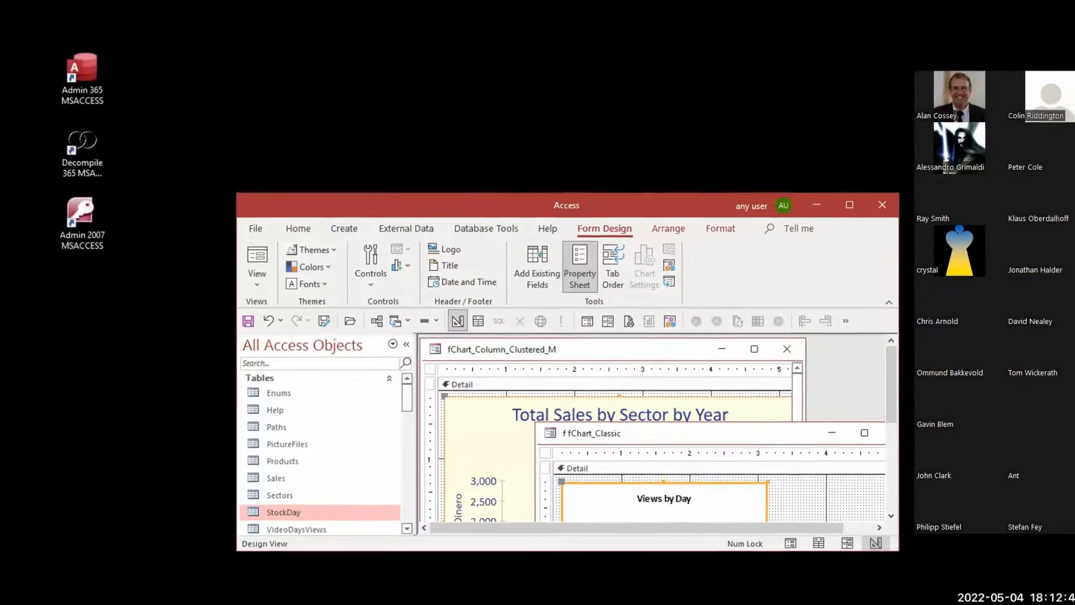
Maximize the Access window and close both open chart forms, fChart_Column_Clustered_M and f fChart_Classic, without saving their design changes
double_click(637, 201)
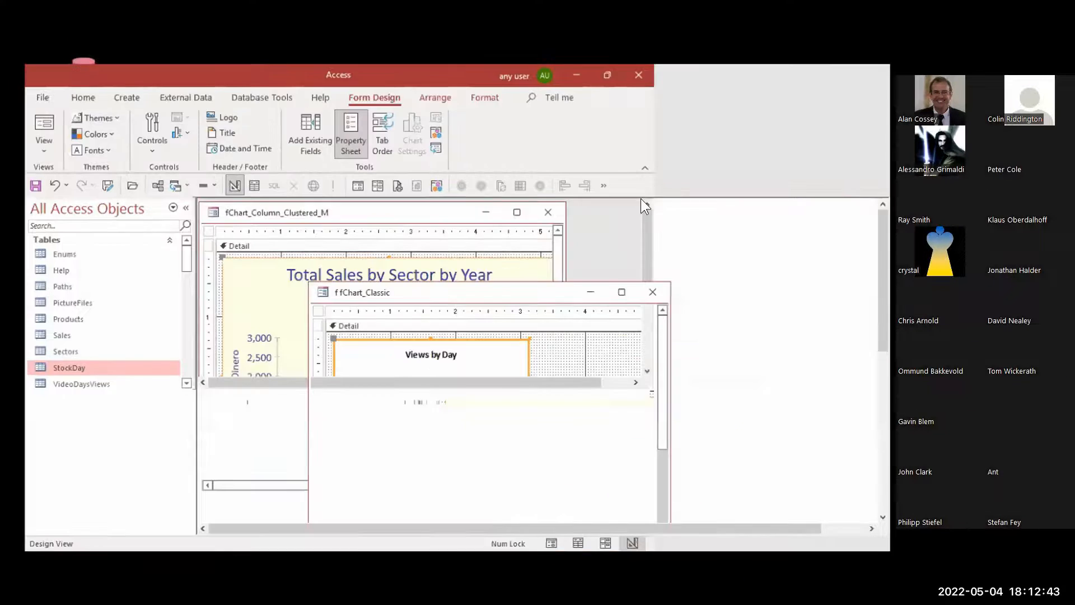
click(584, 287)
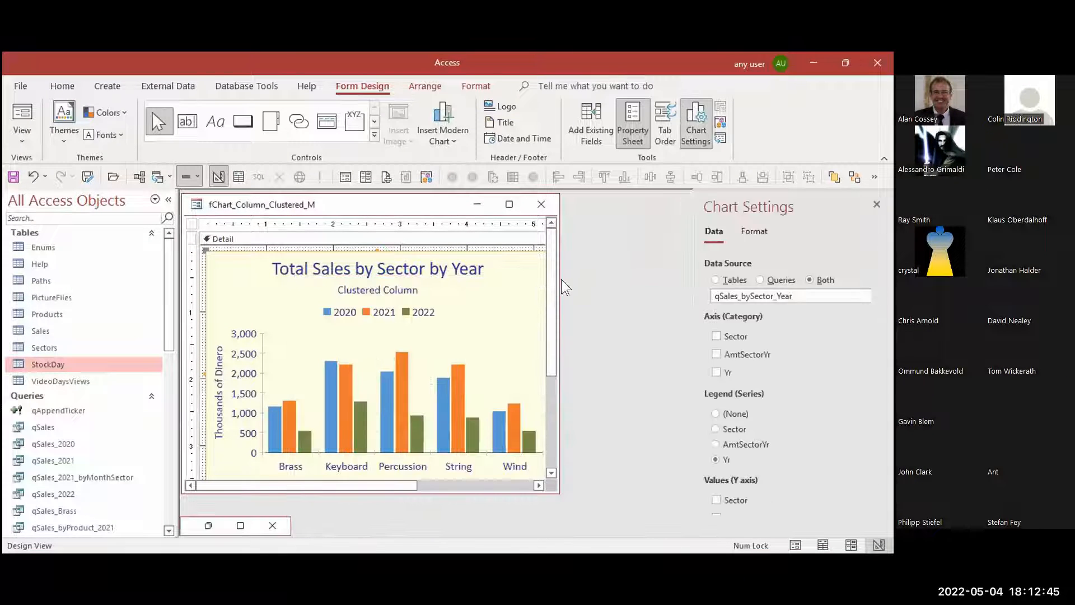
click(541, 205)
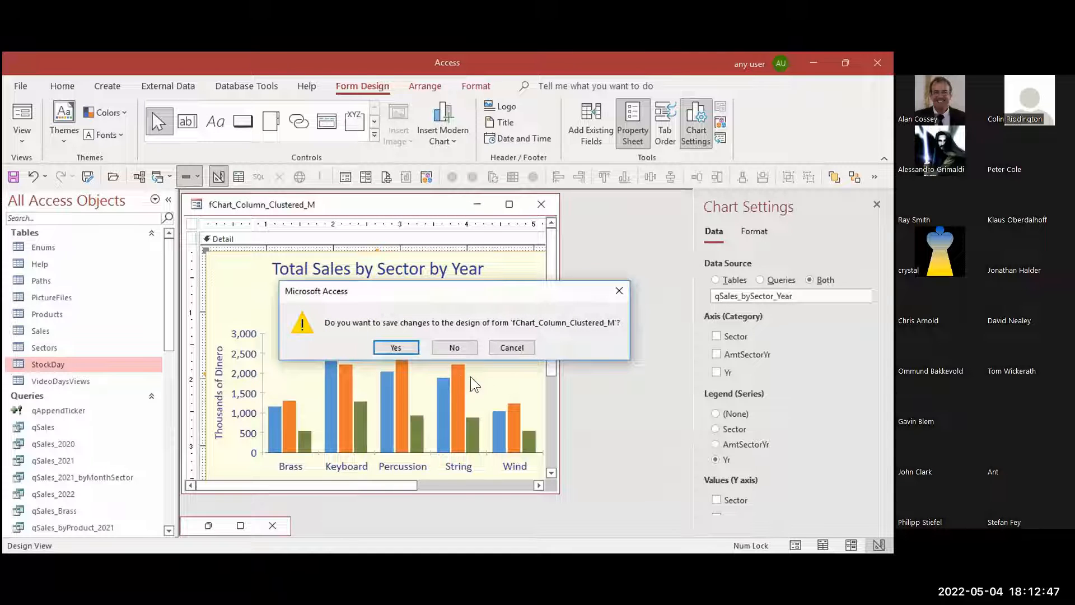
click(451, 352)
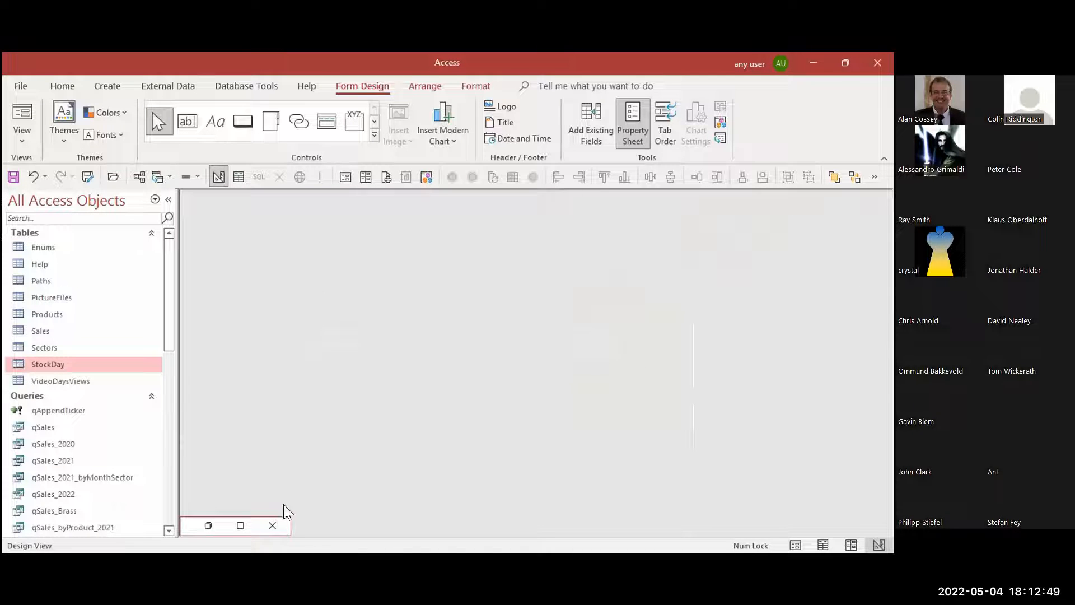
click(273, 525)
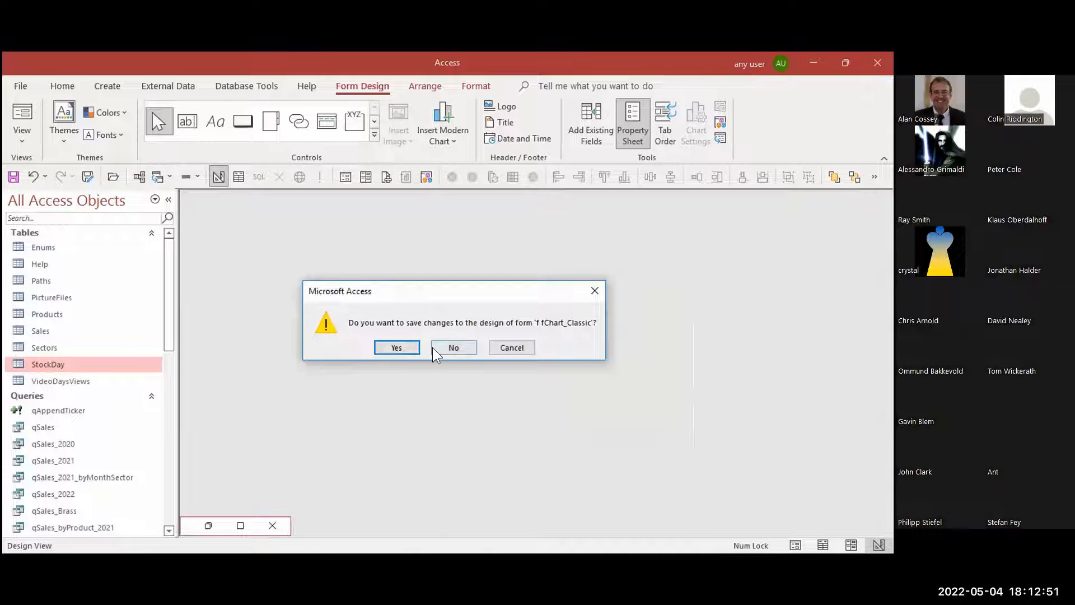
click(451, 347)
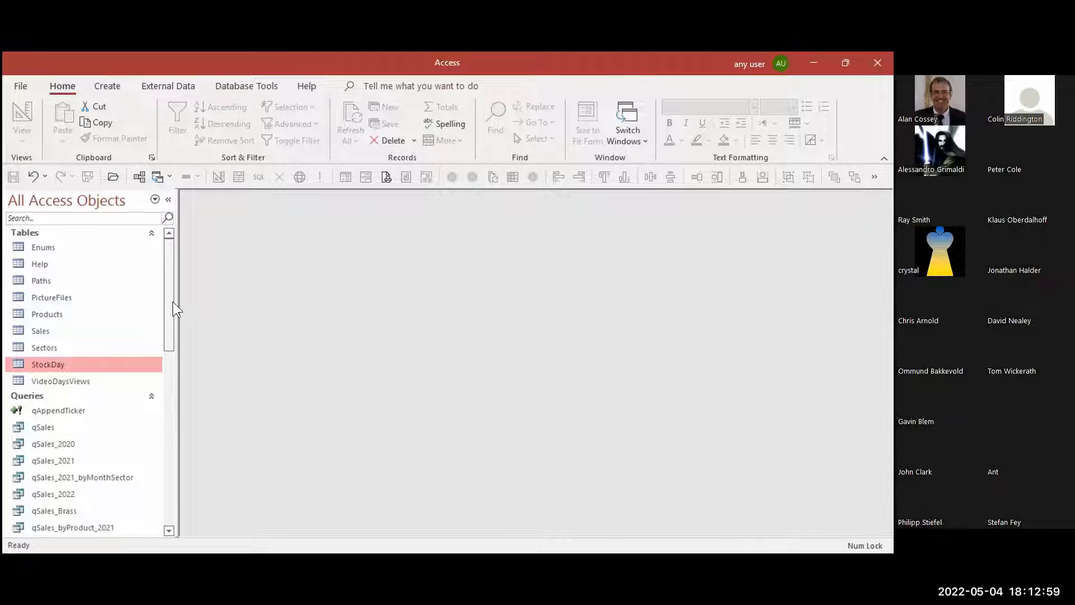
Open the Relationships diagram, examine how the Sectors, Products and Sales tables are linked, and close it
click(139, 179)
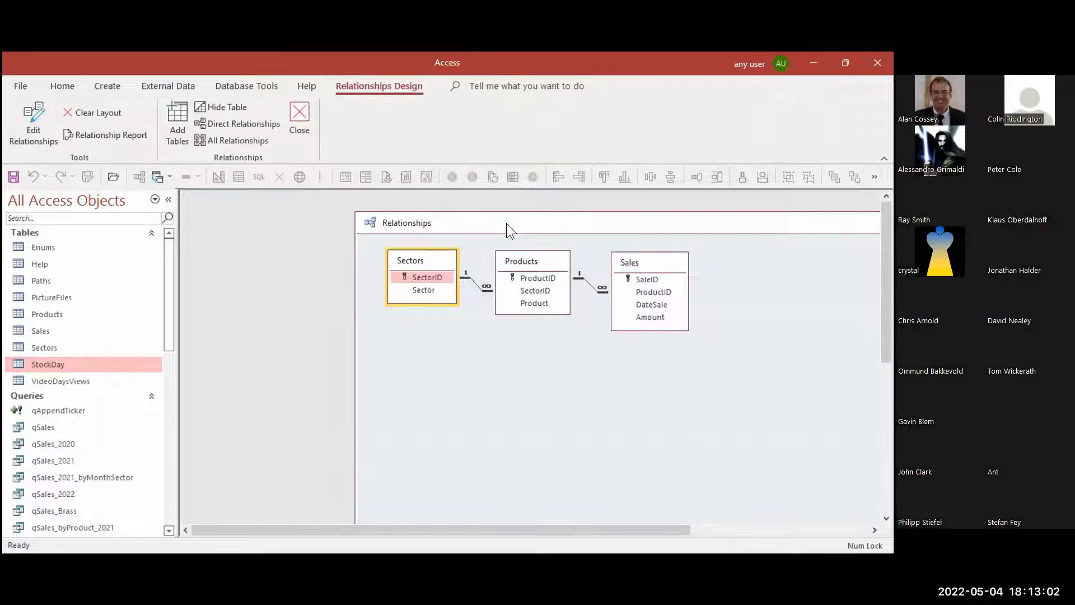
double_click(506, 223)
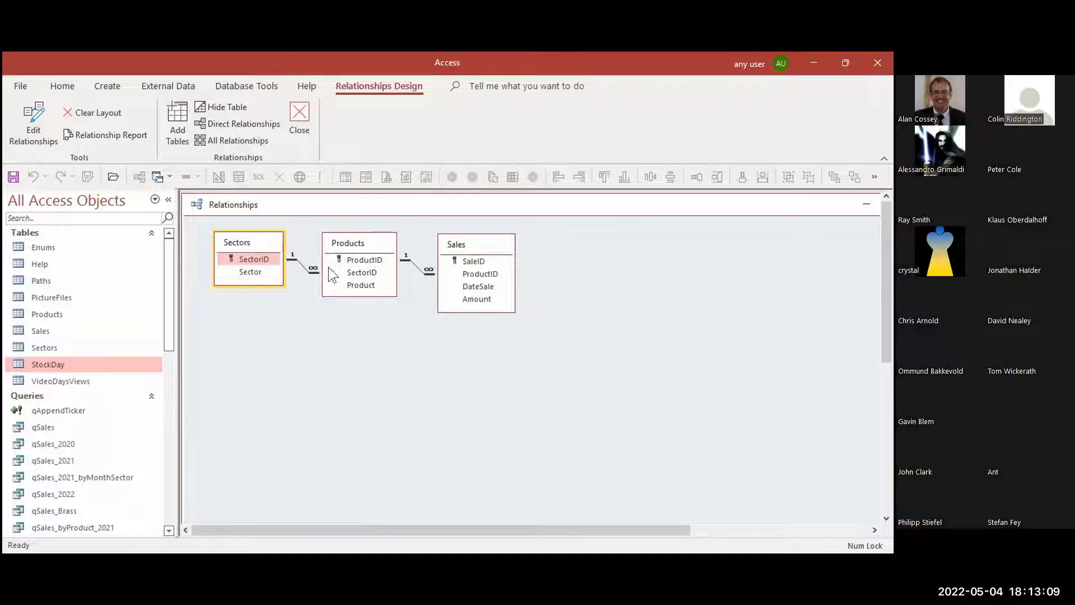
click(344, 241)
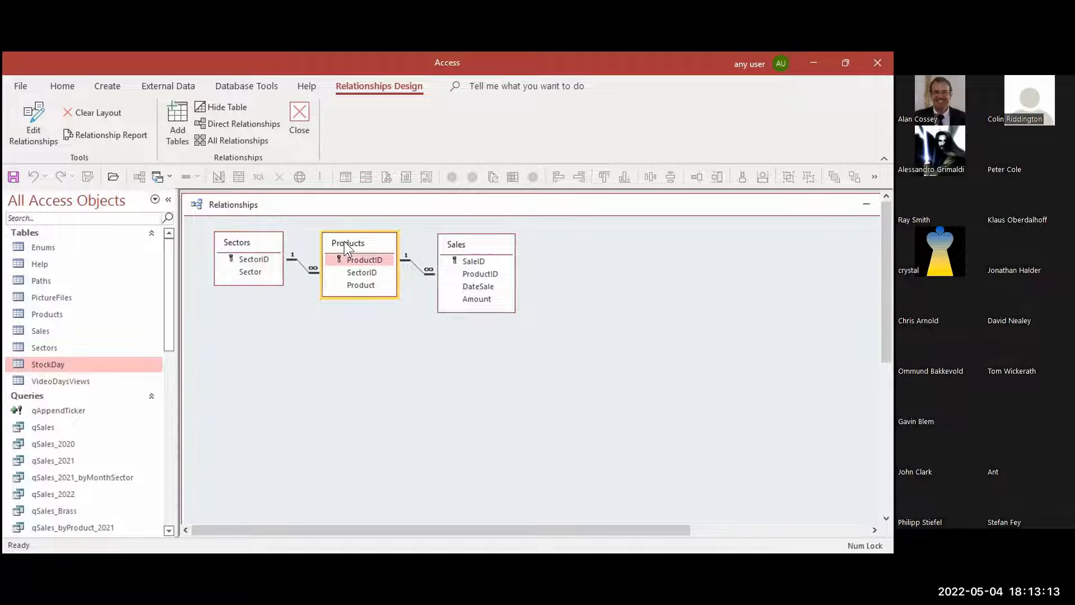
click(248, 242)
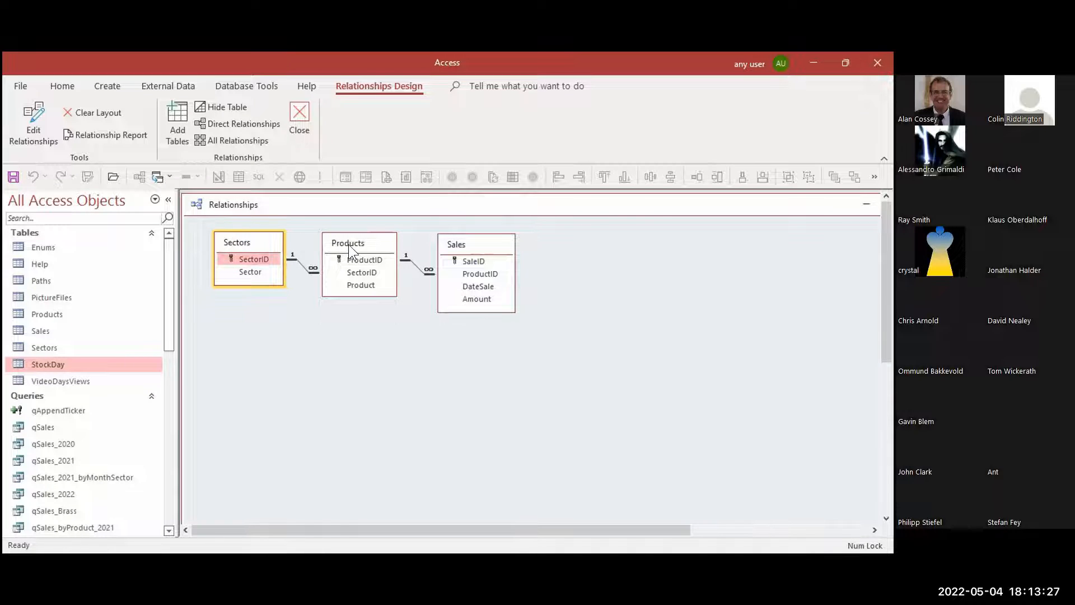
click(487, 244)
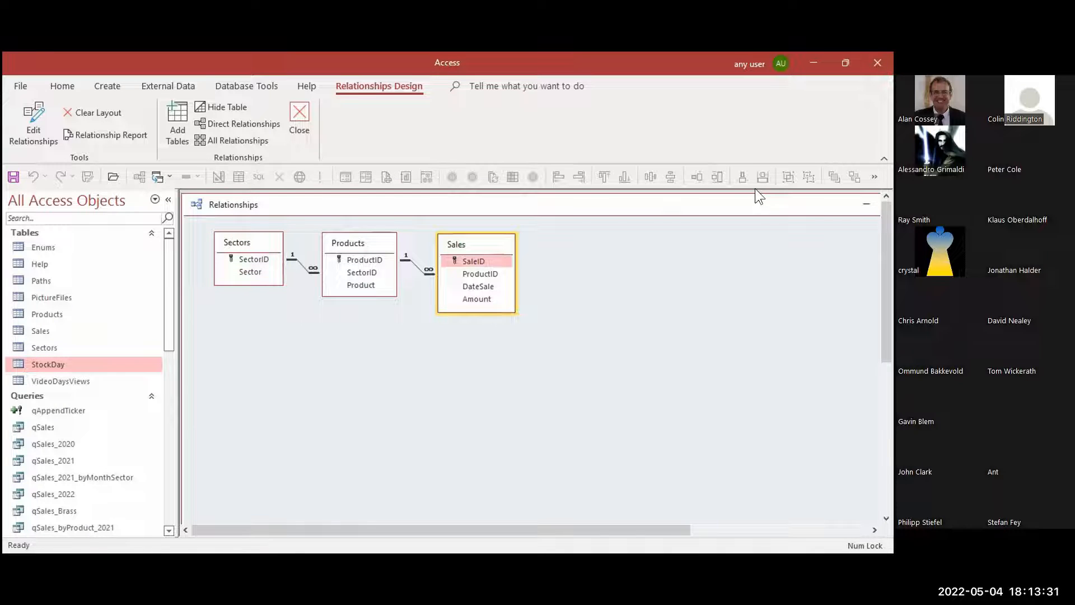
right_click(197, 203)
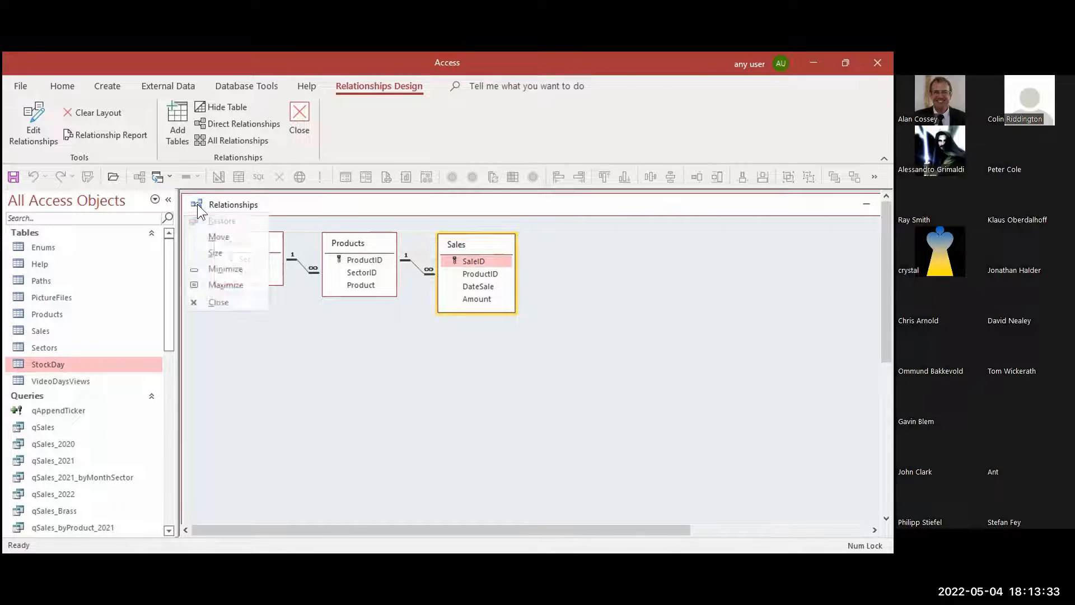
click(213, 249)
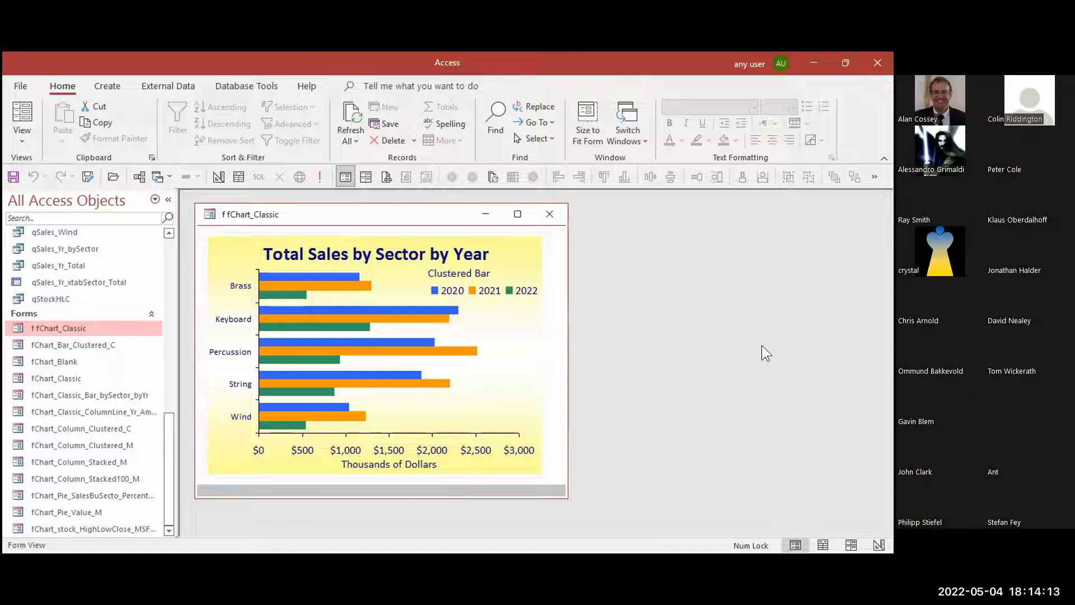
Open the fChart_Classic_ColumnLine combination form and the fChart_Column_Stacked_M form, enlarging the stacked column form to show its whole chart
double_click(117, 411)
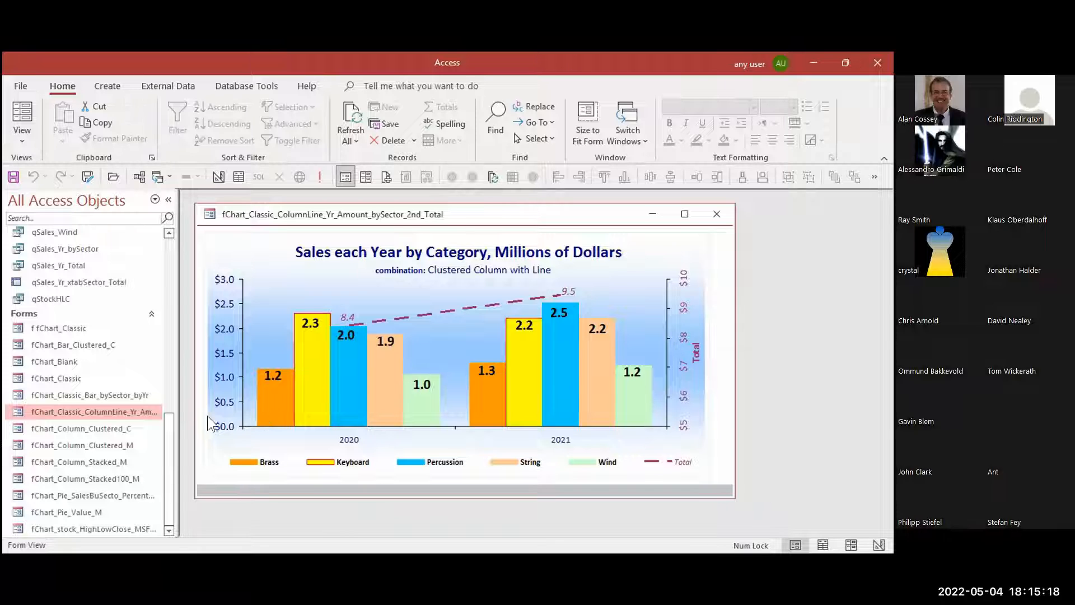
click(117, 464)
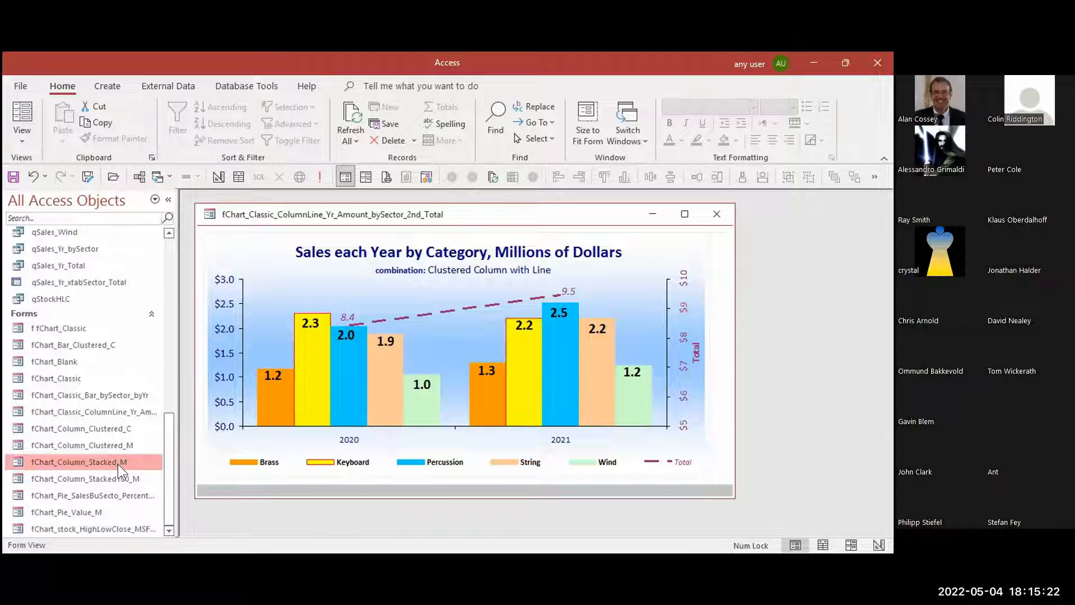
double_click(118, 463)
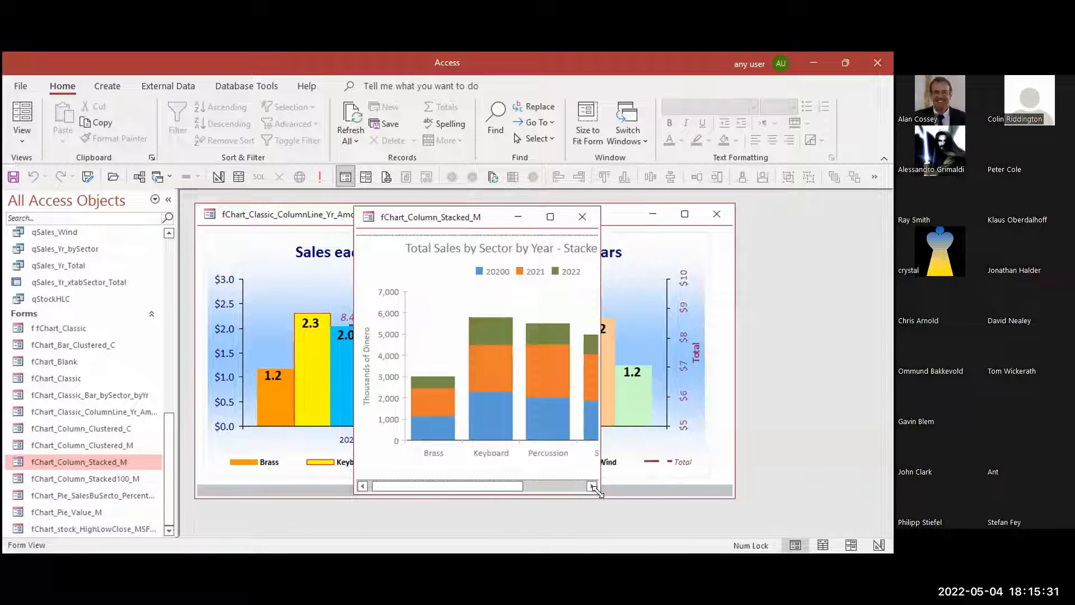
drag(598, 492, 791, 523)
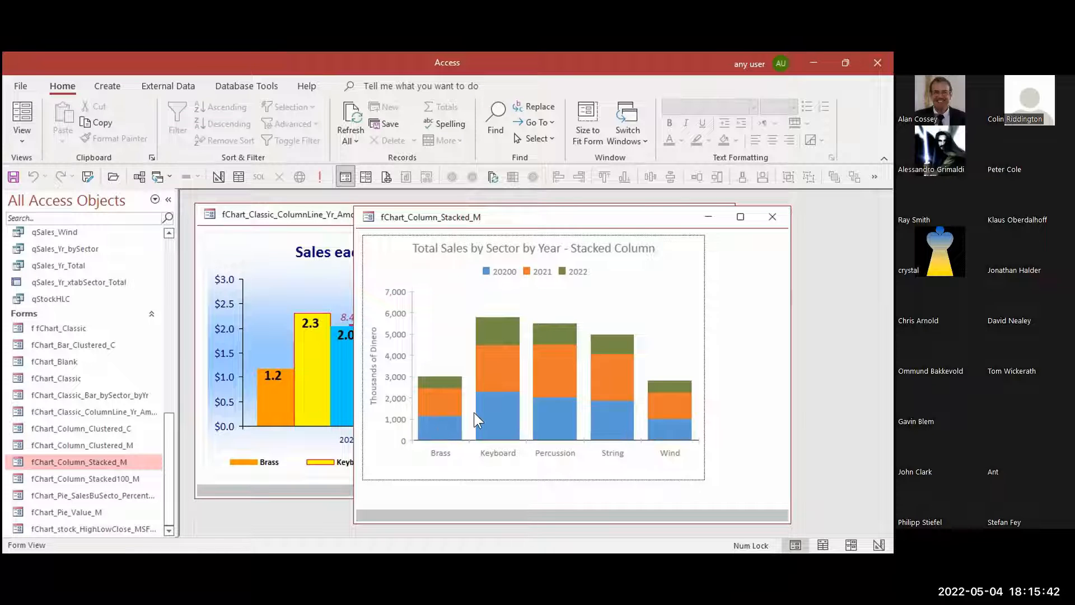
Close the stacked column, column-line combination and clustered bar chart forms
click(775, 219)
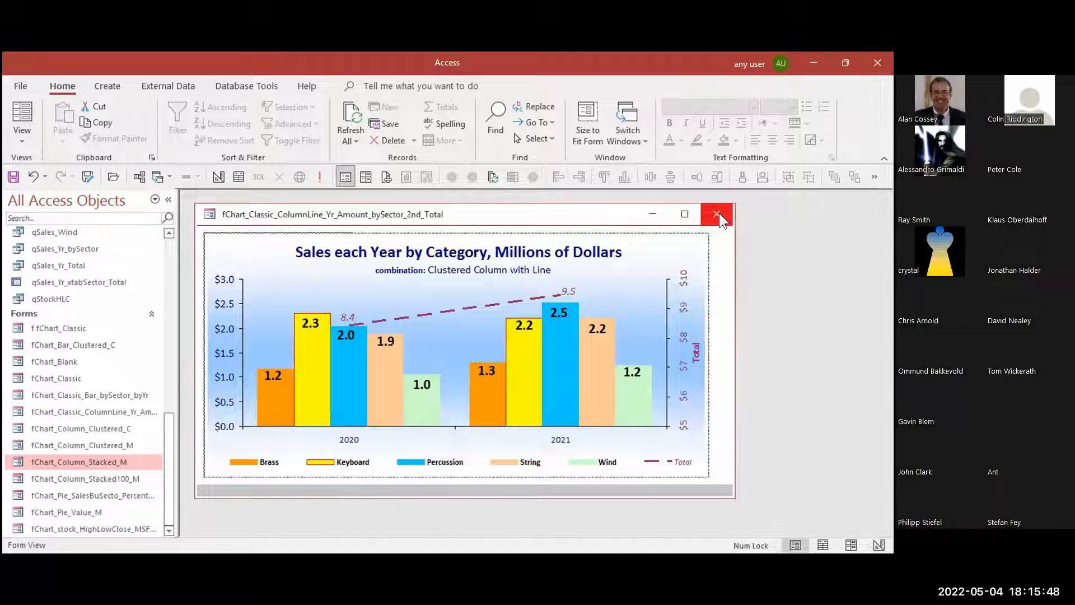
click(717, 214)
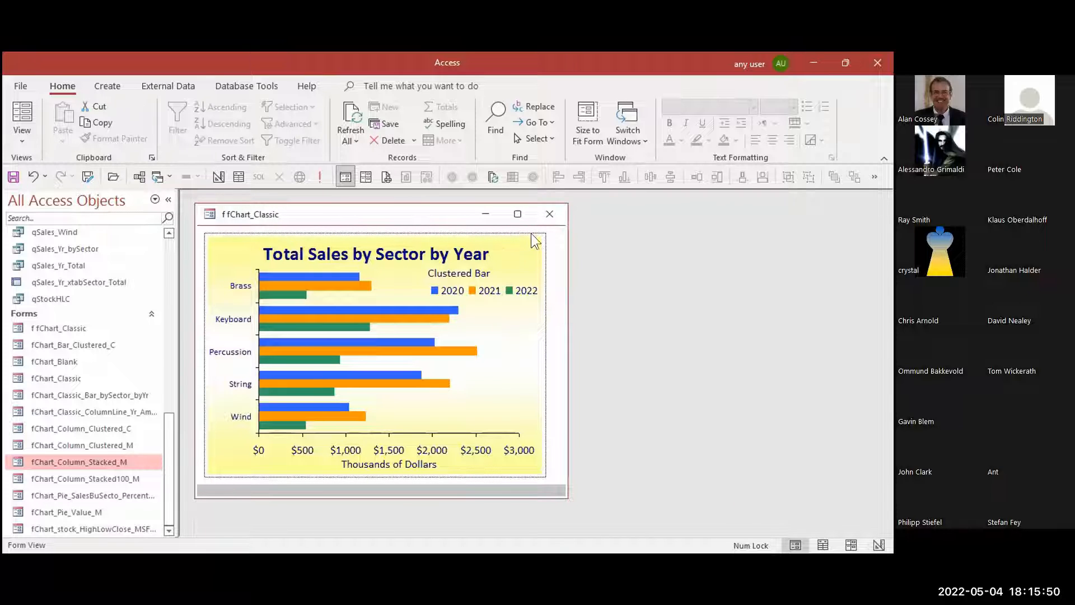
click(549, 214)
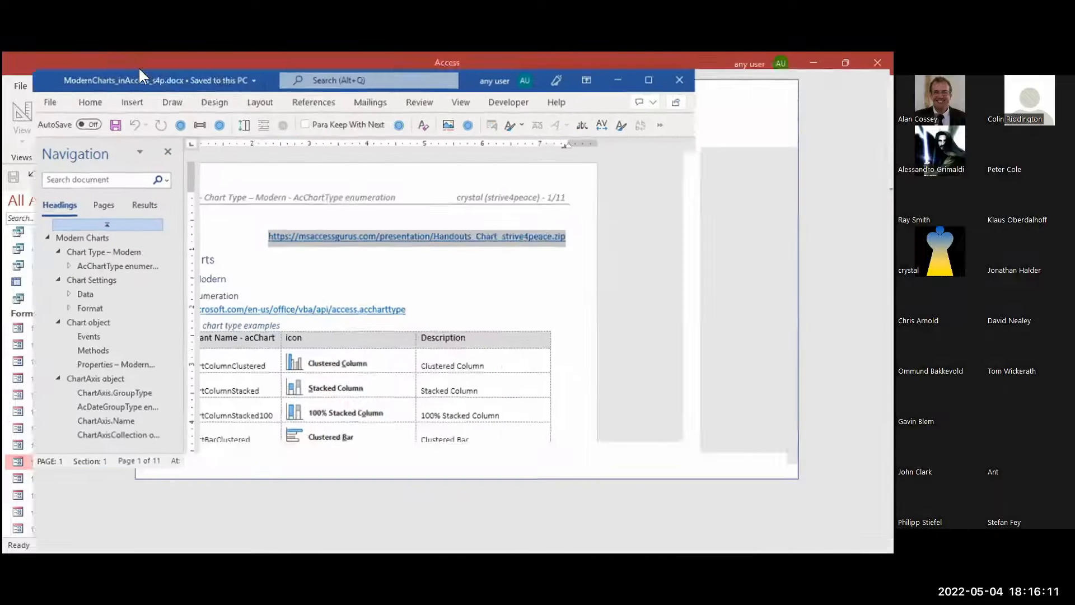
Switch to ModernCharts_inAccess_s4p.docx in Word, maximize it, and look over the handout download link and the modern chart type table
double_click(138, 66)
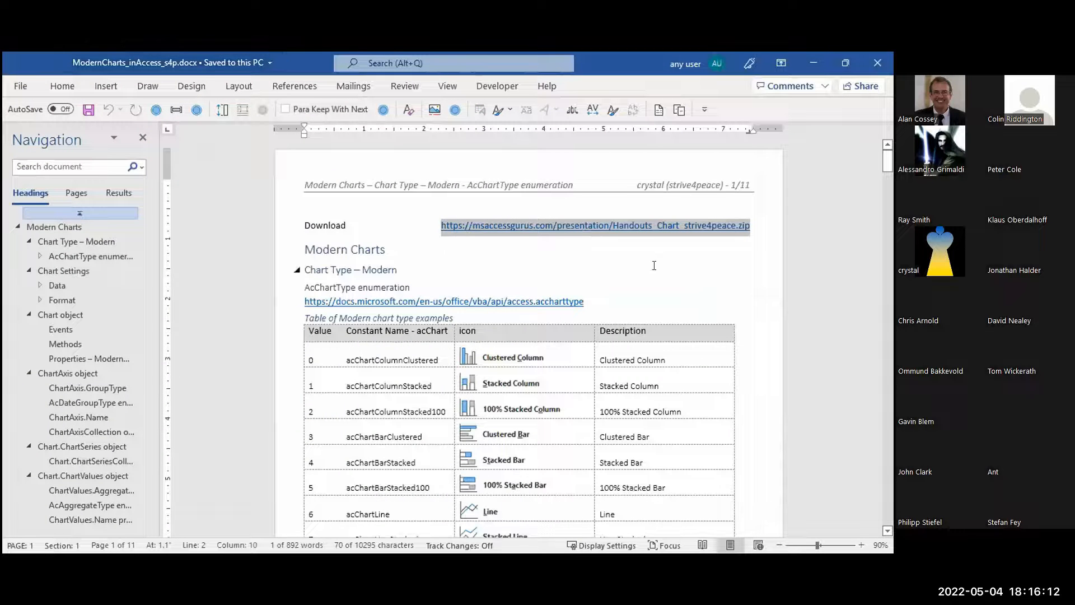
click(659, 265)
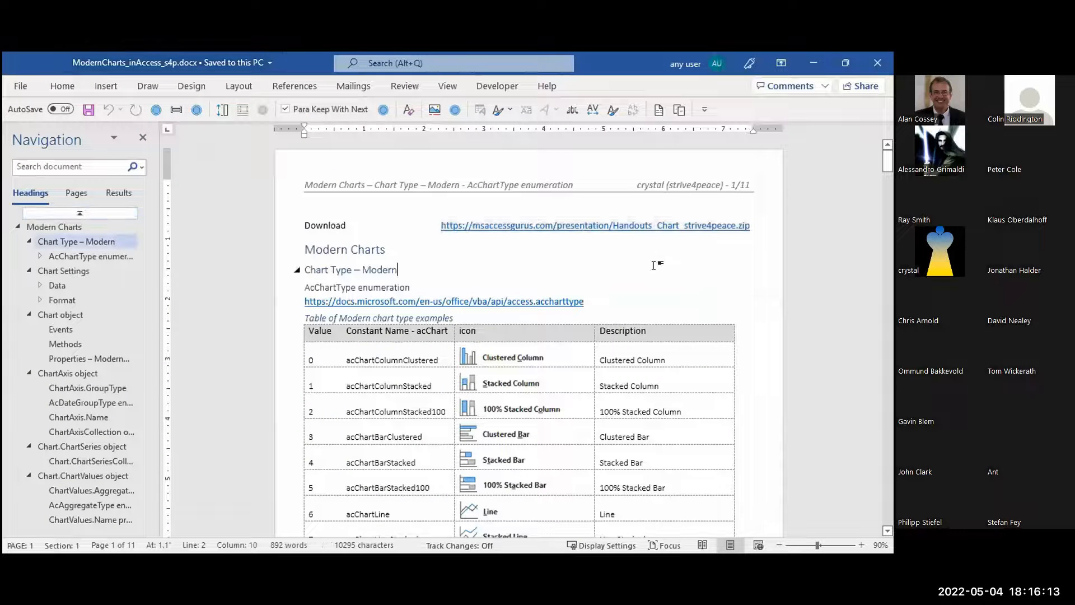
click(755, 224)
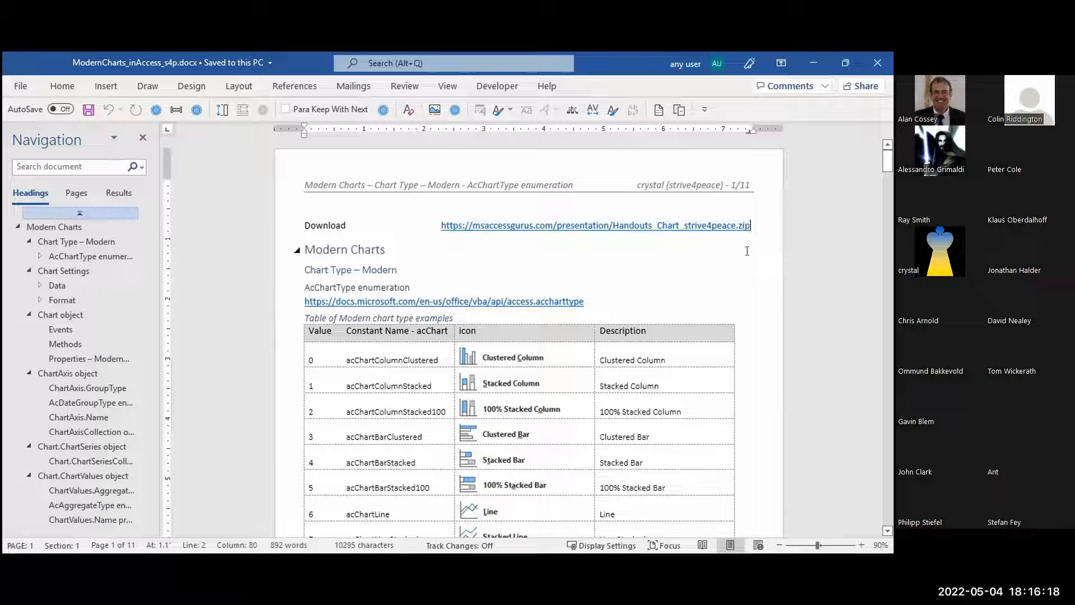
scroll(747, 251, down, 4)
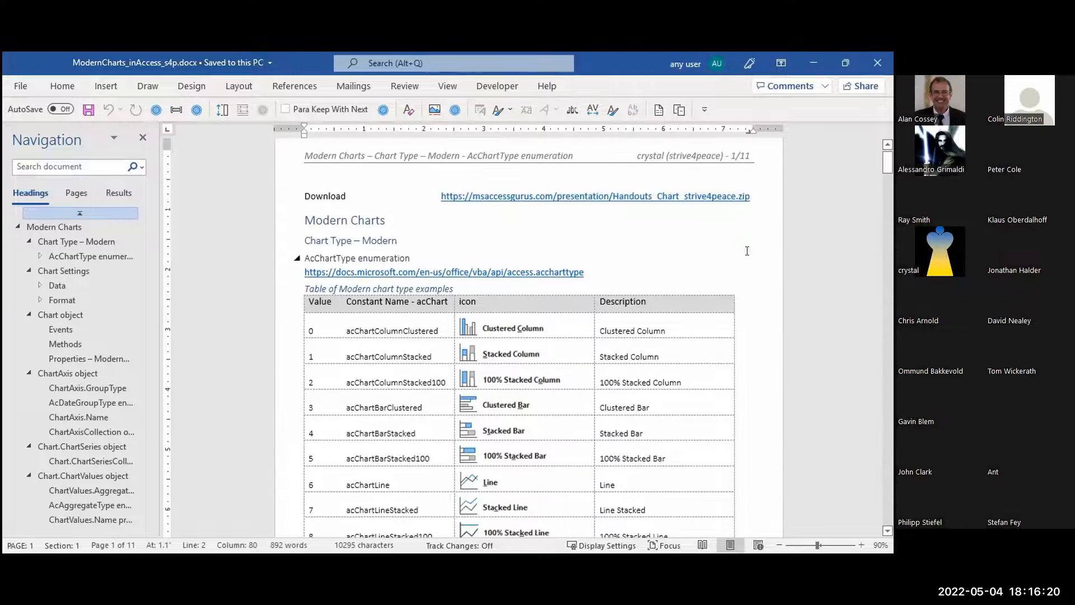
scroll(743, 250, down, 1)
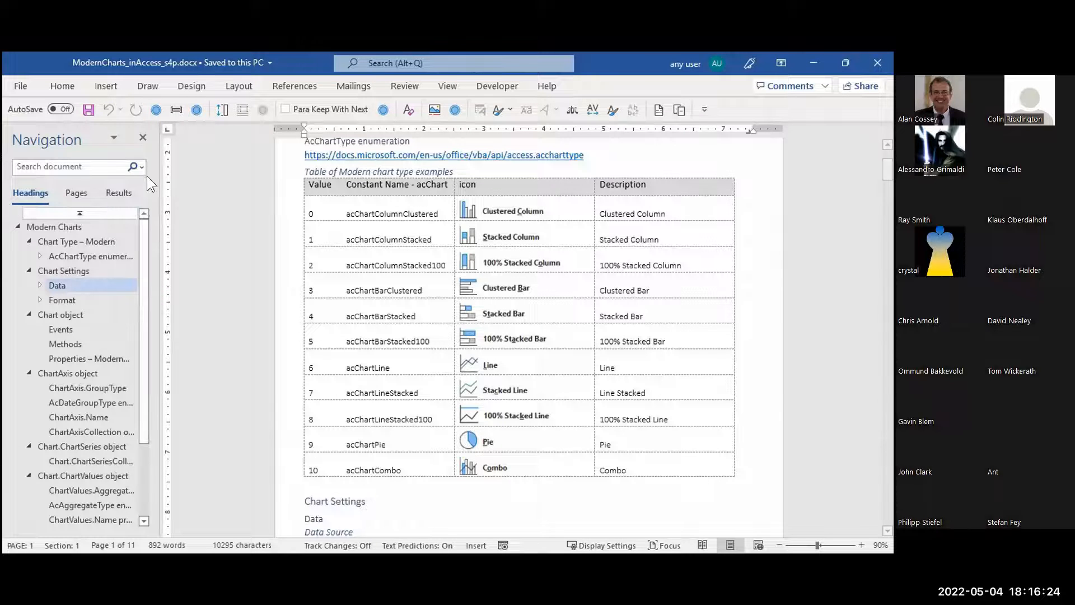
Hide the document's heading navigation and enlarge the page zoom to 120%
click(142, 137)
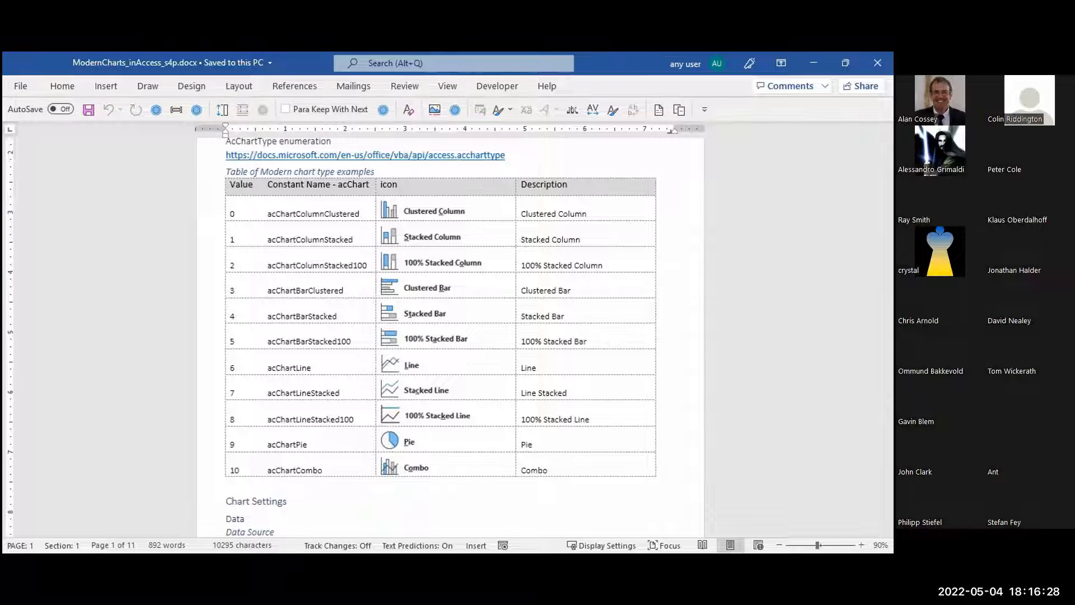
click(861, 544)
click(862, 543)
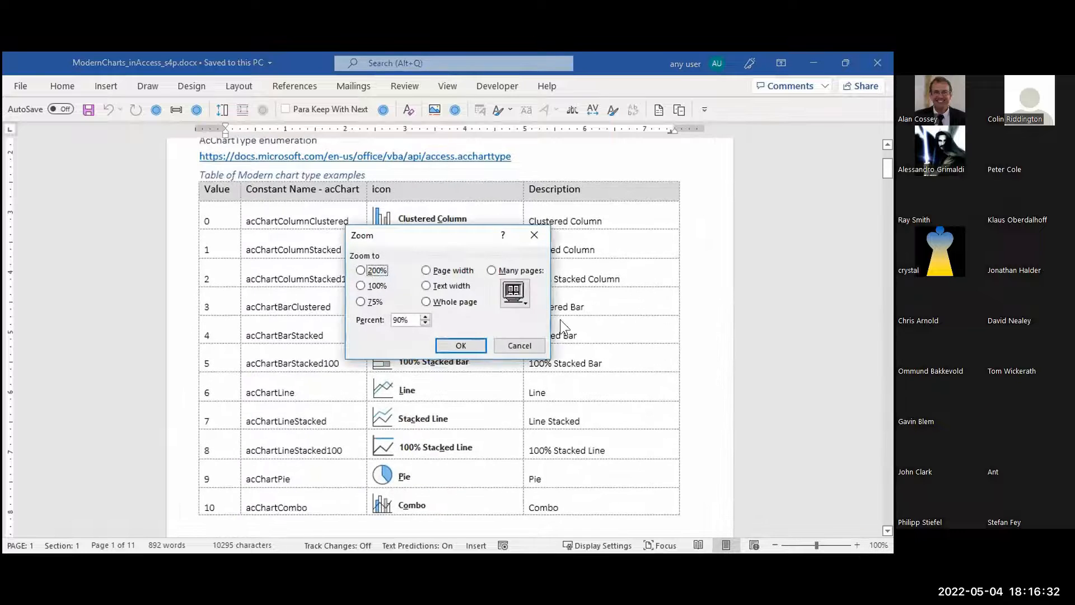
click(527, 340)
click(856, 544)
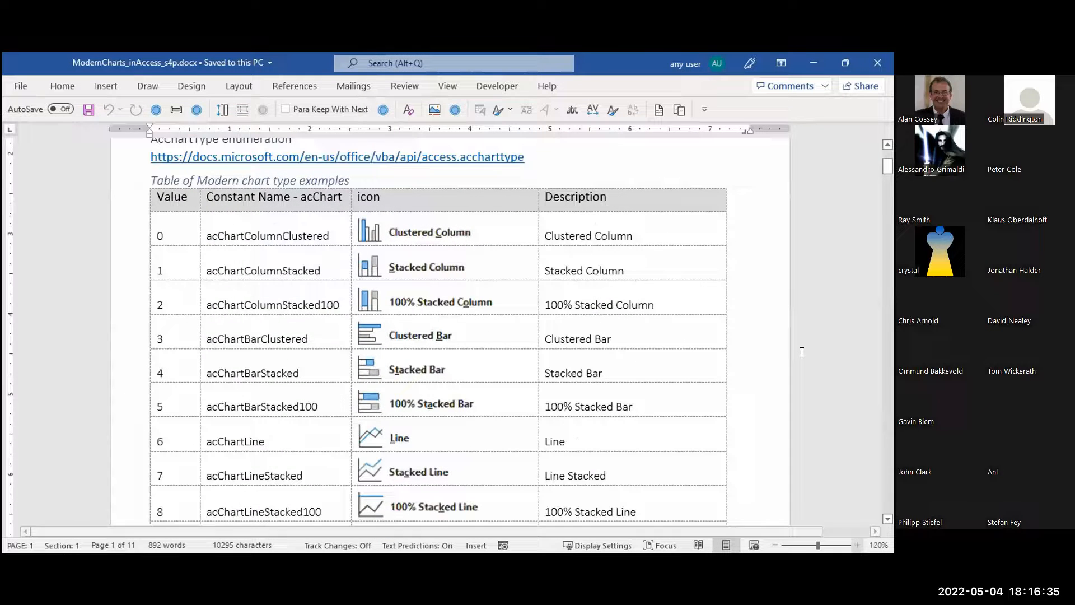
Read through the rest of the chart type table and the Chart Settings section on Data Source and Axis (Category)
scroll(802, 346, down, 3)
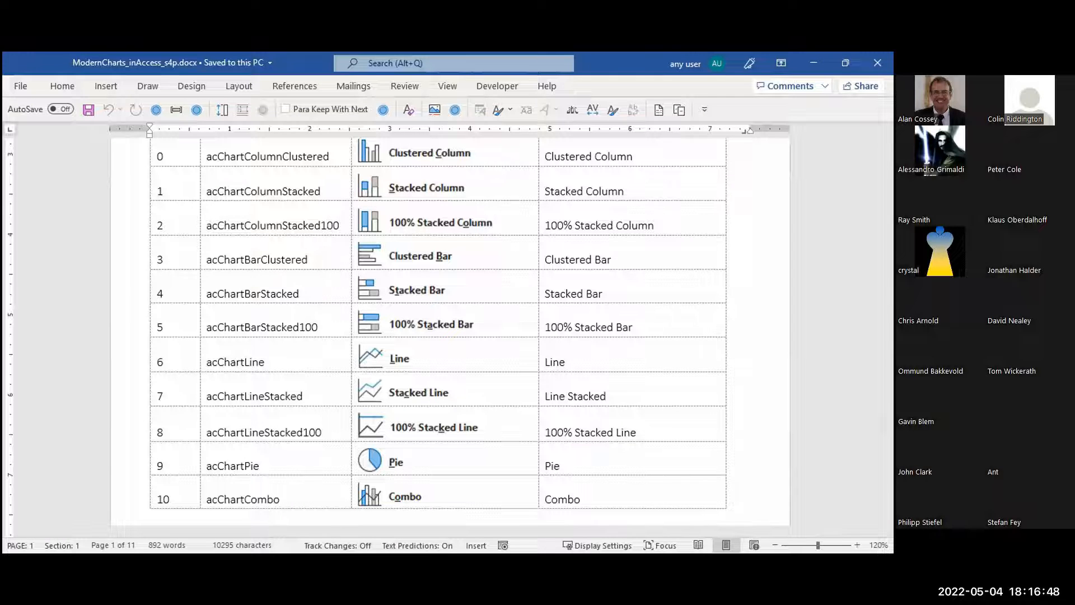
scroll(816, 342, down, 5)
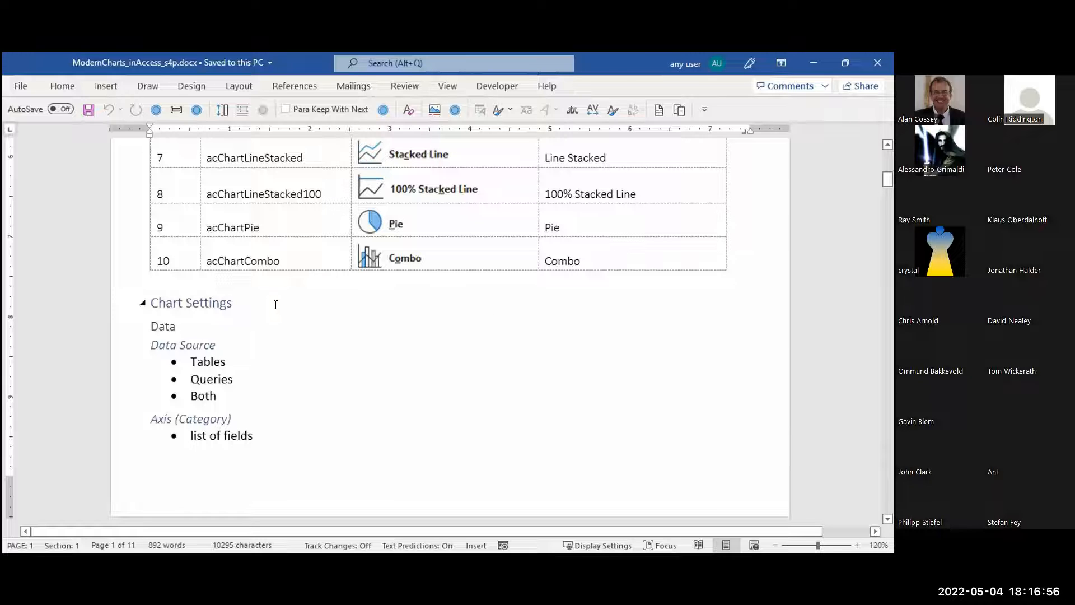
click(294, 295)
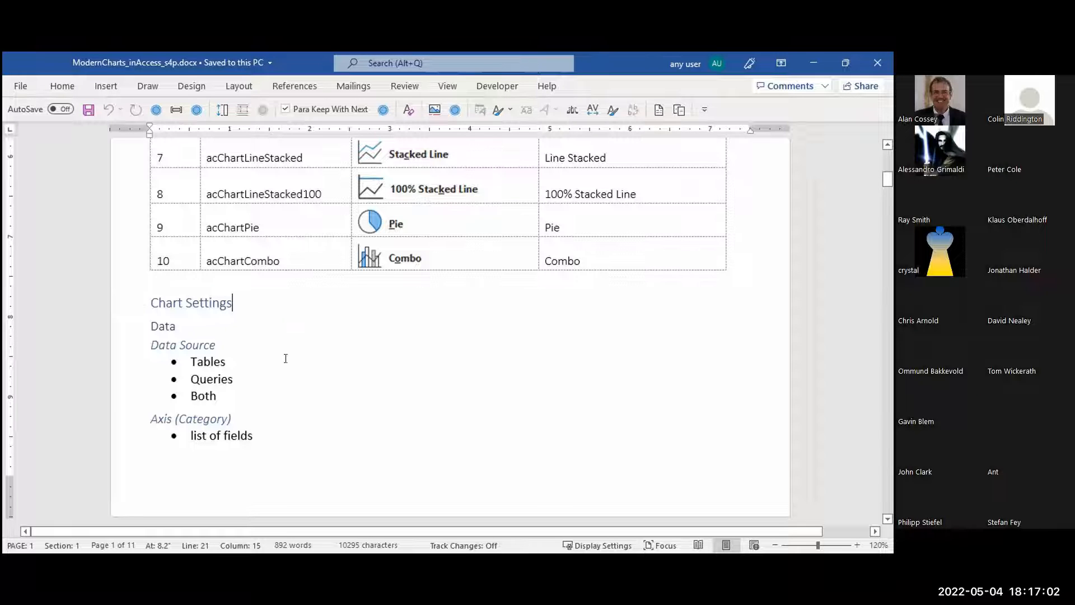
click(252, 343)
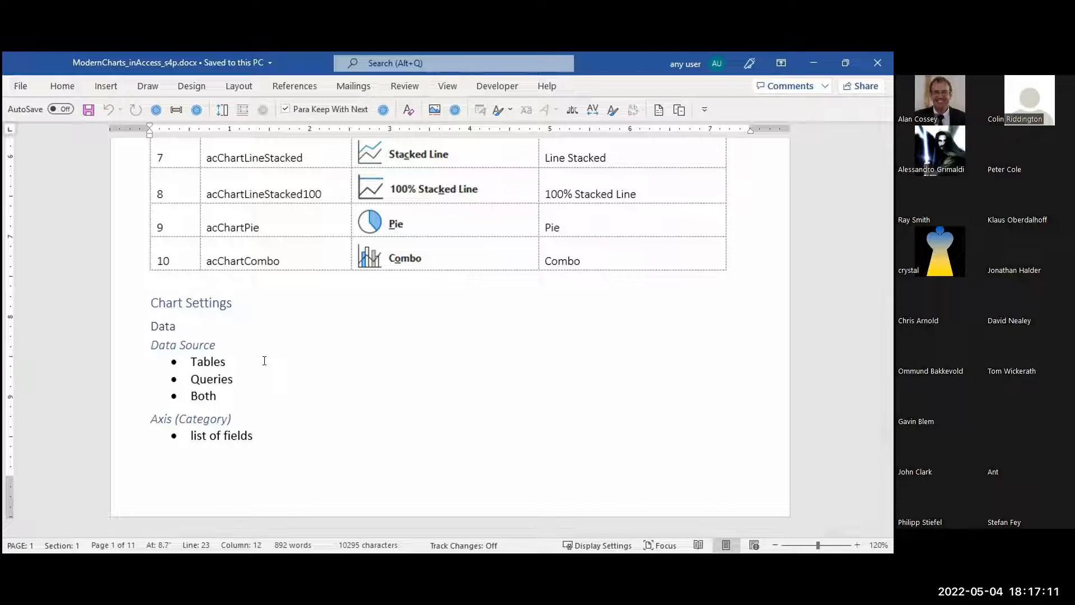
click(249, 358)
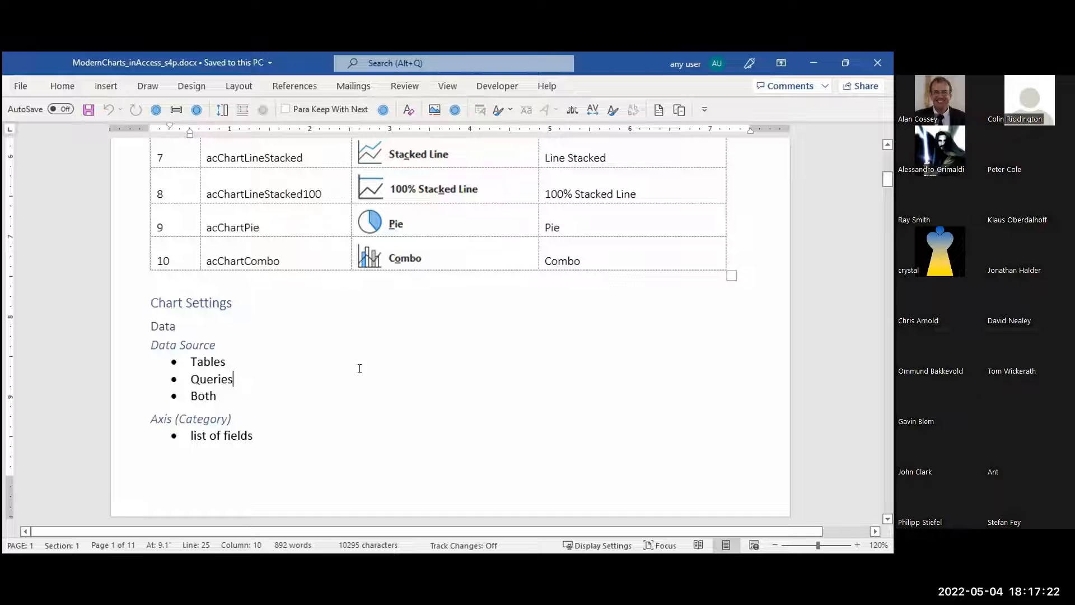
scroll(364, 359, down, 3)
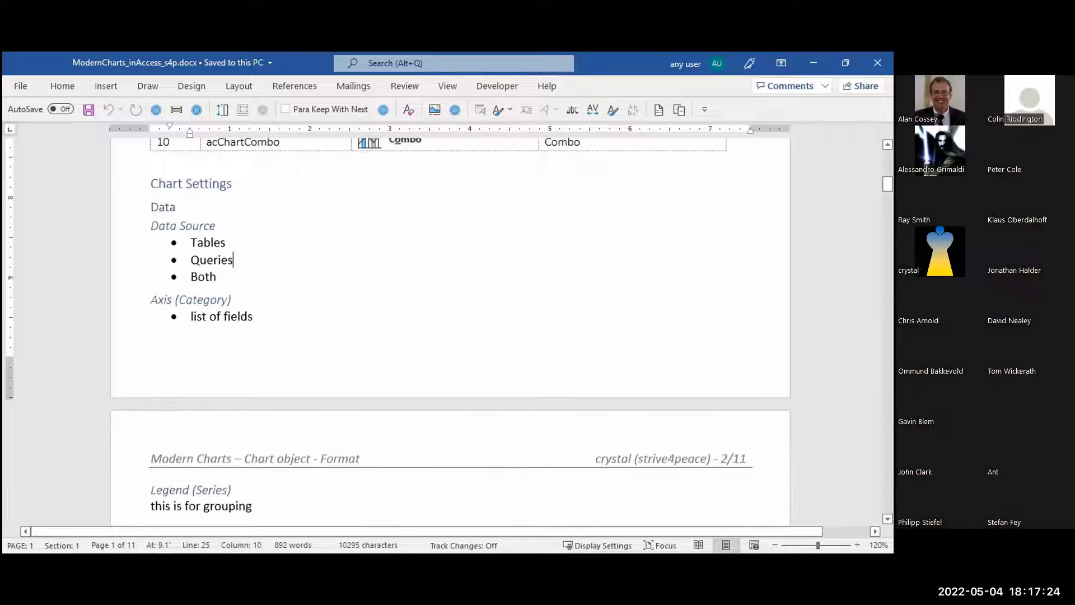
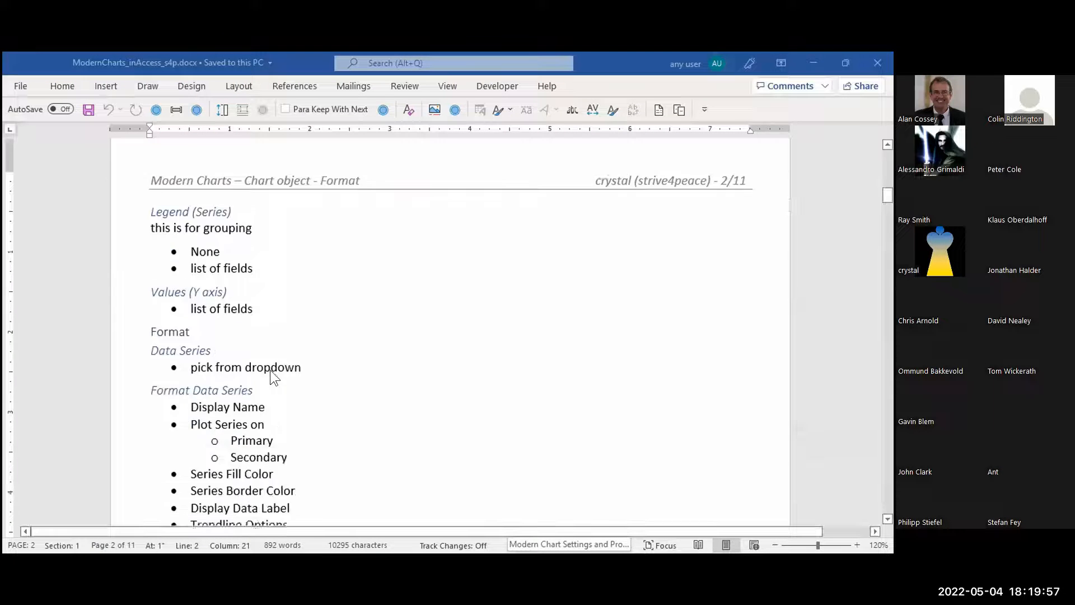
Read the Legend (Series), Values (Y axis) and Format settings in the handout, returning to it after the Chart Objects slide
scroll(270, 372, down, 3)
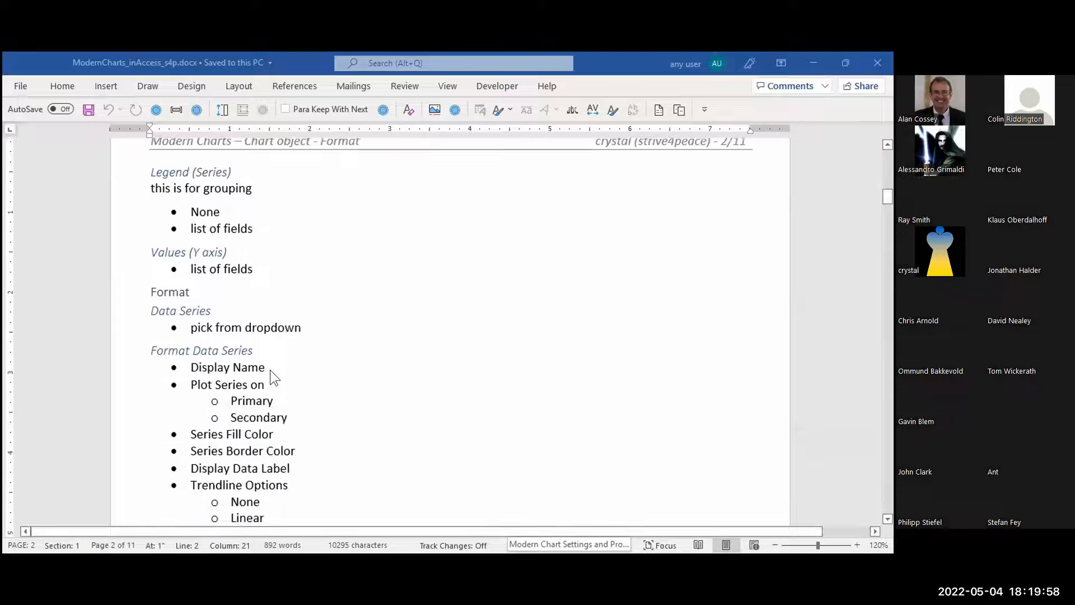
scroll(271, 373, down, 1)
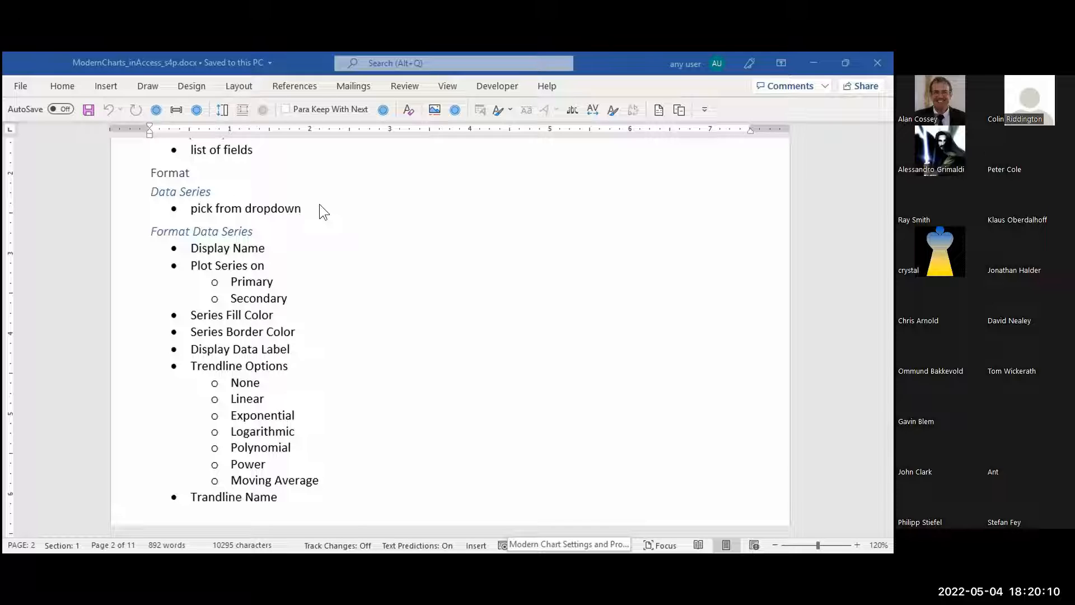
scroll(319, 205, down, 1)
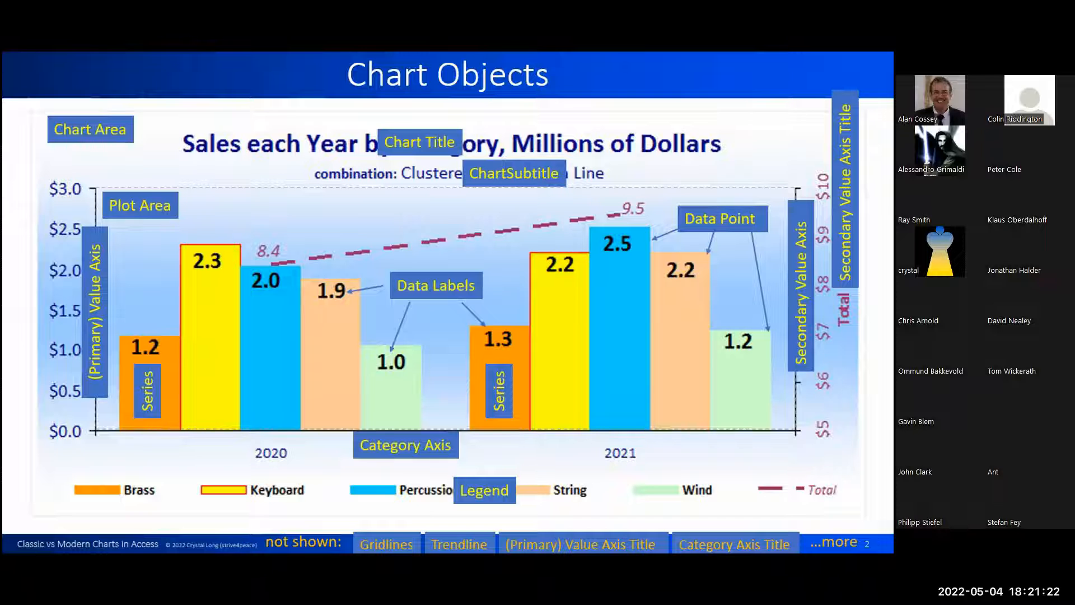
key(alt+Tab)
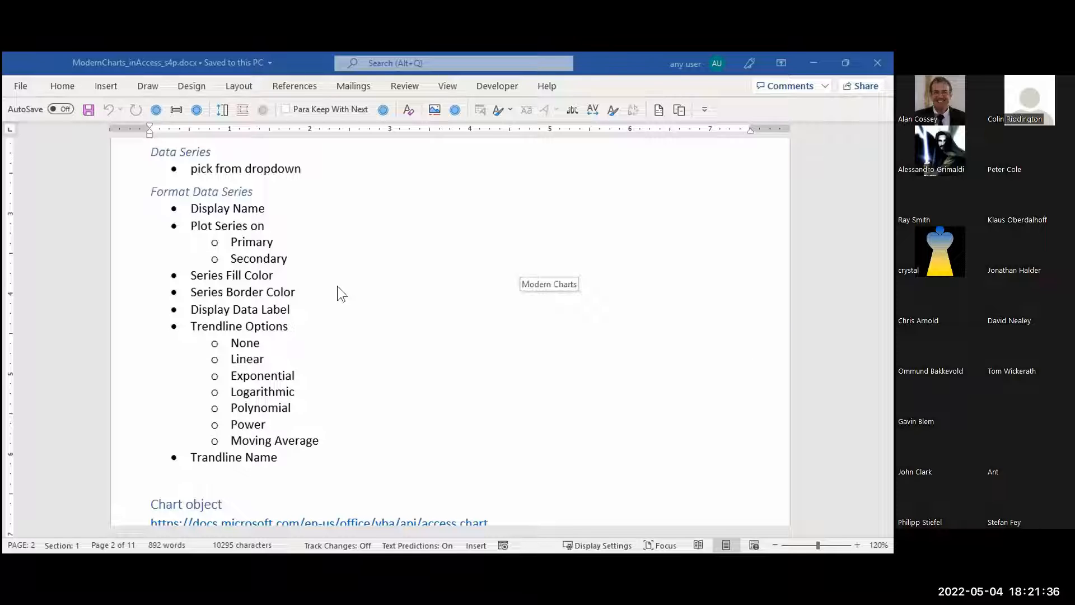
Highlight Series Fill Color, Series Border Color, Display Data Label and Trendline Options one after another in the Format Data Series list
click(275, 275)
drag(275, 275, 167, 276)
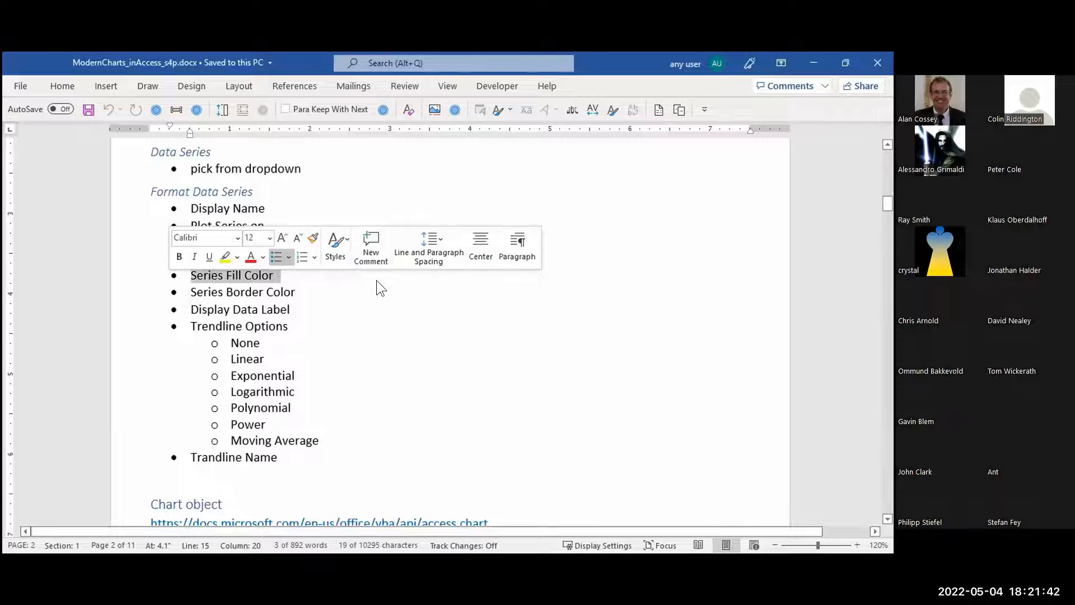
click(303, 293)
drag(303, 294, 189, 292)
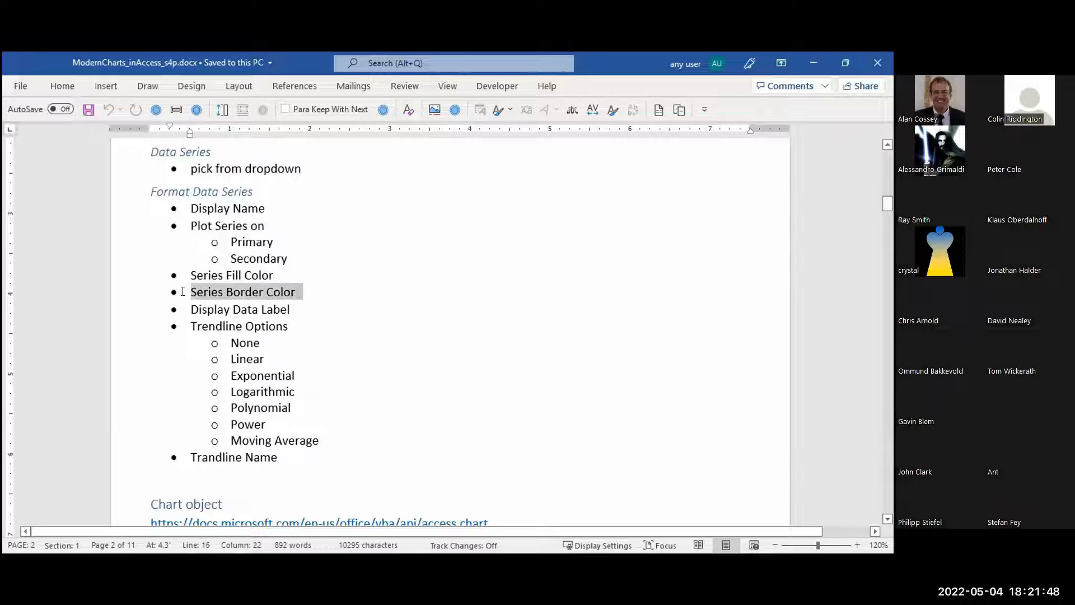
click(291, 309)
drag(277, 306, 200, 307)
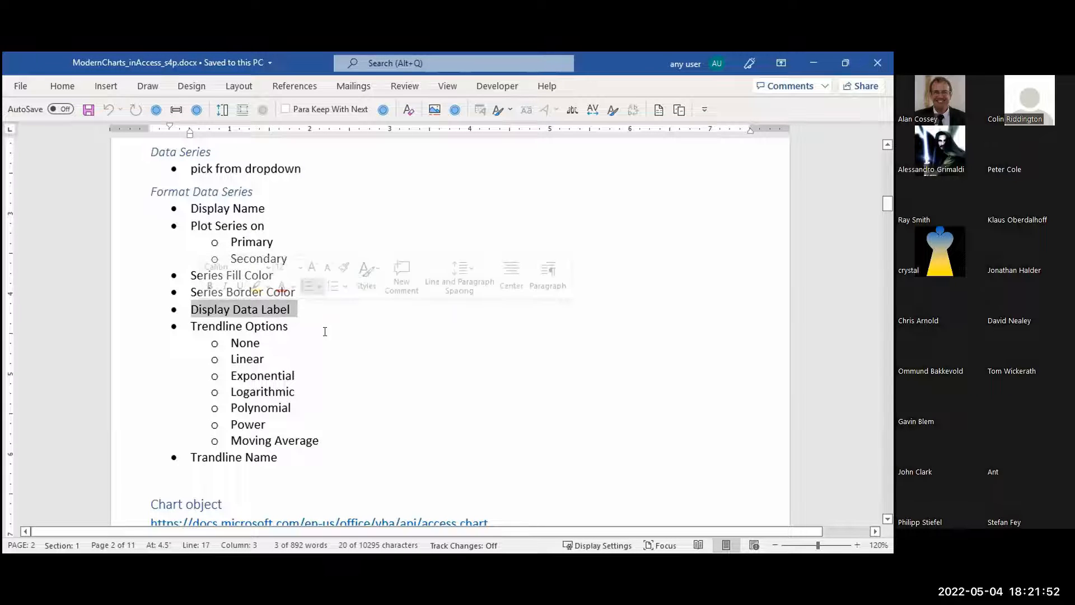
click(298, 325)
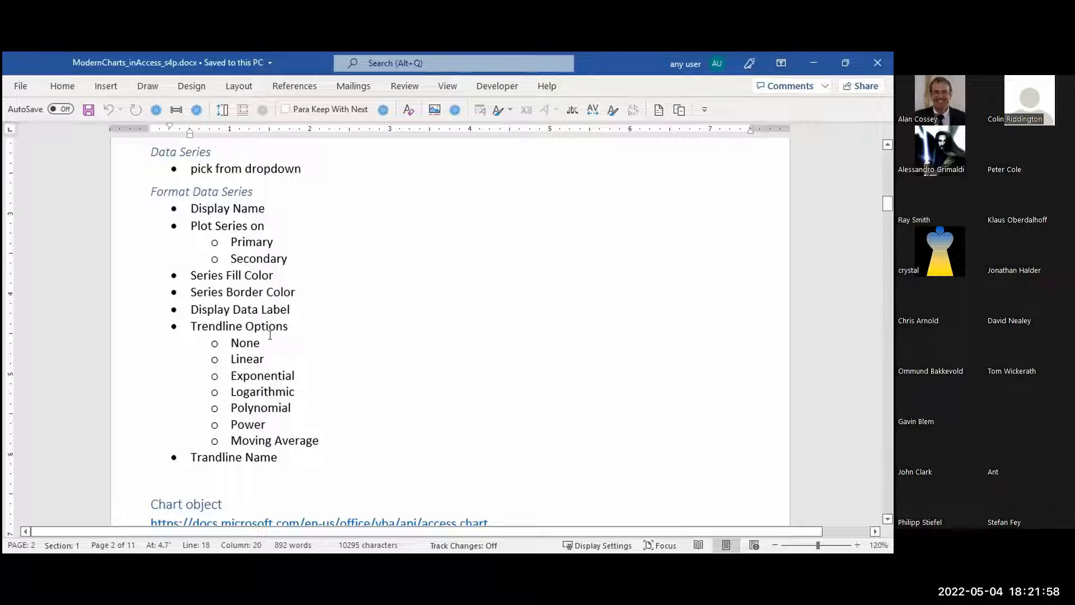
drag(293, 326, 158, 325)
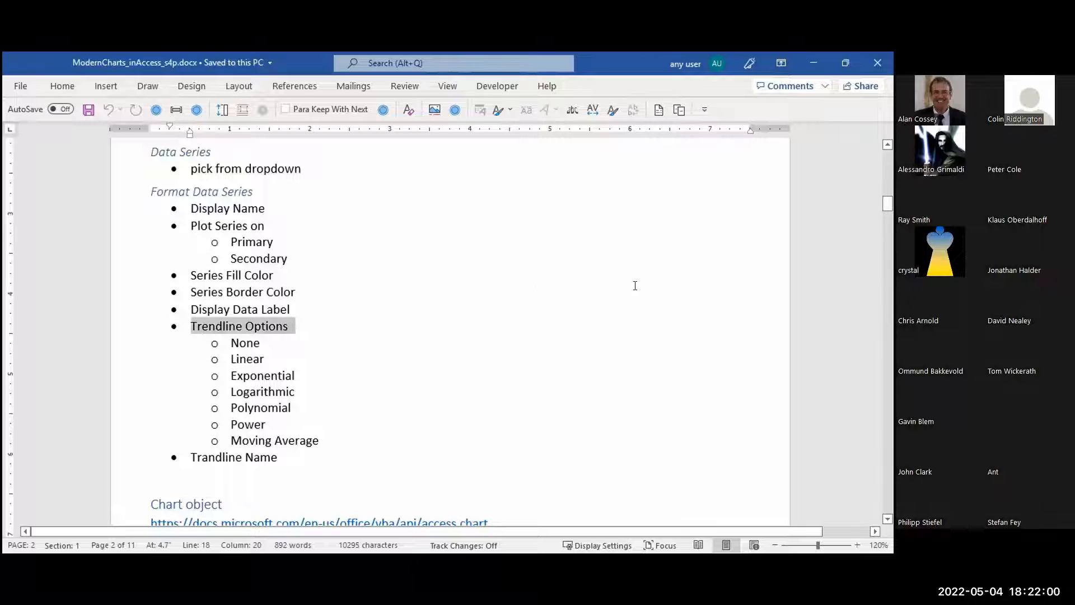
Correct the misspelled last bullet of the Format Data Series list to "Trendline Name"
scroll(604, 330, down, 1)
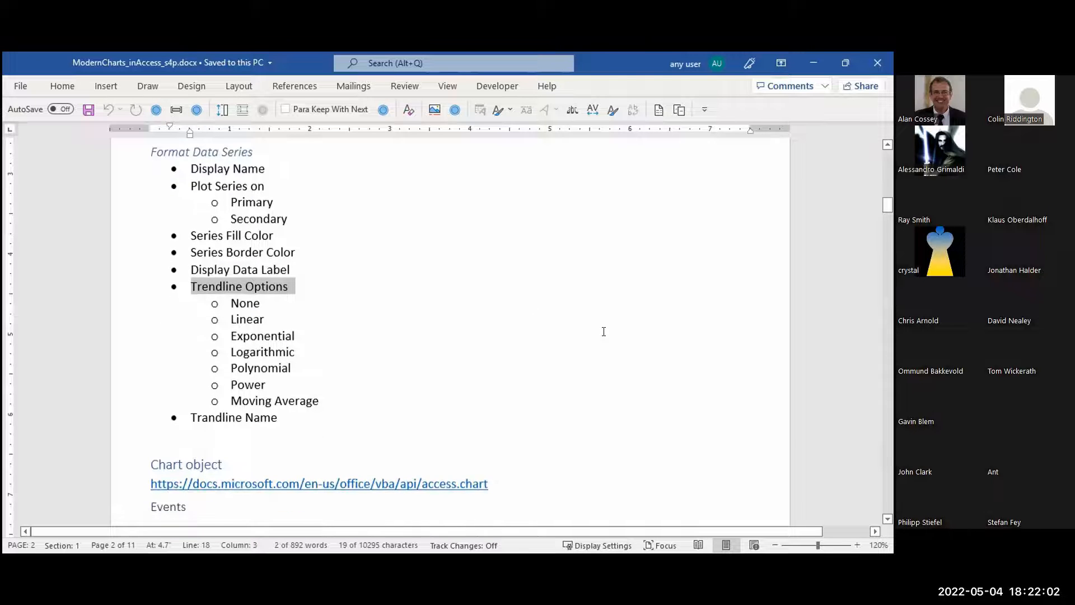
scroll(603, 331, down, 1)
scroll(603, 331, down, 1)
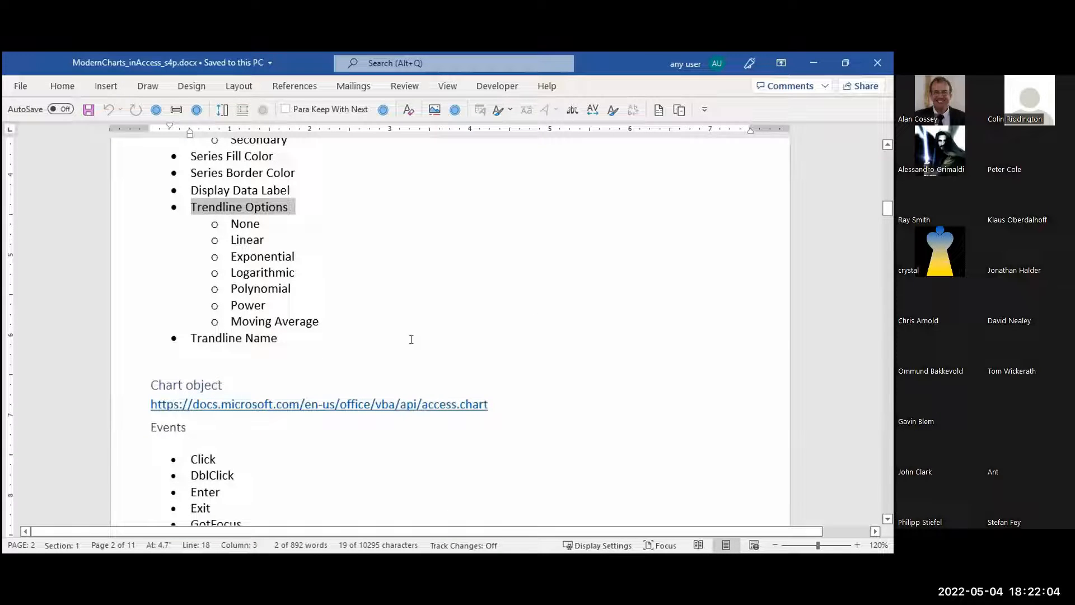
click(279, 336)
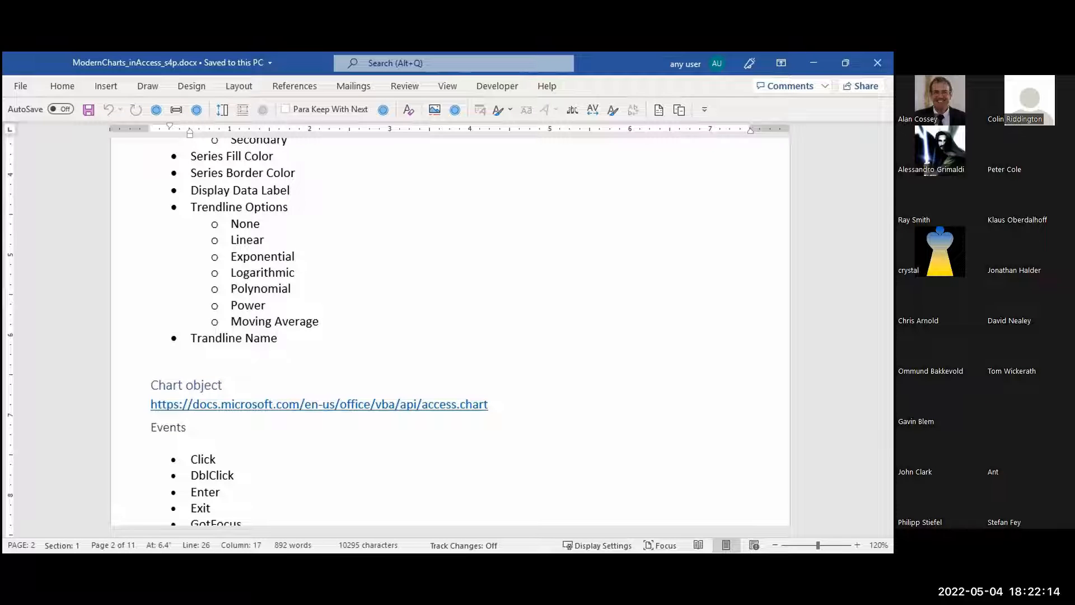
click(209, 337)
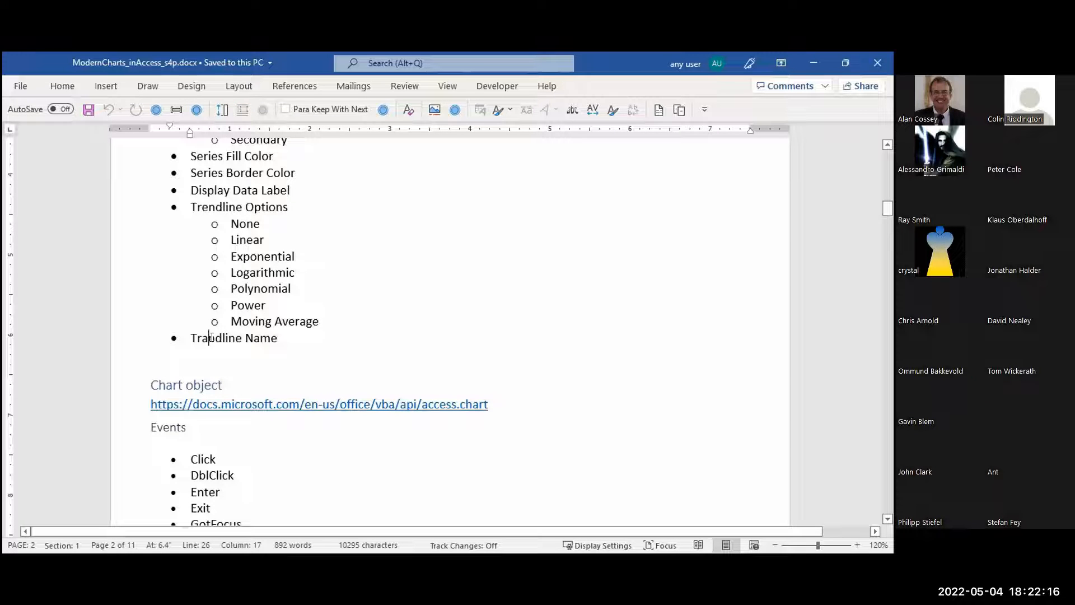
key(BackSpace)
text(e)
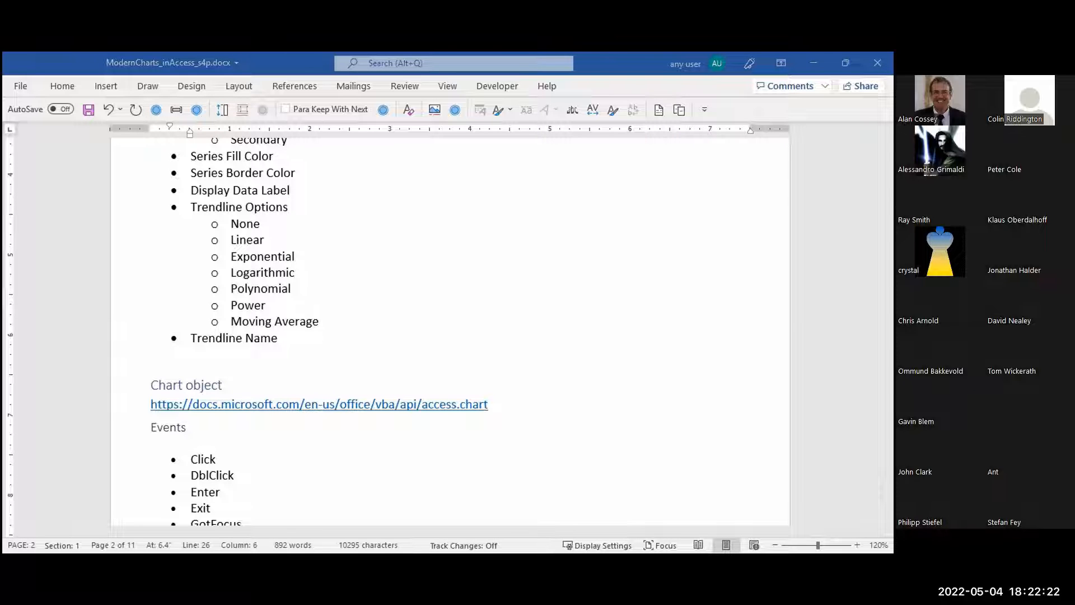
Look over the Chart object's Events and Methods lists and the start of the Modern Chart properties table
scroll(620, 321, down, 1)
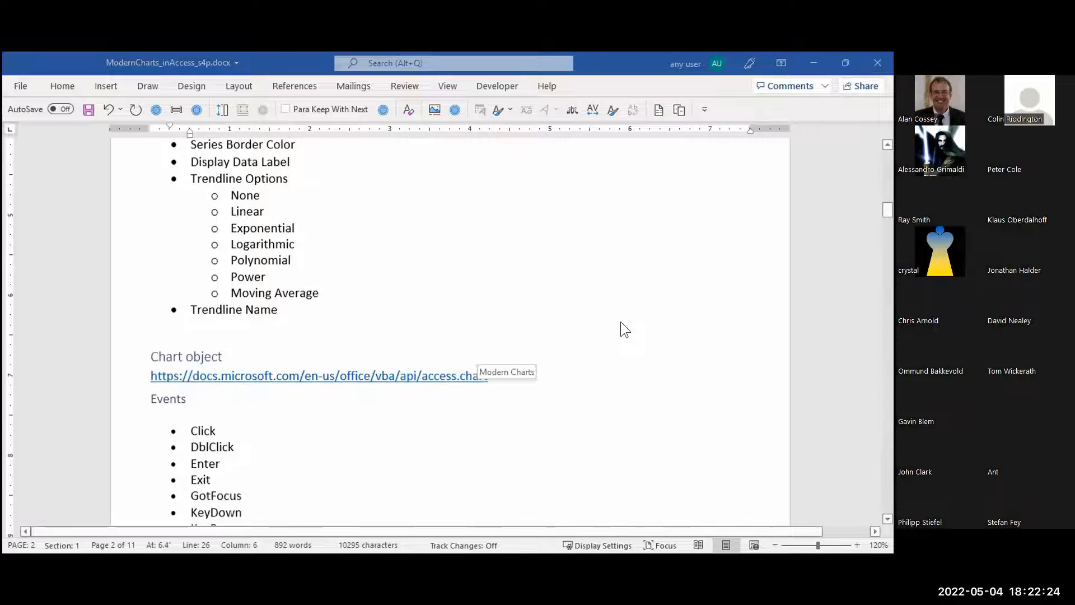
scroll(620, 321, down, 3)
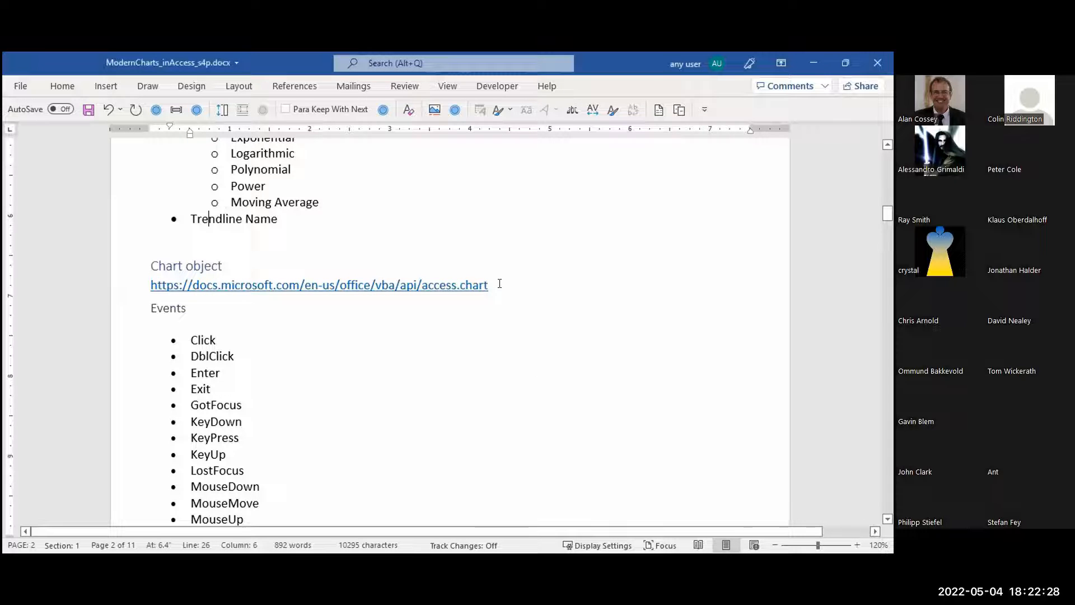
scroll(499, 283, down, 9)
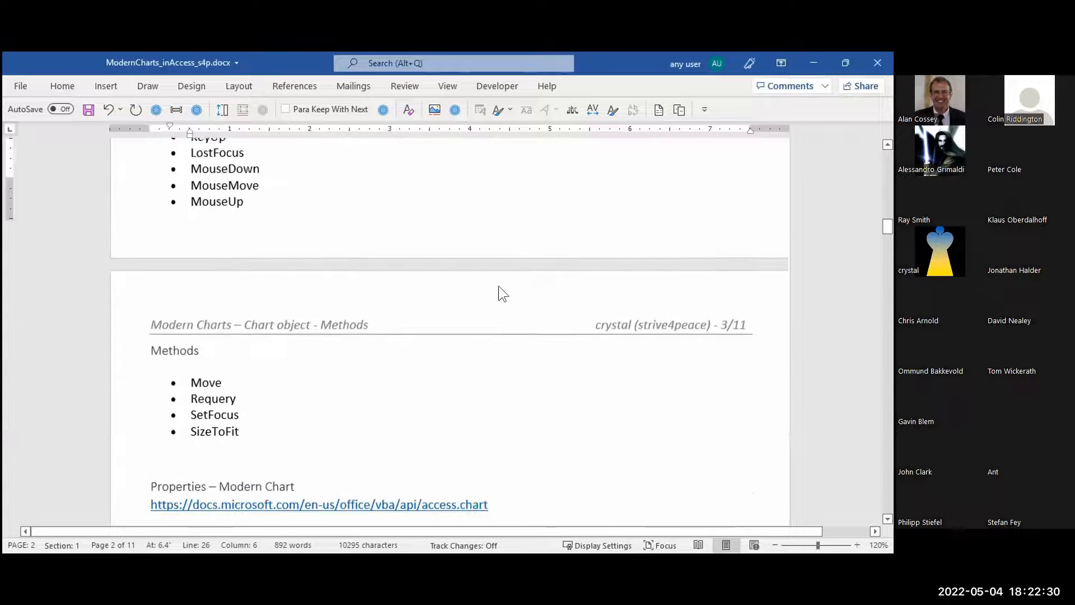
scroll(500, 284, down, 5)
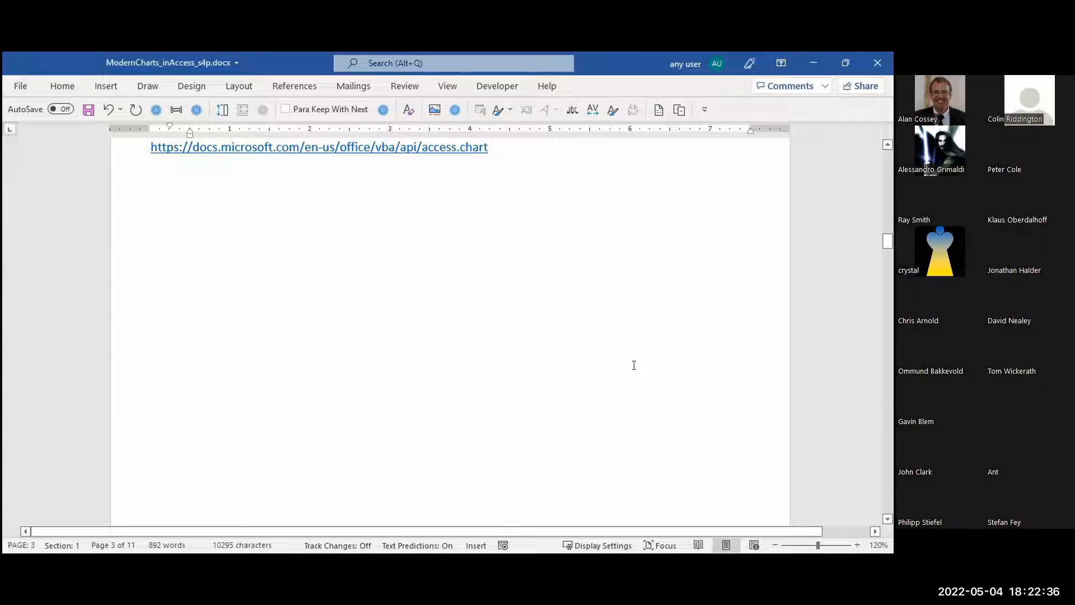
scroll(634, 365, down, 10)
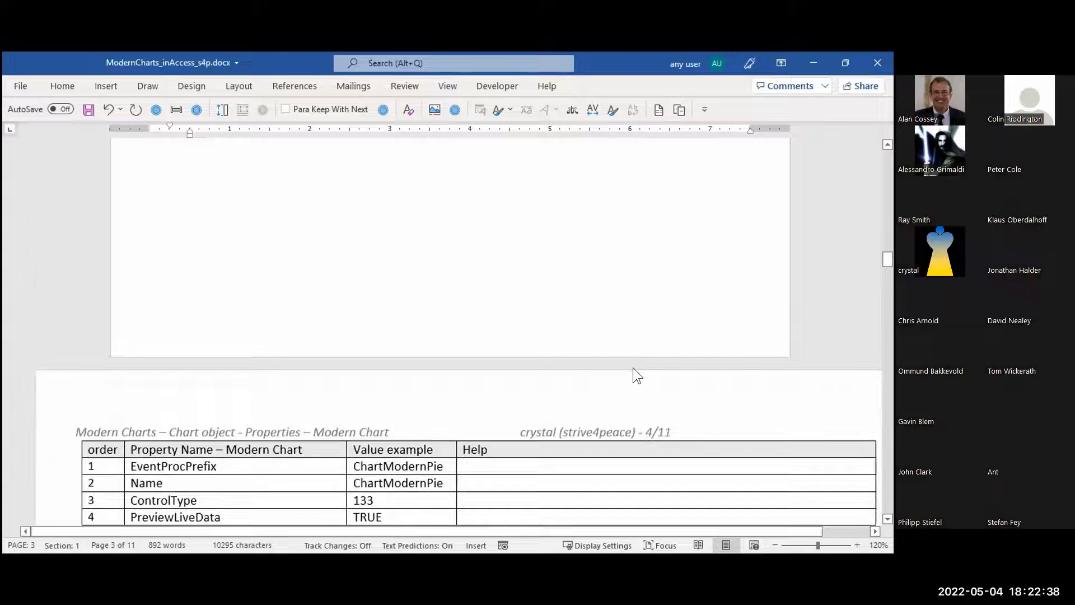
scroll(633, 368, down, 8)
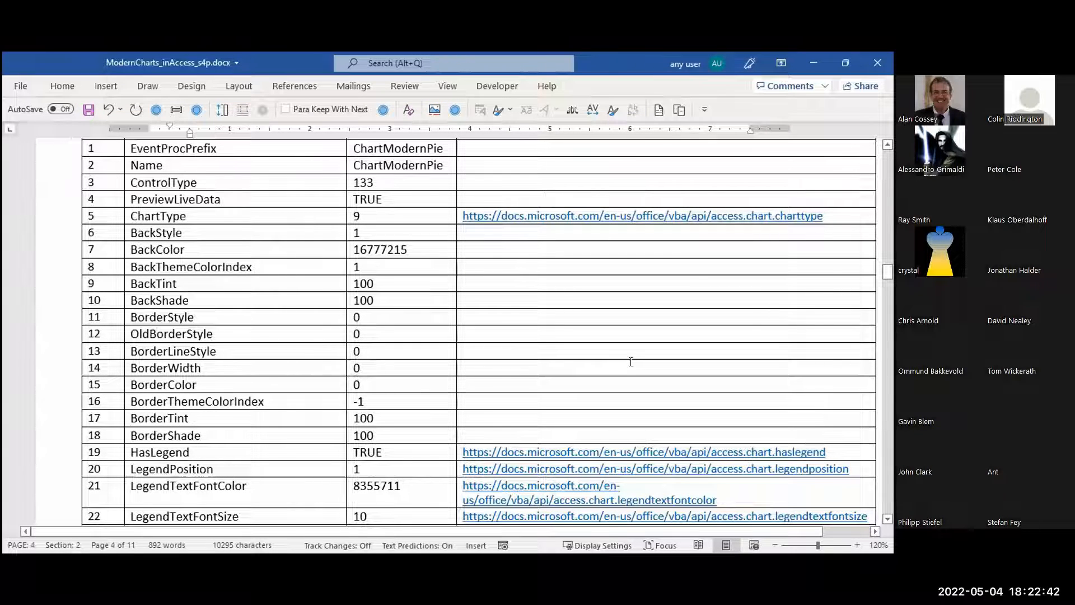
Point out the ChartType help link and highlight the BackStyle property in the Modern Chart properties table
click(836, 214)
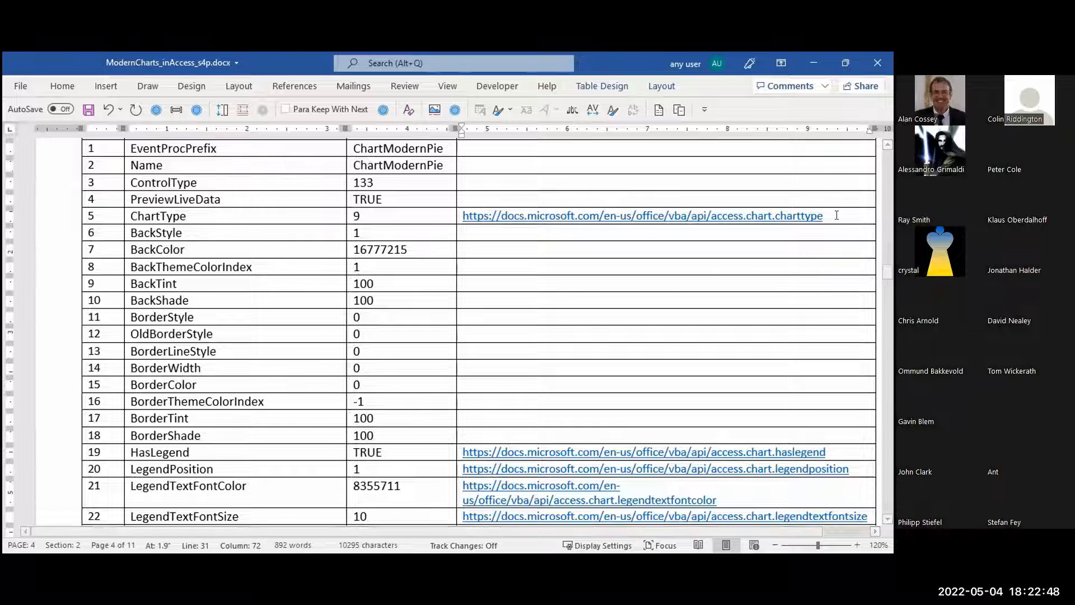
click(472, 230)
drag(188, 232, 106, 232)
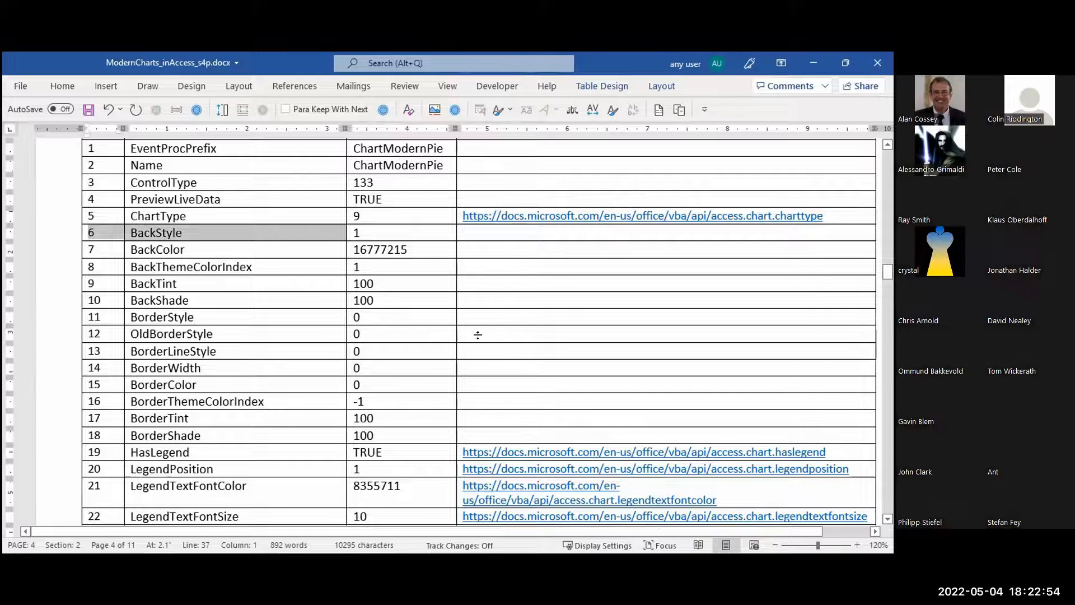
Look through the rest of the Modern Chart properties table and on to the ChartAxis object section on page 9
scroll(483, 328, down, 2)
scroll(483, 328, down, 1)
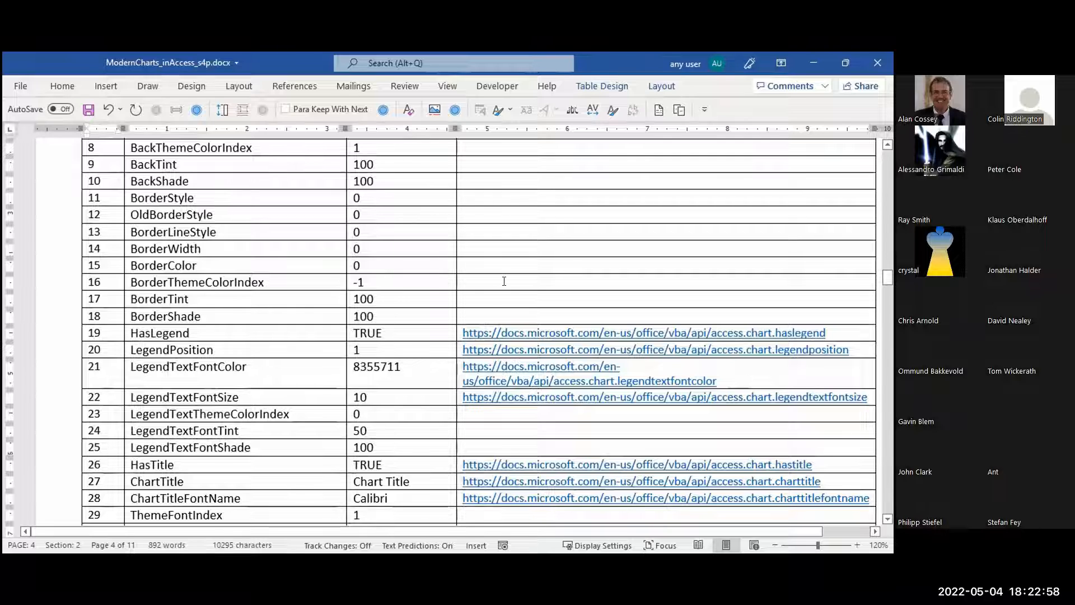
scroll(503, 281, down, 2)
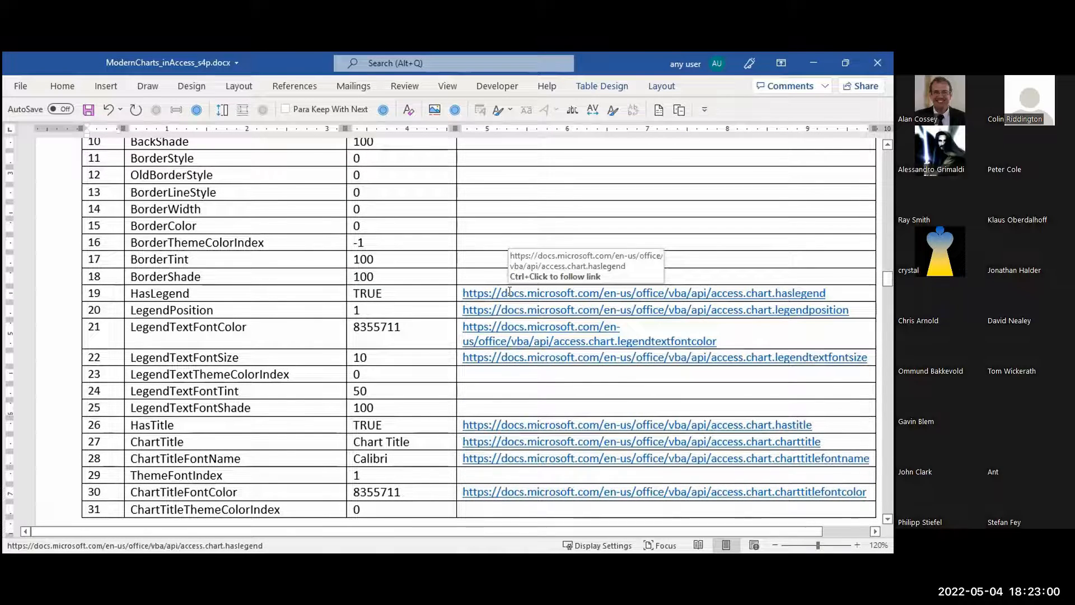
scroll(510, 289, down, 3)
scroll(509, 287, down, 6)
scroll(571, 334, down, 10)
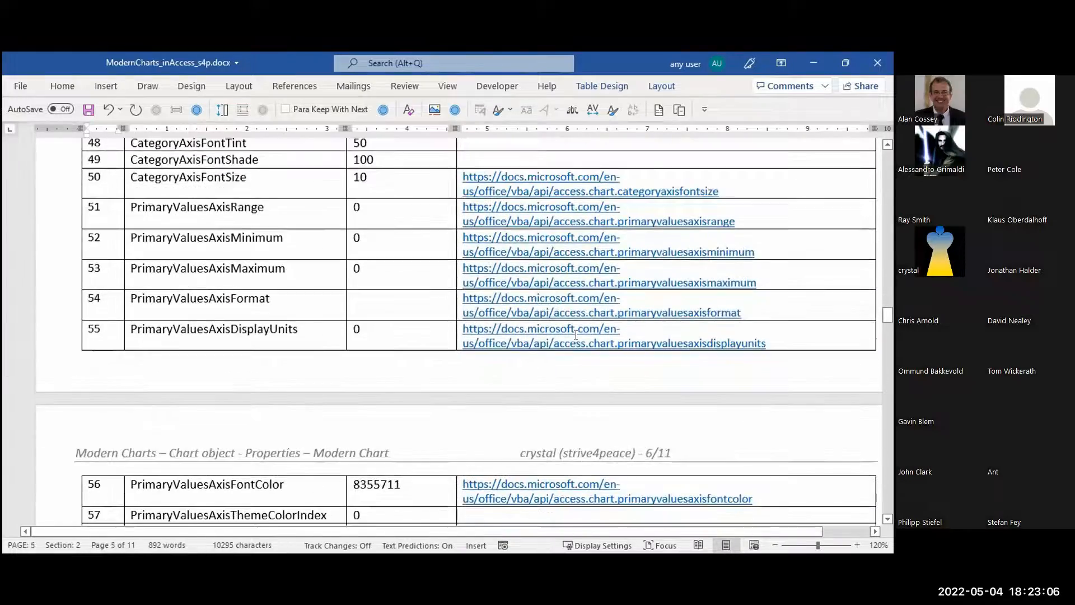
scroll(576, 334, down, 10)
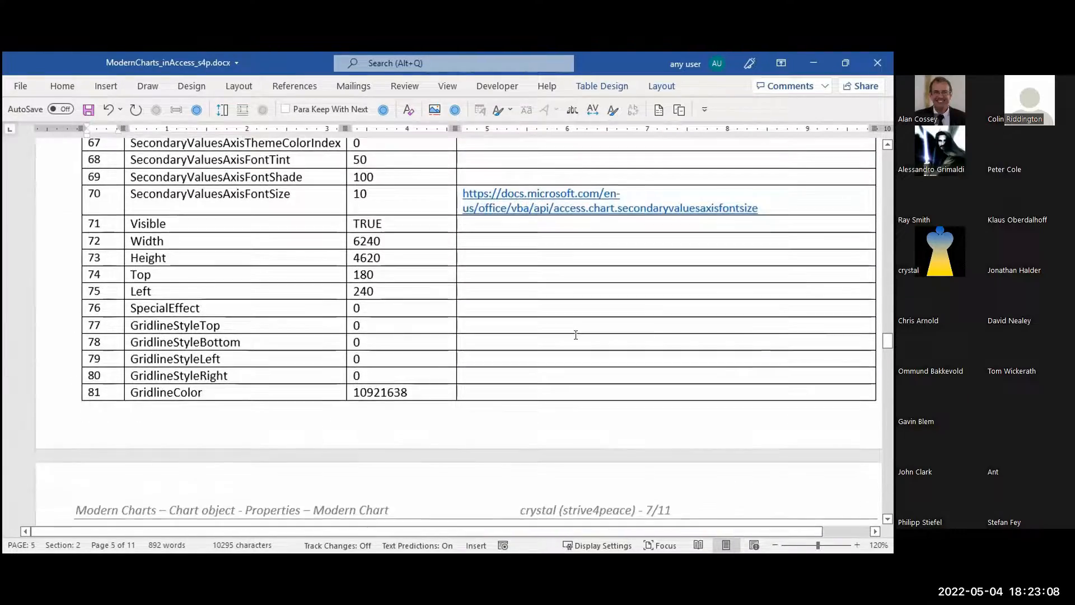
scroll(575, 334, down, 10)
scroll(575, 335, down, 10)
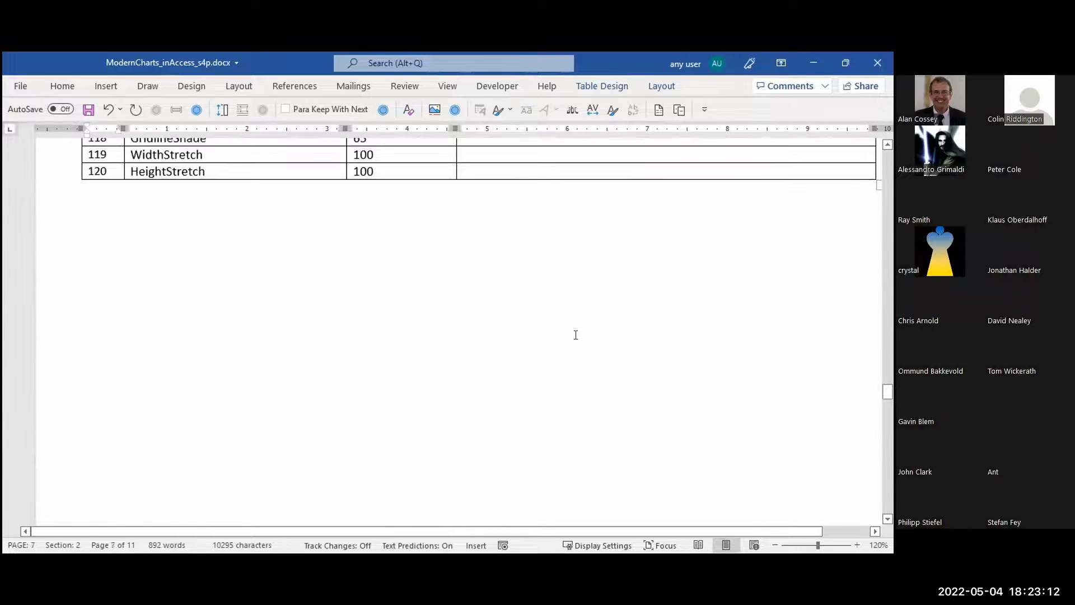
scroll(575, 334, down, 5)
scroll(576, 335, down, 4)
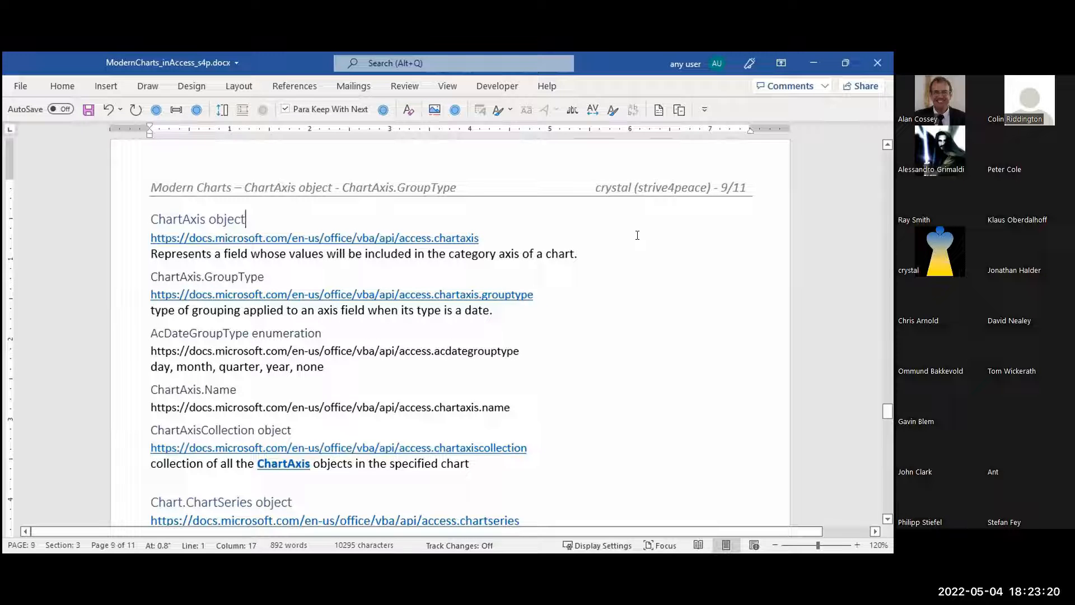
Highlight BorderColor, FillColor, DisplayName and DisplayDataLabel in turn in the Chart.ChartSeries object's property list, then clear the selection
scroll(637, 235, down, 5)
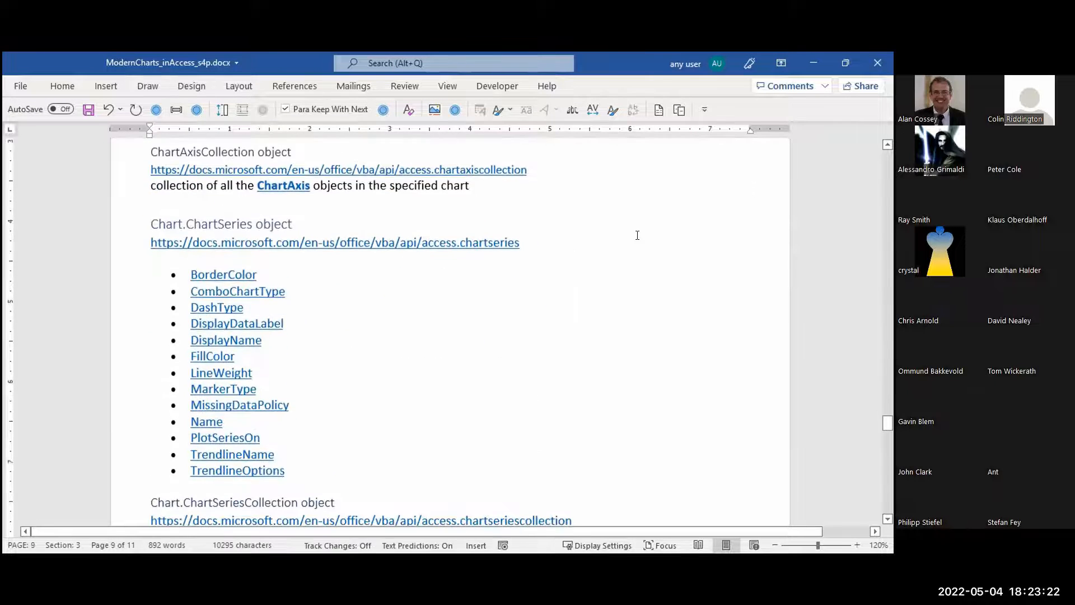
click(299, 259)
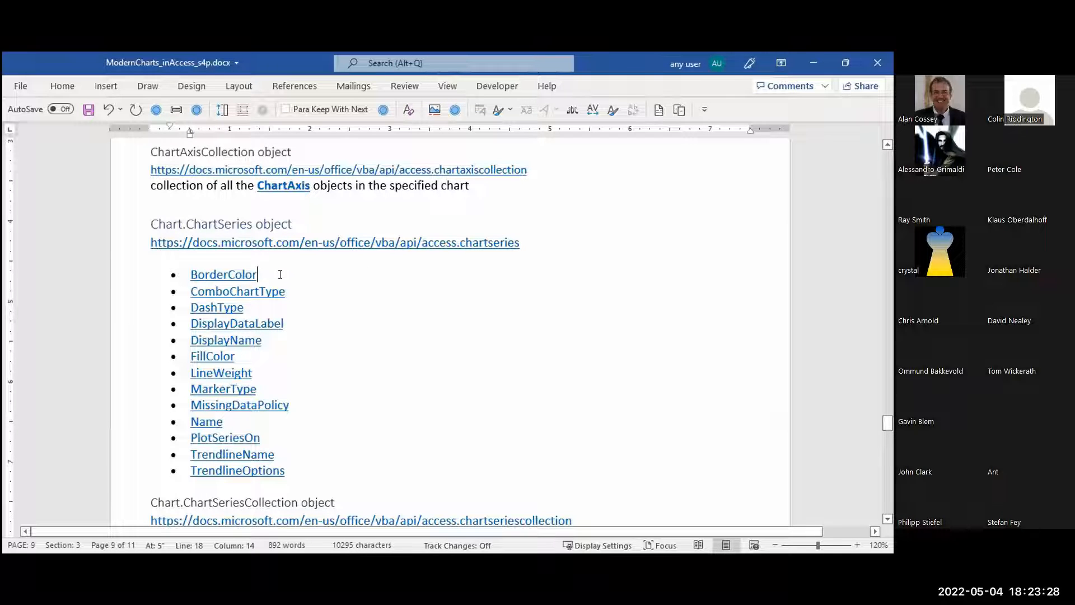
triple_click(280, 275)
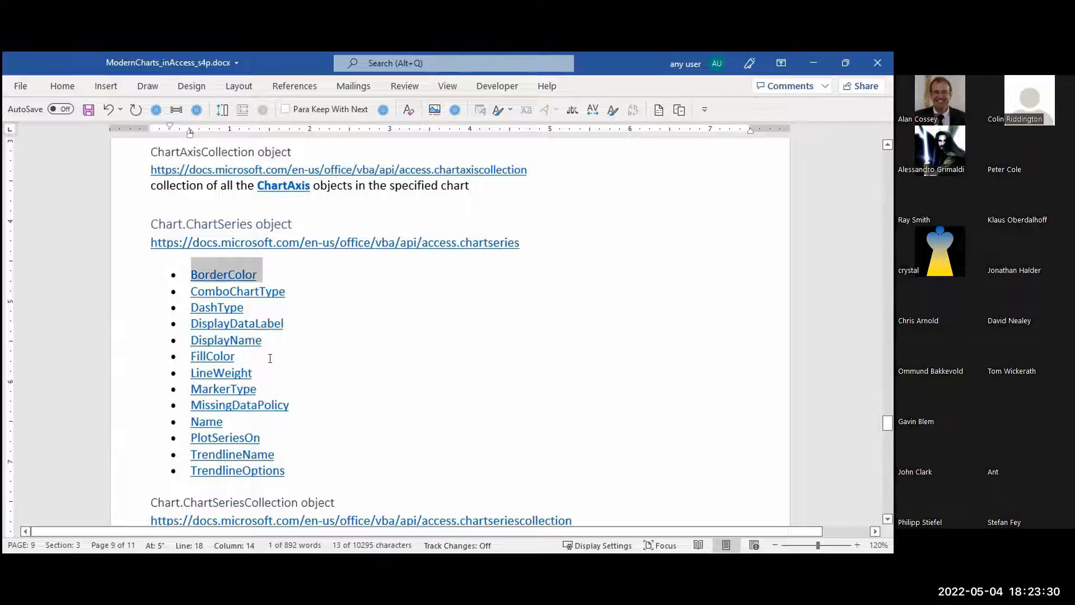
triple_click(220, 356)
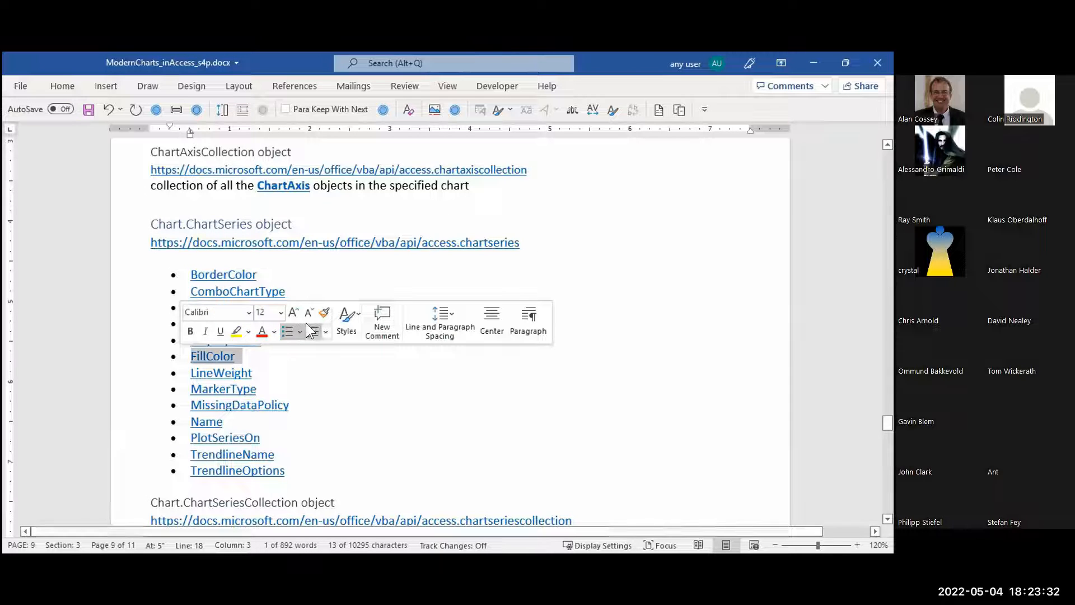
click(278, 336)
triple_click(179, 337)
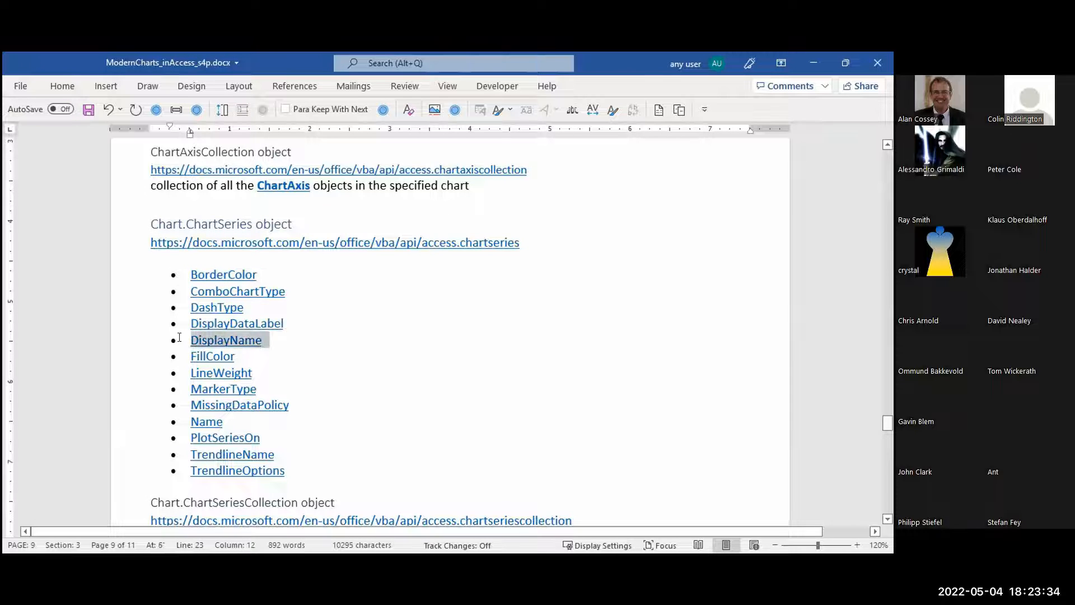
drag(286, 323, 200, 325)
triple_click(201, 324)
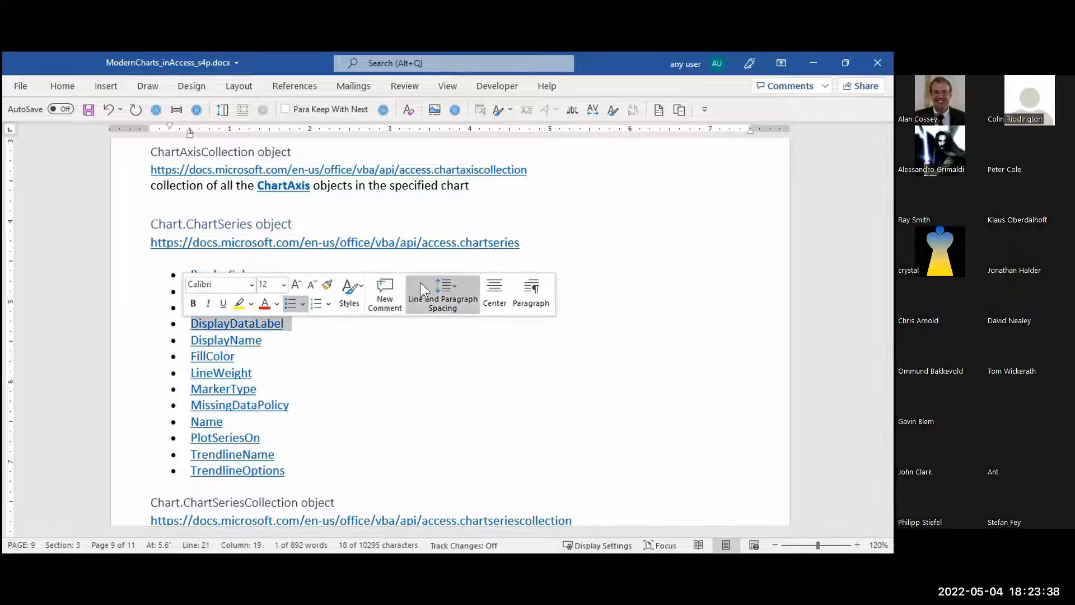
click(427, 320)
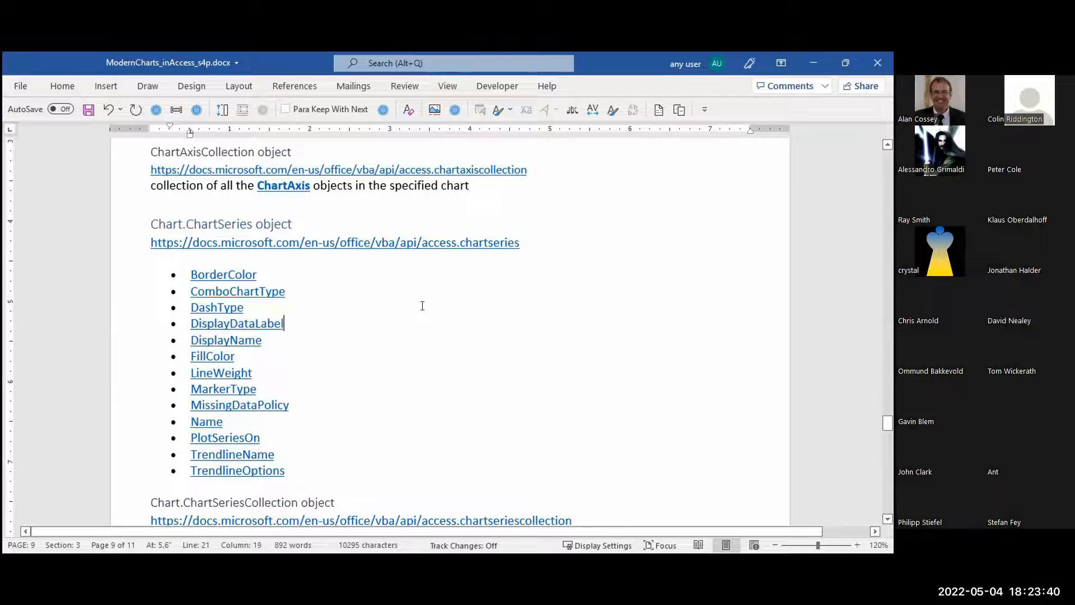
Look over the ChartSeriesCollection and ChartValues sections on page 9, bring up the Chart Objects slide, and return to the handout
scroll(414, 302, down, 3)
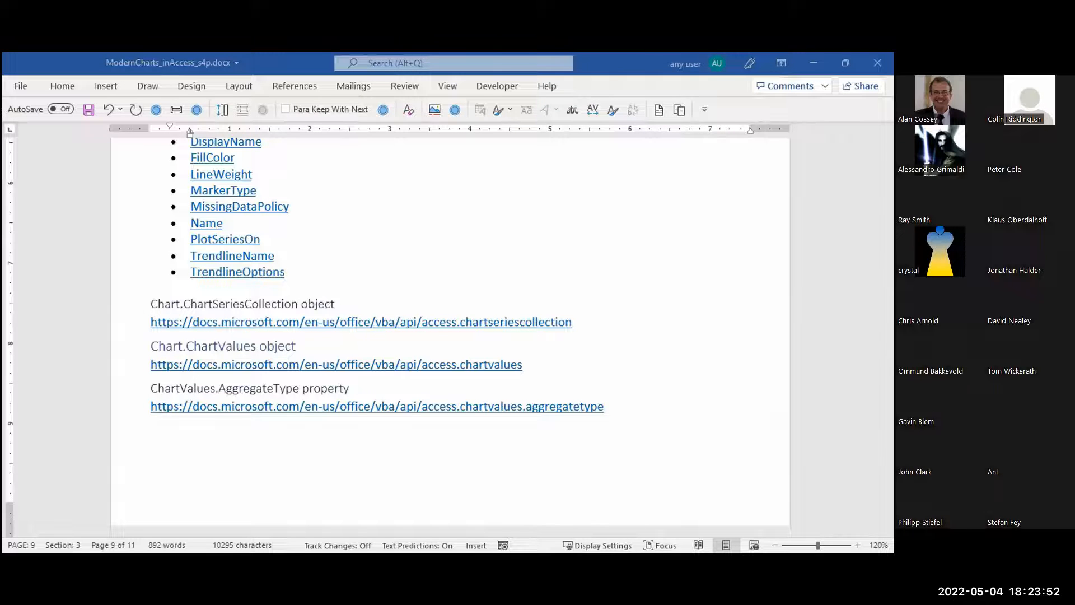
key(alt+Tab)
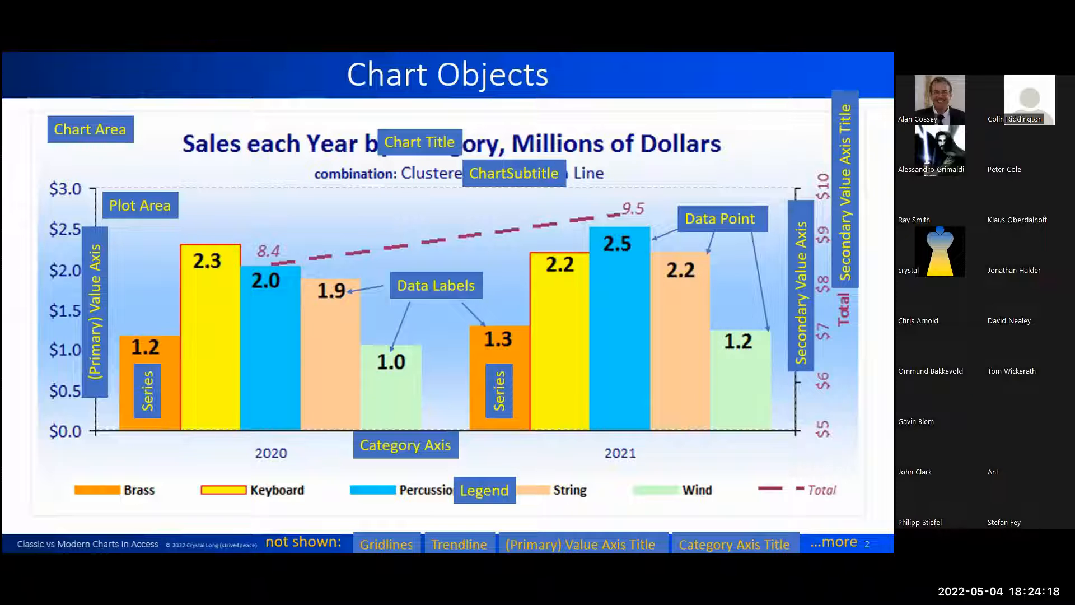
key(alt+Tab)
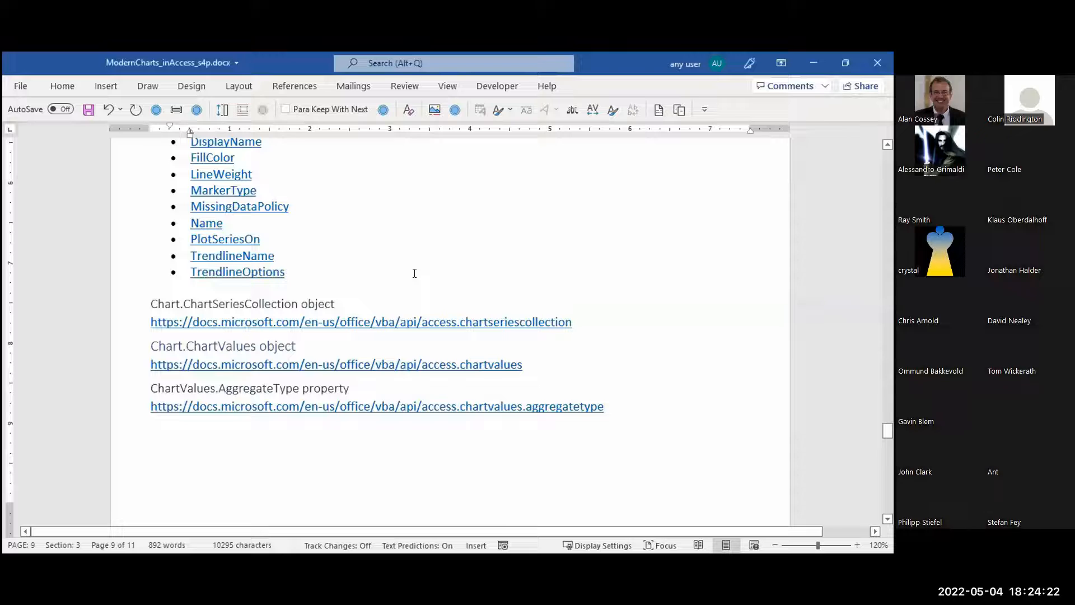
Look through the AcAggregateType enumeration table and ChartValuesCollection section on page 10, and on to the About section on page 11
scroll(415, 273, down, 1)
scroll(414, 273, down, 8)
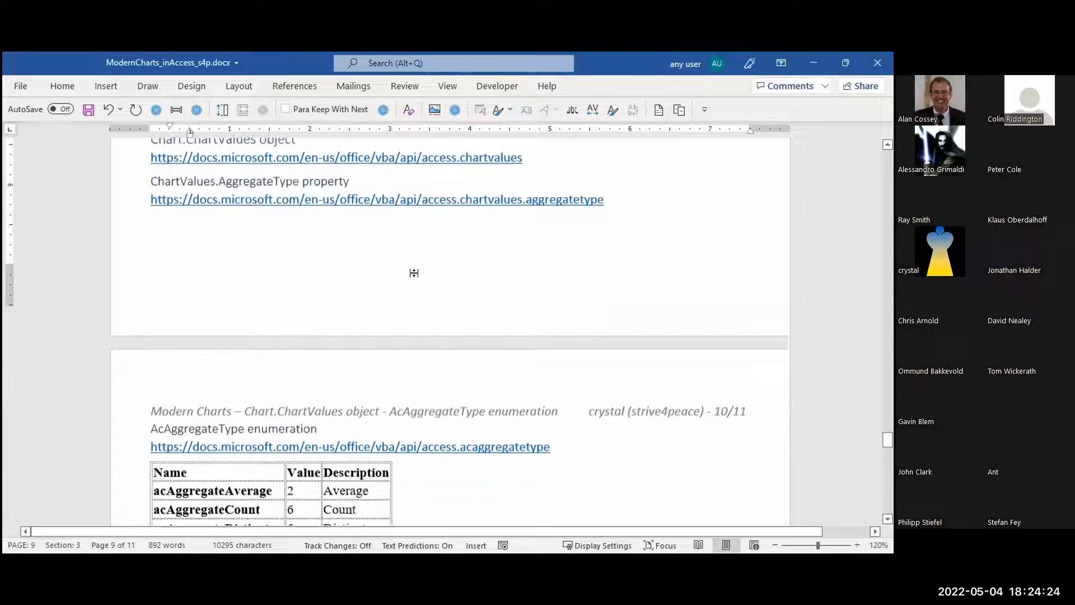
scroll(417, 282, down, 1)
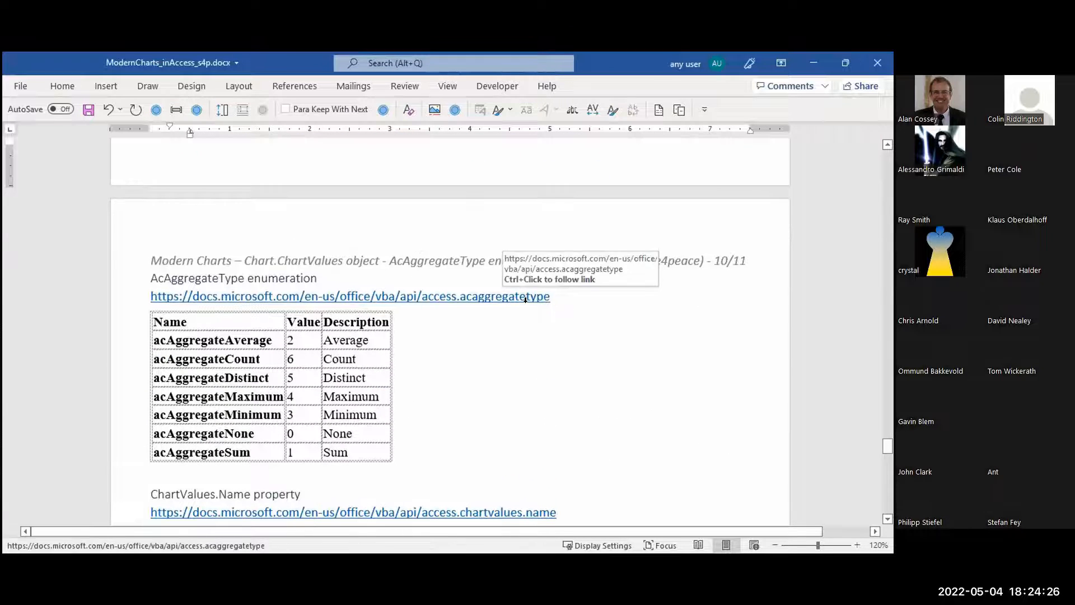
click(613, 295)
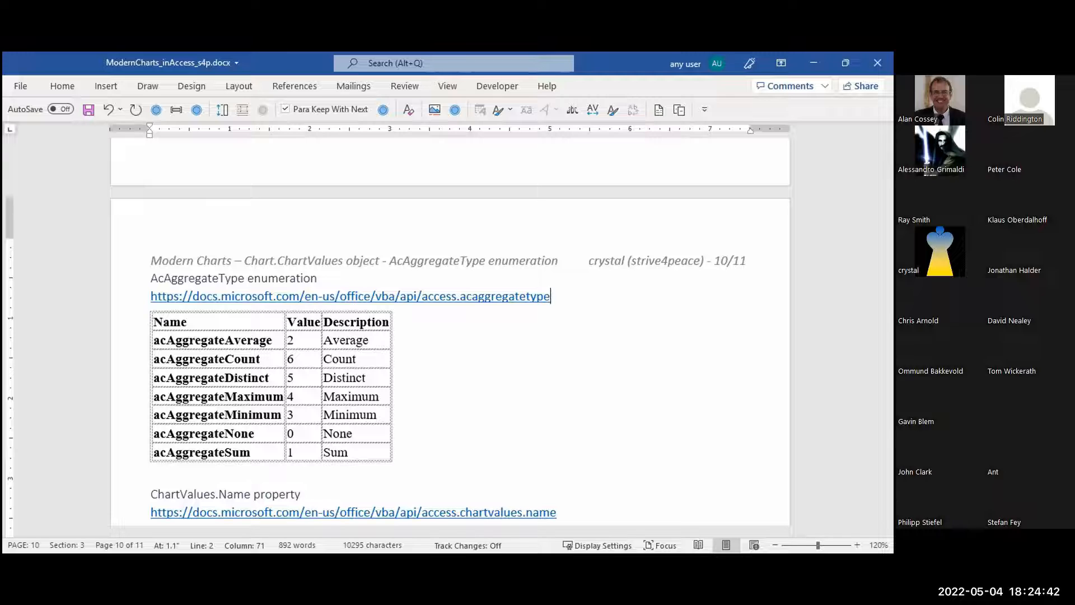
scroll(560, 341, down, 3)
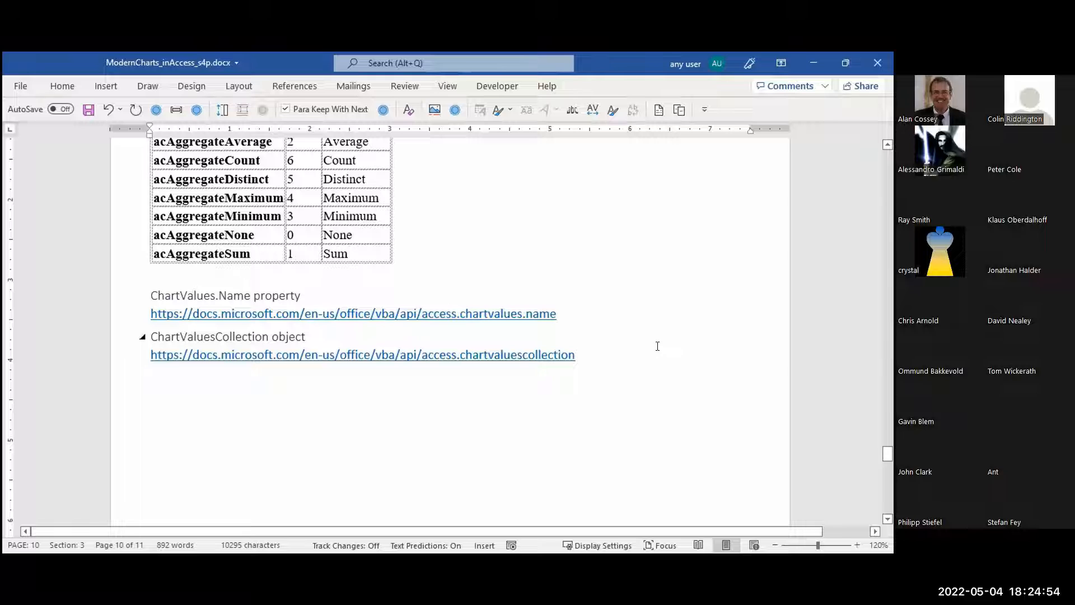
click(636, 353)
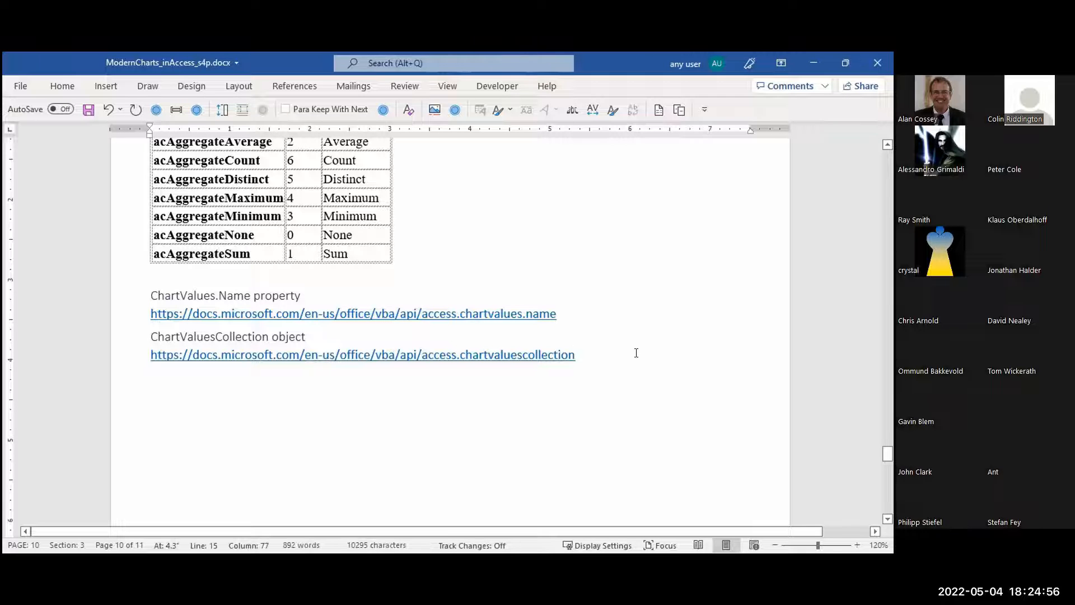
scroll(636, 352, down, 5)
scroll(636, 351, down, 5)
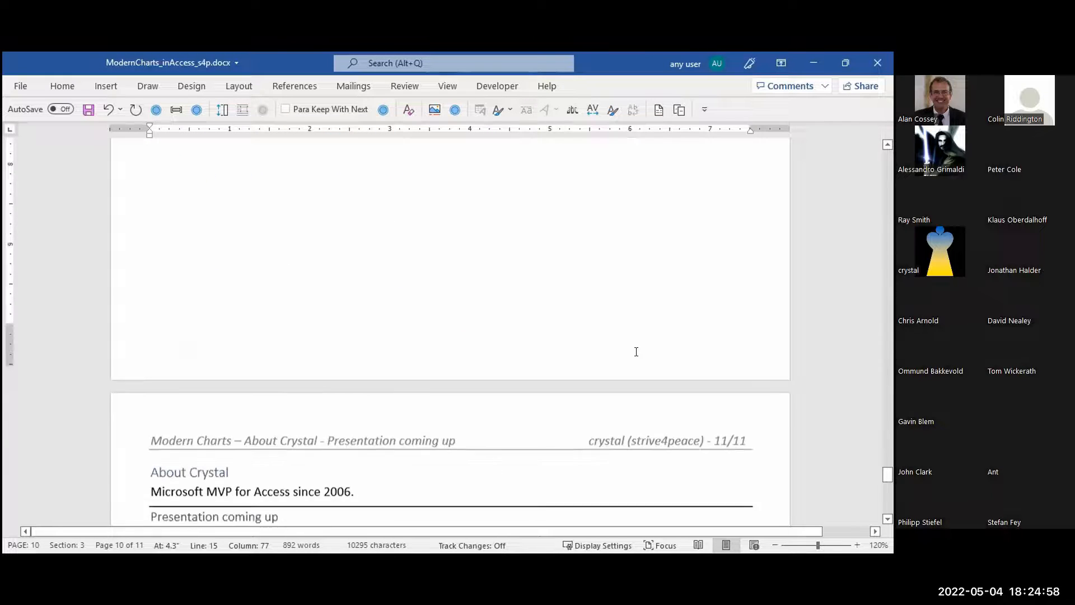
Minimize the Word handout, return to Access and start a new form in Design view
click(810, 63)
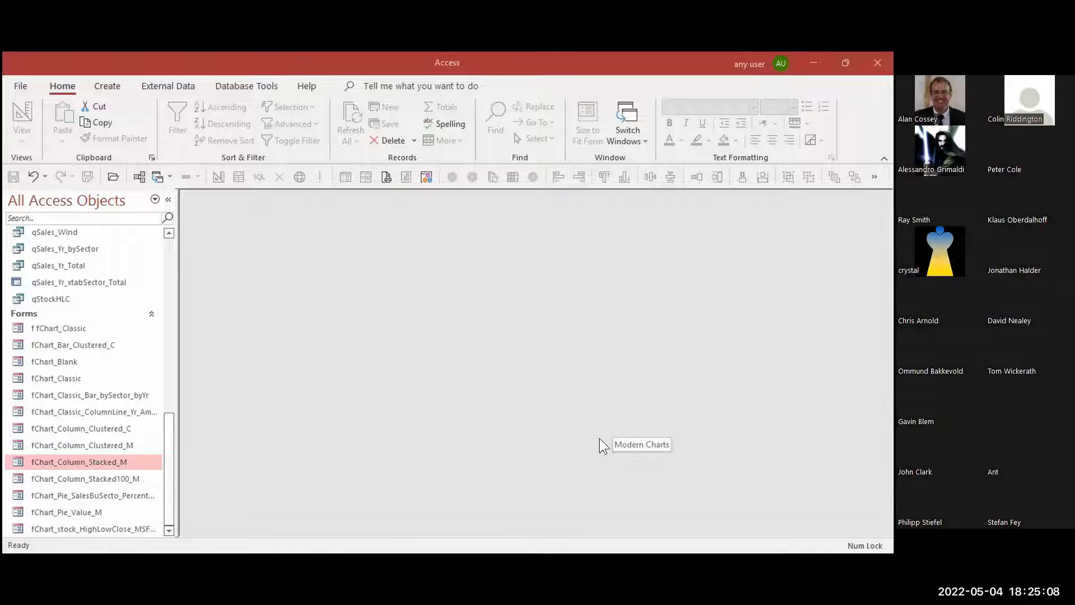
click(106, 87)
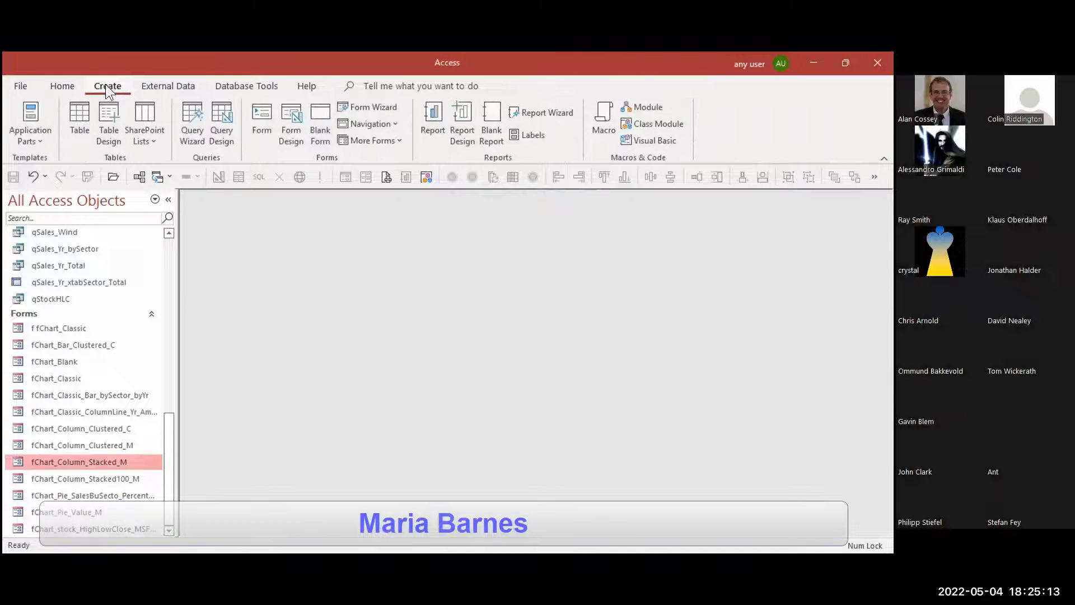
click(293, 137)
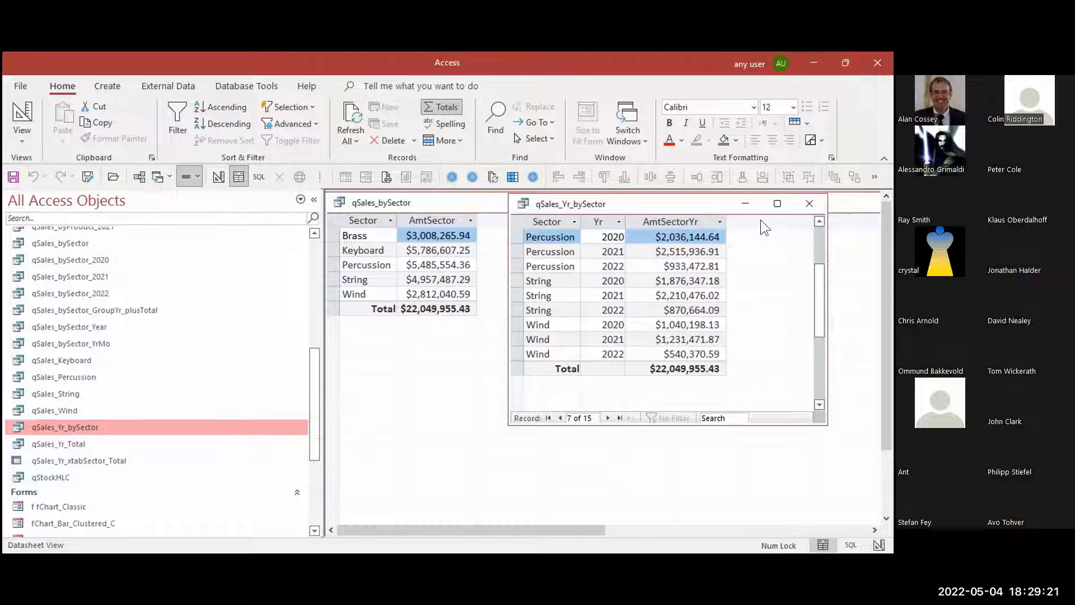
click(751, 220)
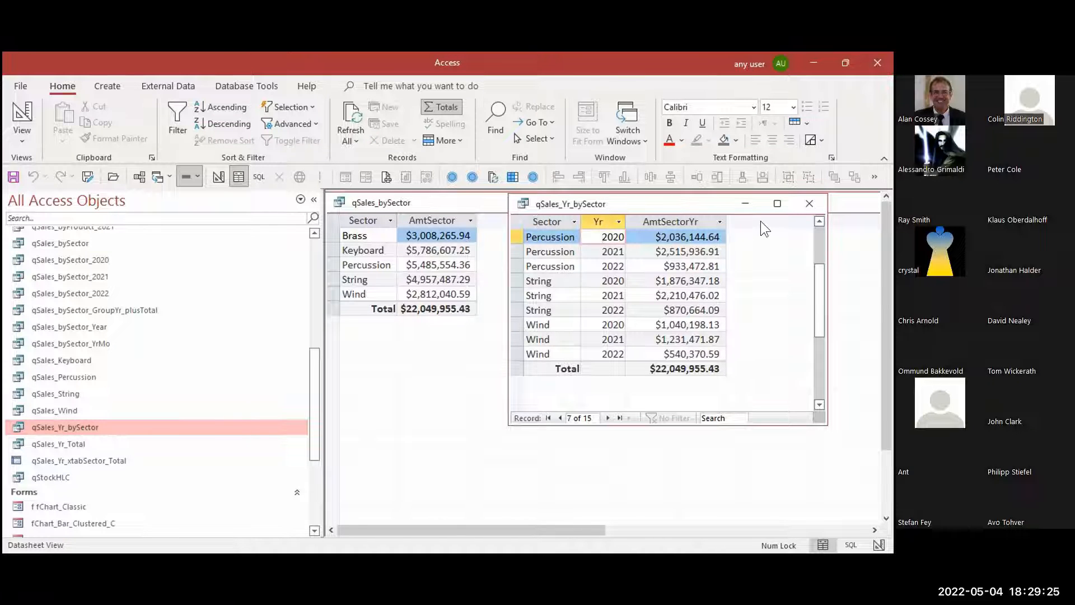
click(807, 204)
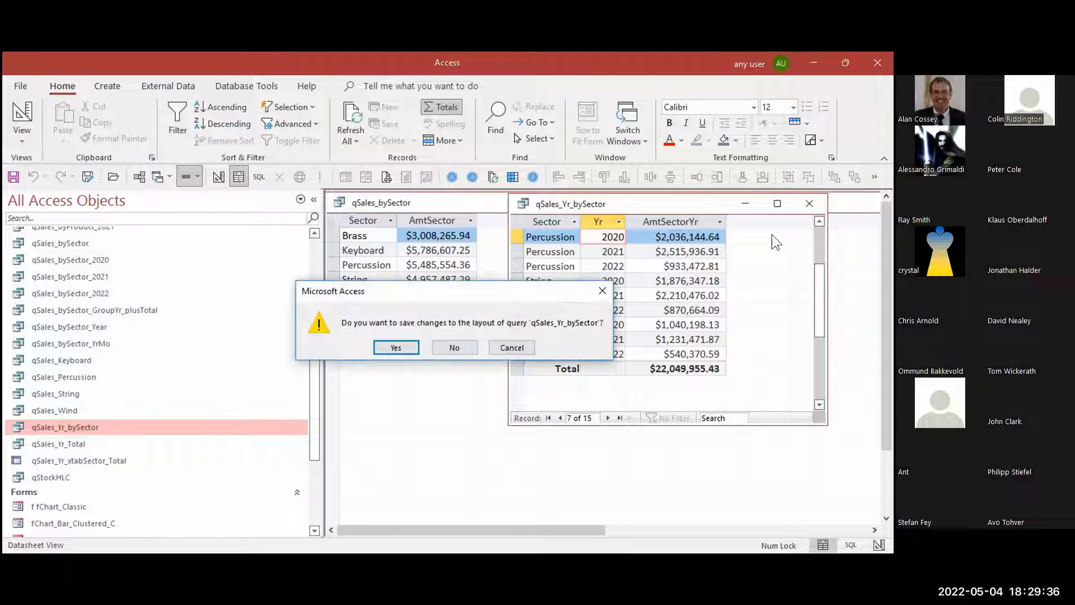
click(517, 347)
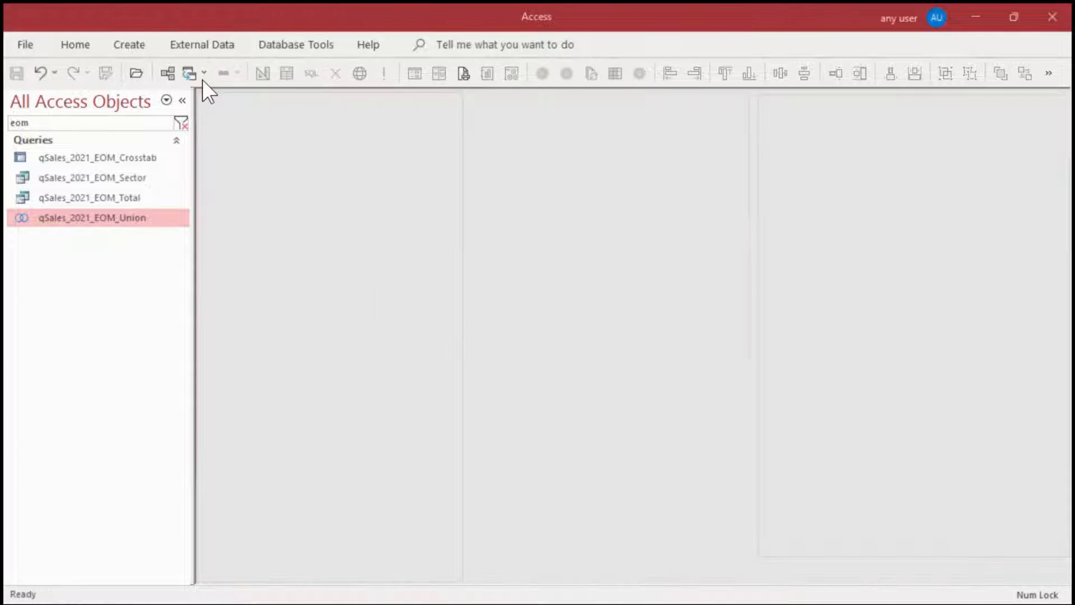
Create a new form in Design view and place a modern Clustered Column chart about 6 by 3.7 inches in its Detail section
click(129, 45)
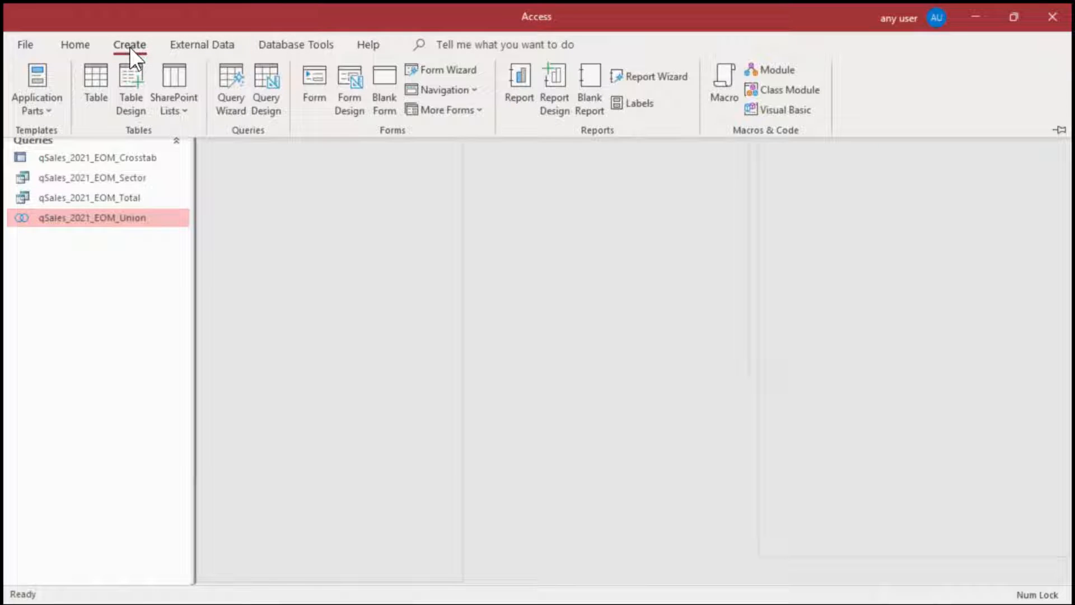
click(350, 98)
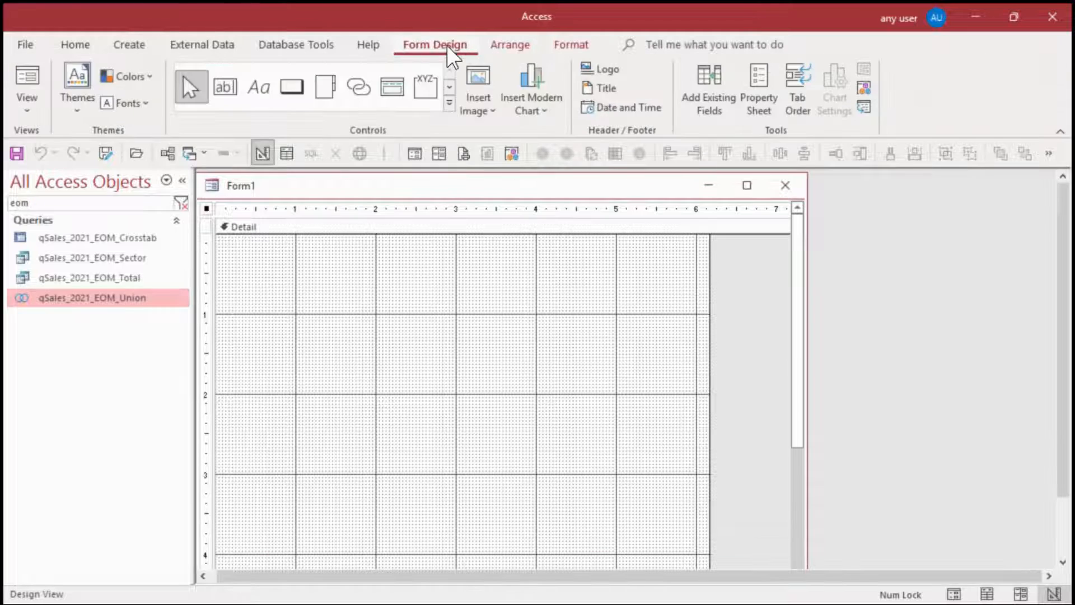
click(527, 111)
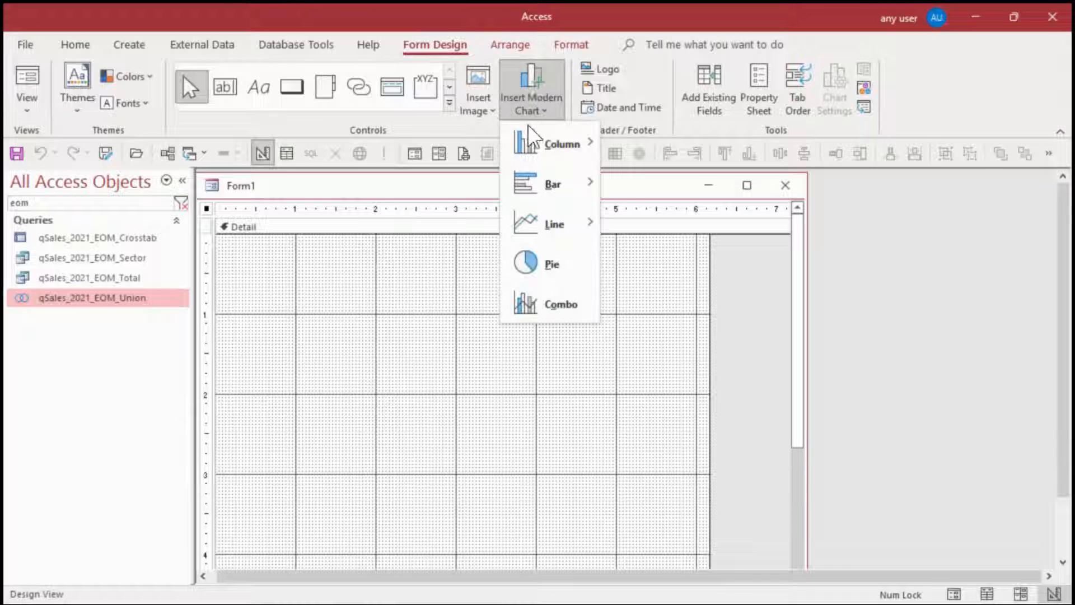
mouse_move(551, 153)
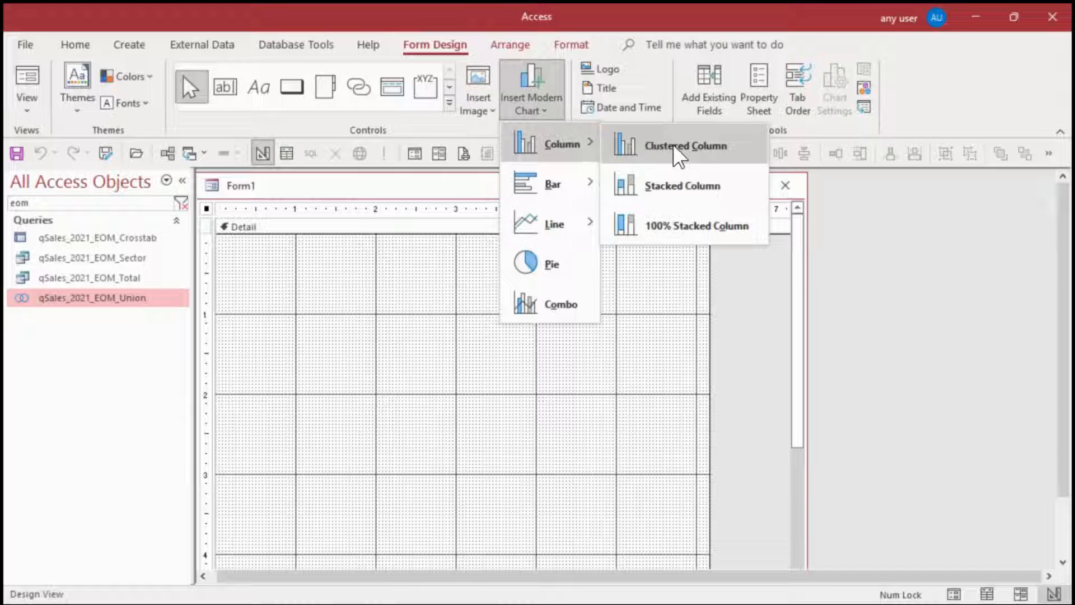
click(675, 146)
drag(225, 244, 704, 542)
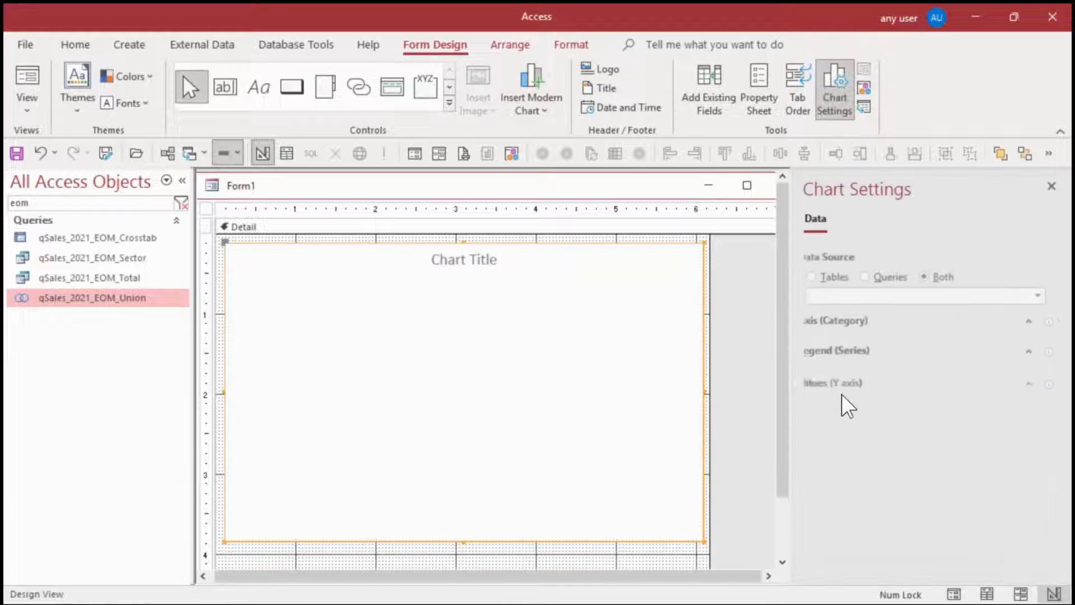
Base the chart on qSales_2021_EOM_Union with EOM as category axis, Sector as legend series and AmtMonth as Y-axis values
click(1043, 295)
scroll(1002, 402, down, 3)
click(897, 458)
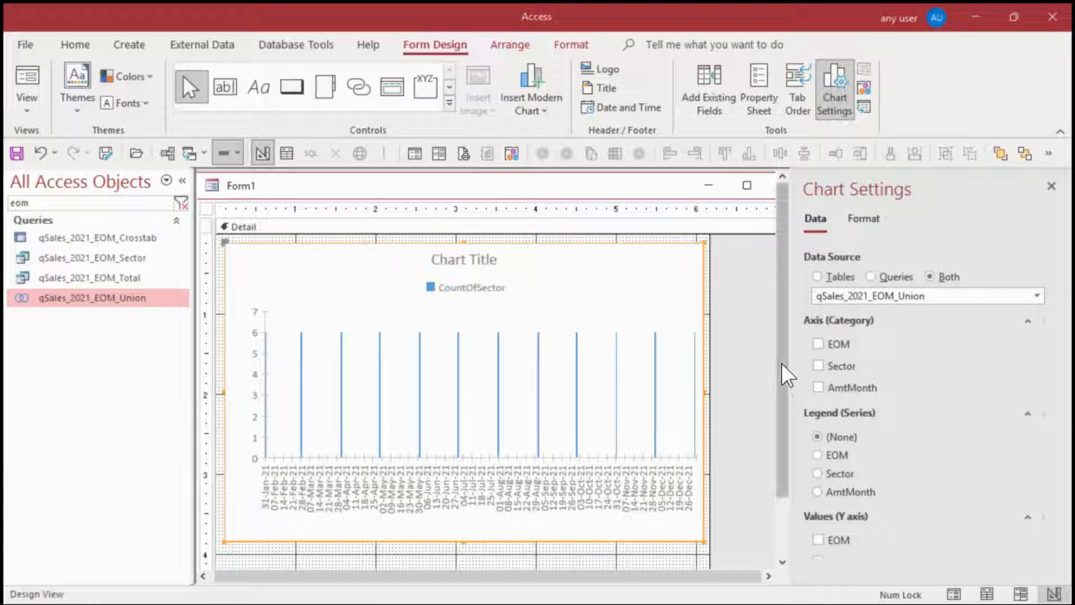
click(818, 343)
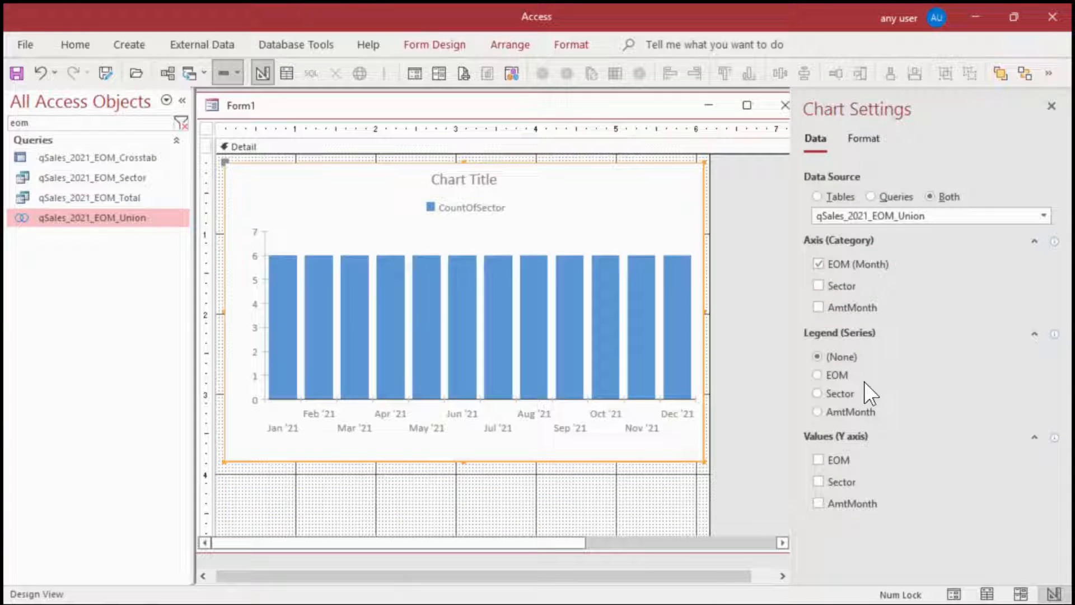
click(816, 393)
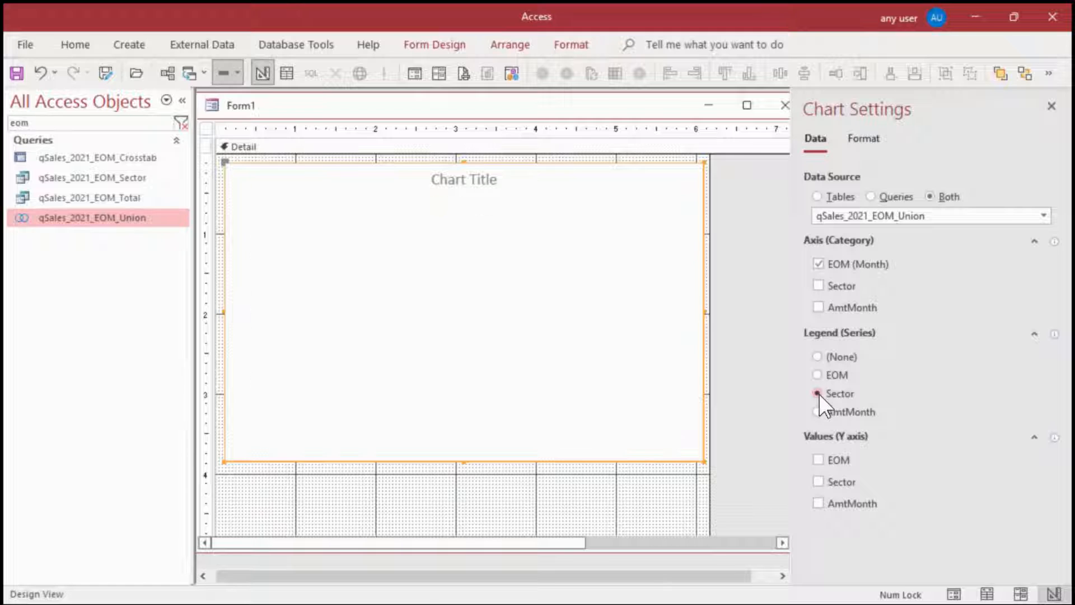
click(818, 504)
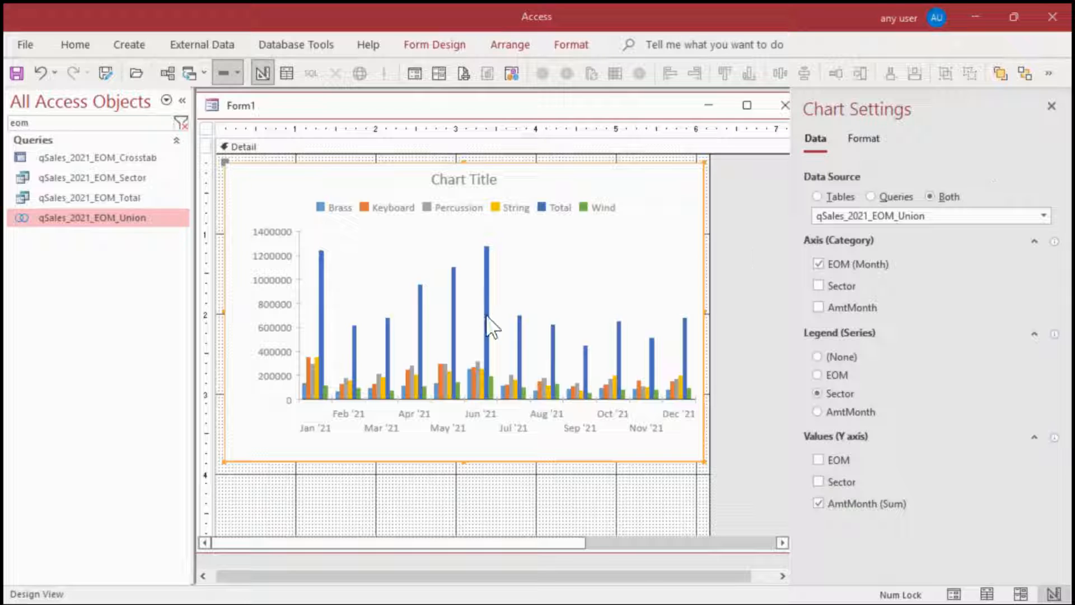
Plot the chart's Total data series on the Secondary axis
click(867, 137)
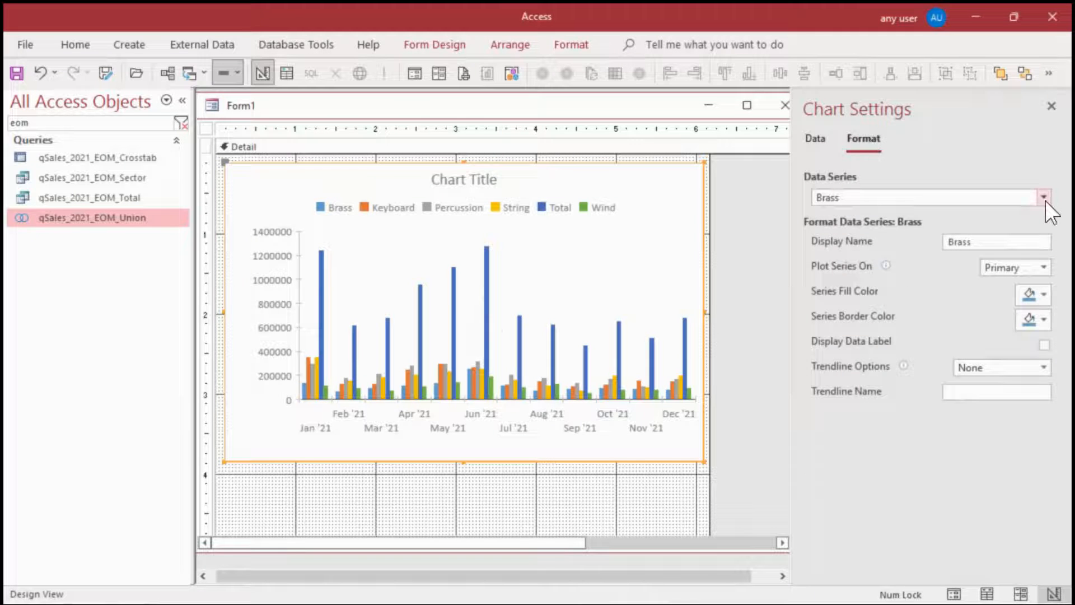
click(1044, 198)
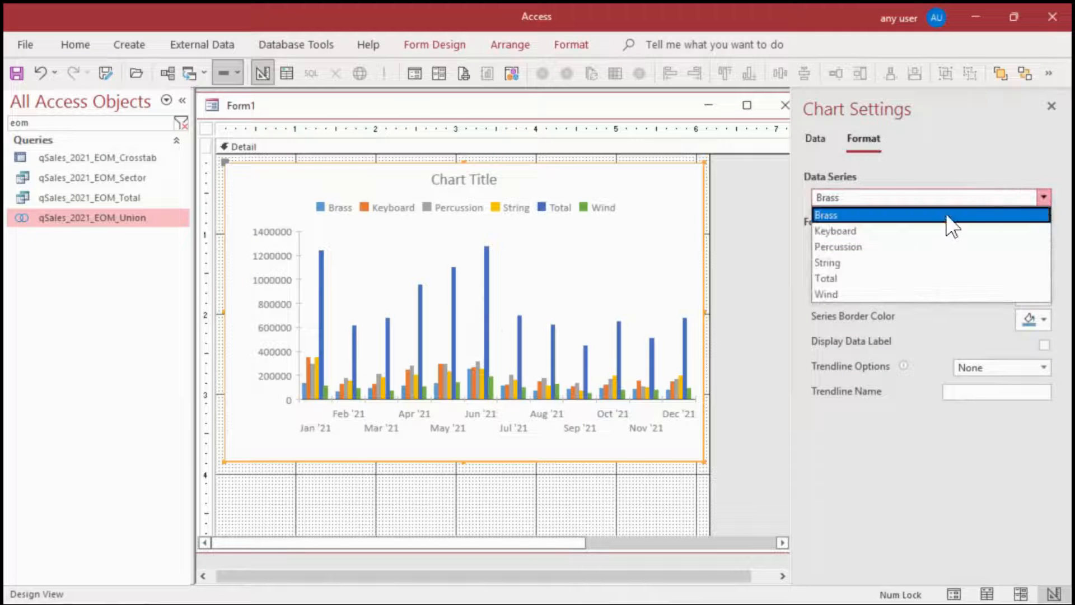
click(821, 279)
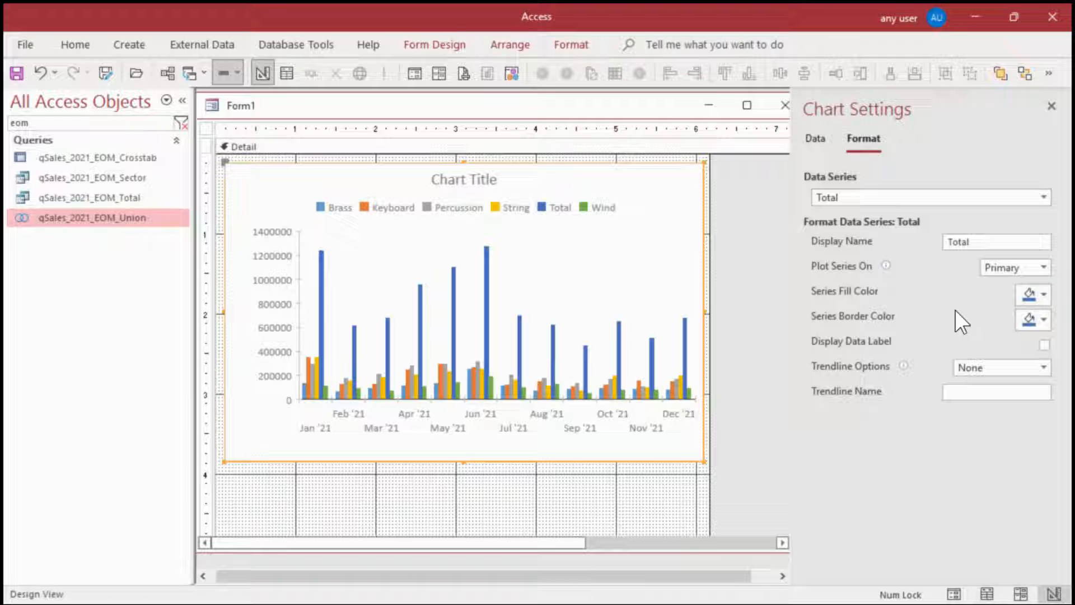
click(1041, 266)
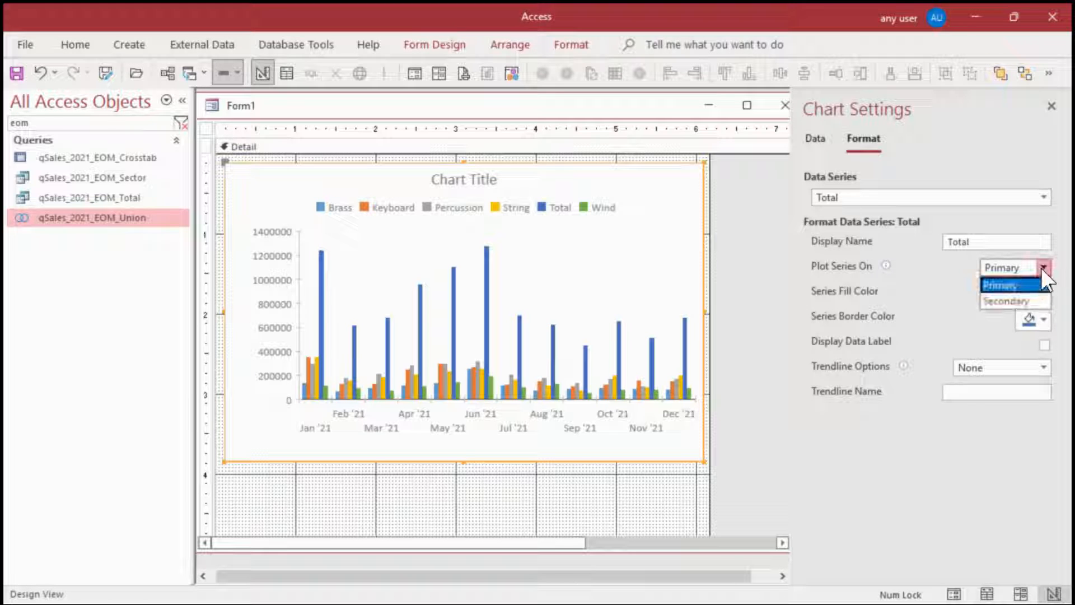
click(1023, 302)
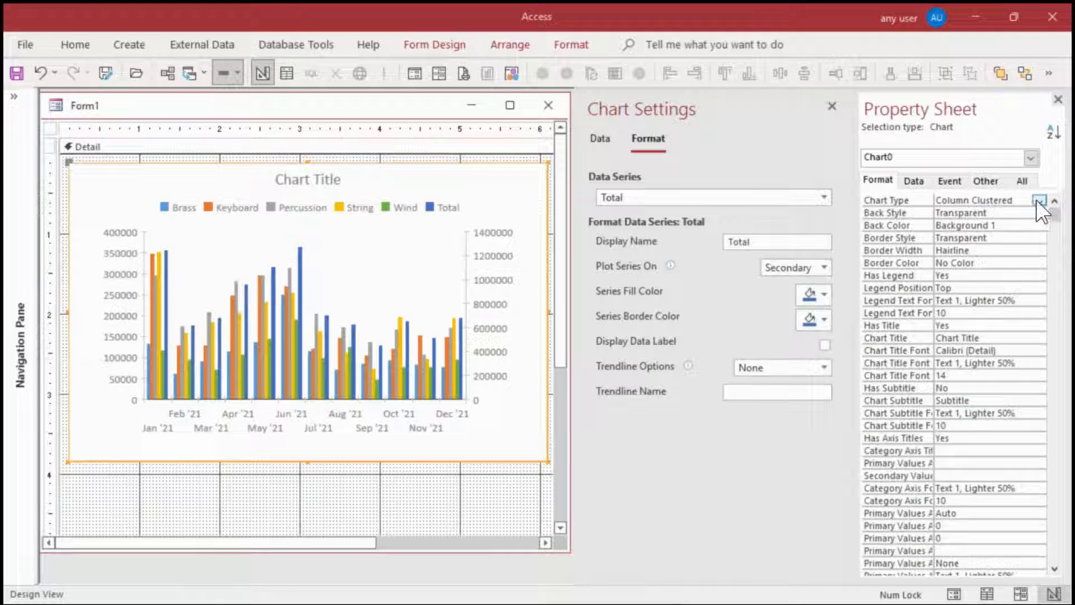
Change the chart's type to Combo and set the Total series' own chart type to Line
click(1038, 200)
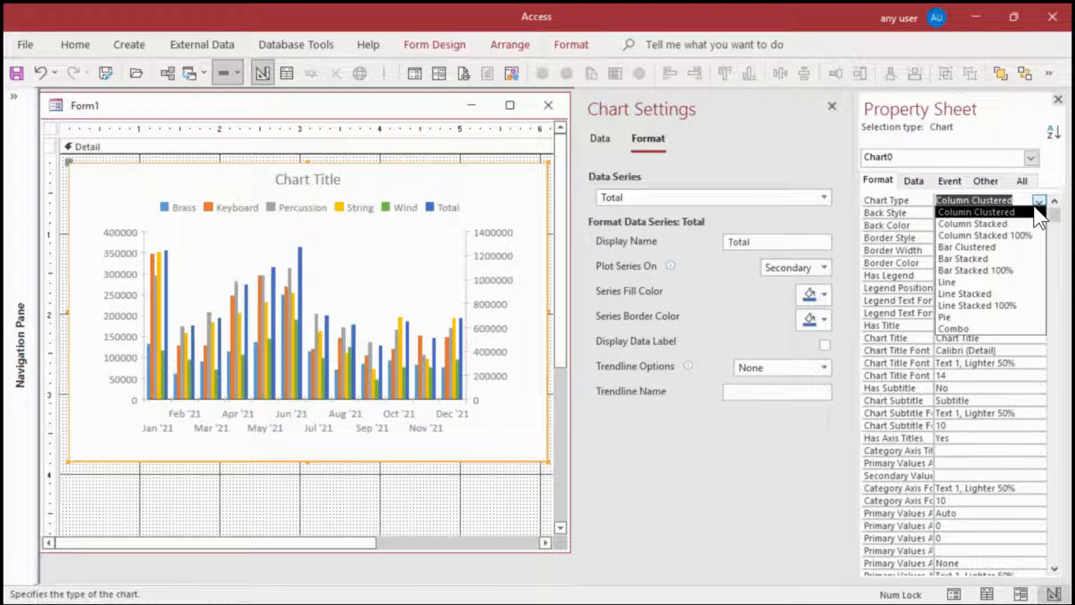
click(971, 331)
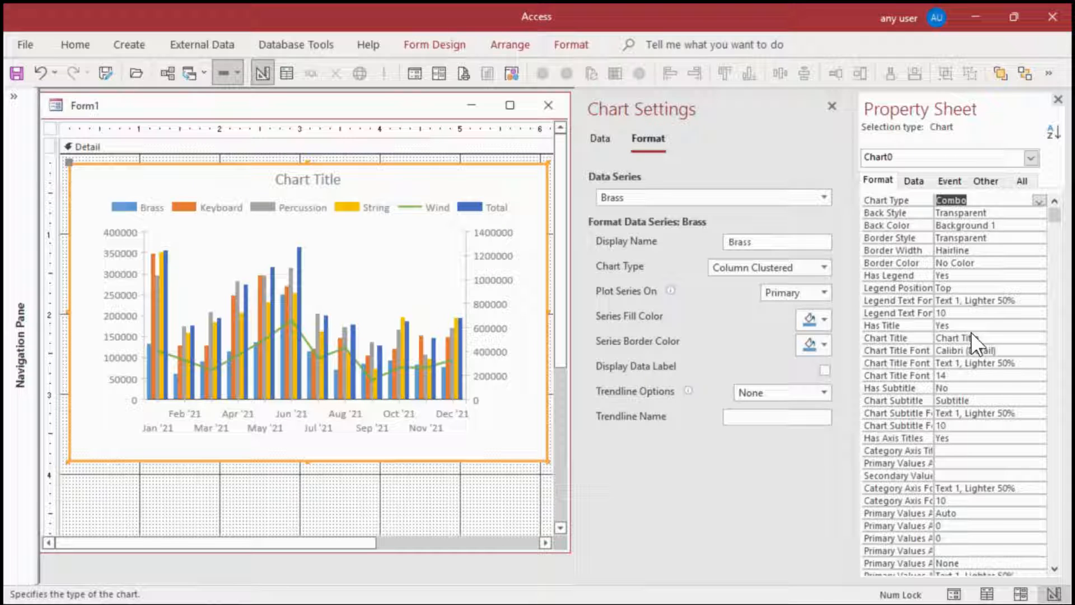
click(822, 196)
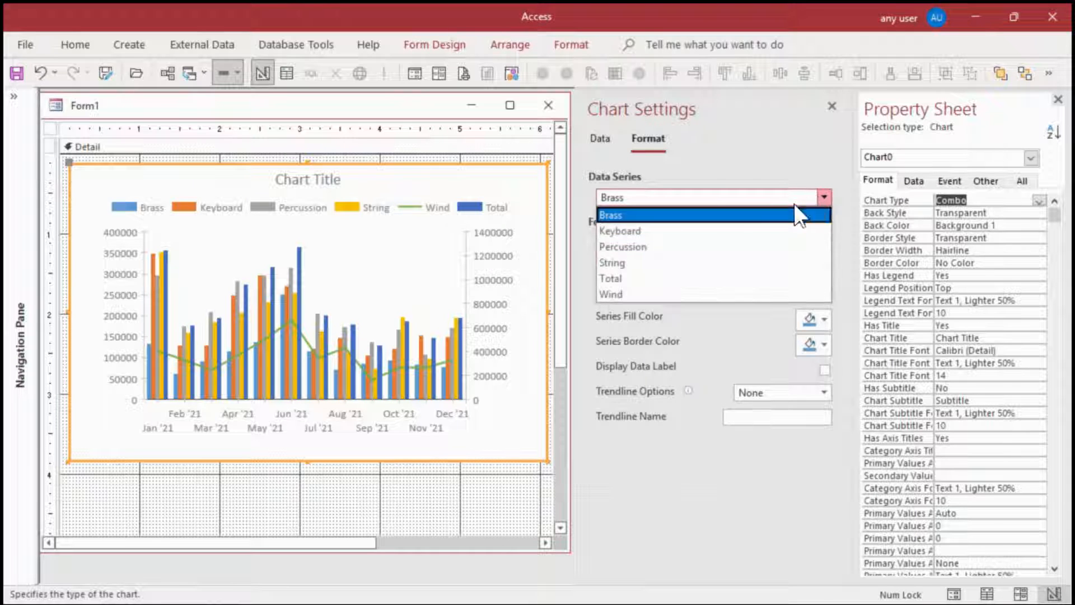
click(665, 279)
click(824, 267)
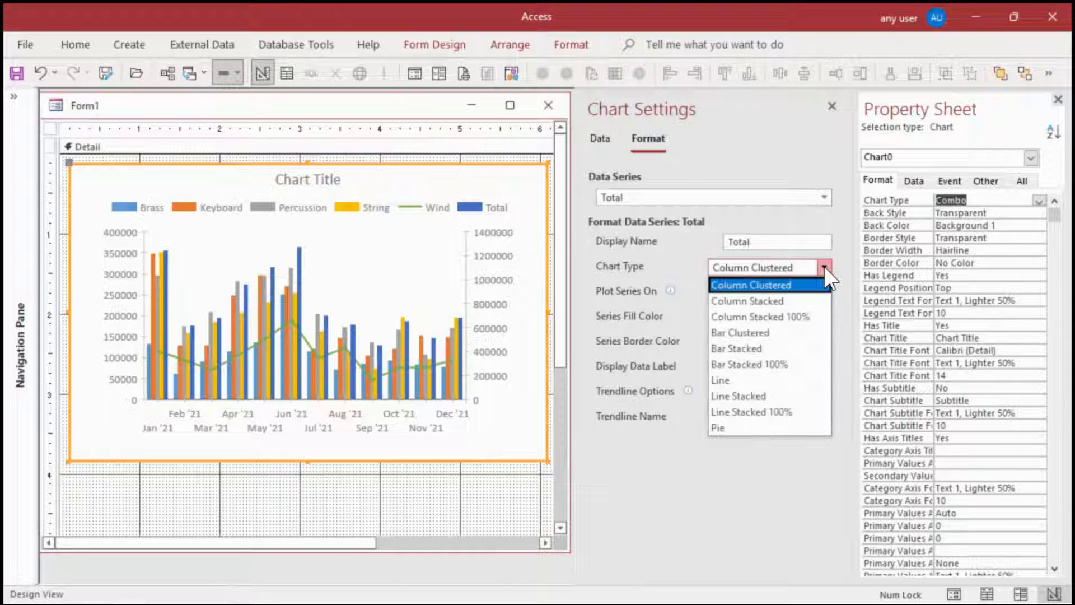
click(768, 380)
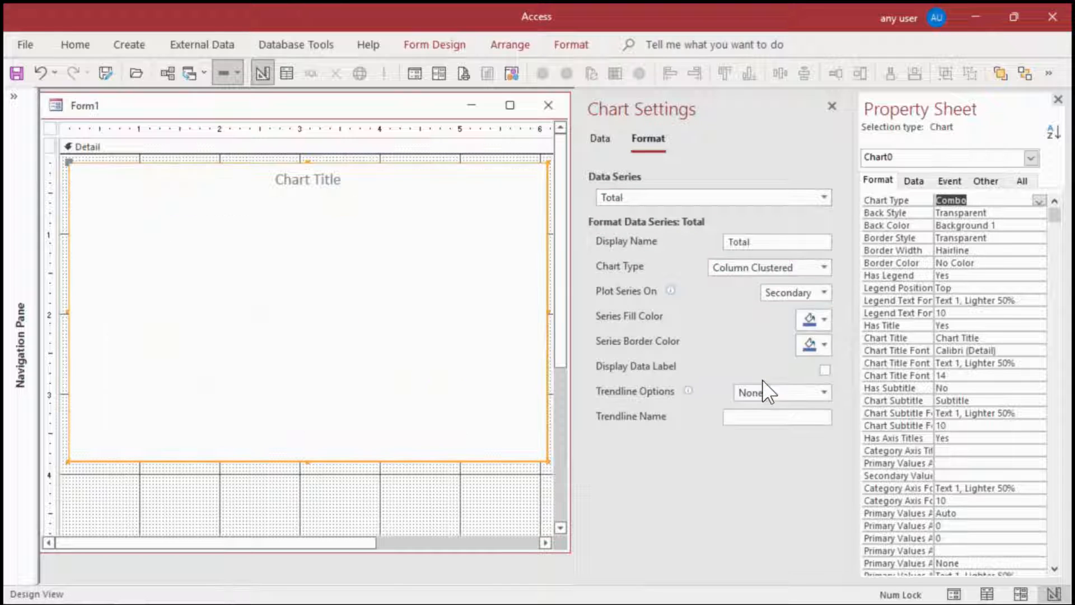
Set the Wind data series' own chart type to Column Clustered and close the Chart Settings pane
click(826, 195)
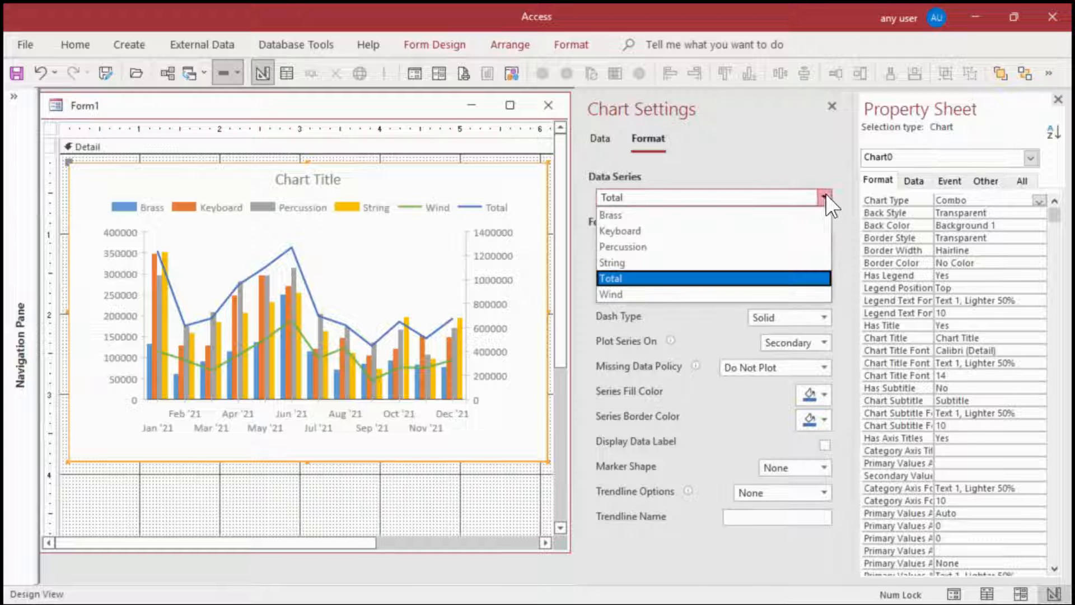
click(649, 293)
click(824, 267)
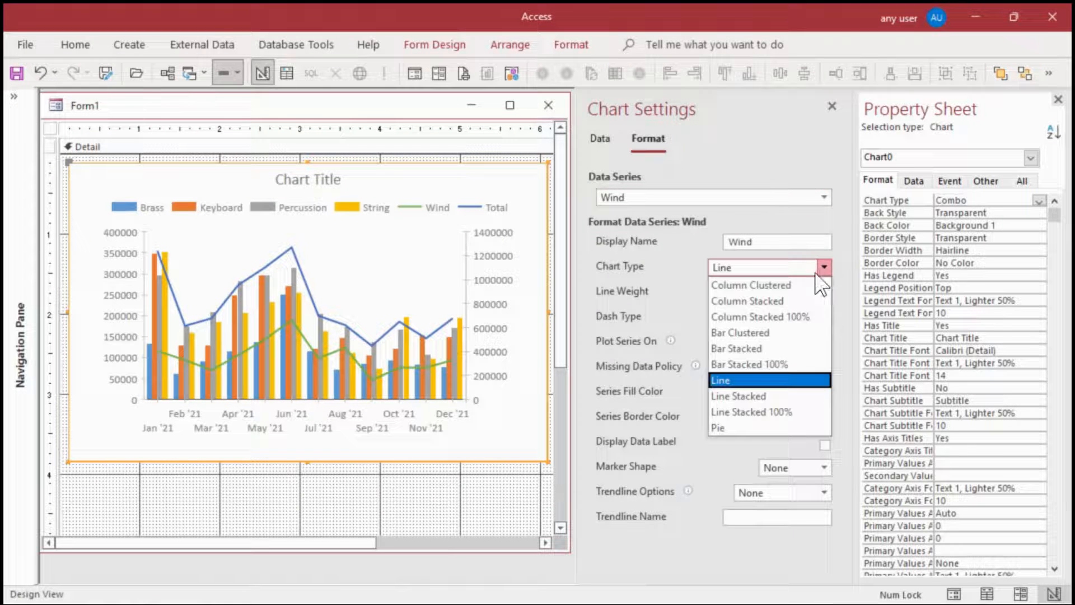
click(795, 285)
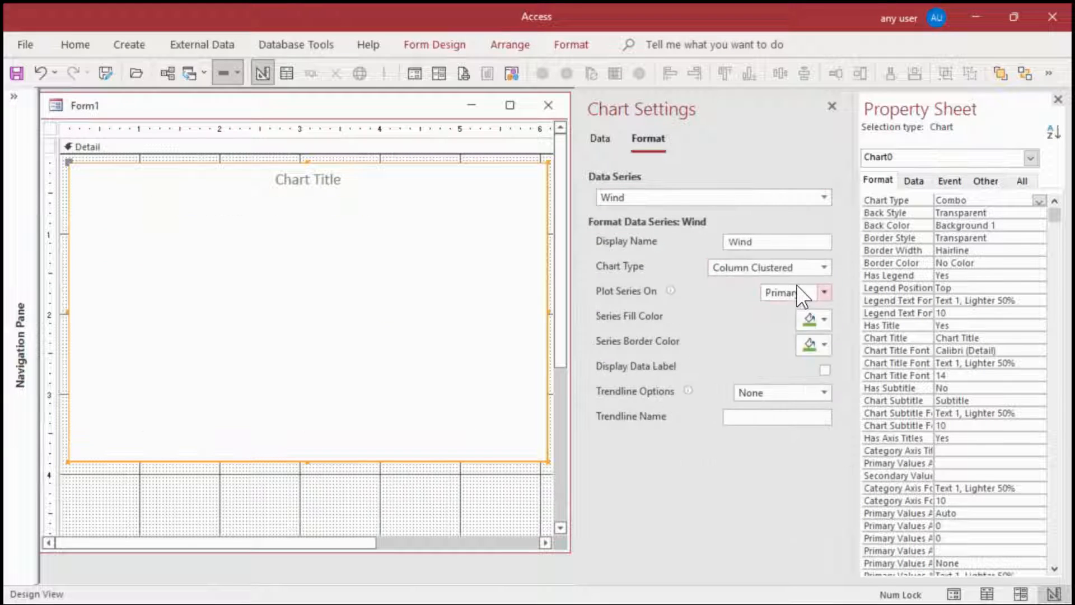
click(832, 105)
Widen the Property Sheet with its name column and set the chart's Has Subtitle property to Yes
drag(855, 137, 701, 137)
drag(778, 230, 829, 230)
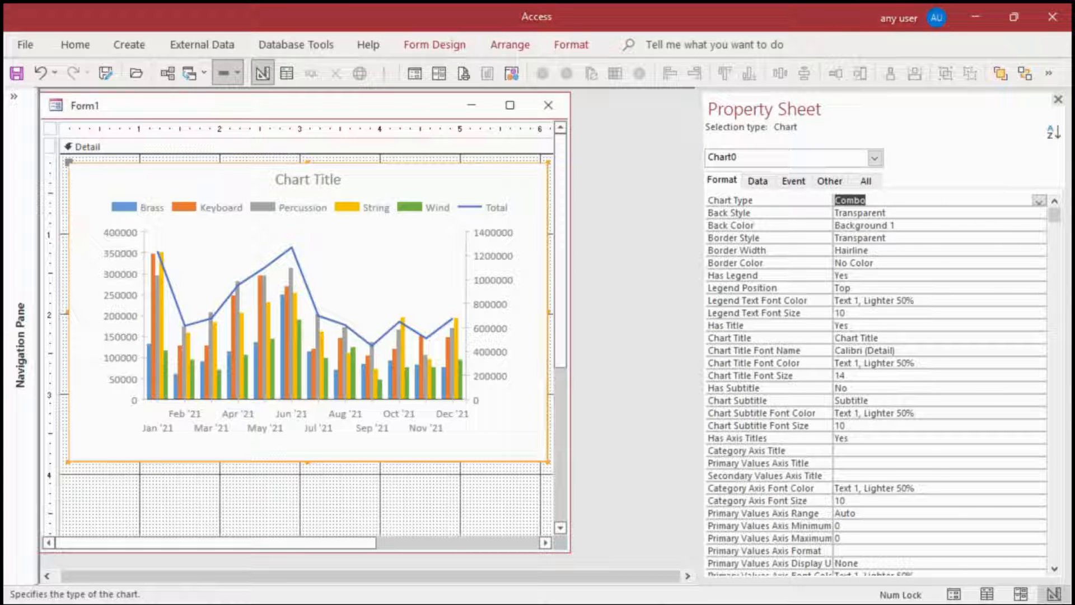
click(868, 387)
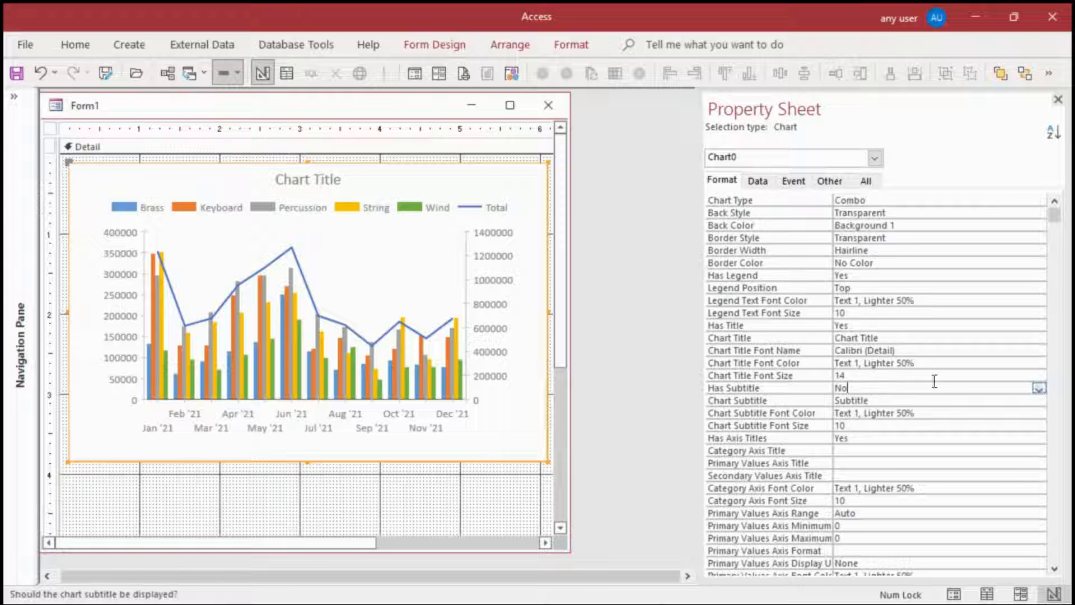
click(1036, 388)
click(846, 399)
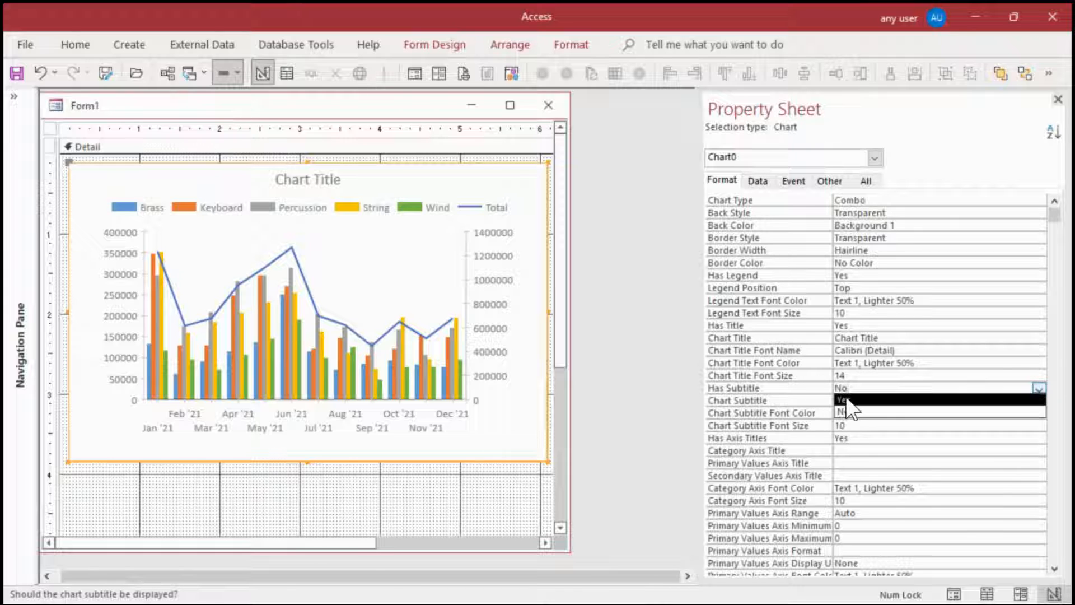
Set the chart title to "Sector Sales by Month 2021"
click(901, 338)
click(746, 336)
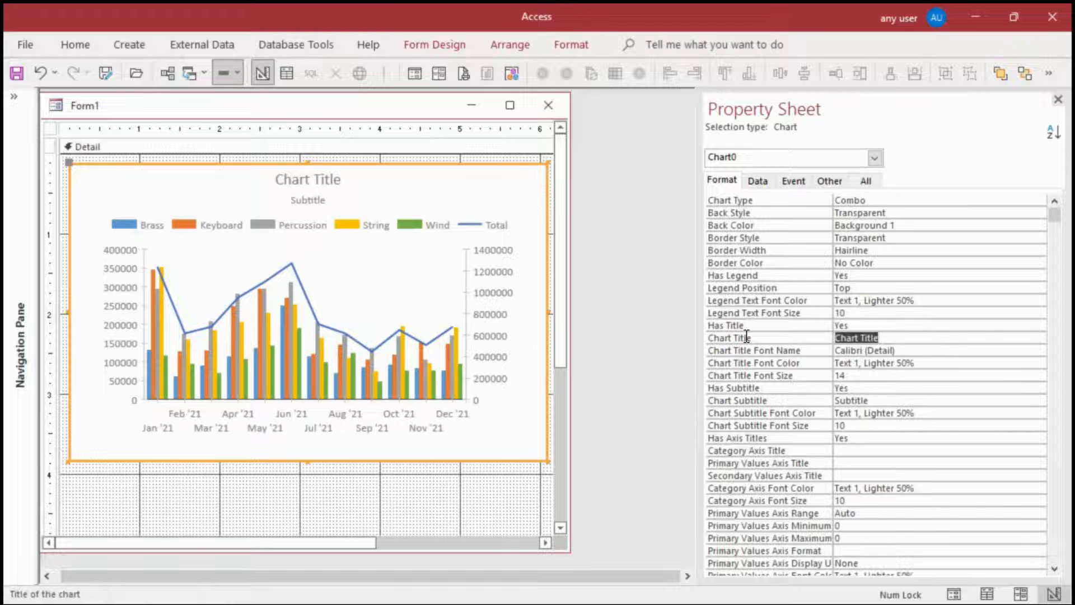
text(Sect)
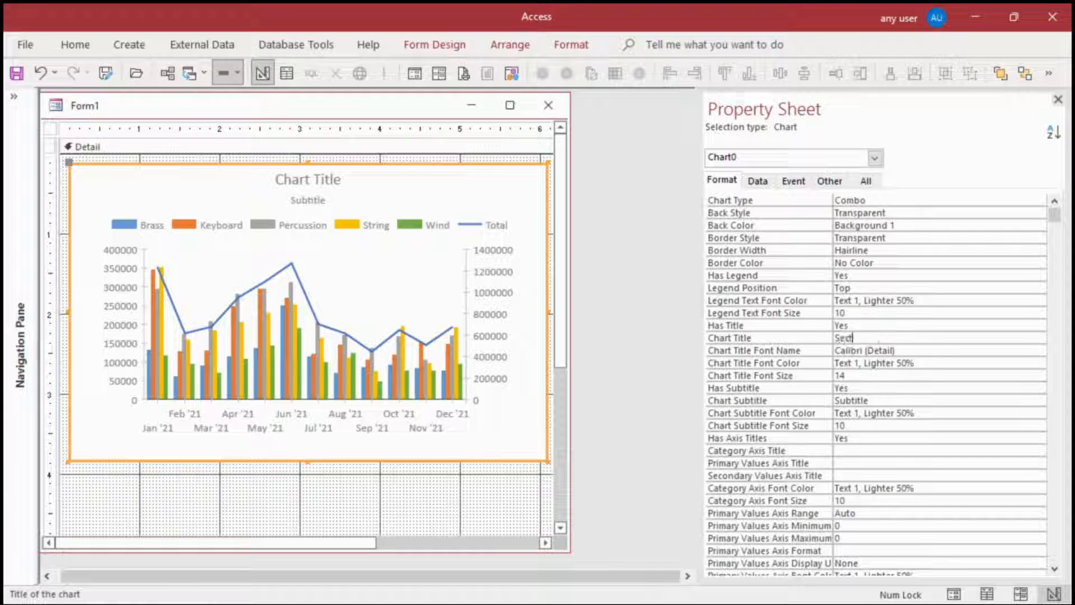
text(or Sales by Mon)
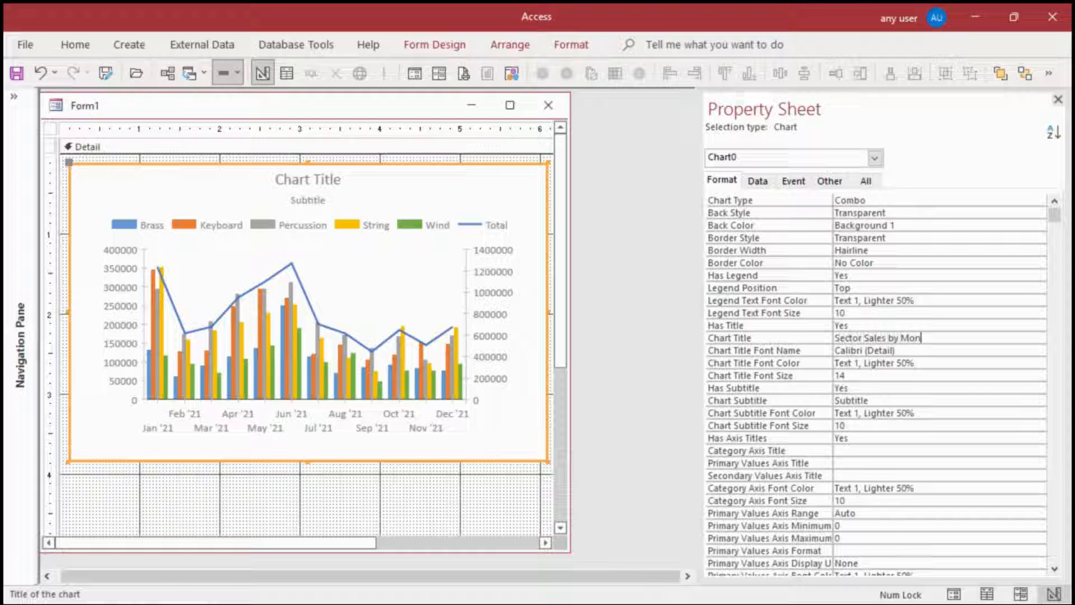
text(th 2021)
Set the chart subtitle to "combo: Clustered Column with Line"
click(850, 387)
double_click(851, 400)
text(combo)
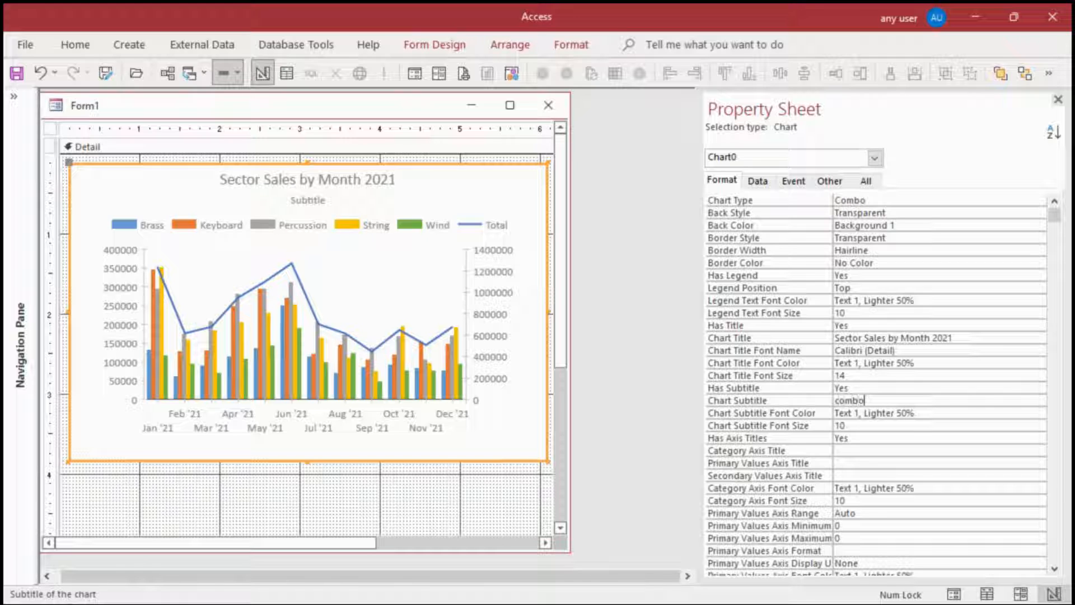
text(: Clustered Column with Line)
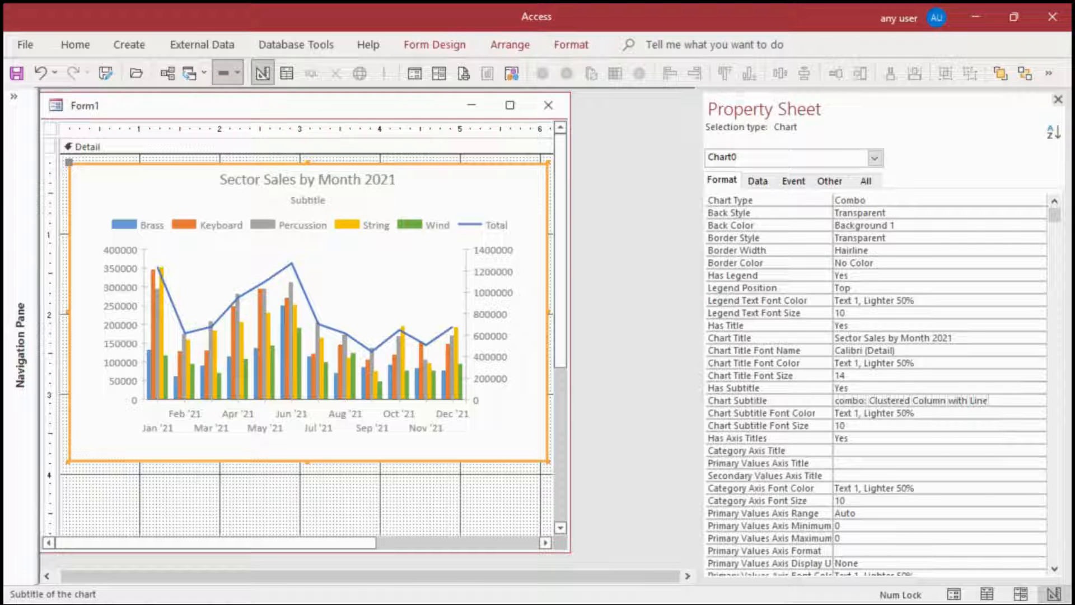
key(Return)
Sort the chart's properties alphabetically in a wider Property Sheet and go to Primary Values Axis Format
drag(696, 360, 640, 352)
drag(768, 343, 810, 341)
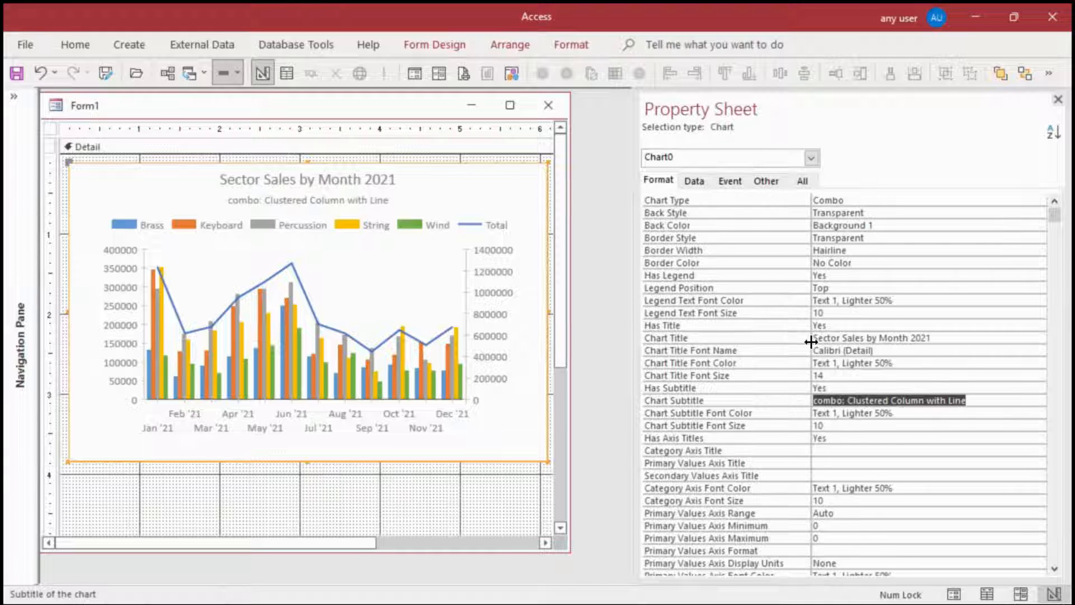
click(1052, 133)
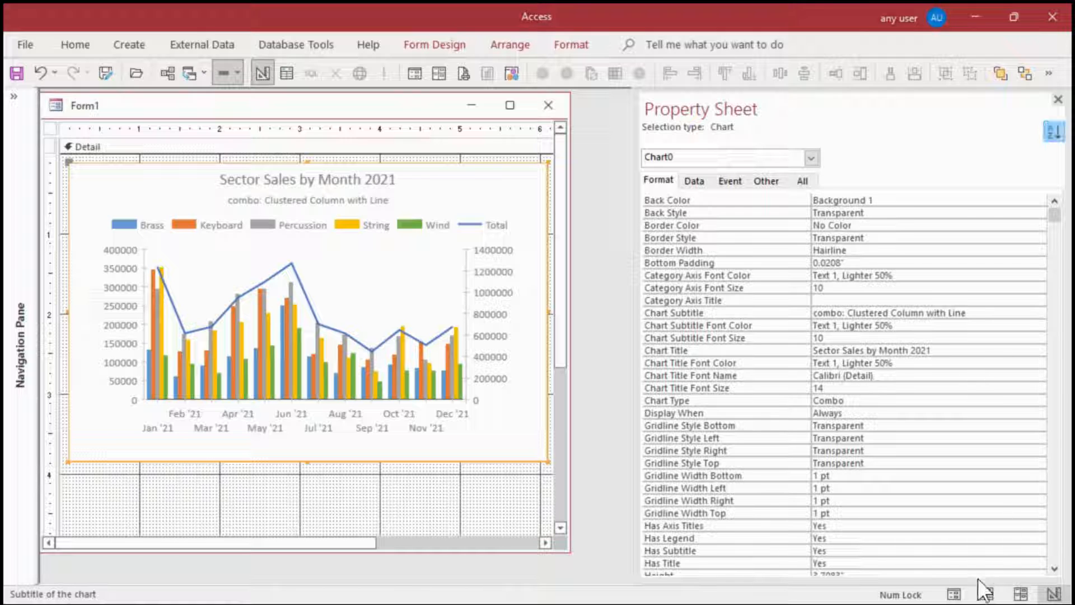
click(1053, 536)
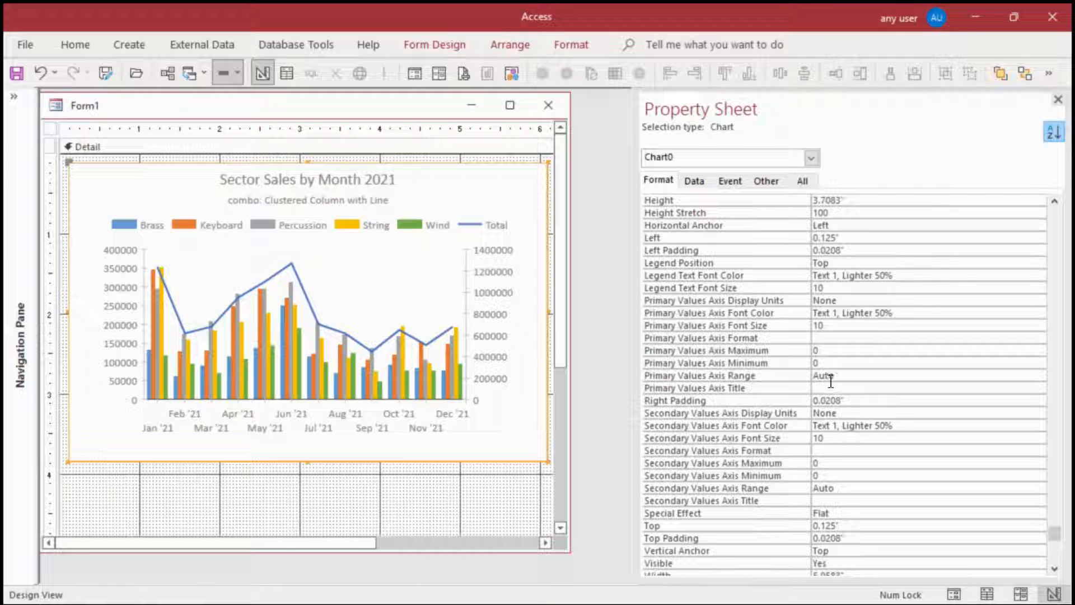
click(844, 338)
Save the form as qChart_combination_ClusteredColumn_Line_C
click(110, 70)
text(qChar)
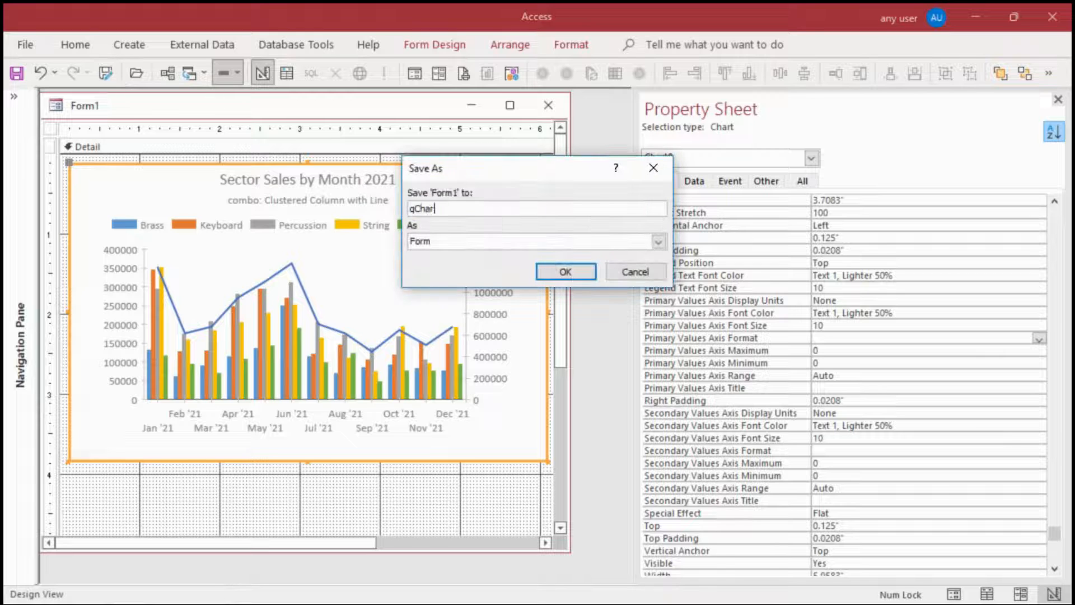
text(t_combination_C)
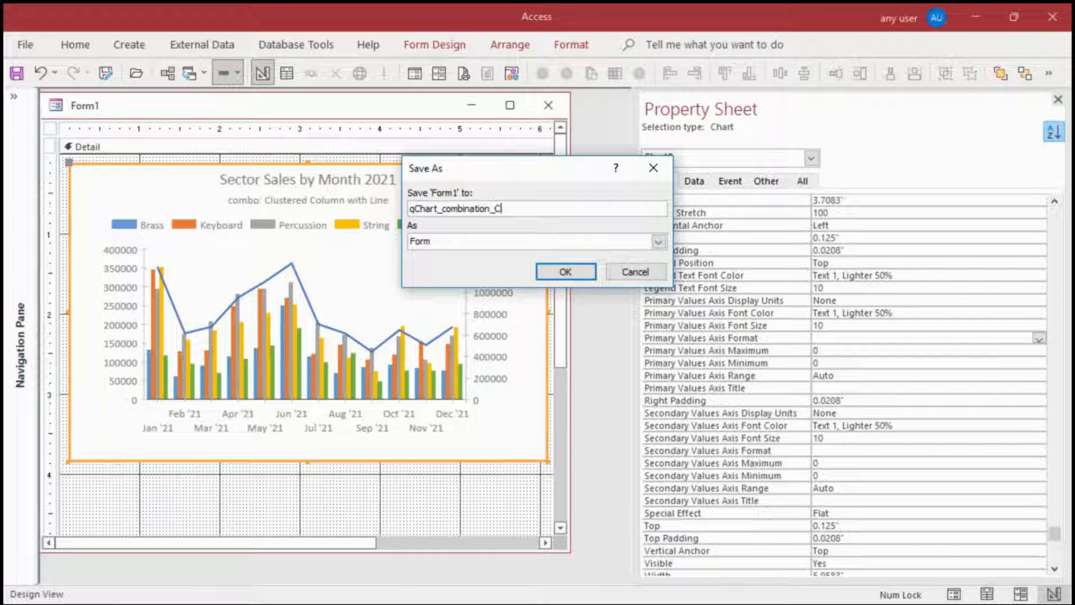
text(lusteredColumn)
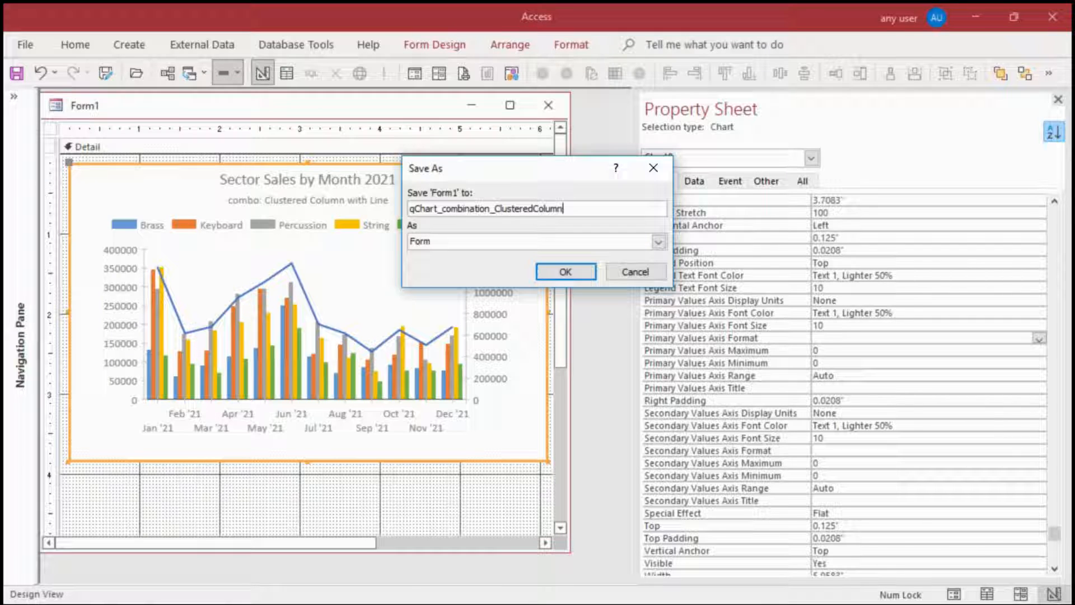
text(_Line_C)
click(564, 271)
Enlarge the form window and resize the chart to about 6.5 inches wide by 4.2 inches high
drag(568, 550, 628, 566)
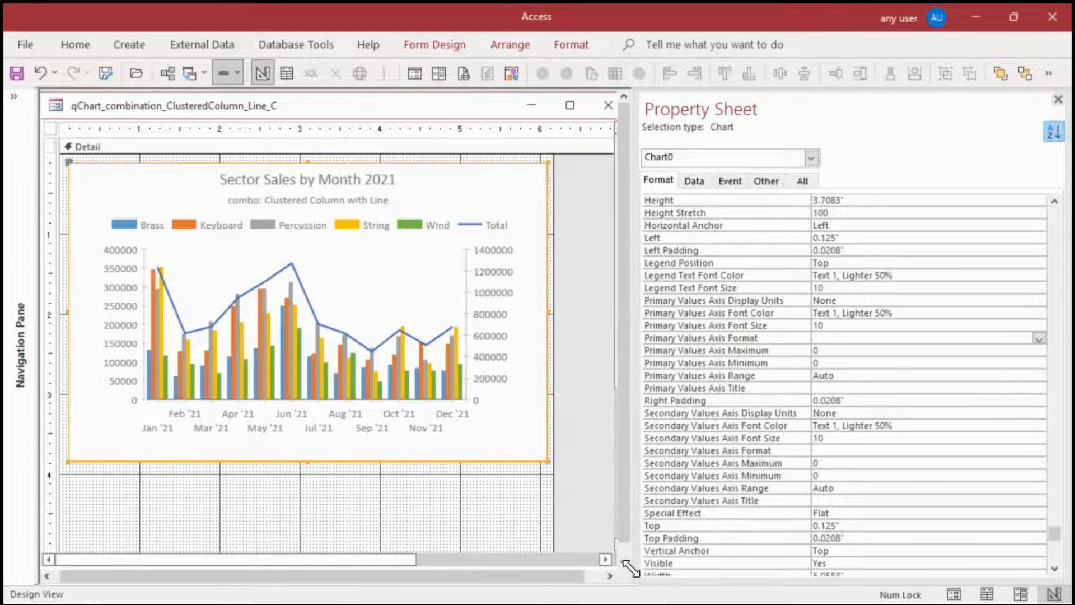
drag(307, 462, 308, 502)
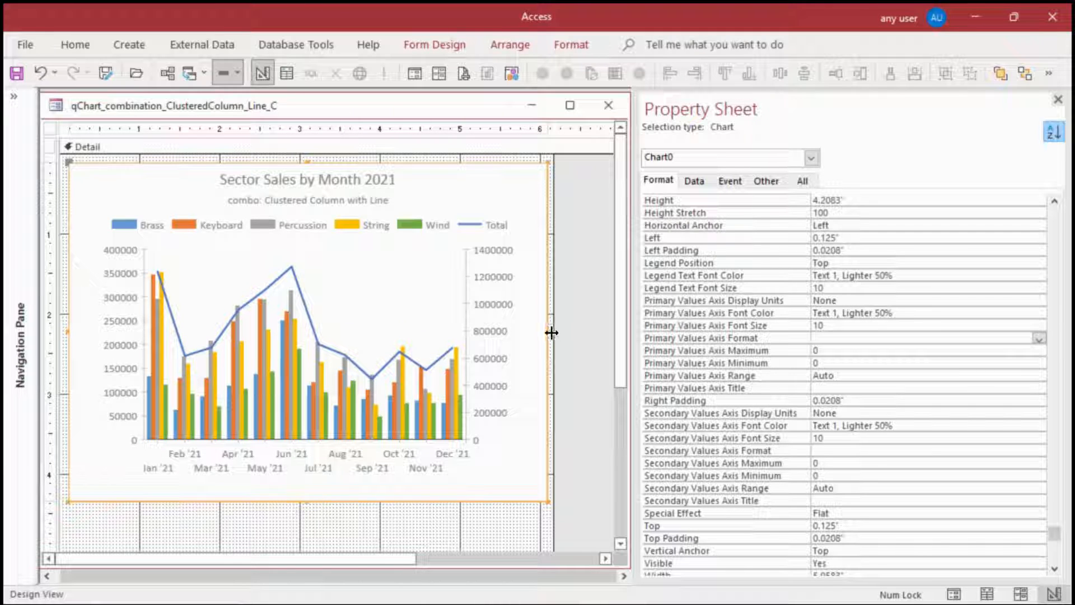
drag(546, 331, 586, 331)
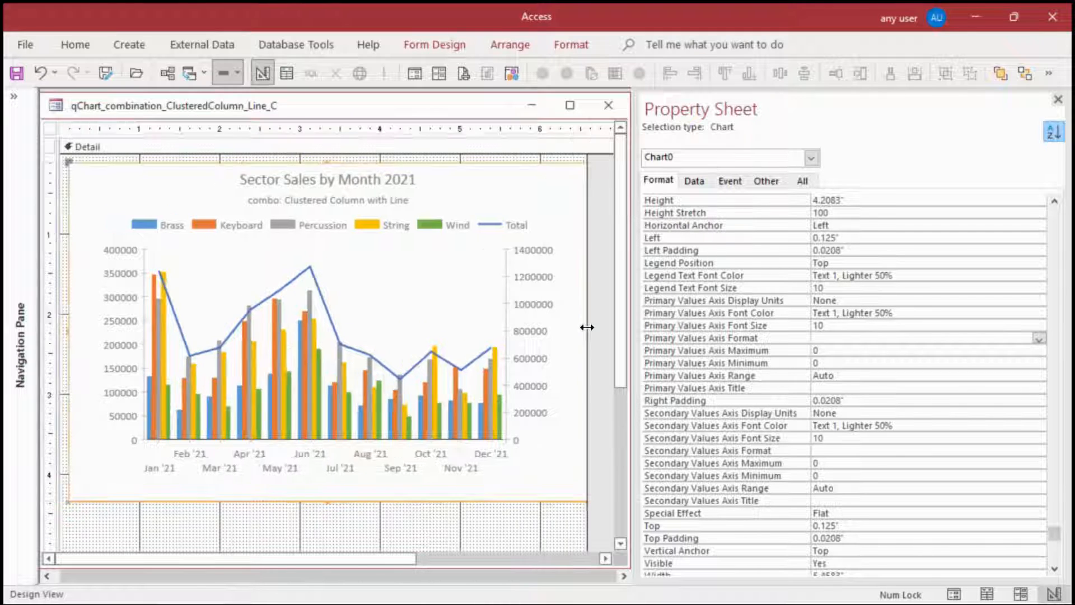
Check the formats offered for the primary values axis, and close the form with its design changes saved
click(1039, 339)
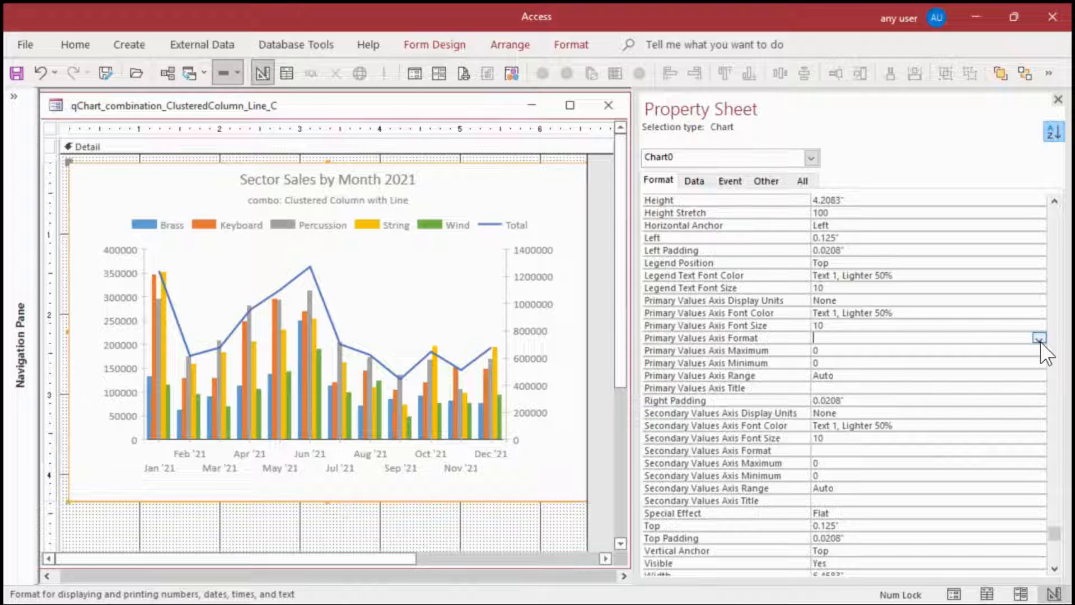
click(1039, 339)
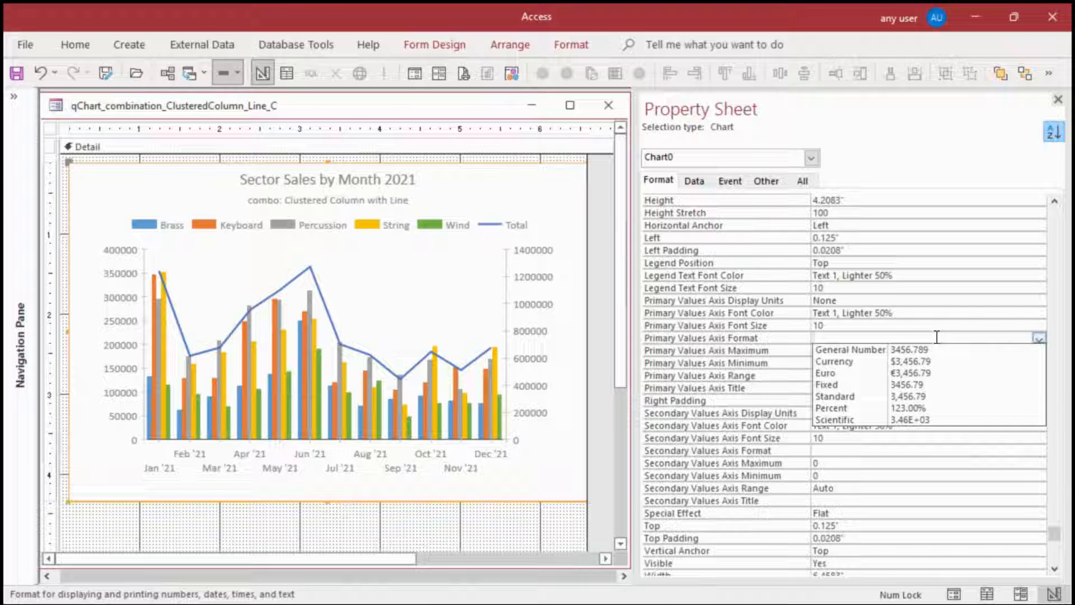
scroll(932, 311, up, 9)
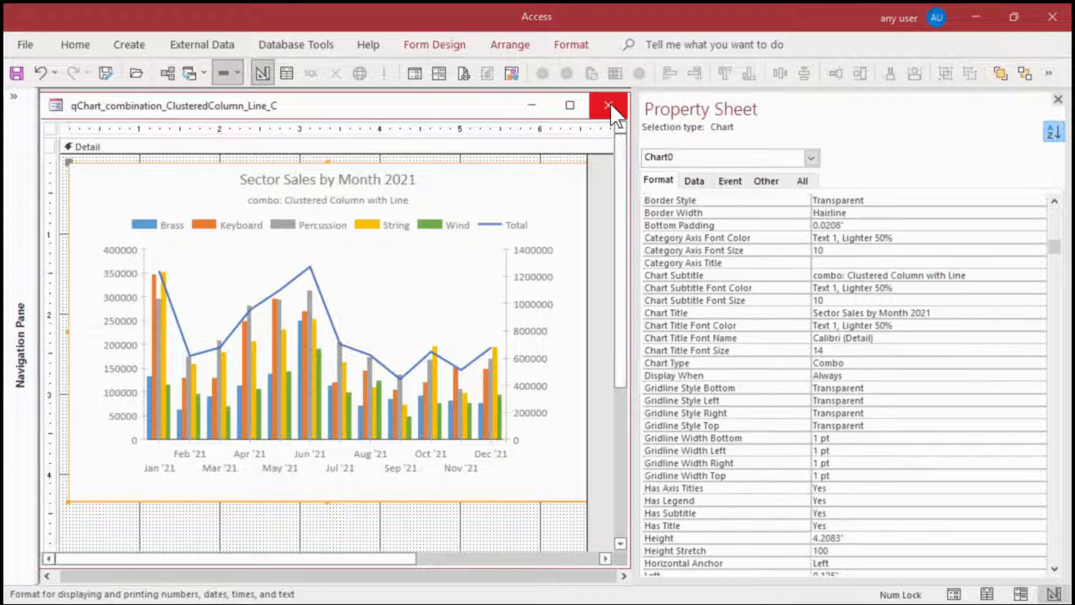
click(613, 102)
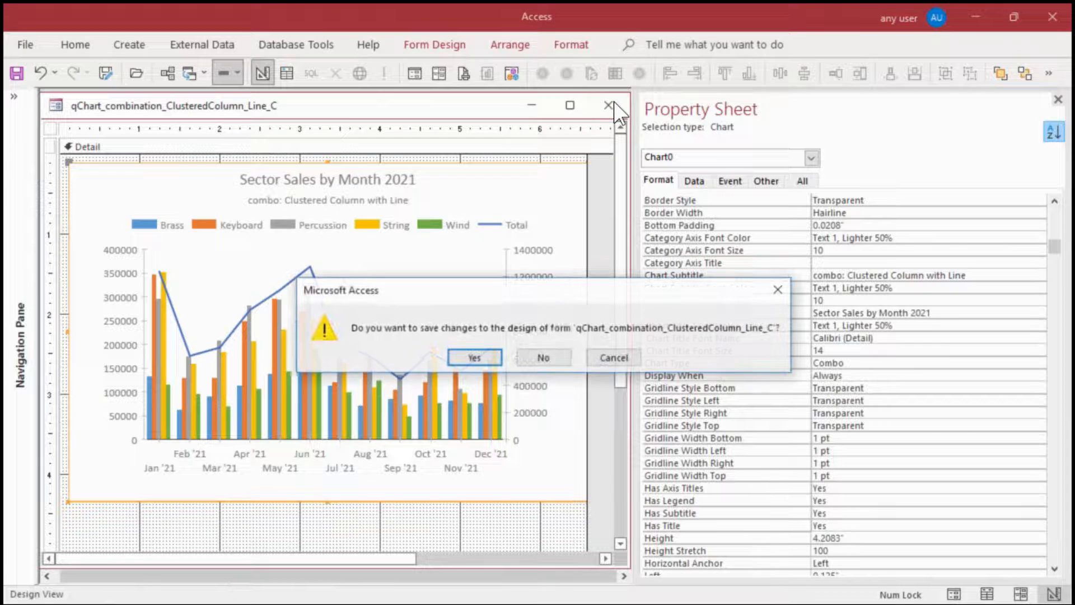
click(479, 357)
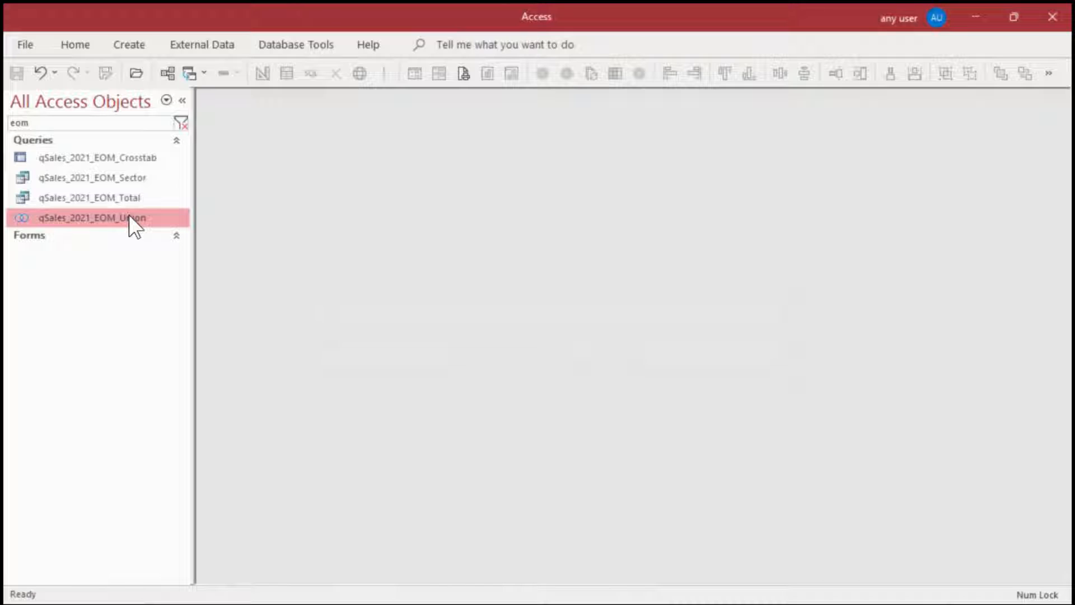
Open qSales_2021_EOM_Union in Design view to review its SQL statement, and close the query
right_click(129, 216)
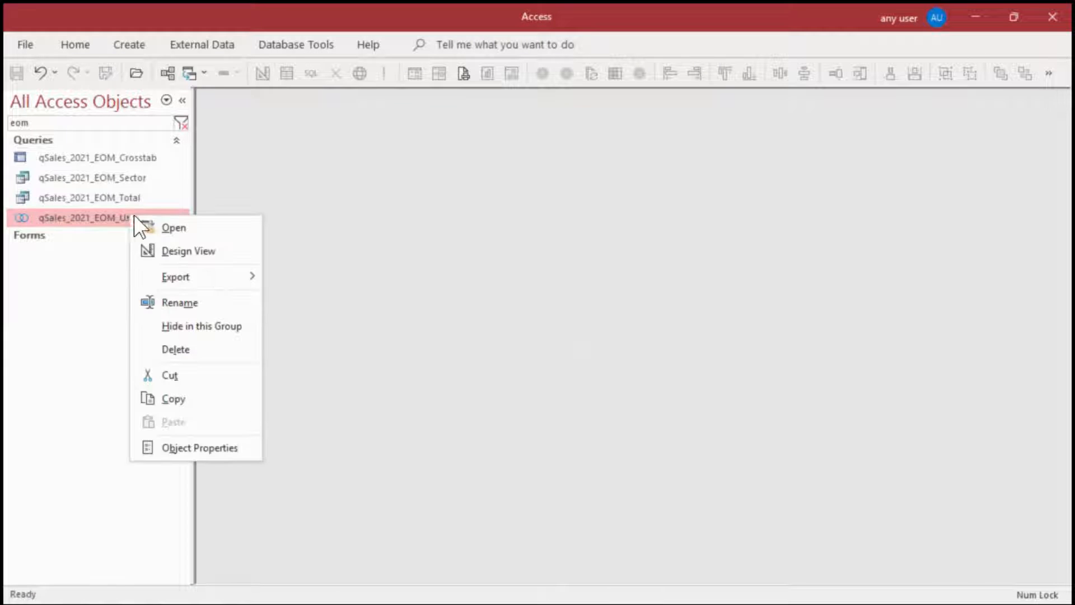
click(189, 246)
click(1057, 96)
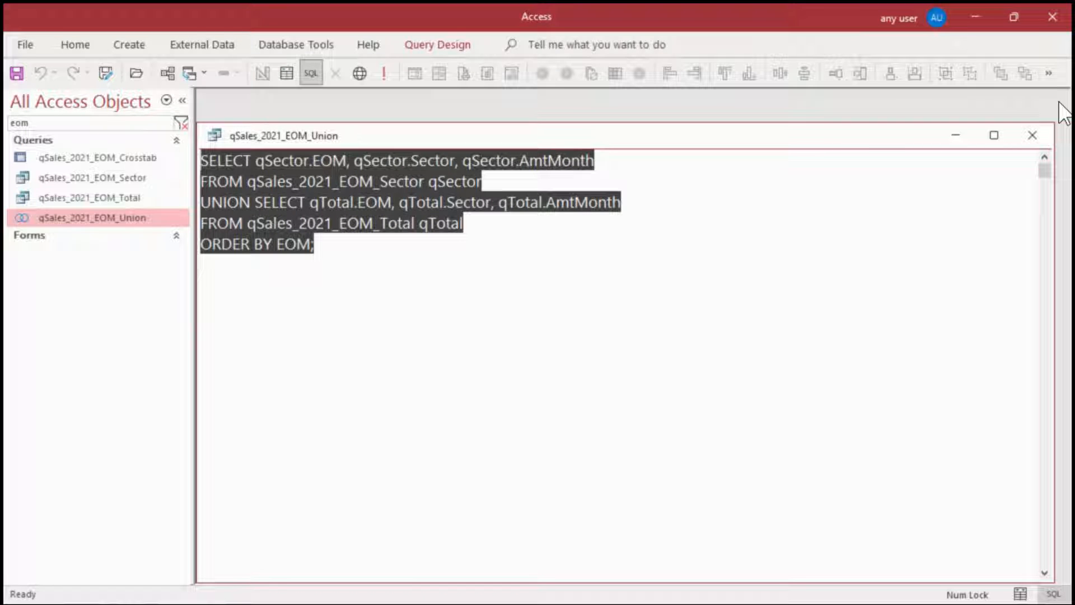
click(1032, 135)
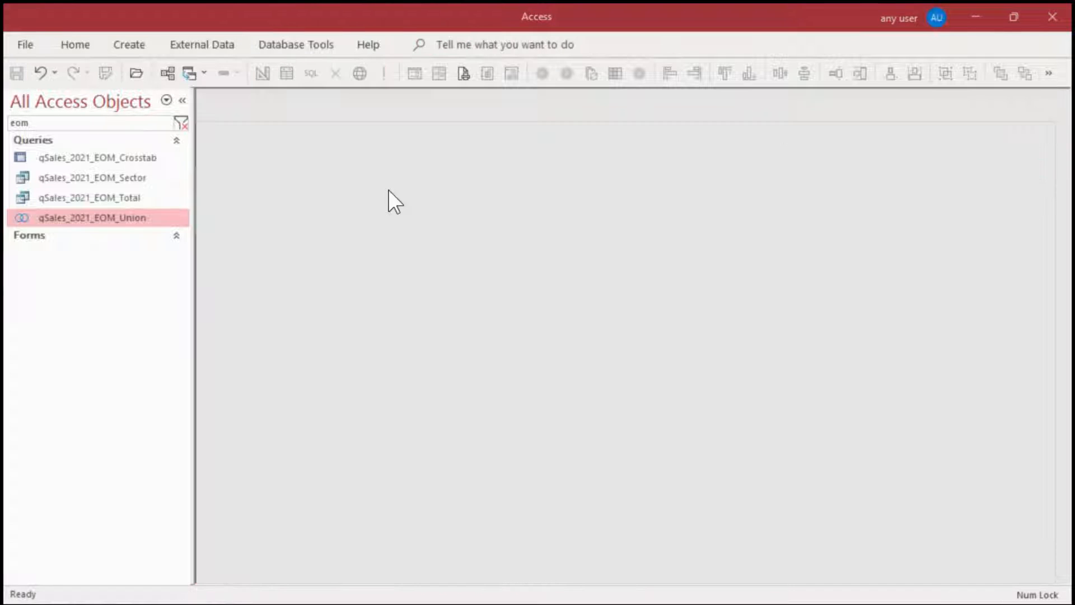
Change the AmtMonth field of qSales_2021_EOM_Sector to Amount/1000 in Design view, and save and close the query
click(90, 176)
right_click(91, 176)
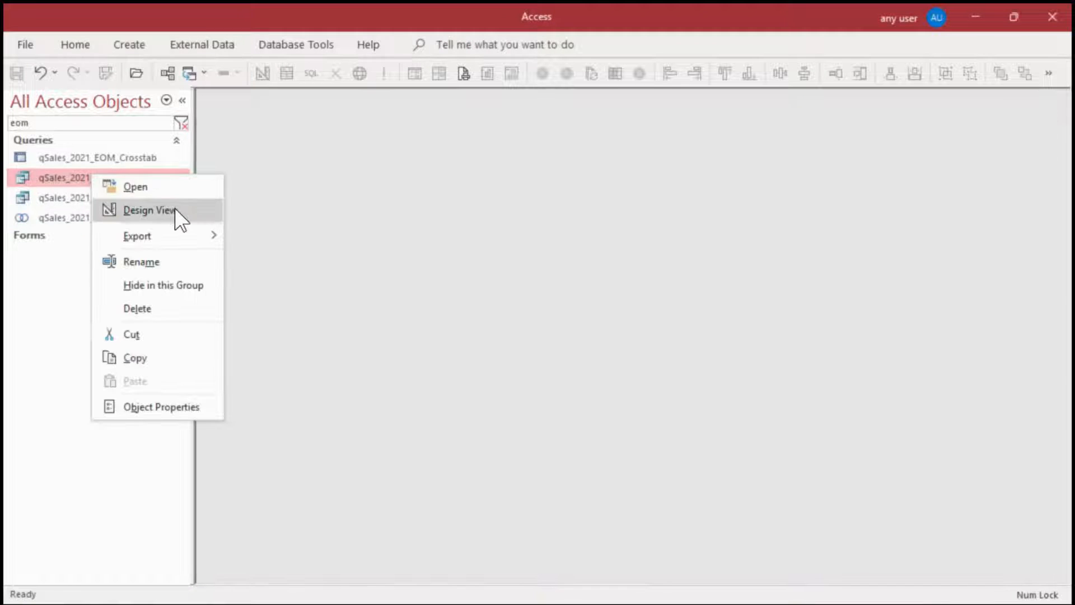
click(175, 211)
click(555, 286)
key(shift+F2)
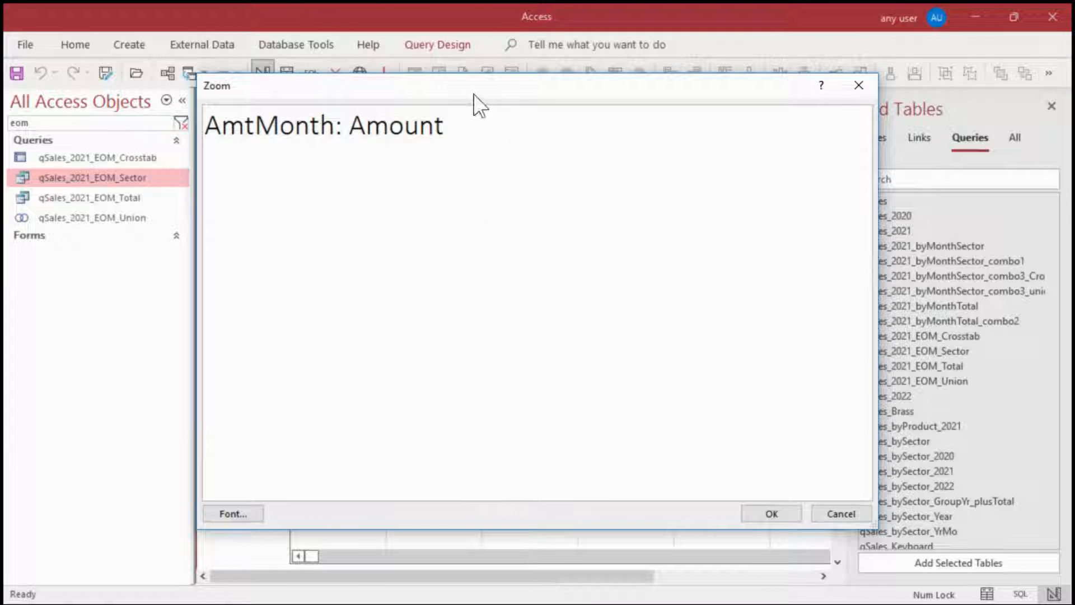
click(446, 140)
text(/1000)
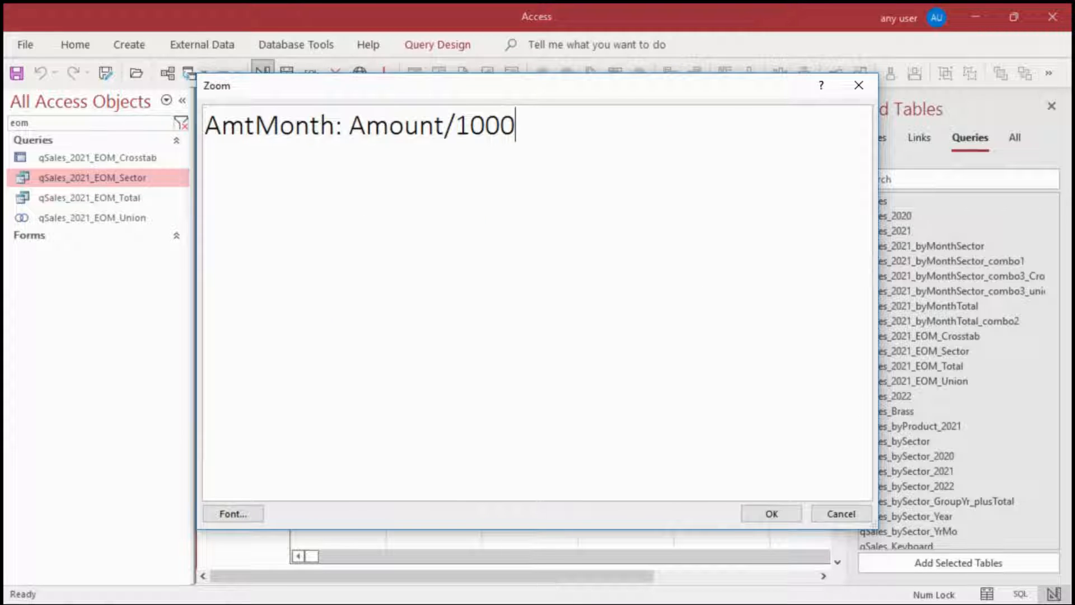
click(763, 513)
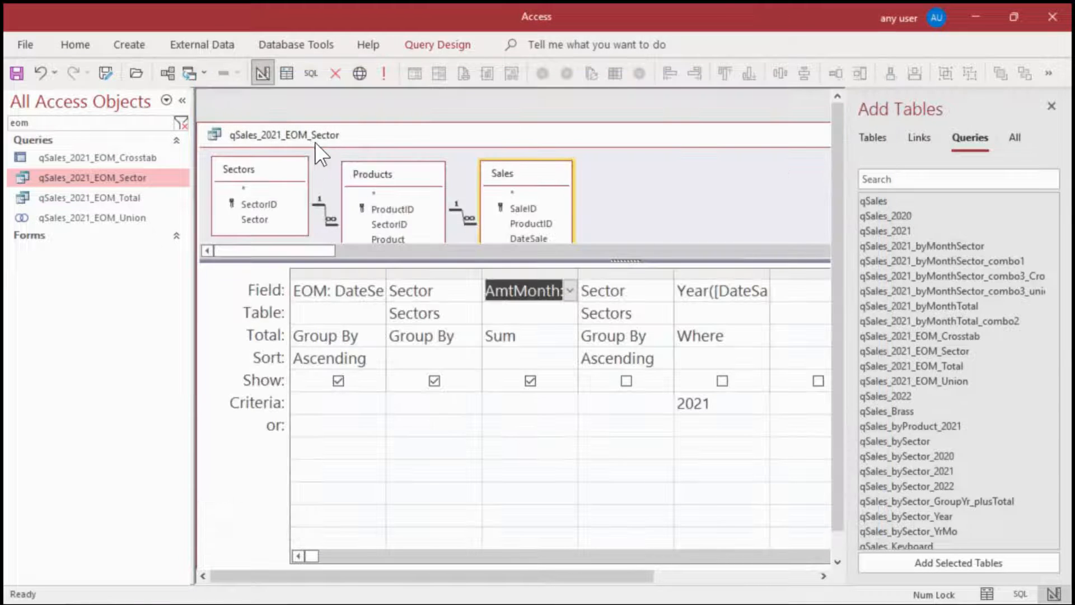
double_click(215, 135)
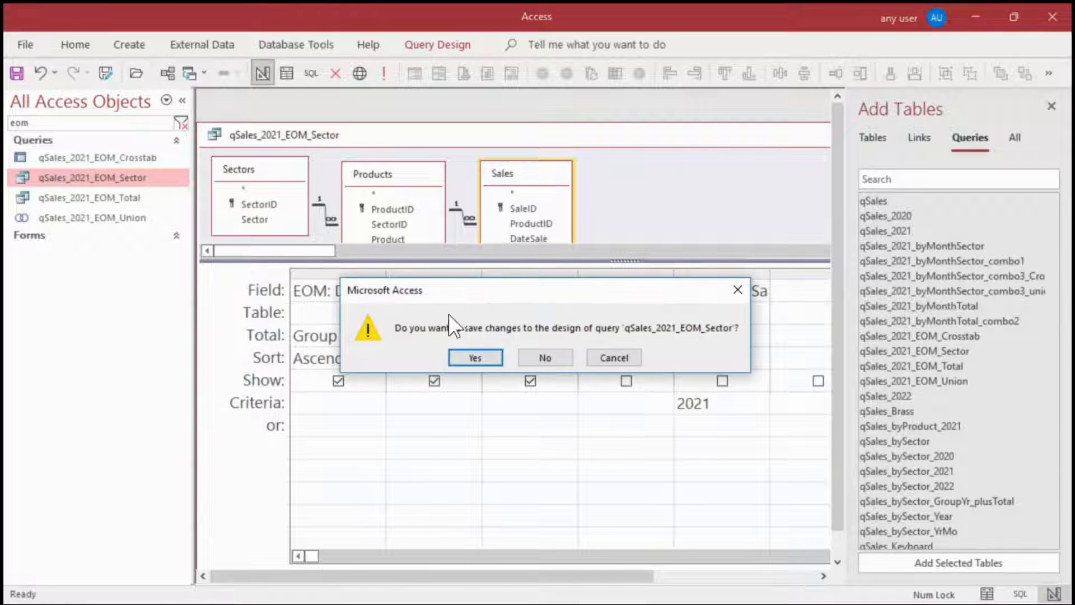
click(472, 357)
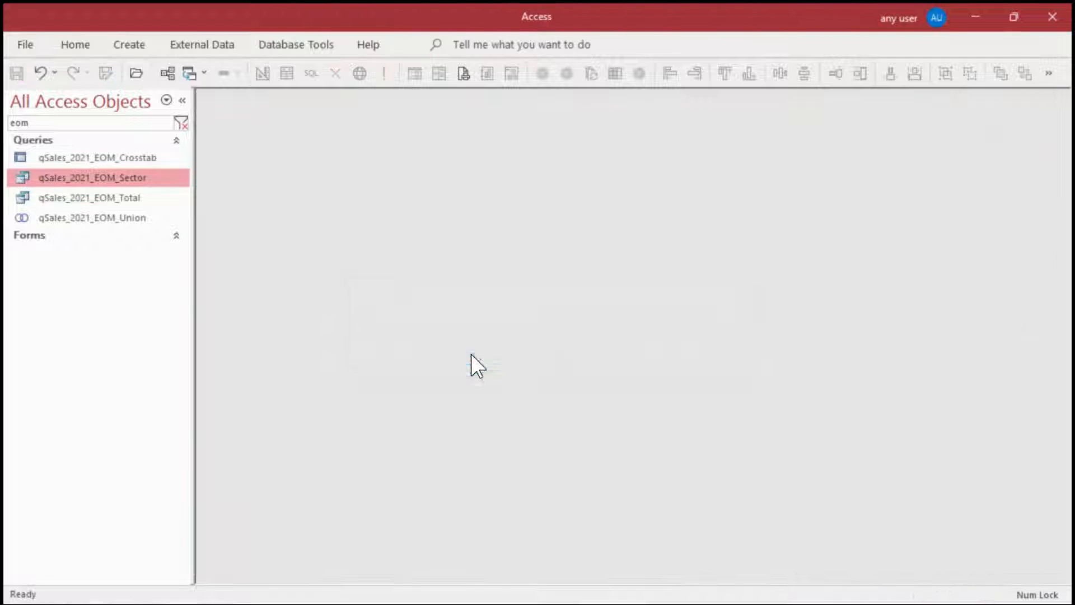
Change the AmtMonth field of qSales_2021_EOM_Total to Amount/1000 in Design view, and save and close the query
right_click(122, 197)
click(187, 232)
click(535, 274)
key(shift+F2)
text(/)
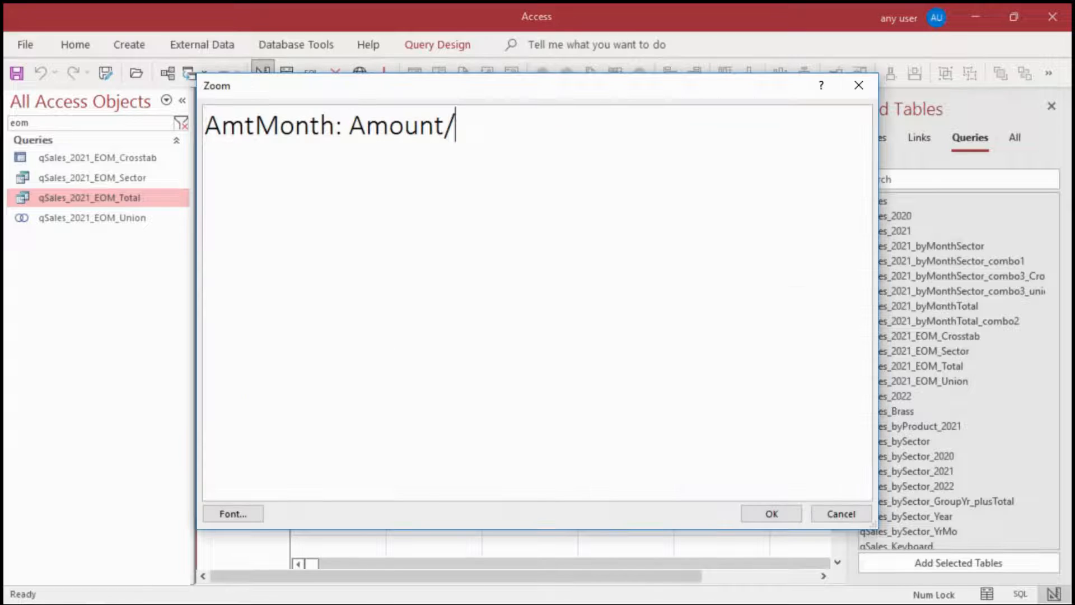
text(1000)
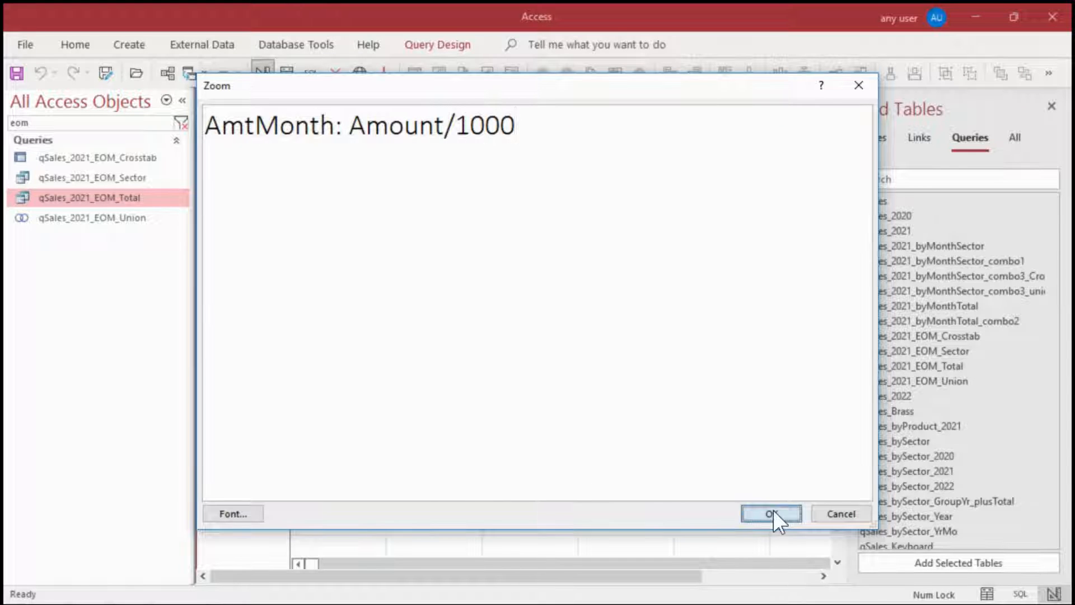
click(773, 512)
double_click(214, 130)
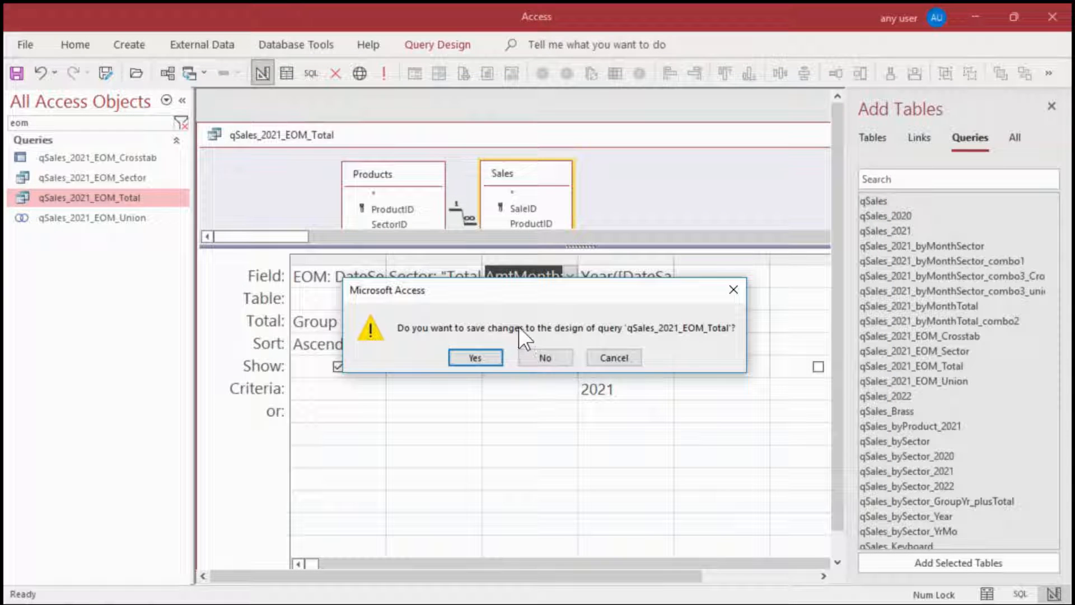
click(476, 357)
Run the qSales_2021_EOM_Union query to review its AmtMonth values in Datasheet view
click(134, 220)
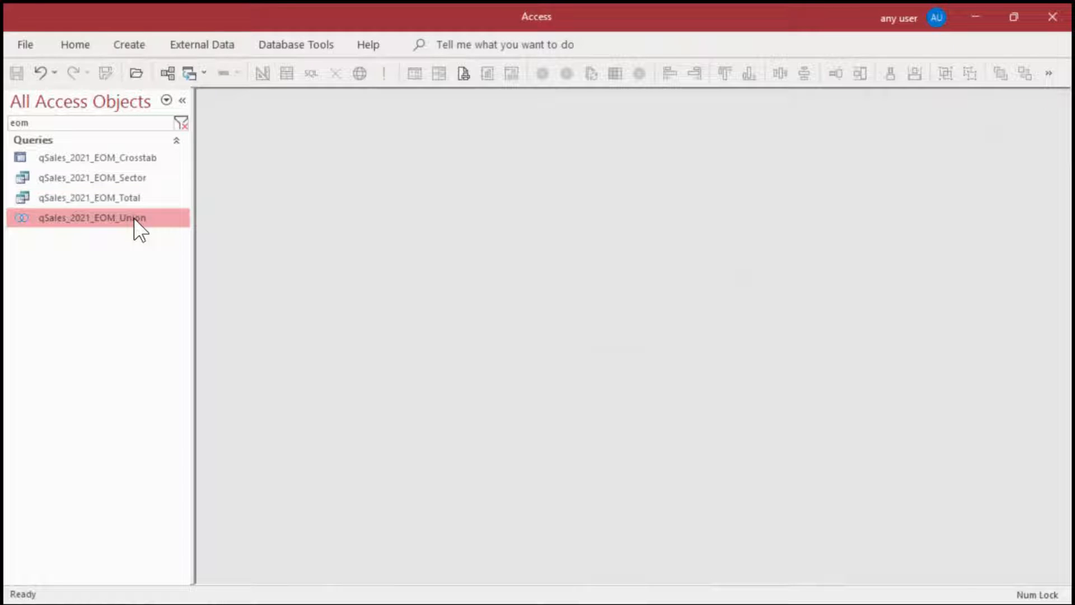
double_click(135, 219)
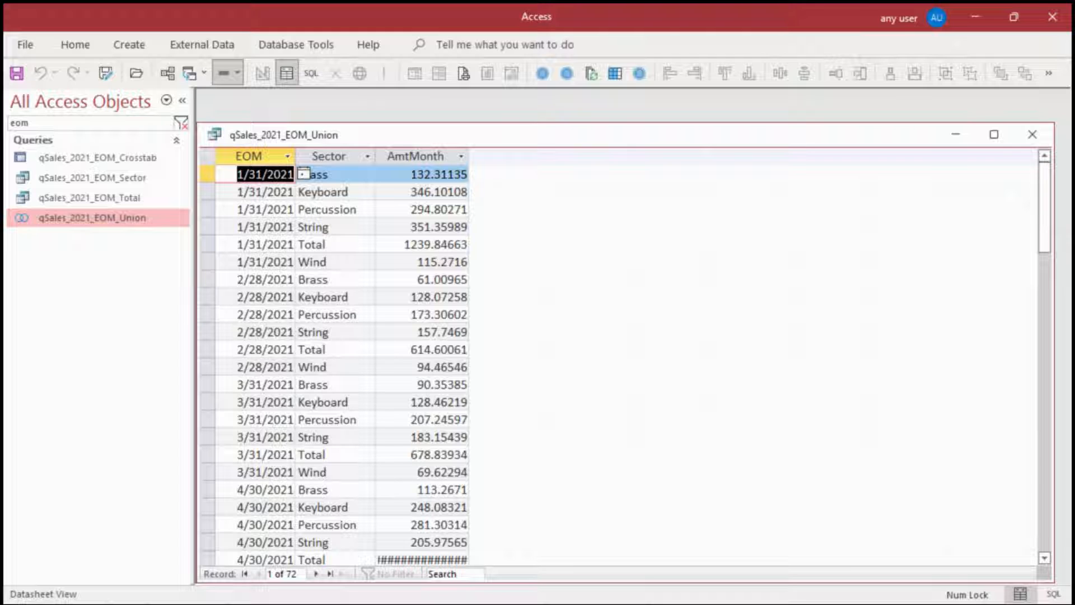
Open qChart_combinationEOM_ClusteredColumn_Line_C, switch it to Design view, and widen the form window and the chart to about 7.3 inches
click(127, 268)
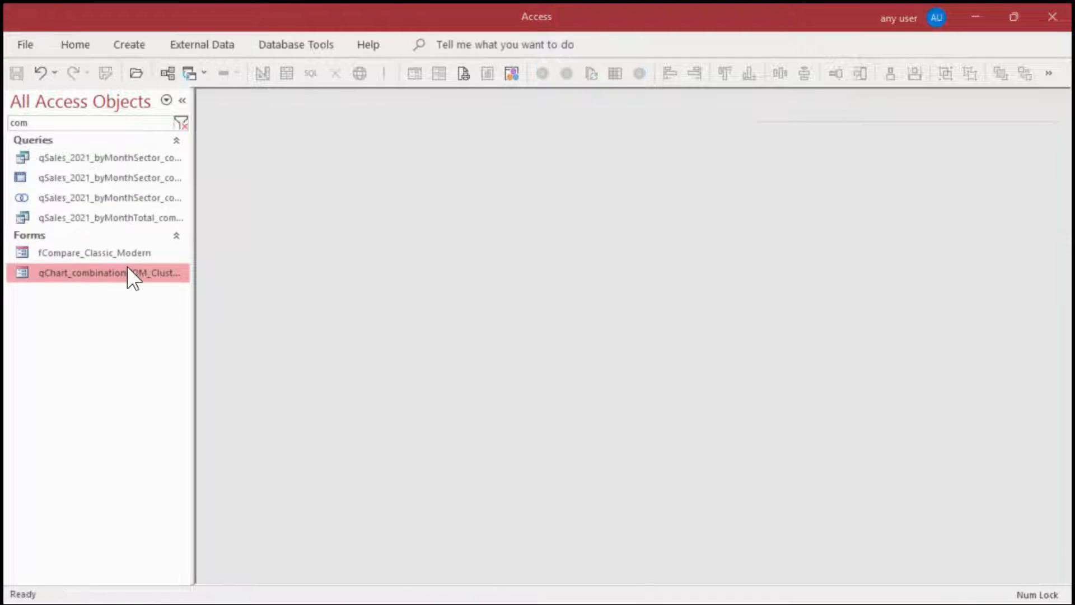
double_click(125, 271)
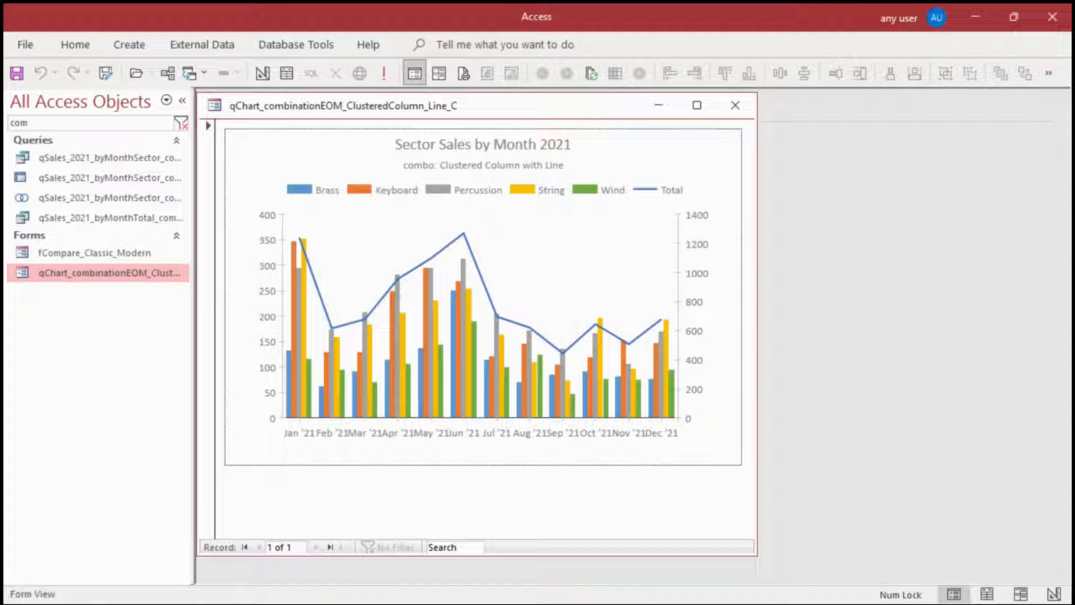
click(264, 71)
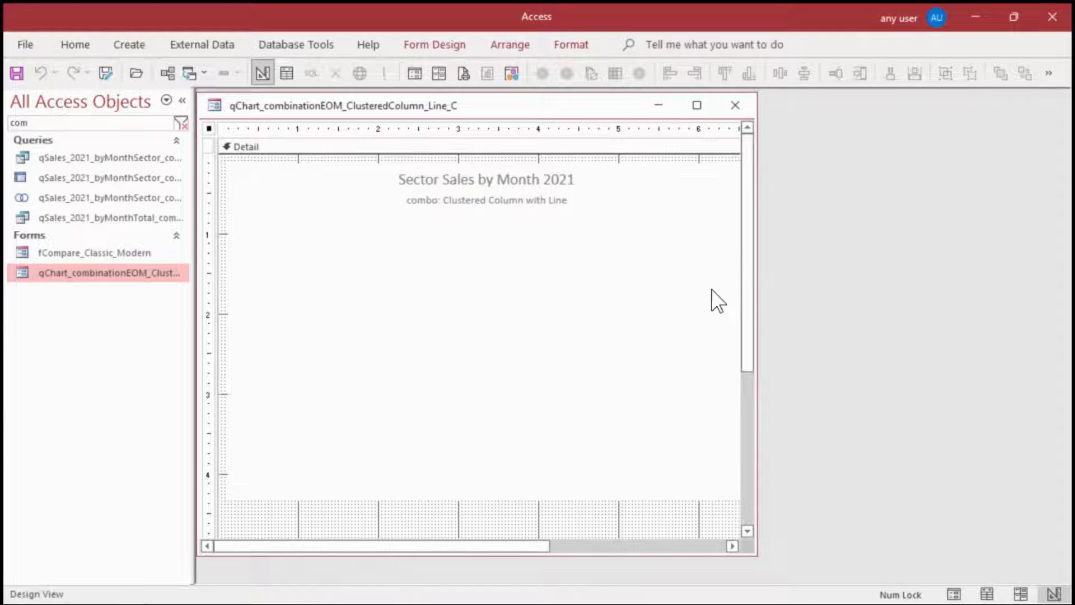
drag(757, 304, 944, 304)
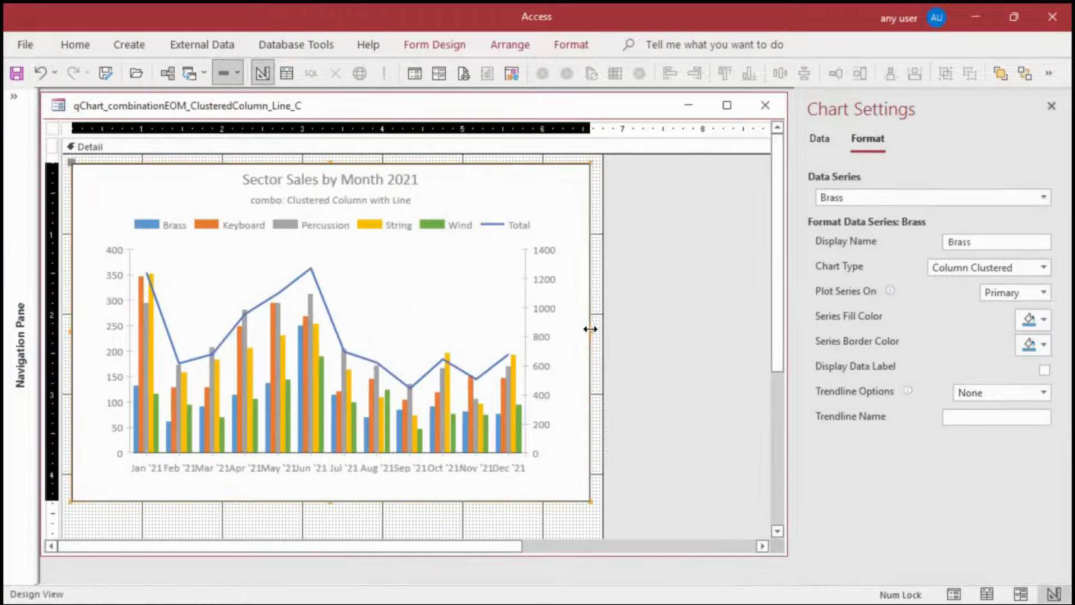
drag(590, 328, 654, 322)
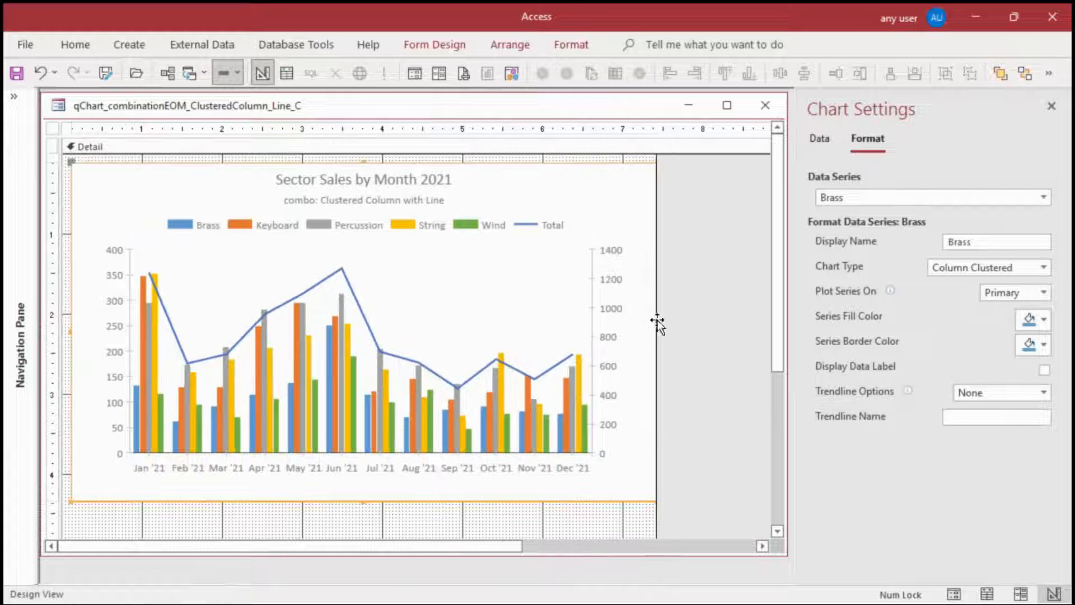
Set the series fill color and series border color of the Total data series to red
click(1043, 197)
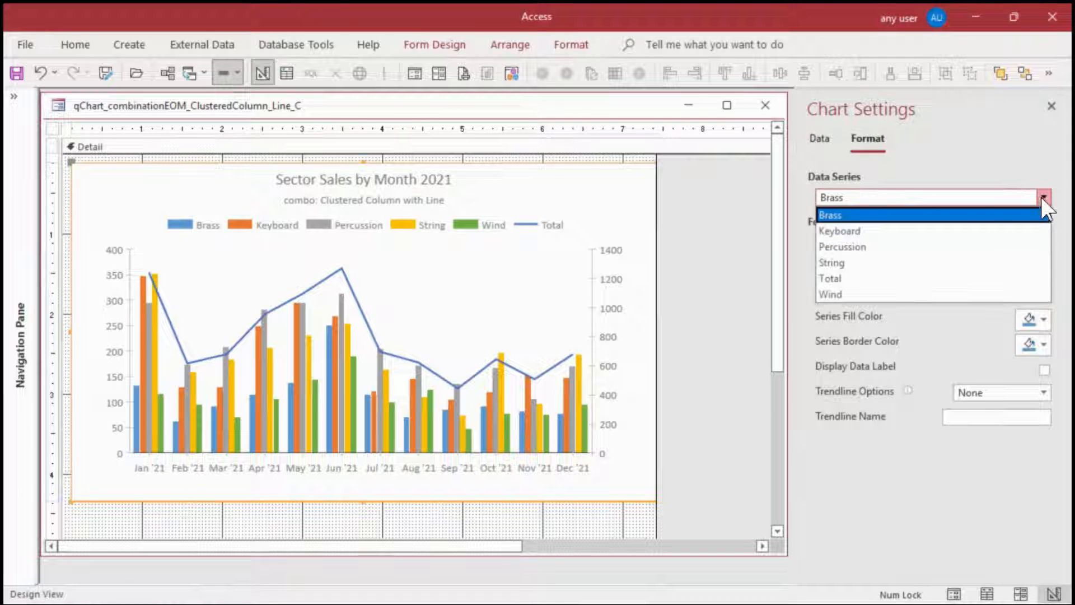
click(838, 278)
click(1044, 394)
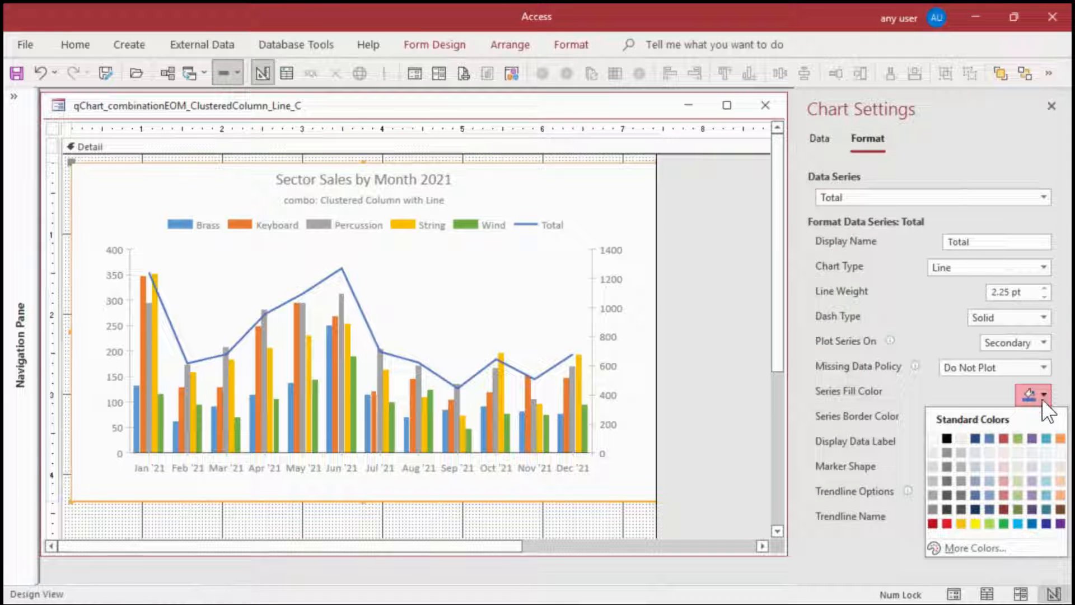
click(947, 522)
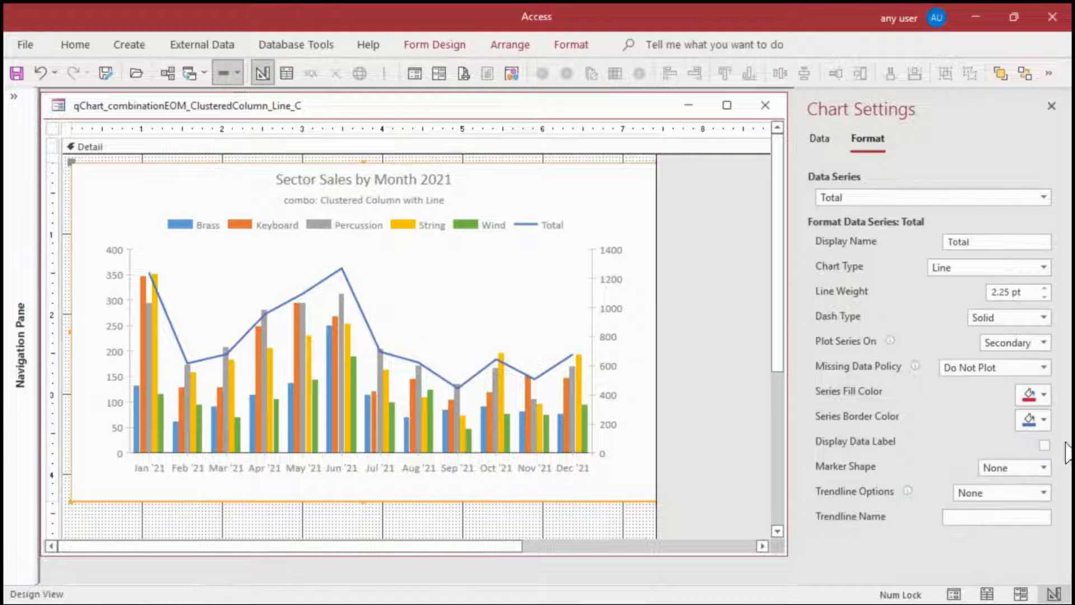
click(1042, 419)
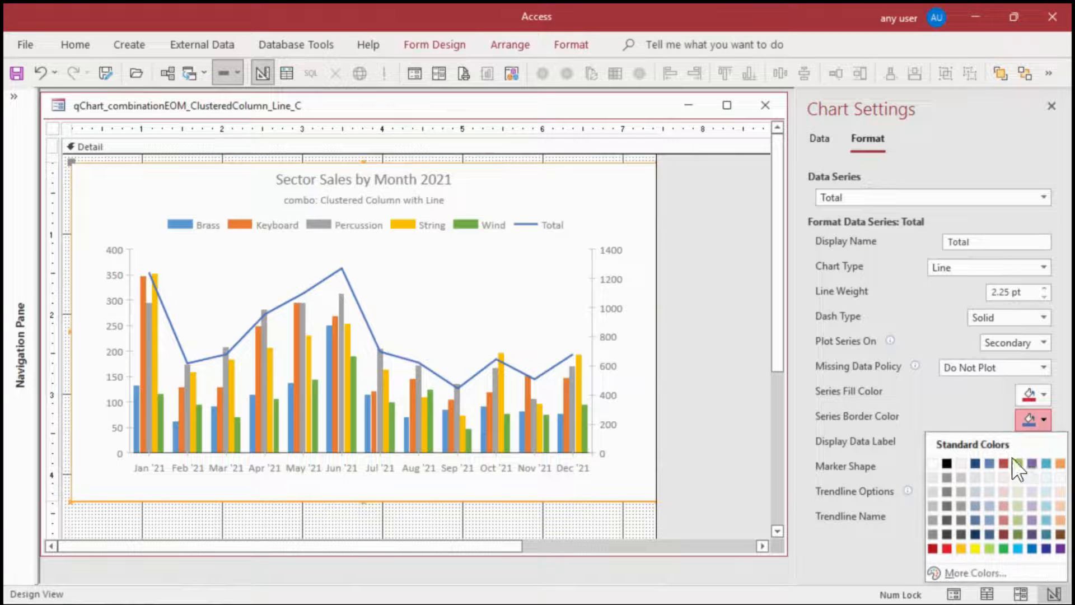
click(946, 550)
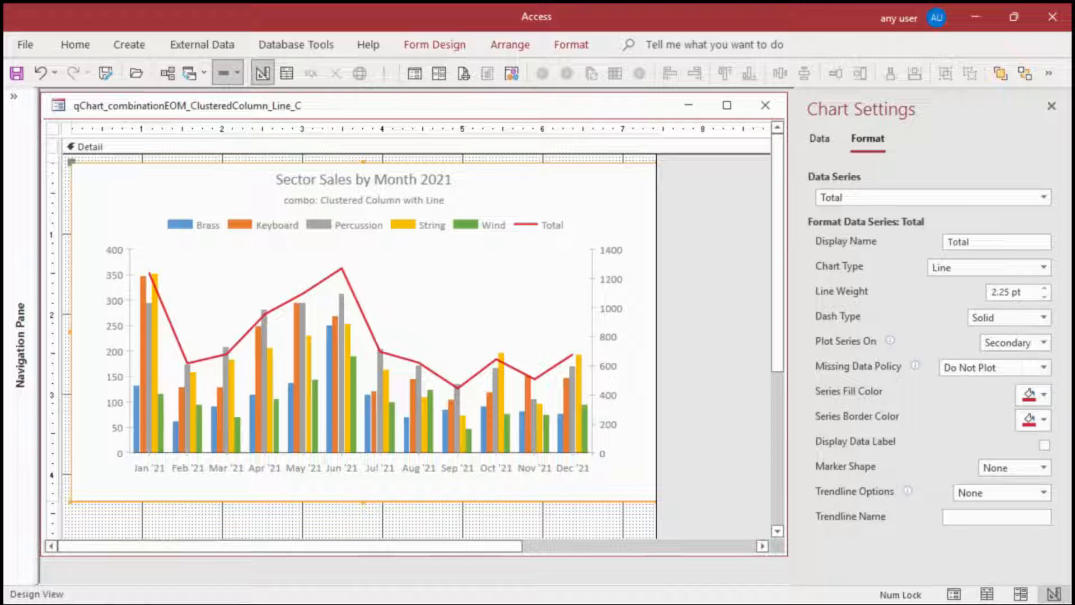
Set the Total series' dash type to Dash and its border color to a muted grayish purple
click(1044, 317)
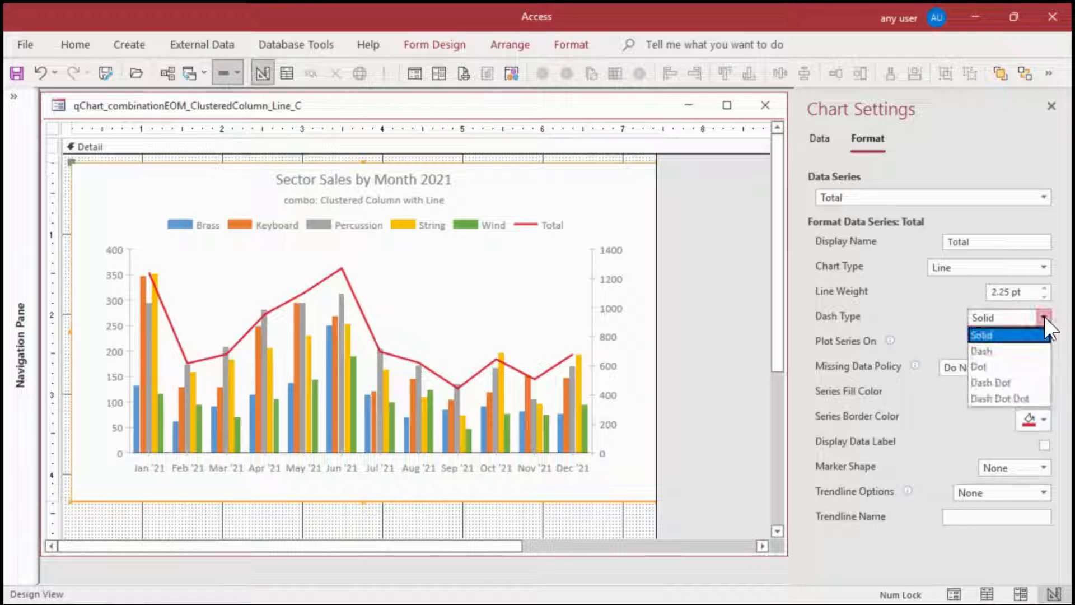
click(1008, 346)
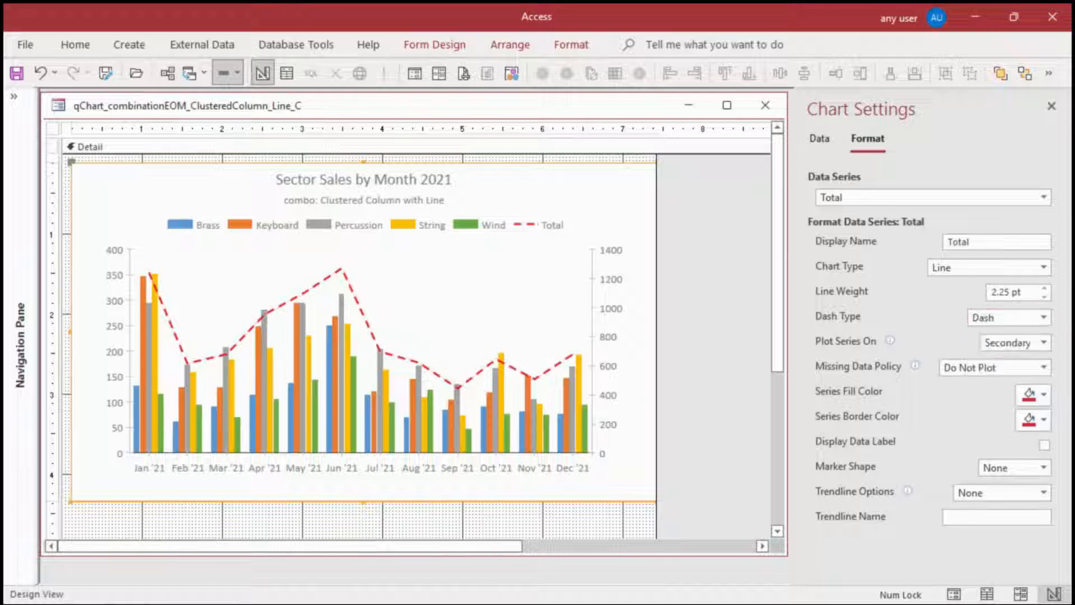
click(1043, 419)
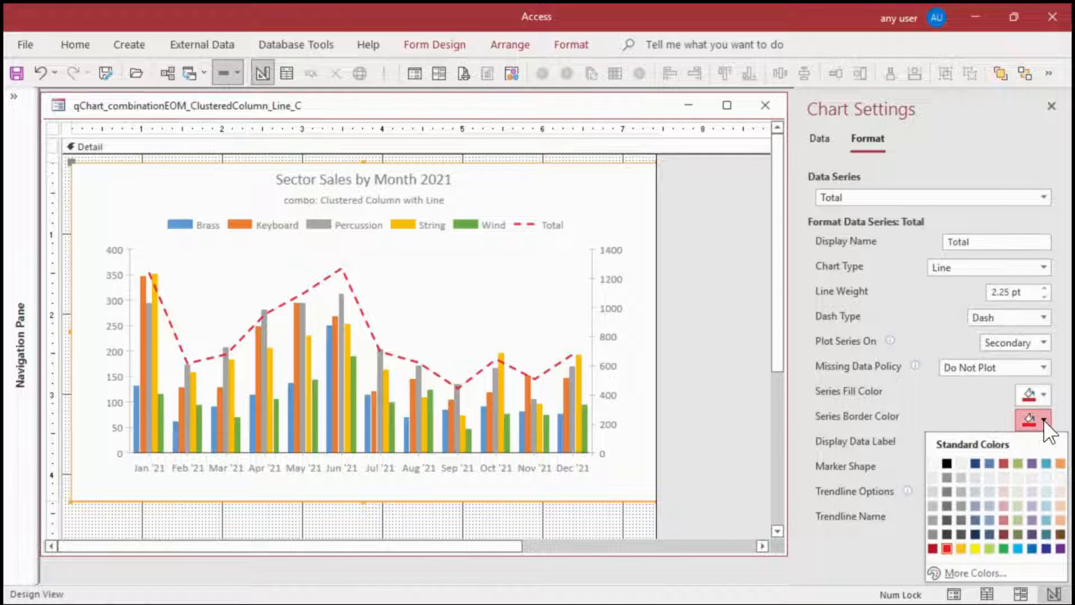
click(1033, 518)
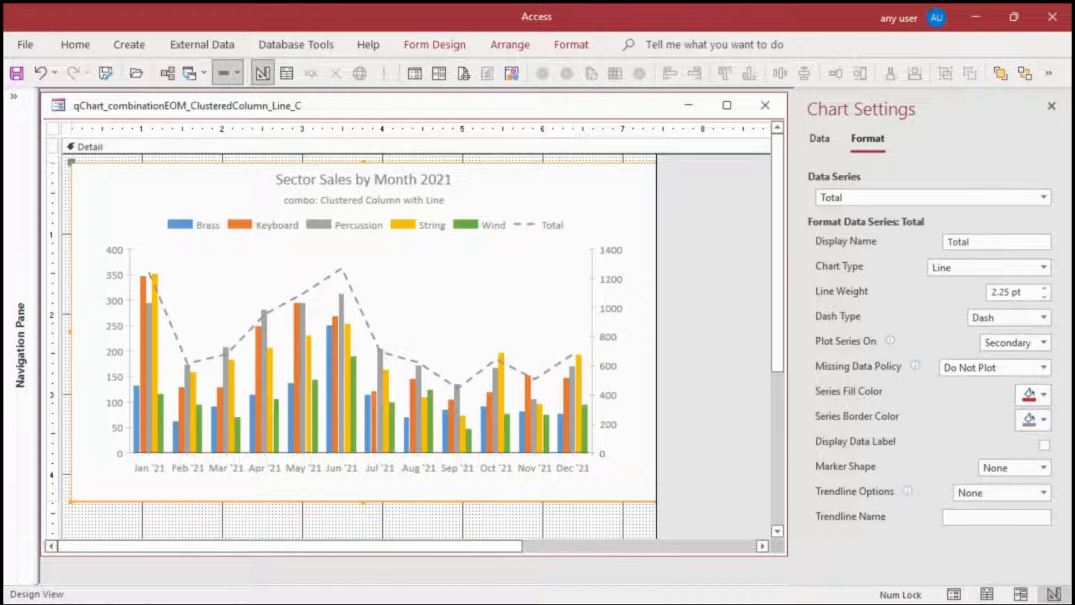
Append ", Thousands of Dollars" to the chart title, save the form, check it in Form view, and return to Design view
key(F4)
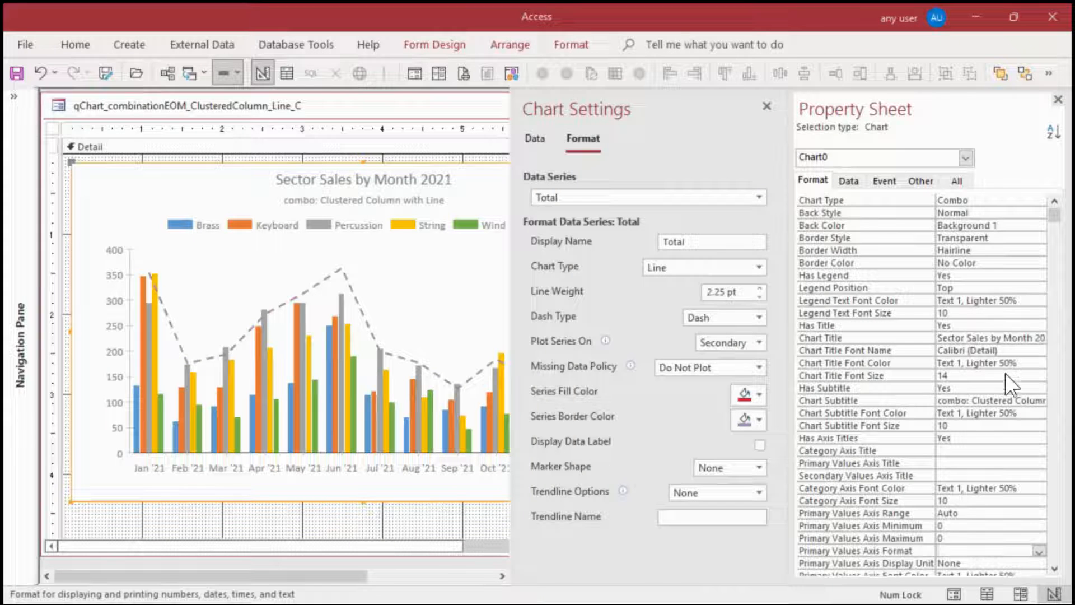
click(975, 339)
key(End)
text(, )
text(Thousands)
text( of Dol)
text(lars)
key(Return)
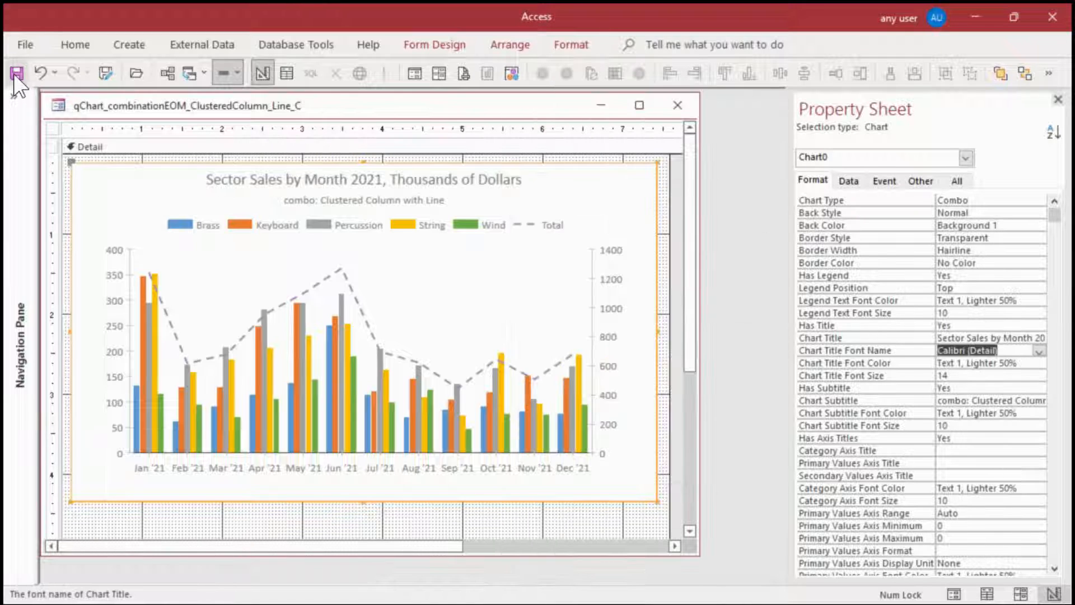
click(15, 77)
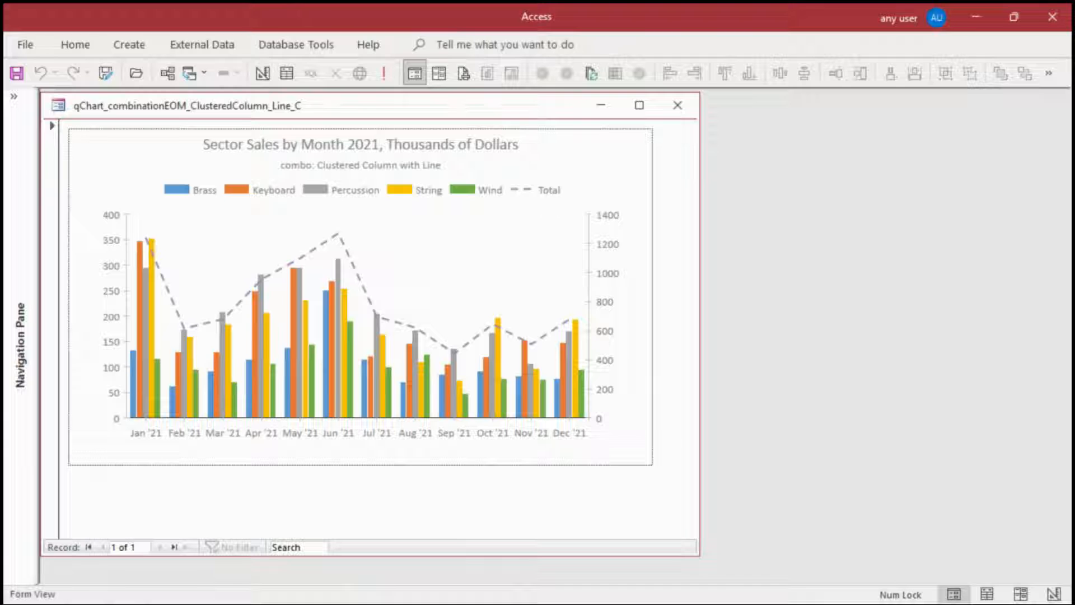
click(263, 73)
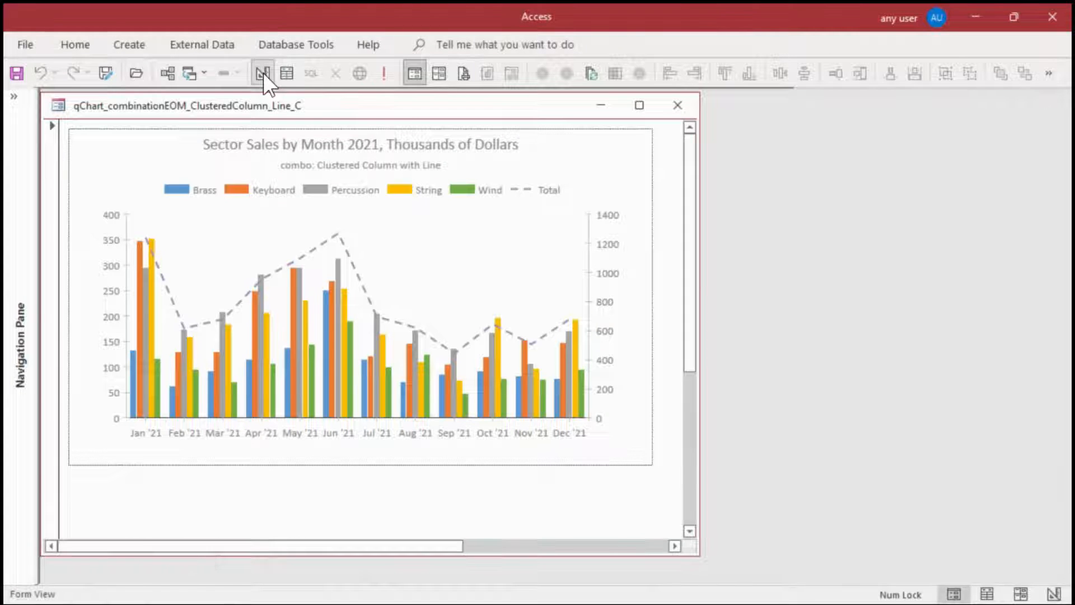
Set both the primary and secondary values axis formats of the chart to Currency
click(1037, 364)
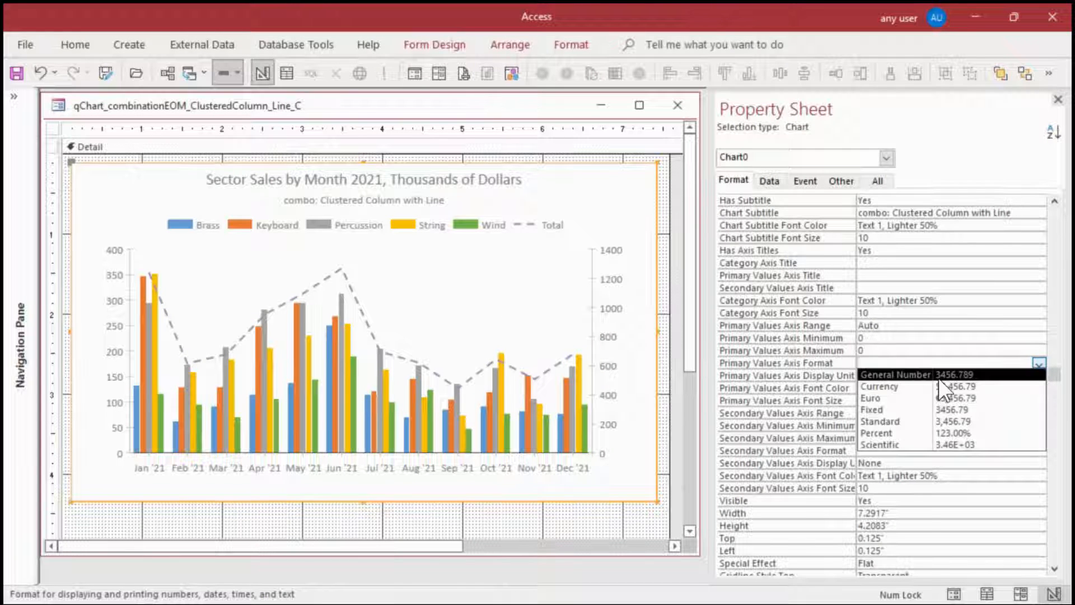
click(928, 390)
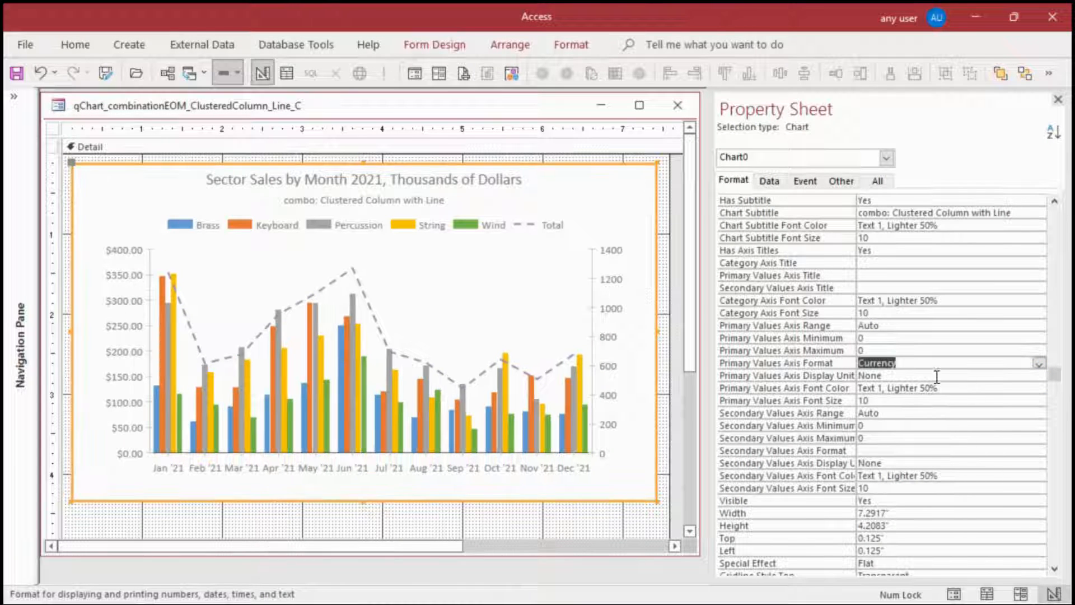
click(1017, 450)
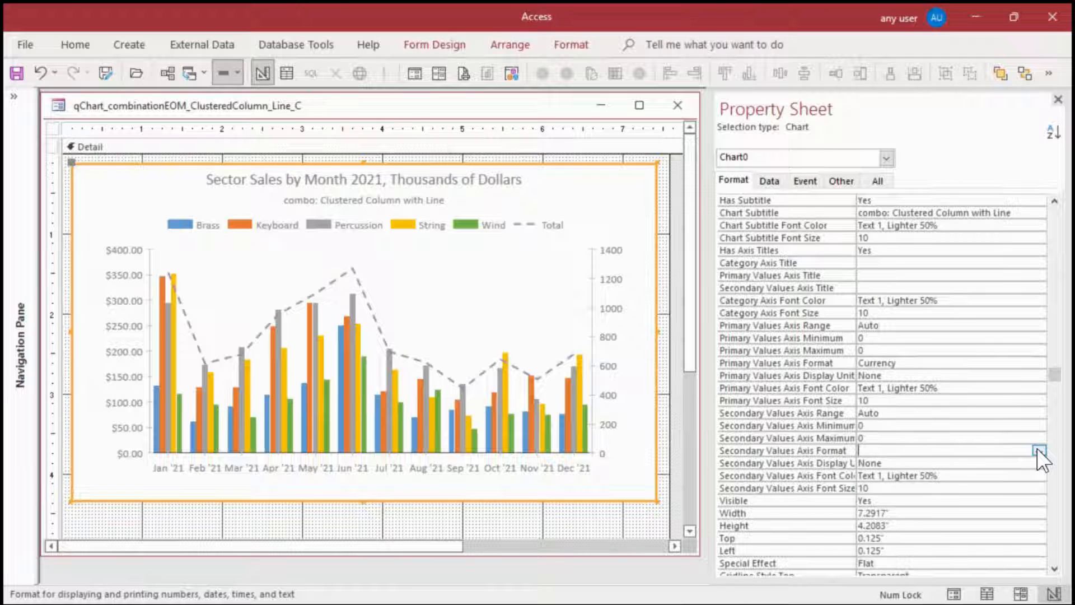
click(1038, 450)
click(901, 473)
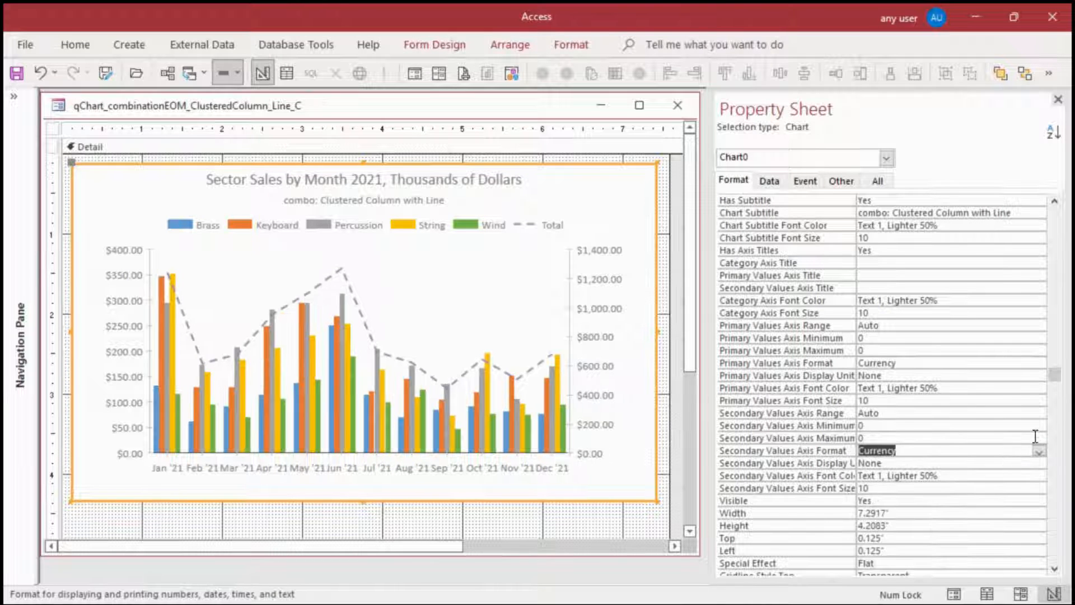
Set the secondary values axis format to $#,##0 and apply the same format to the primary values axis
text($#,##0)
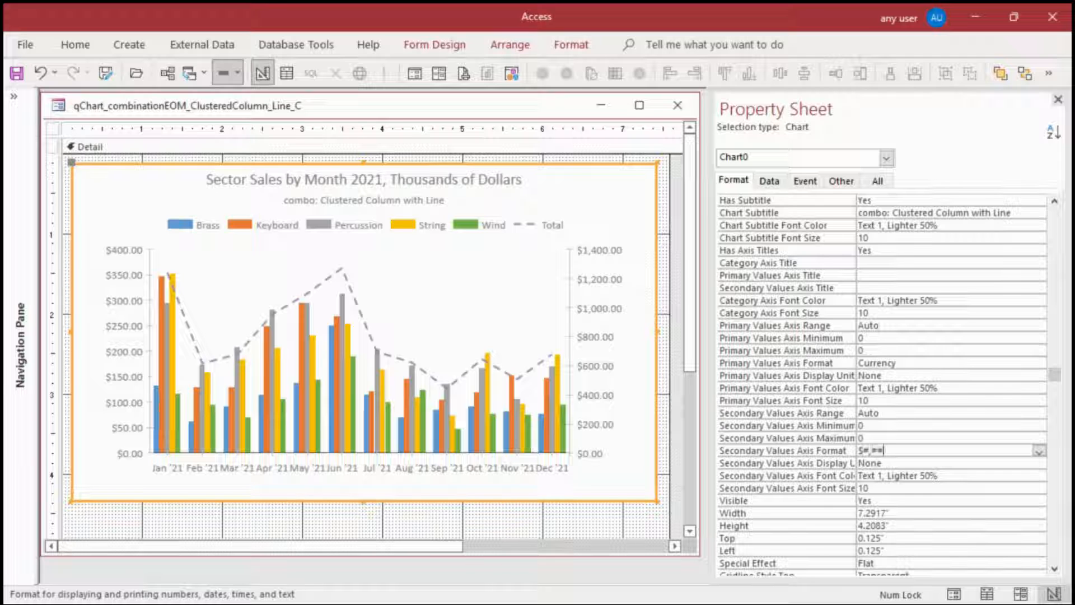
click(805, 452)
key(ctrl+c)
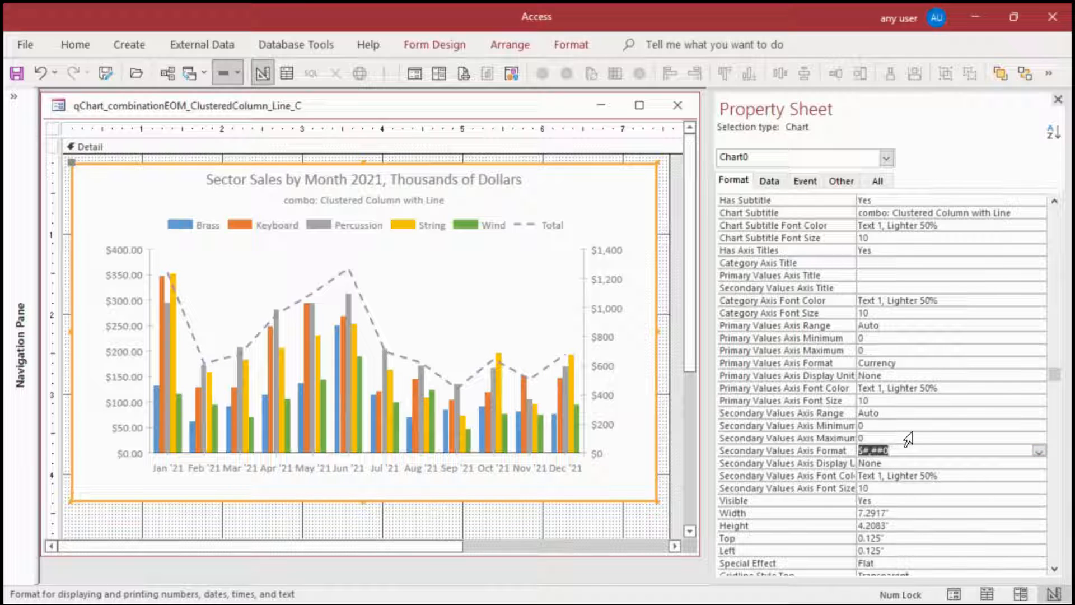
scroll(918, 420, up, 1)
click(912, 400)
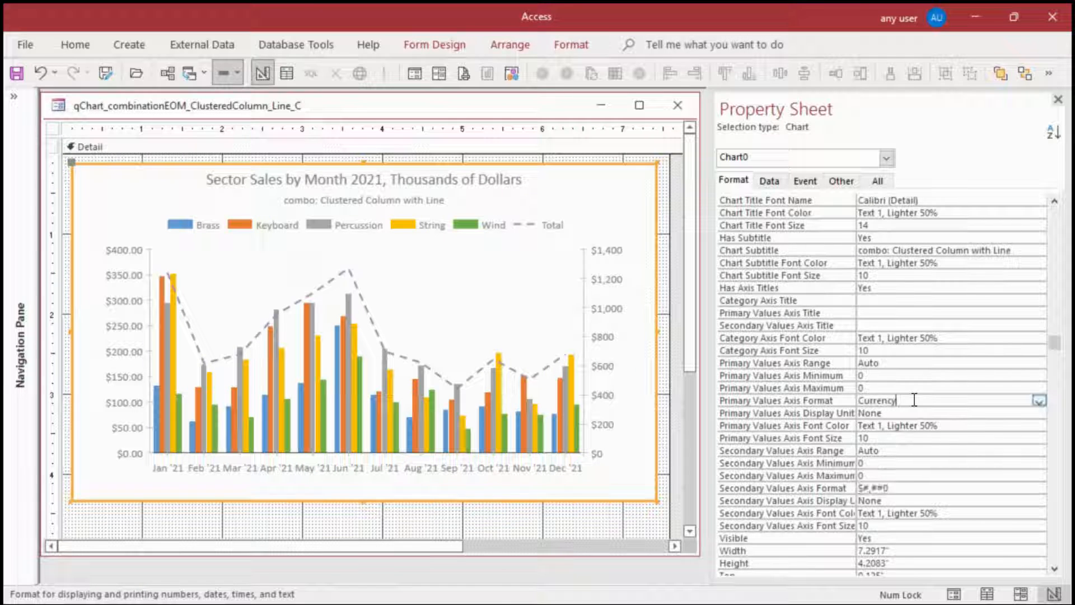
click(837, 400)
key(ctrl+v)
key(Return)
Set the primary values axis maximum to 500 and its range to Fixed
scroll(998, 373, down, 2)
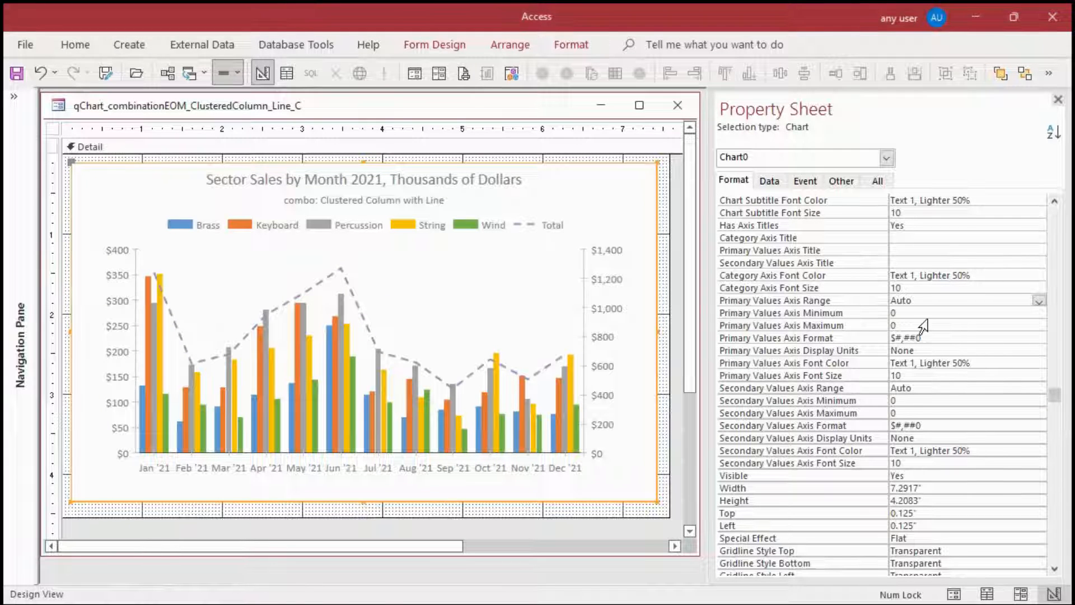
double_click(905, 326)
text(500)
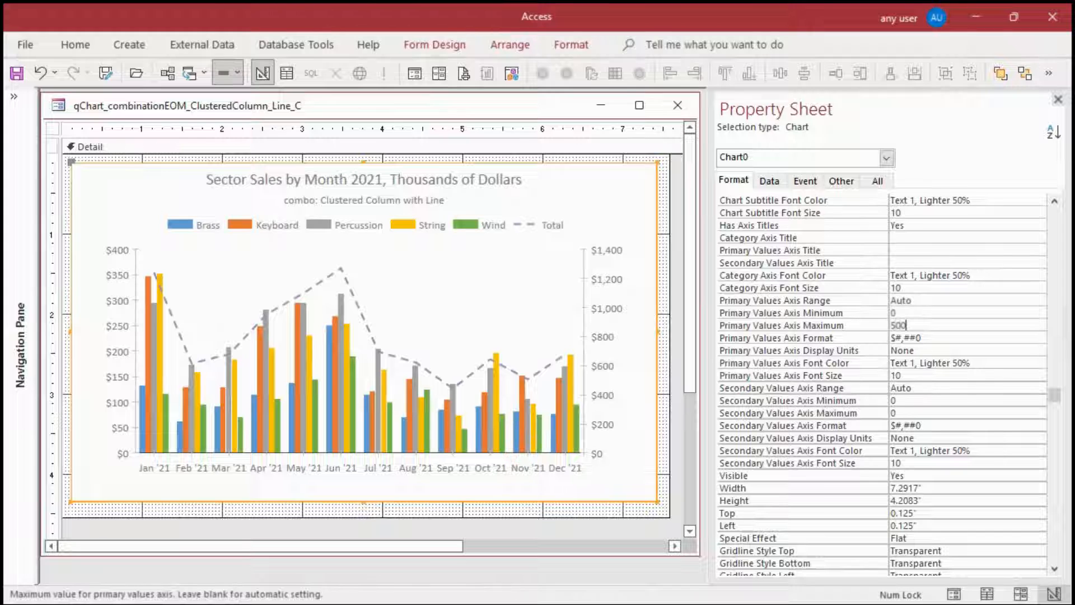
key(Return)
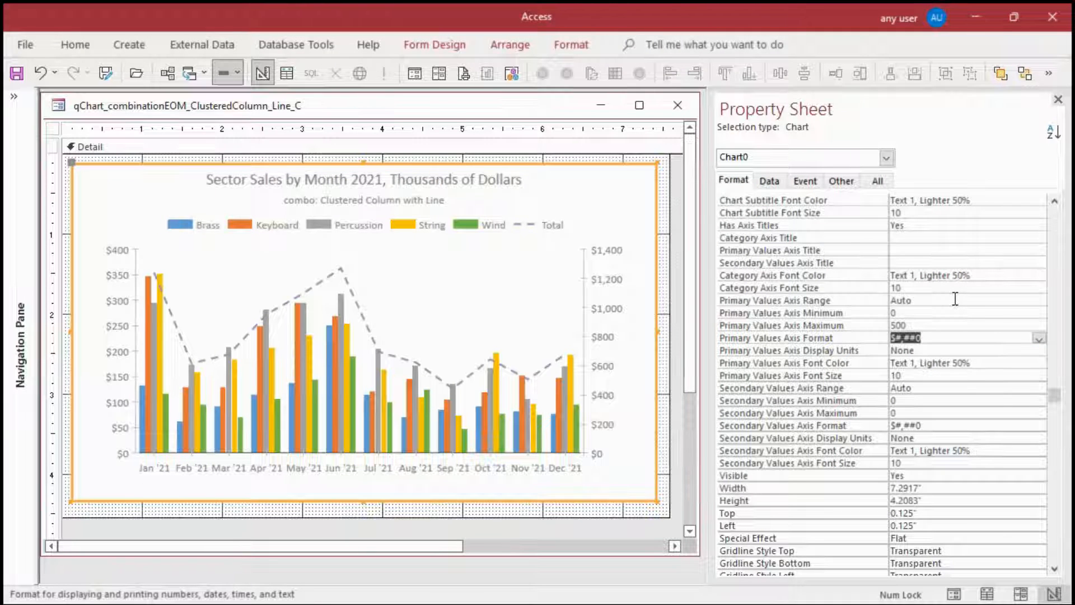
click(955, 298)
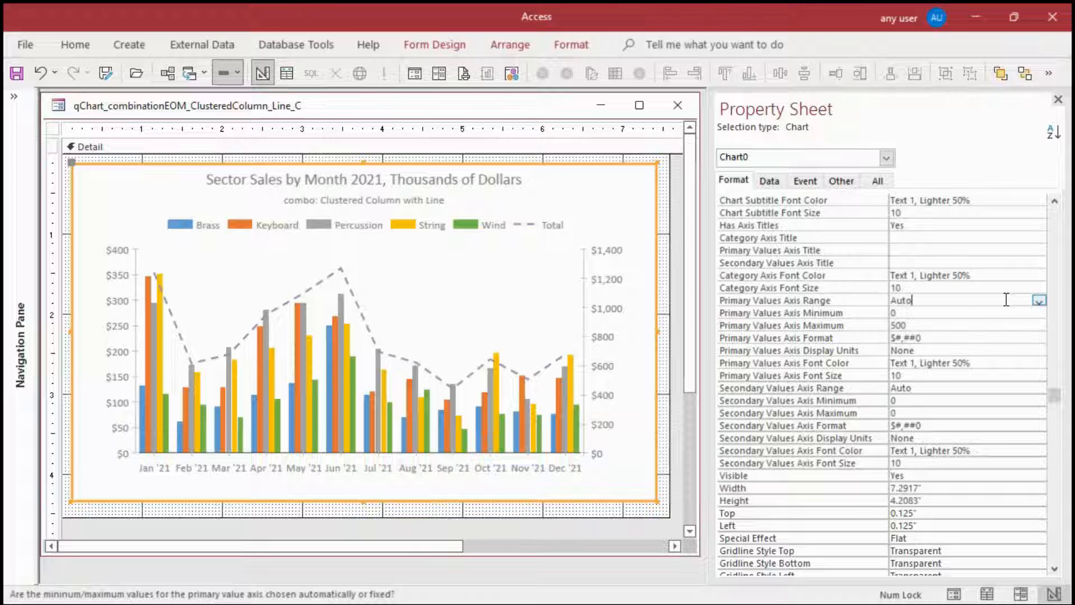
click(1039, 300)
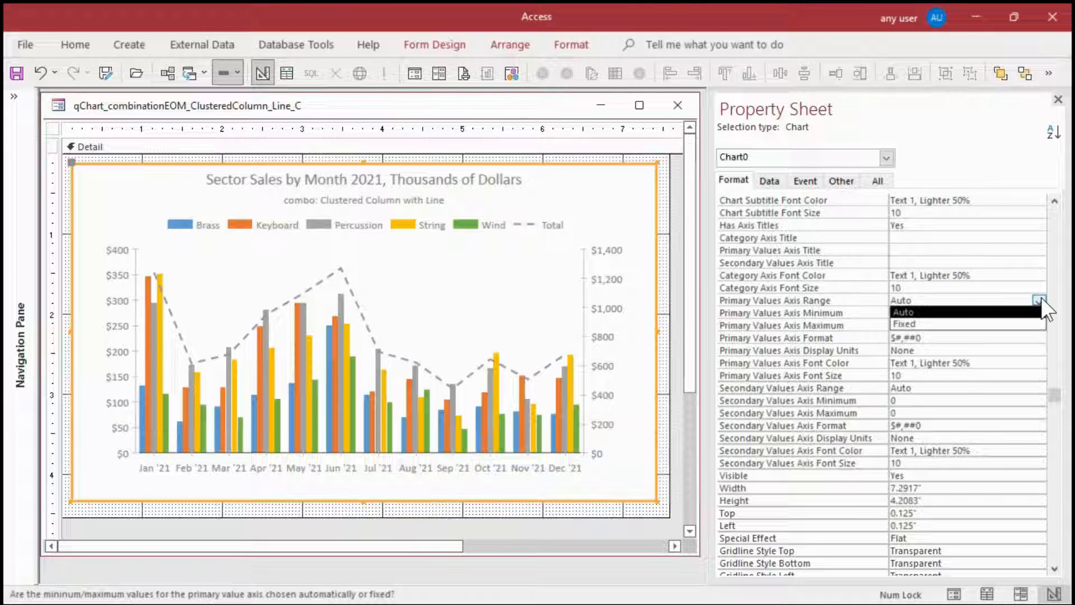
click(902, 323)
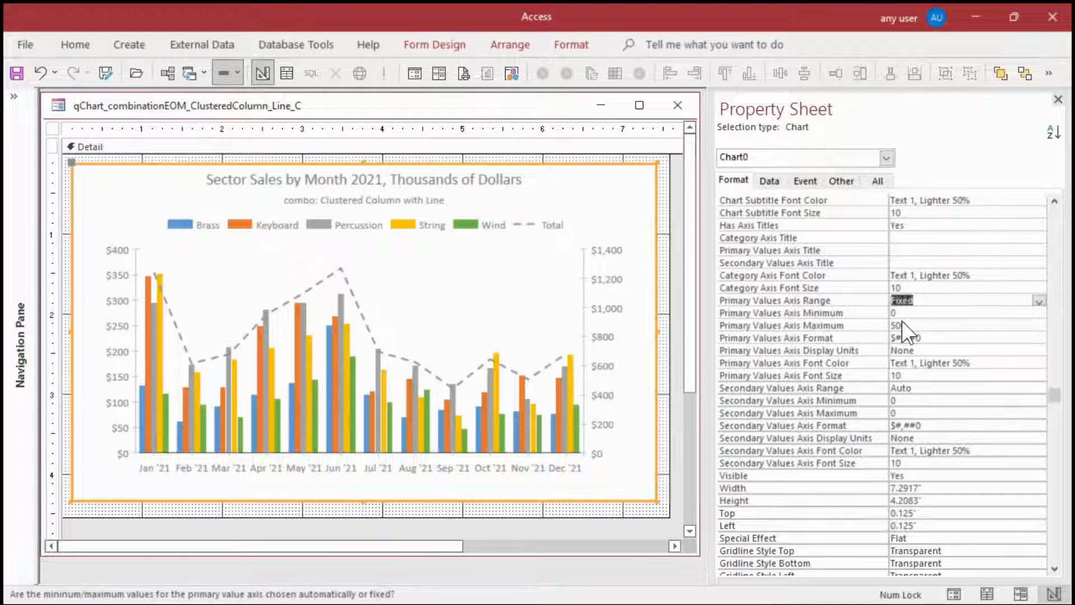
Set the chart's secondary values axis range to Fixed with a maximum of 1500
click(901, 322)
click(988, 386)
click(1039, 387)
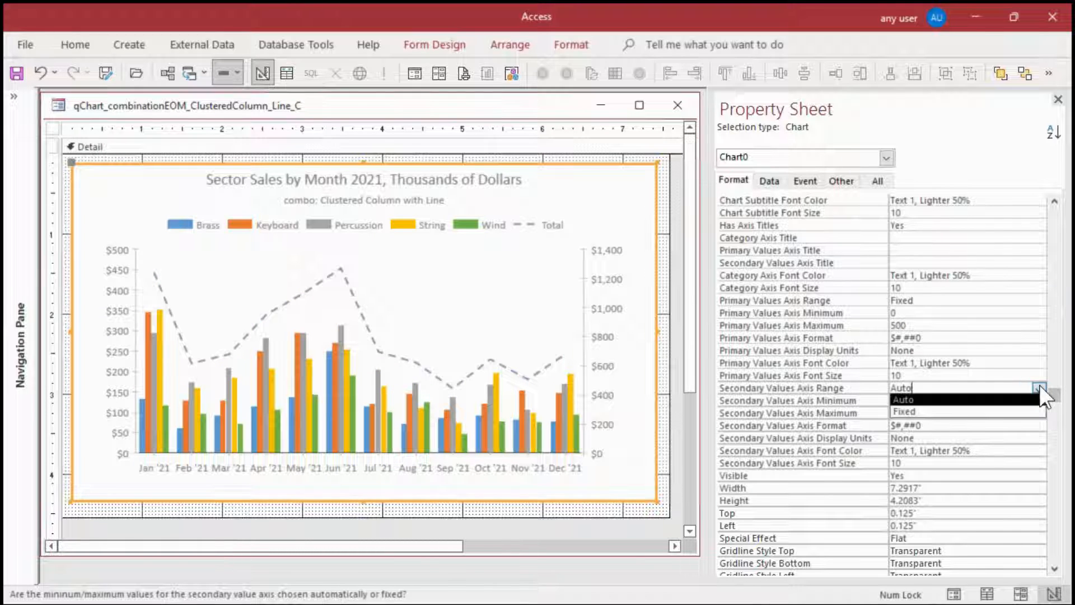
click(919, 409)
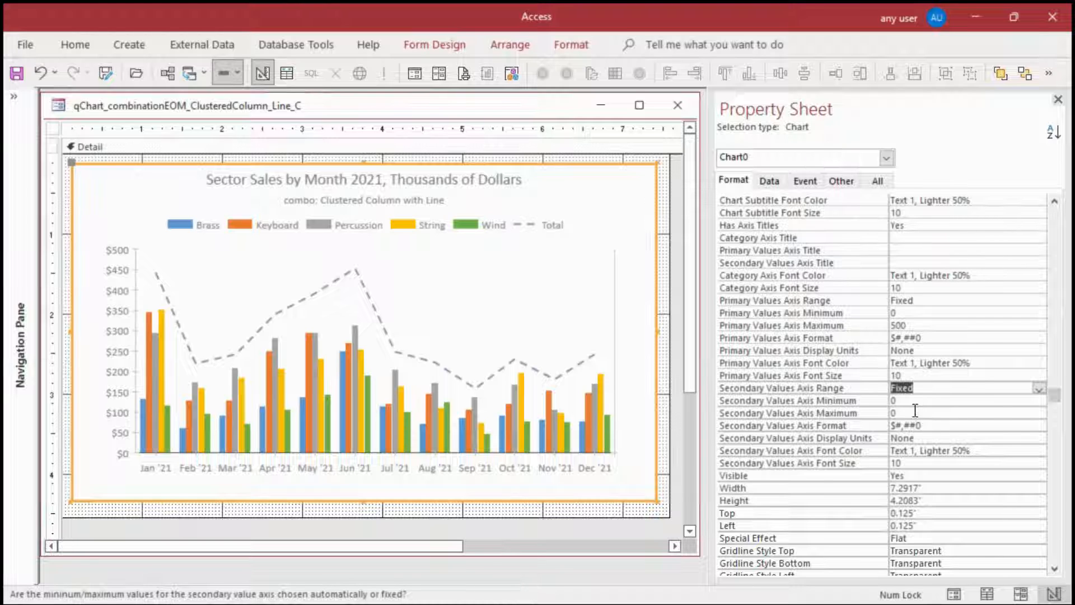
click(914, 412)
key(BackSpace)
text(1)
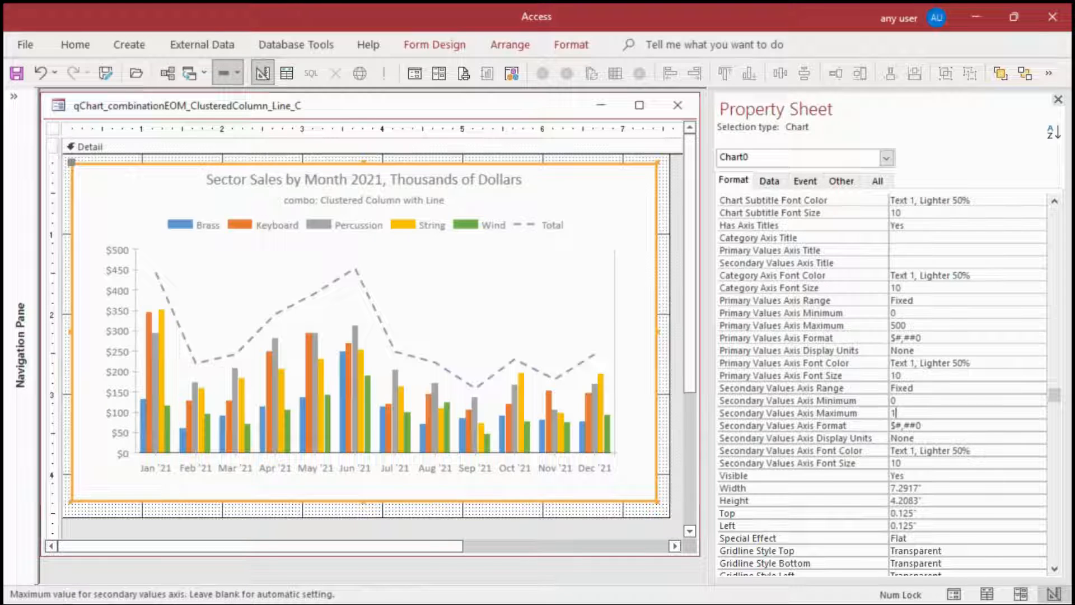
text(500)
key(Return)
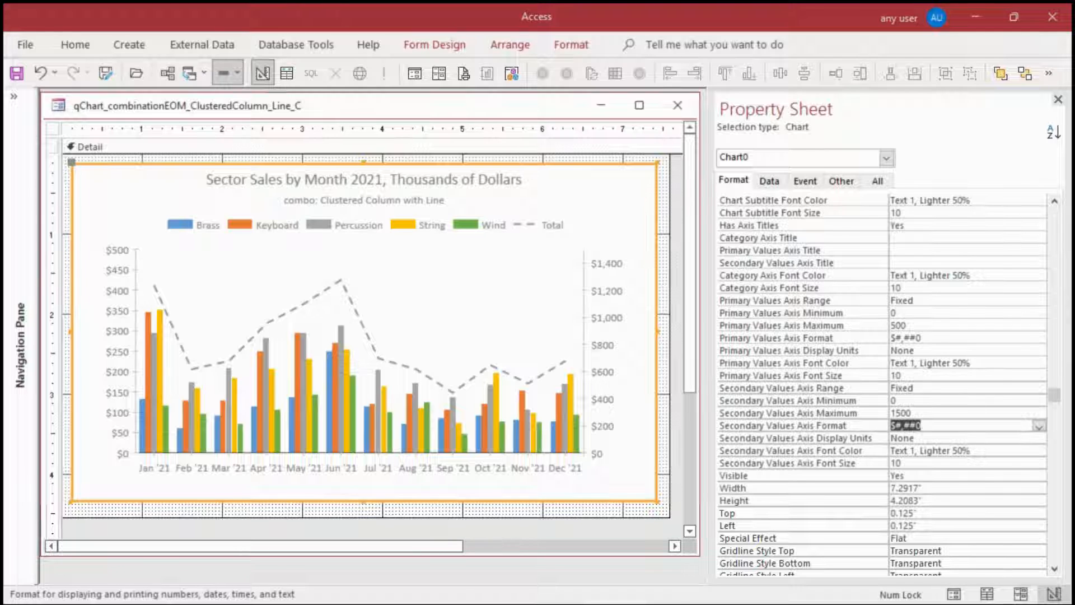
Set the secondary values axis maximum to 1250 and show the chart in Form view
key(Down)
click(1039, 437)
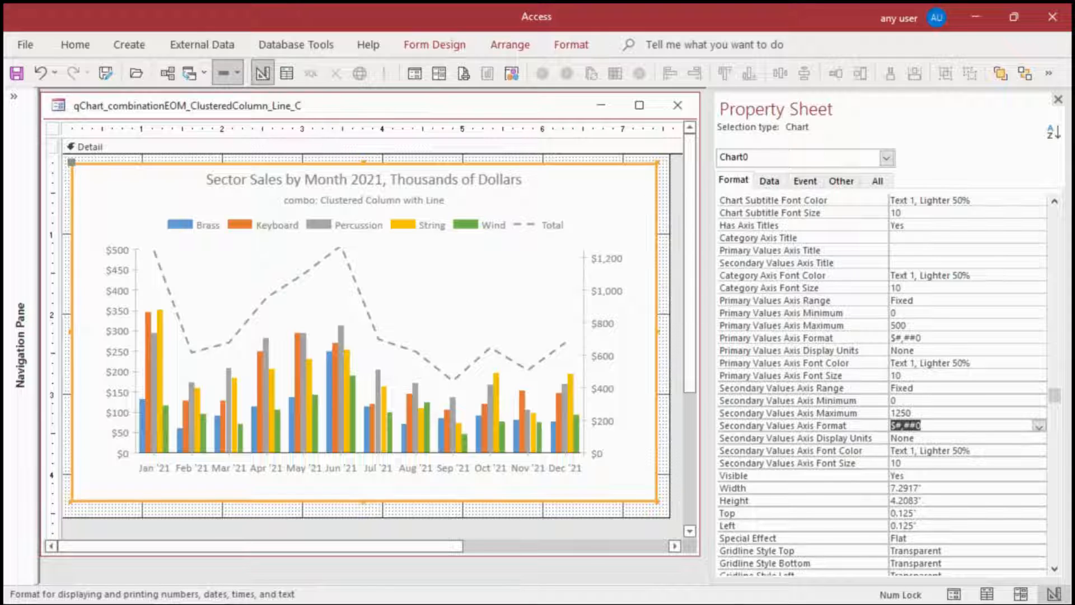
key(F5)
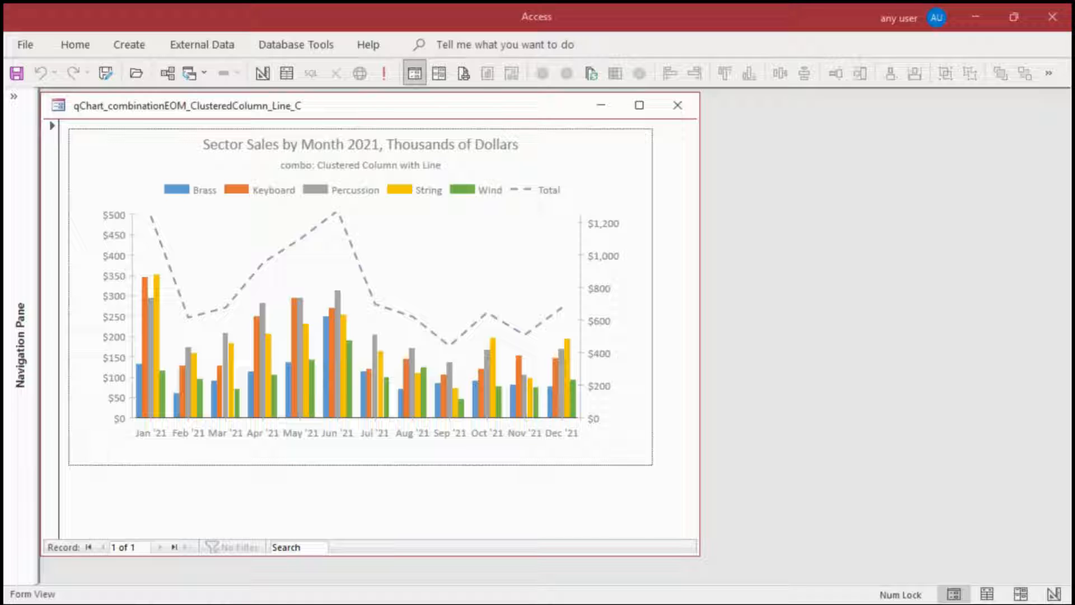
In Design view, set the form's Record Selectors and Navigation Buttons to No, save the form, and show it in Form view
click(1054, 594)
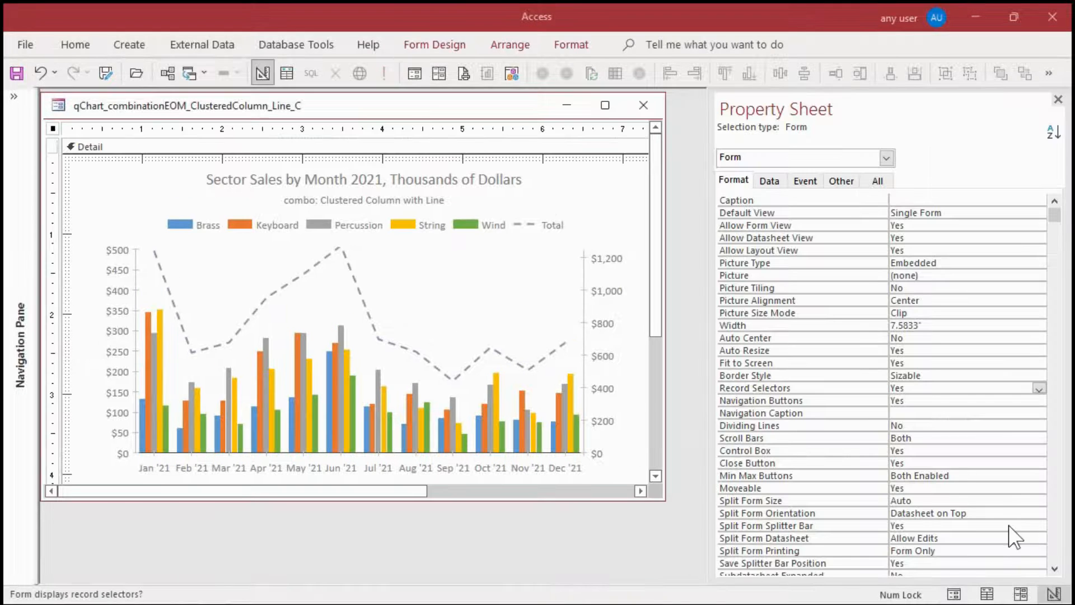
double_click(923, 388)
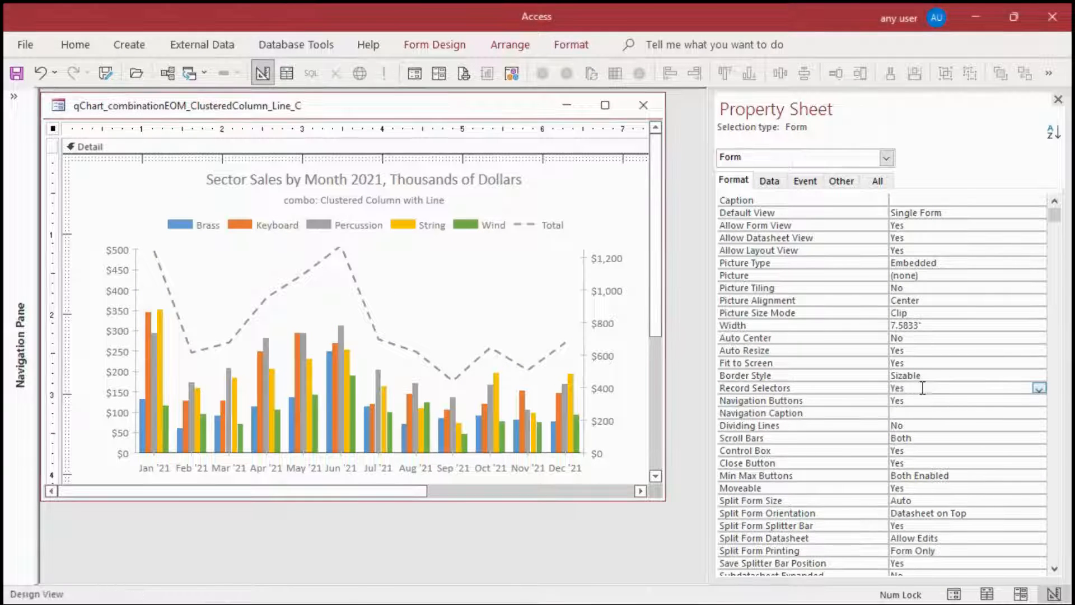
double_click(918, 400)
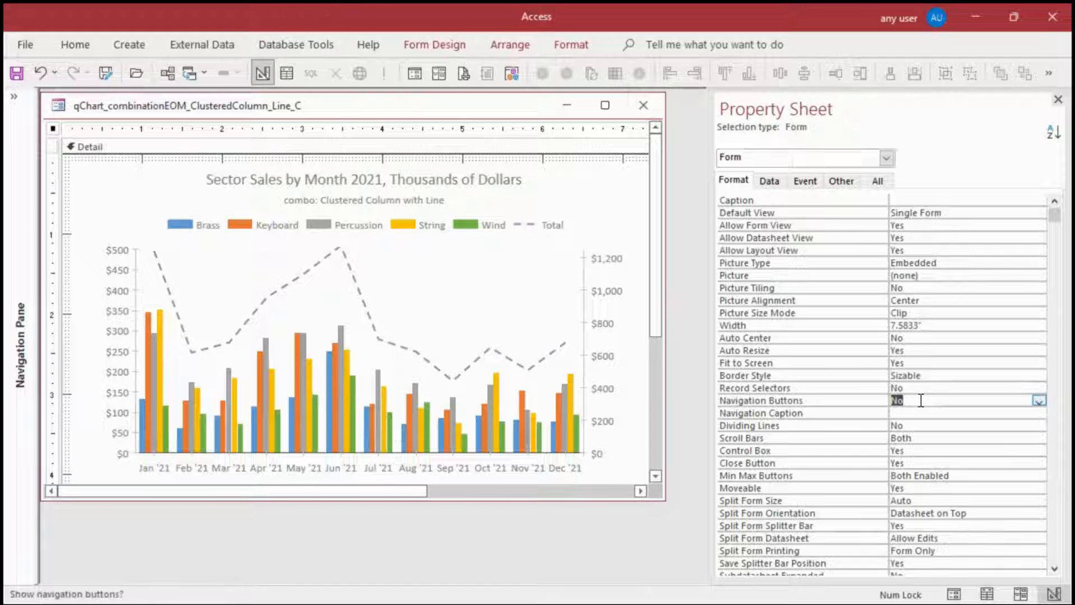
click(15, 72)
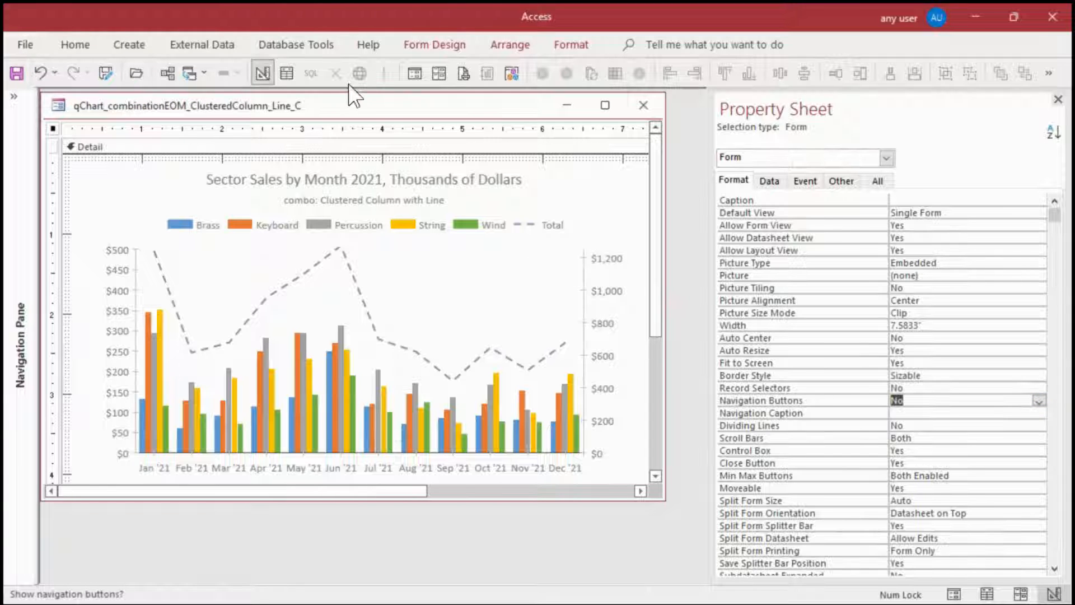
click(413, 73)
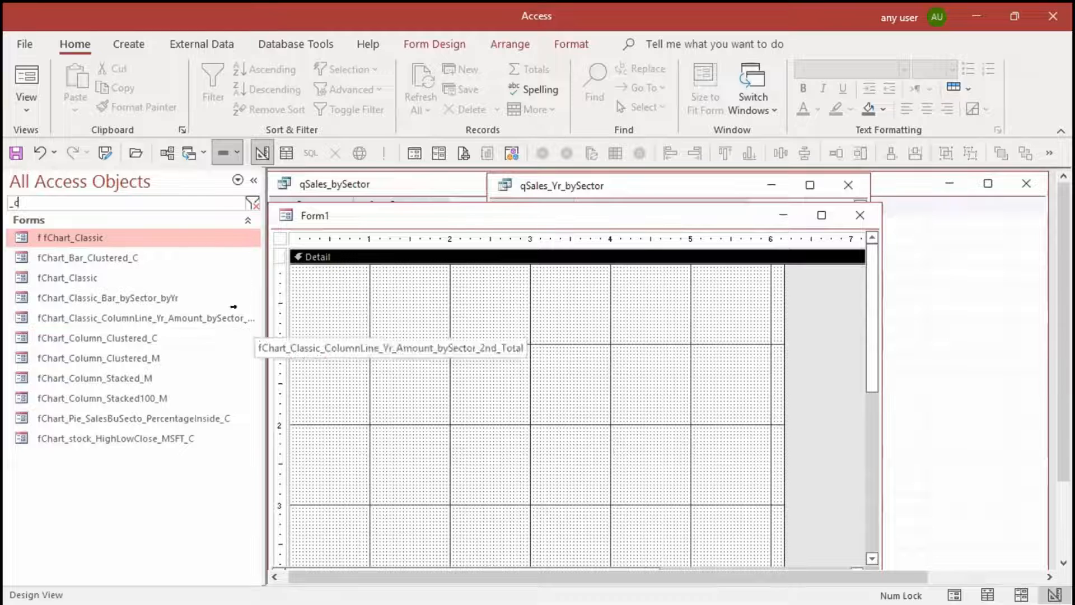
Open fChart_Classic_ColumnLine_Yr_Amount_bySector_2nd_Total in Design view and set its chart's Row Source to qStockHLC, closing the properties
double_click(205, 319)
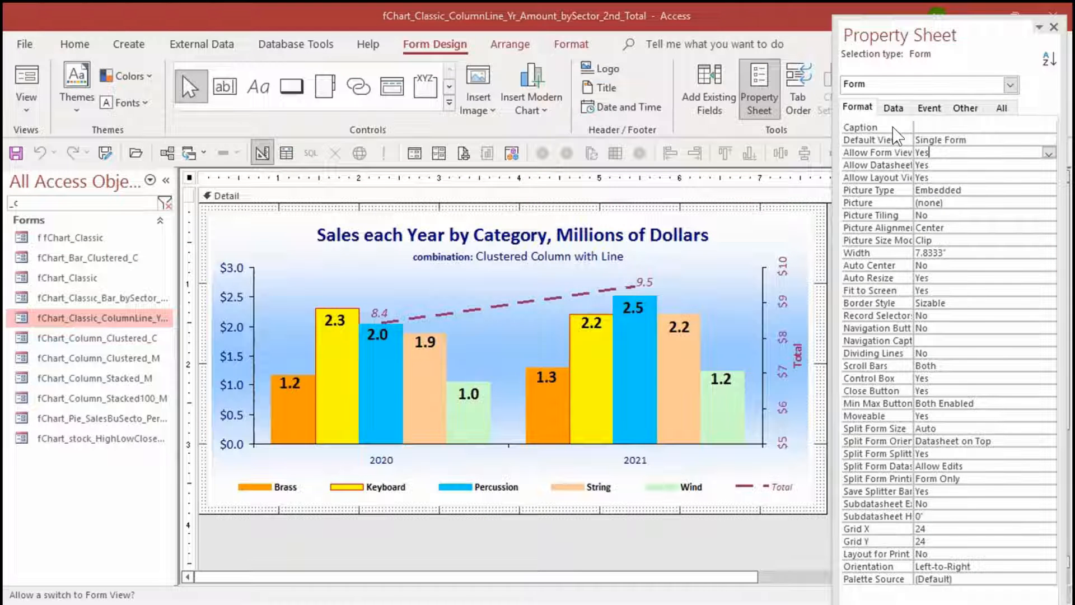
click(515, 239)
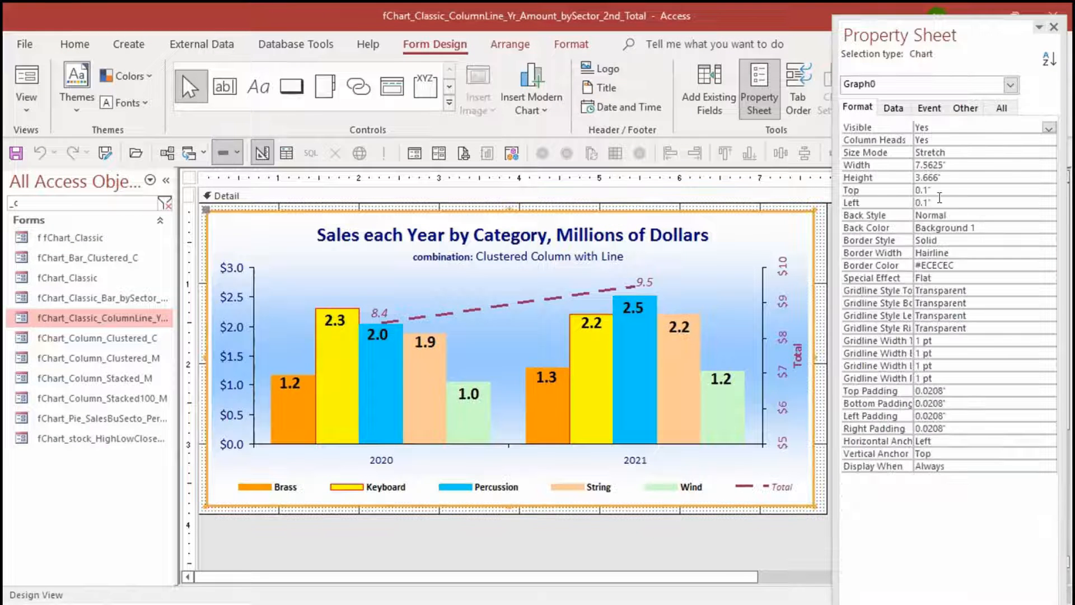
click(894, 107)
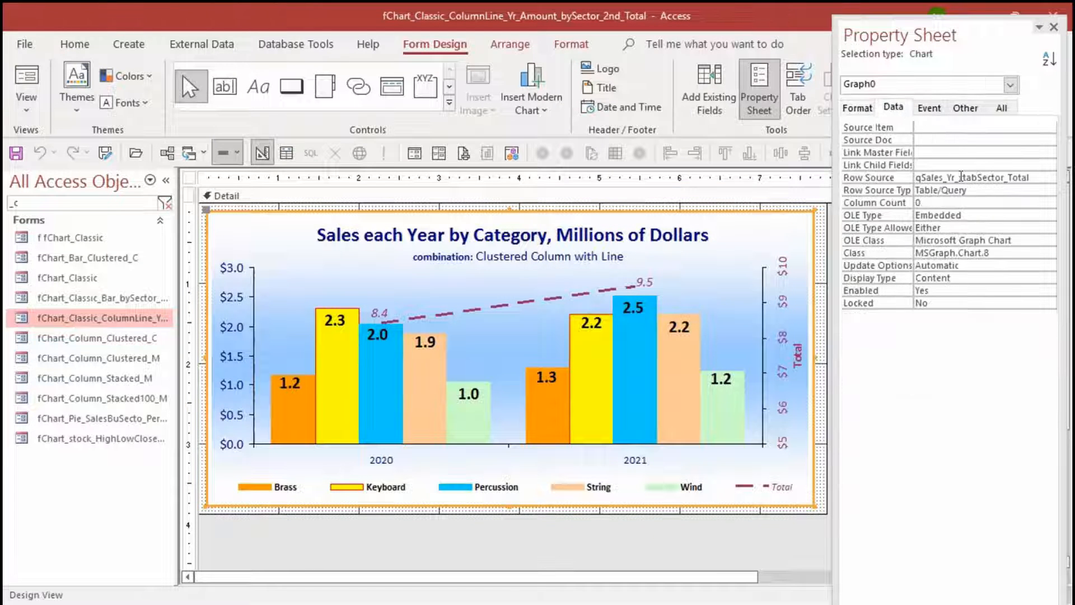
double_click(960, 176)
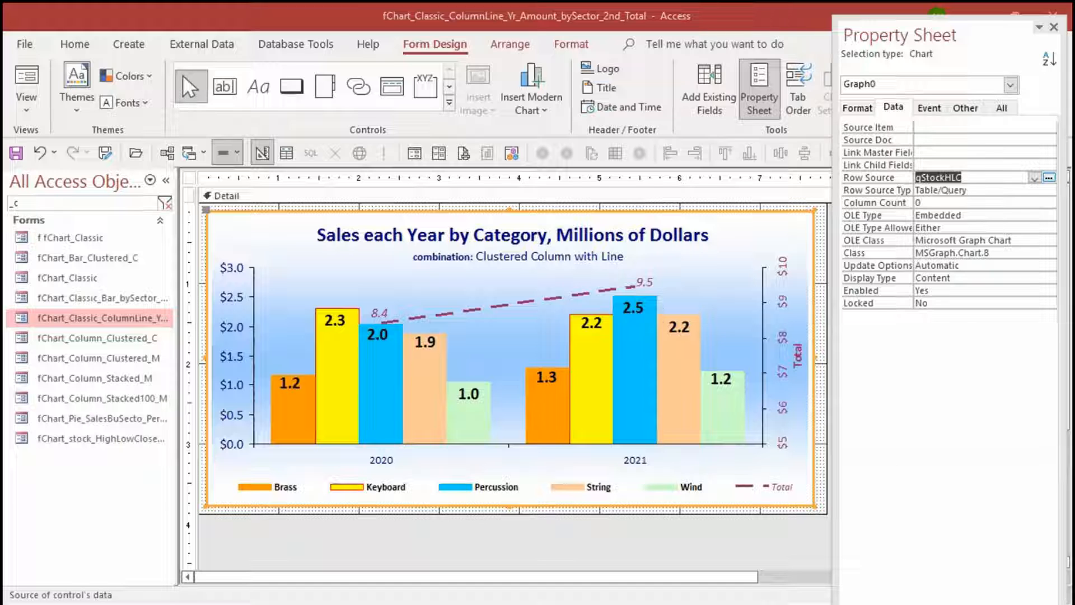
key(F4)
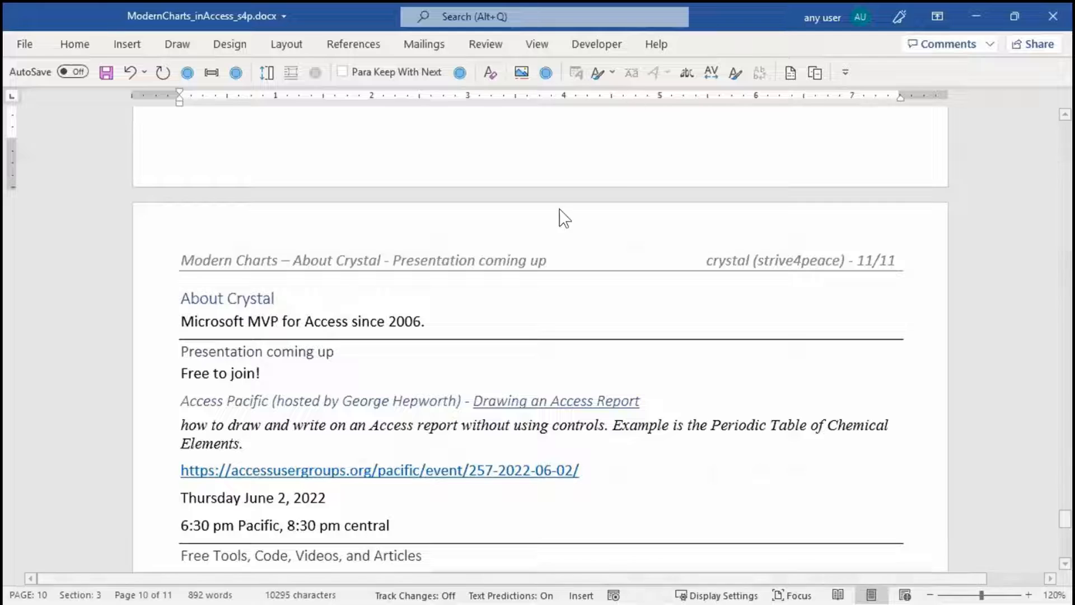
In the Word document ModernCharts_inAccess_s4p.docx, examine the RowSource and TransformedRowSource entries of the modern chart properties table
scroll(529, 308, up, 15)
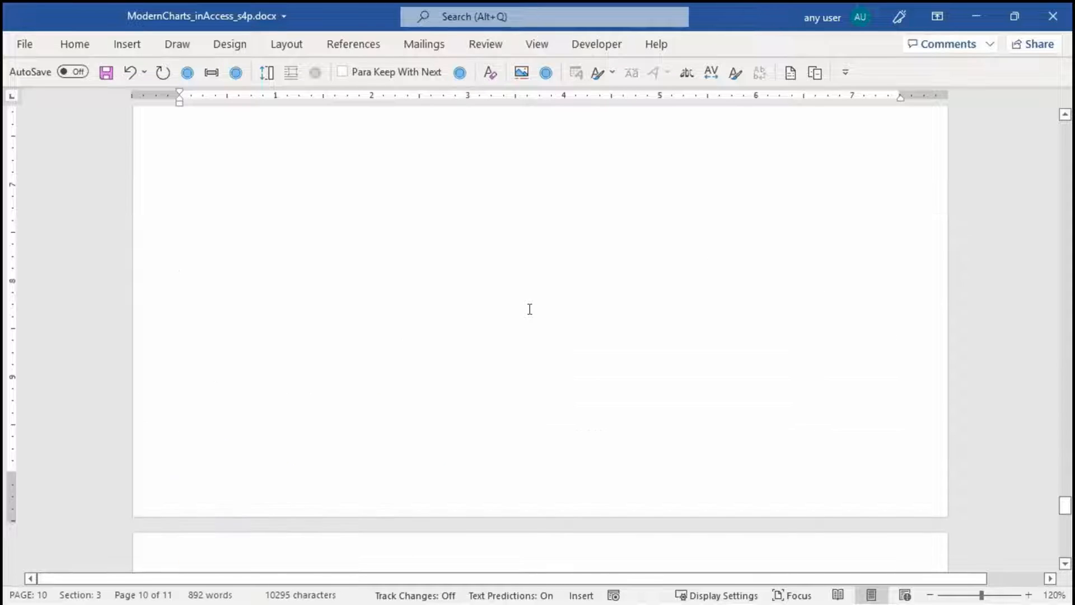
scroll(520, 306, up, 15)
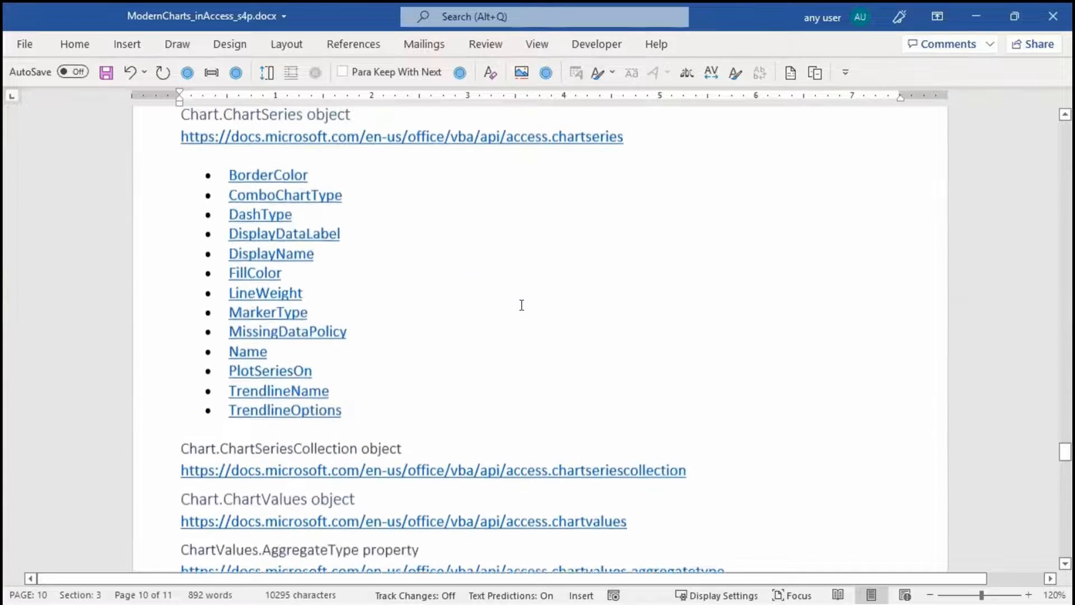
scroll(516, 299, up, 15)
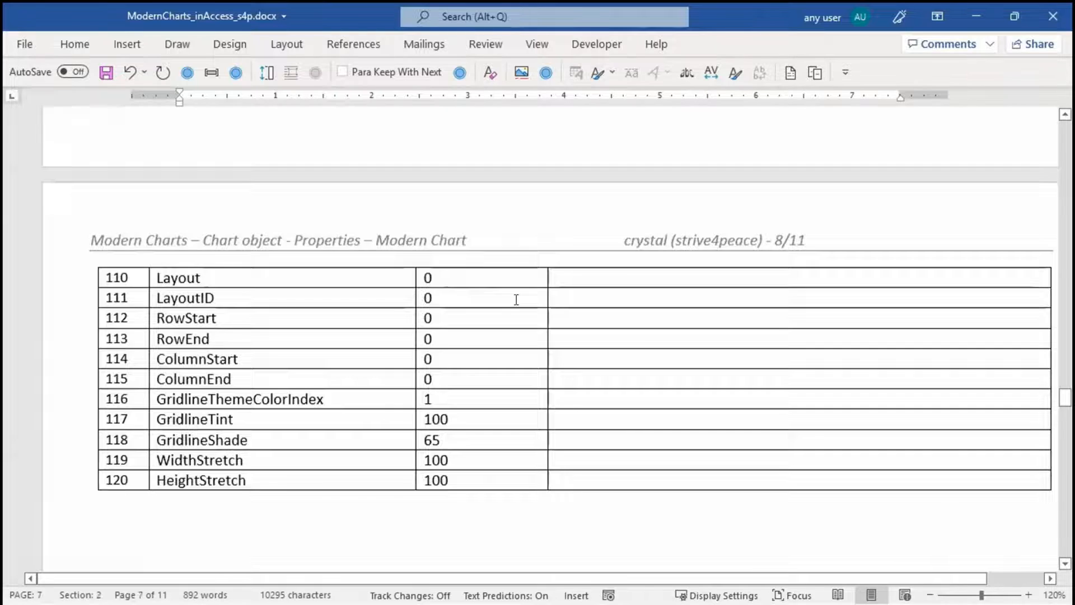
scroll(515, 299, up, 5)
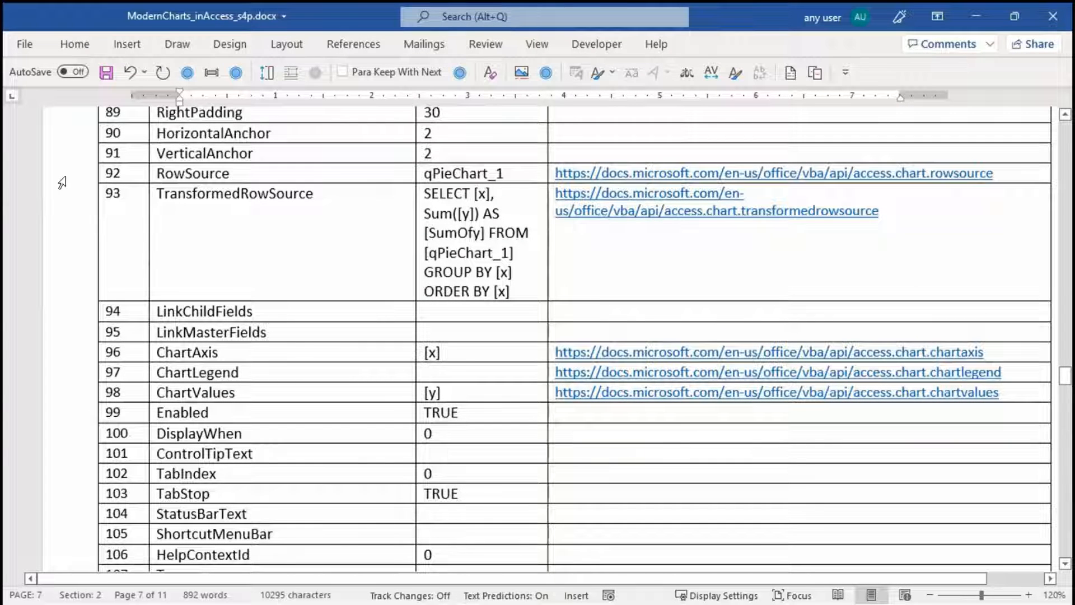
drag(62, 183, 59, 201)
click(59, 200)
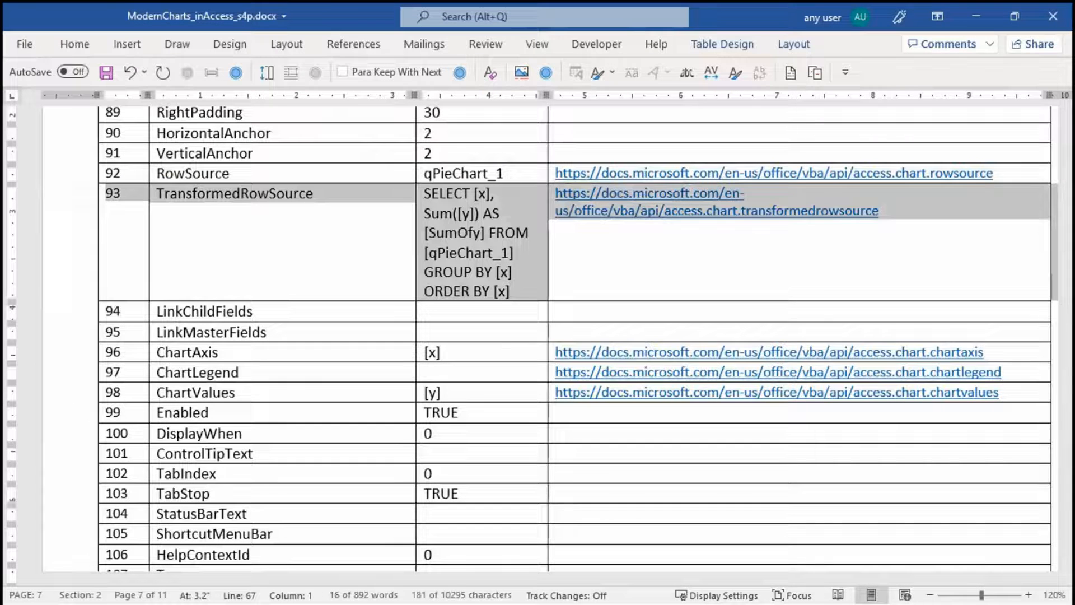
click(511, 169)
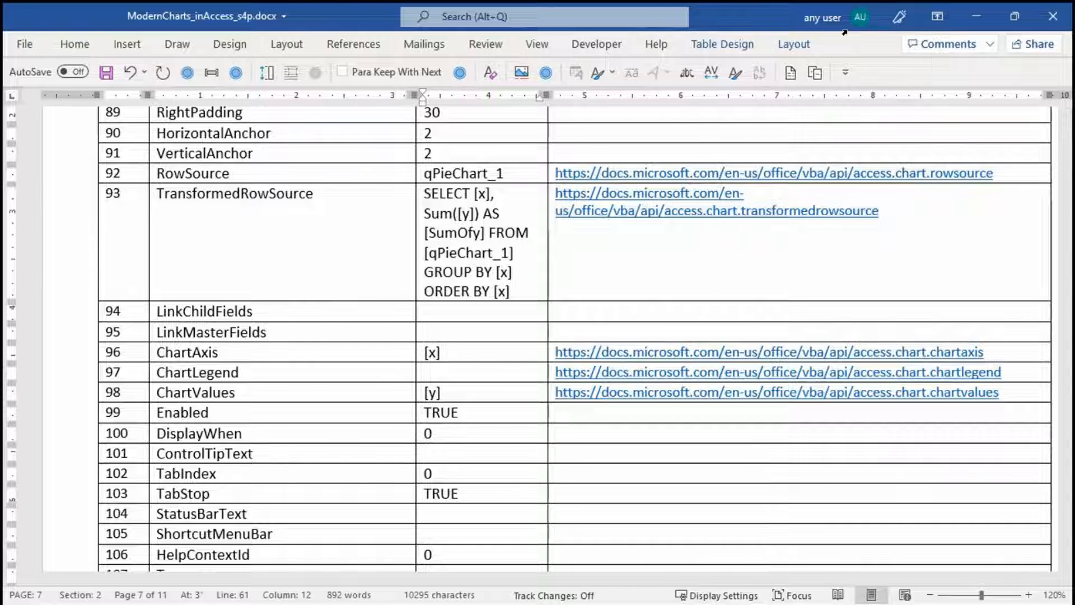
click(546, 294)
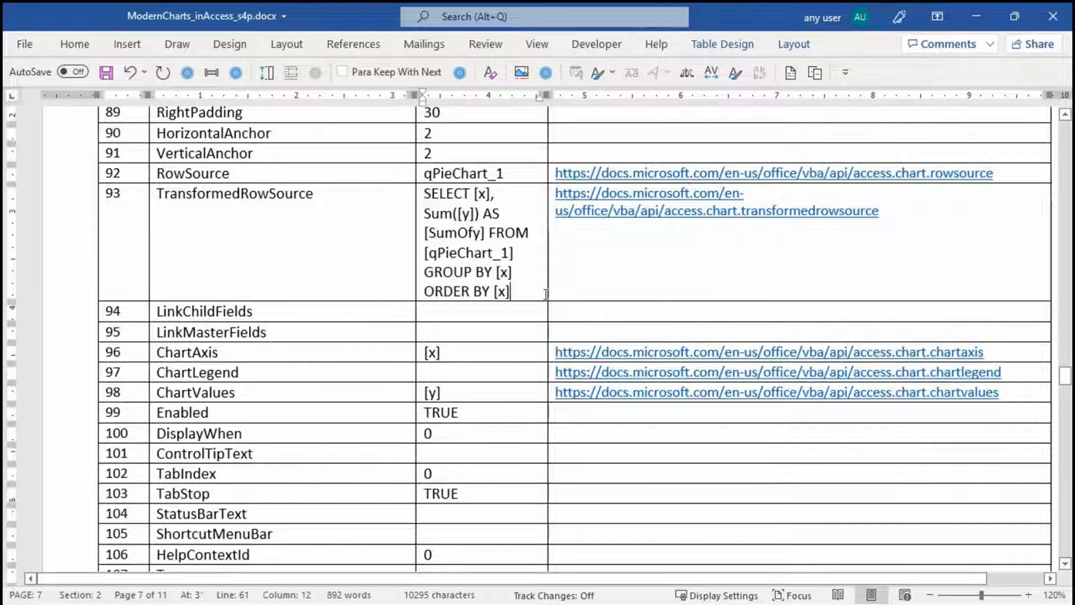
click(35, 228)
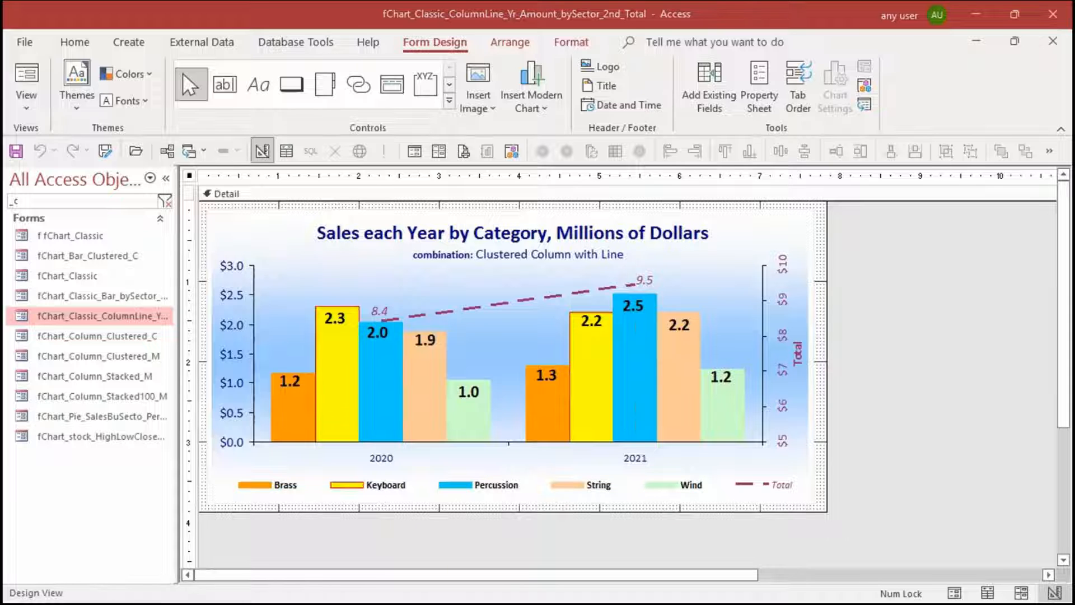
Switch to the Microsoft Graph Chart Example database in Access, maximize it, and start a ?cur expression in the Immediate window
key(alt+Tab)
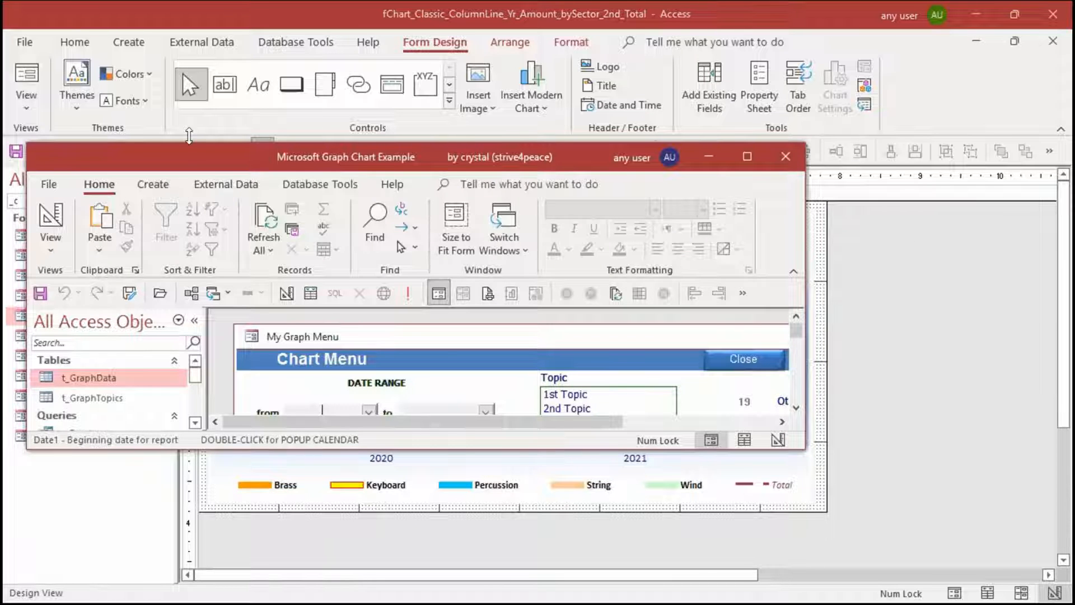
double_click(191, 150)
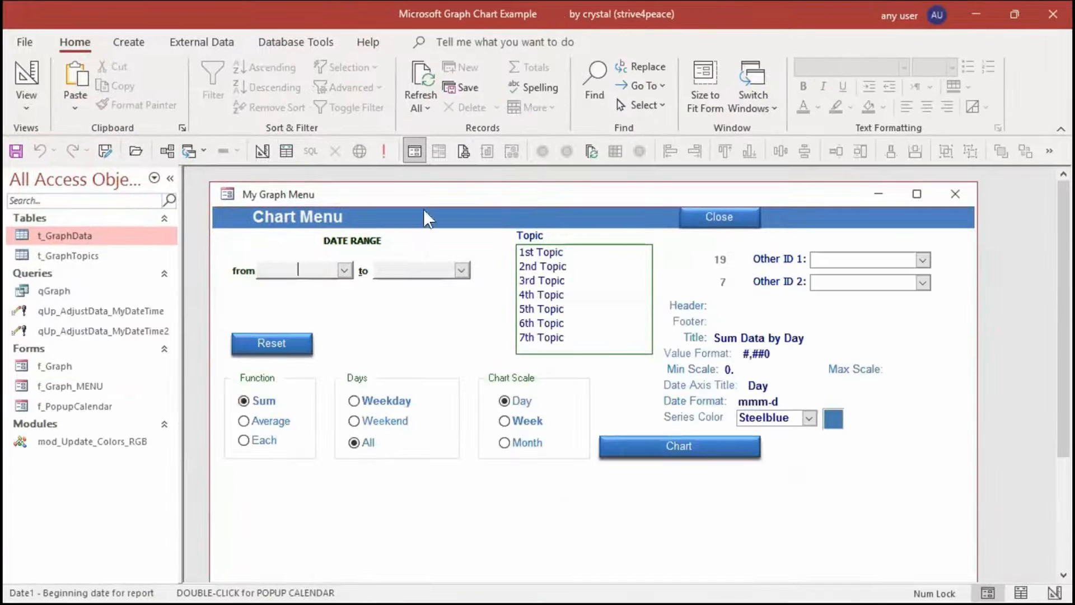
key(ctrl+g)
key(BackSpace)
key(BackSpace)
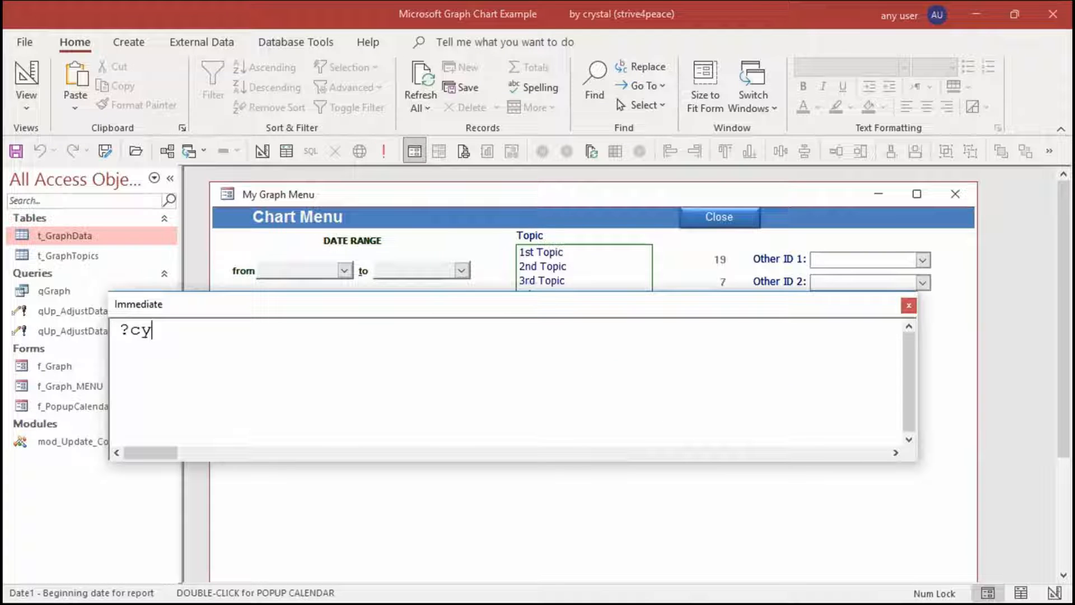
text(ur)
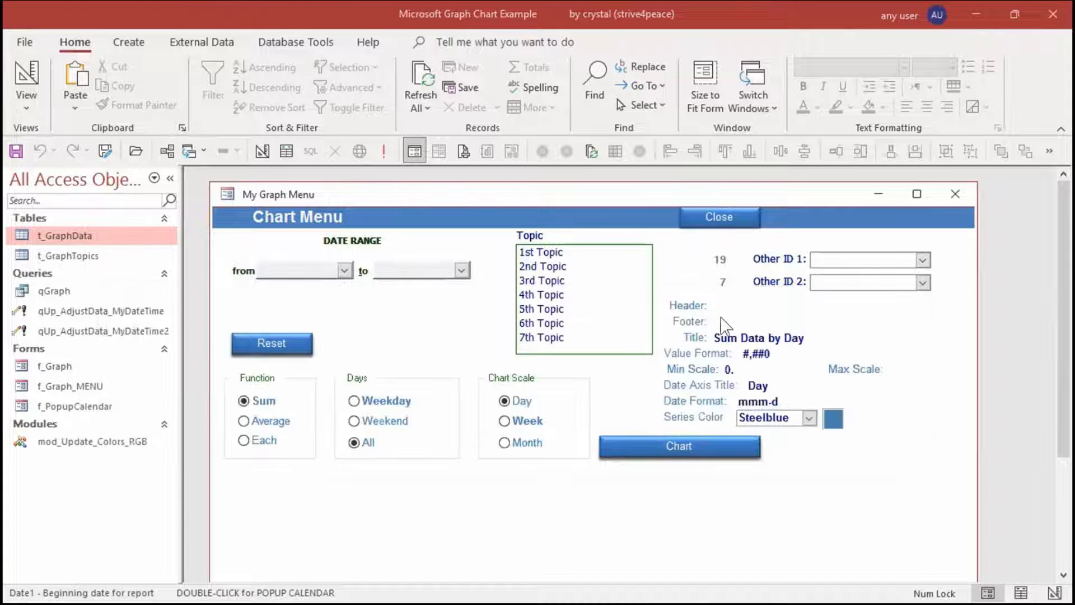
Open the t_GraphData table, examine its MyDateTime values, and close it
double_click(103, 236)
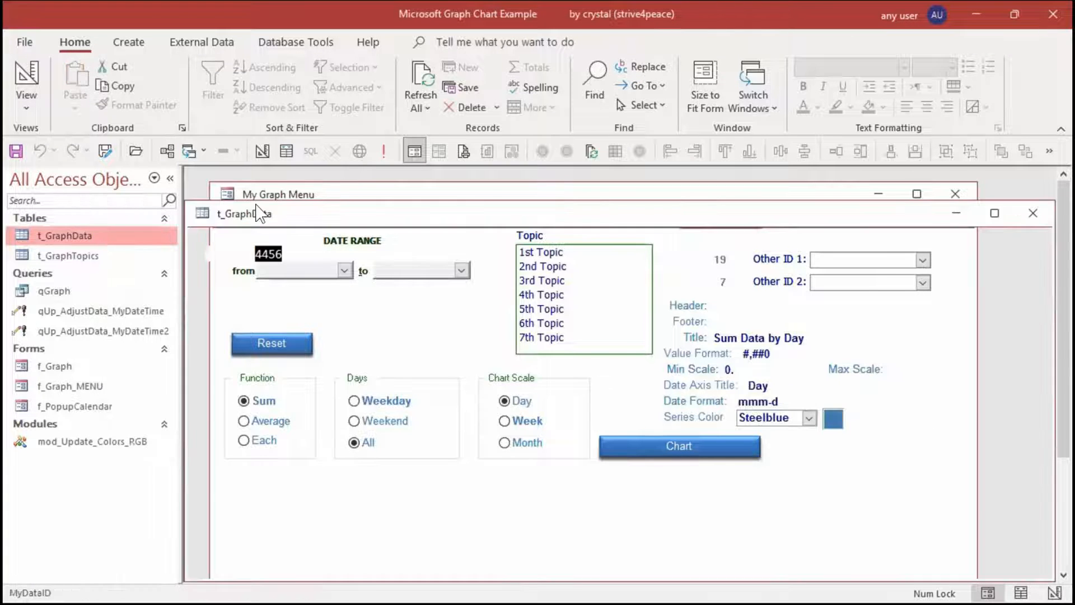
click(610, 253)
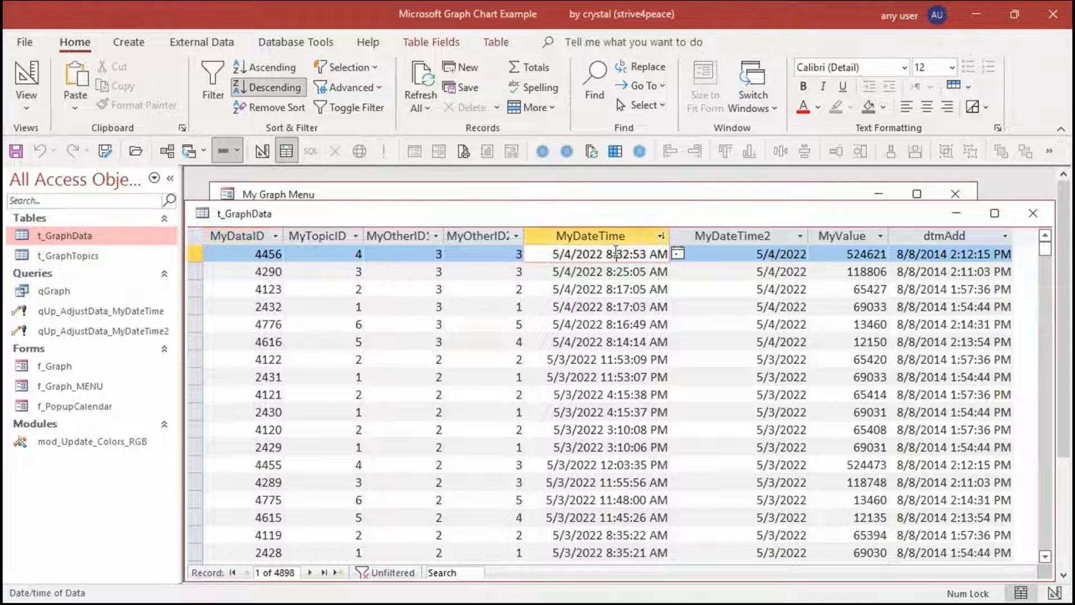
click(1032, 213)
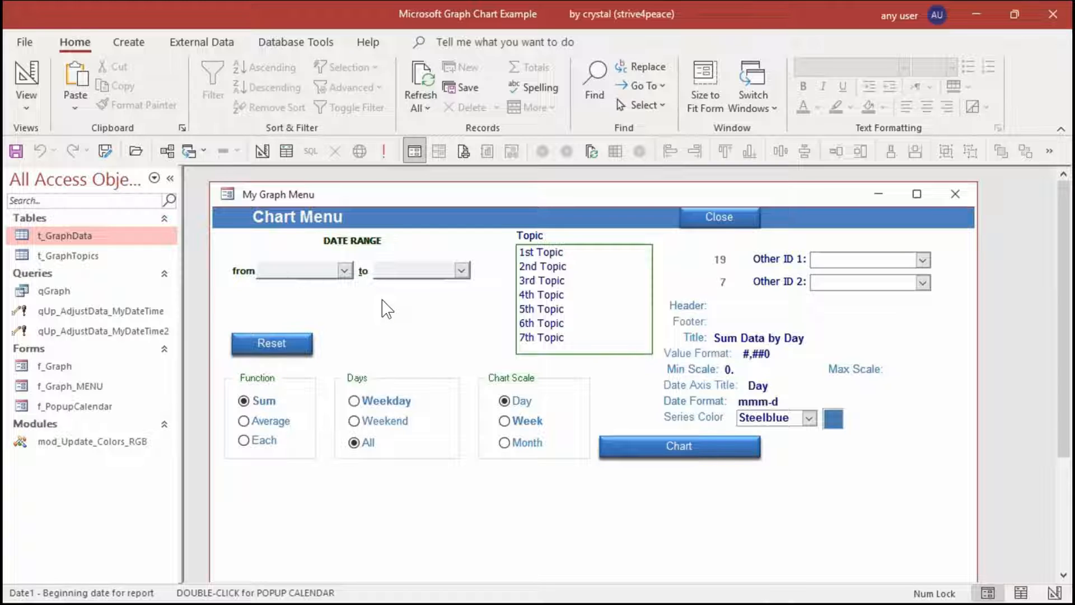
Set the Chart Menu date range from 11/4/2021, six months before 5/4/2022, to 5/4/2022
click(344, 272)
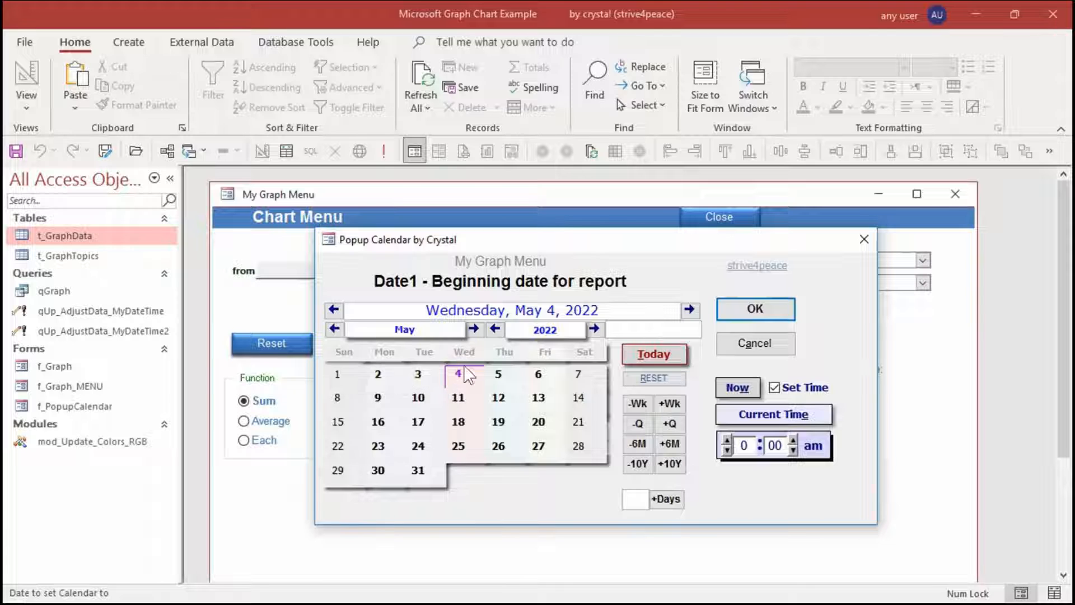
click(637, 443)
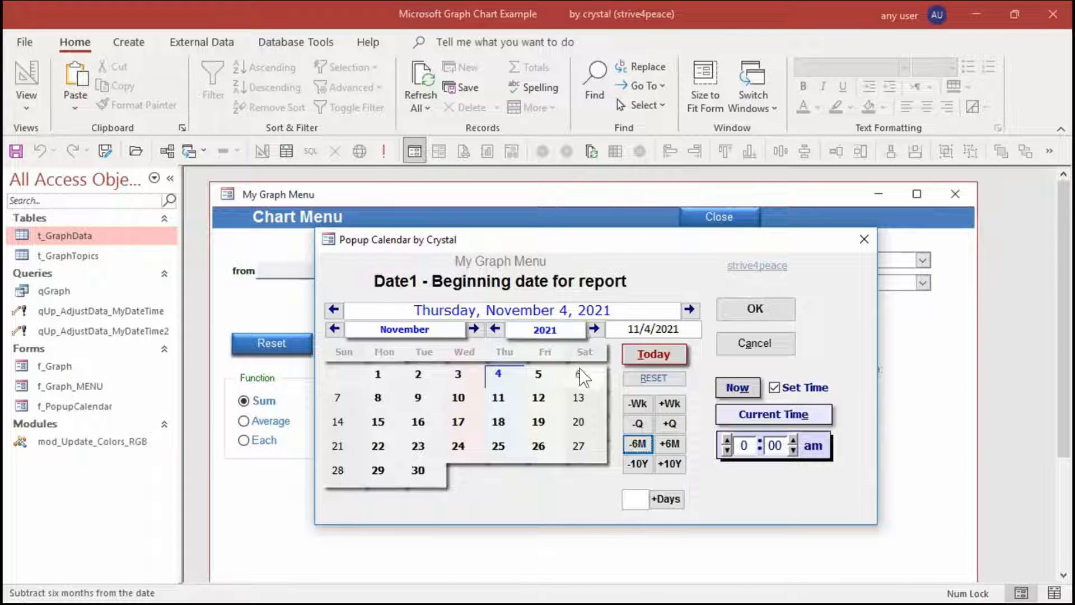
click(755, 309)
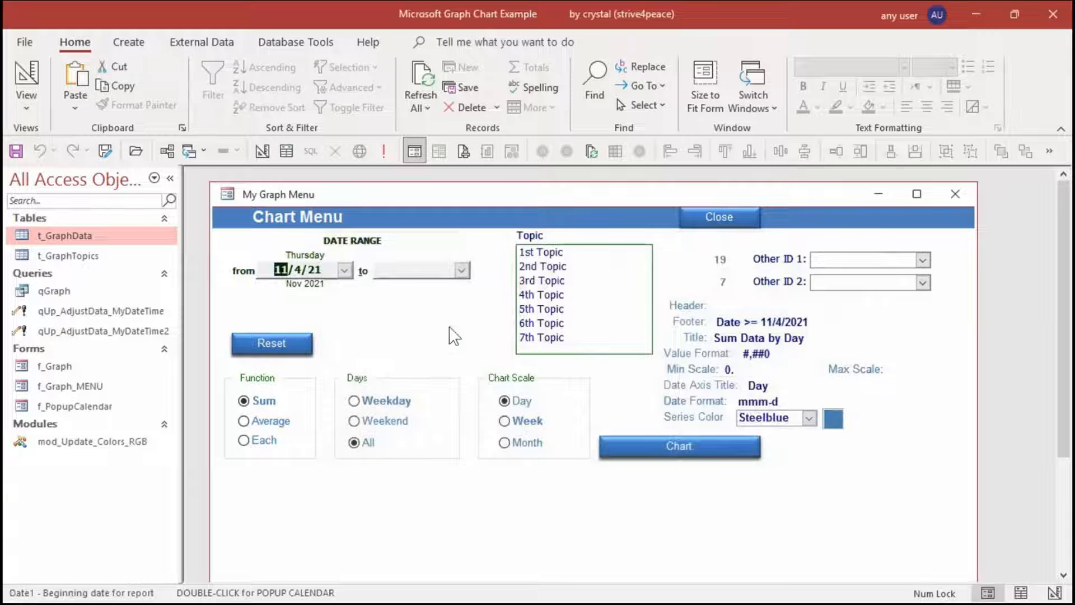
click(458, 268)
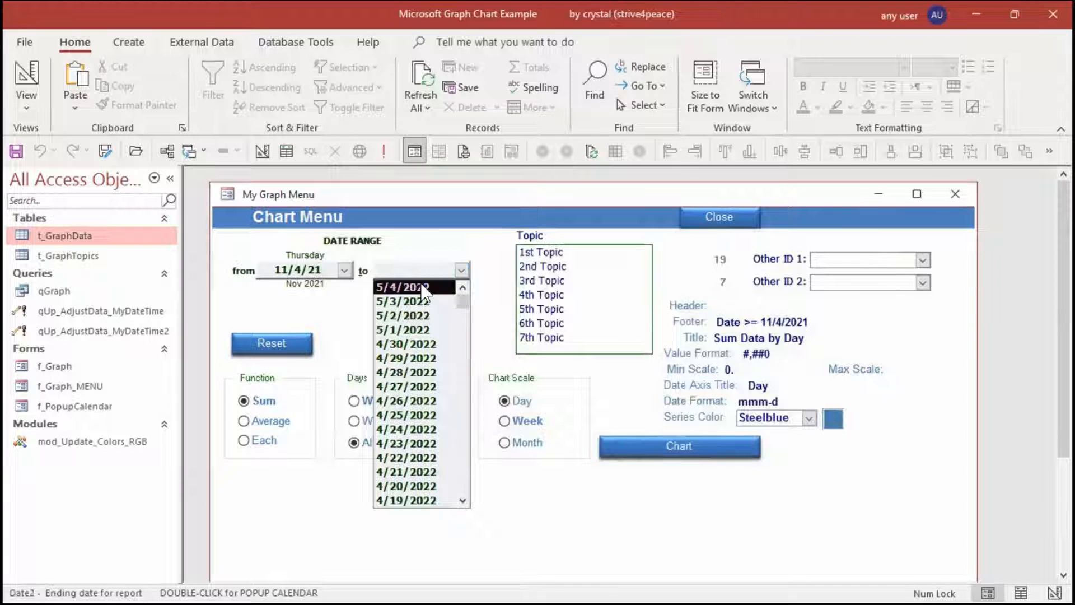
click(414, 287)
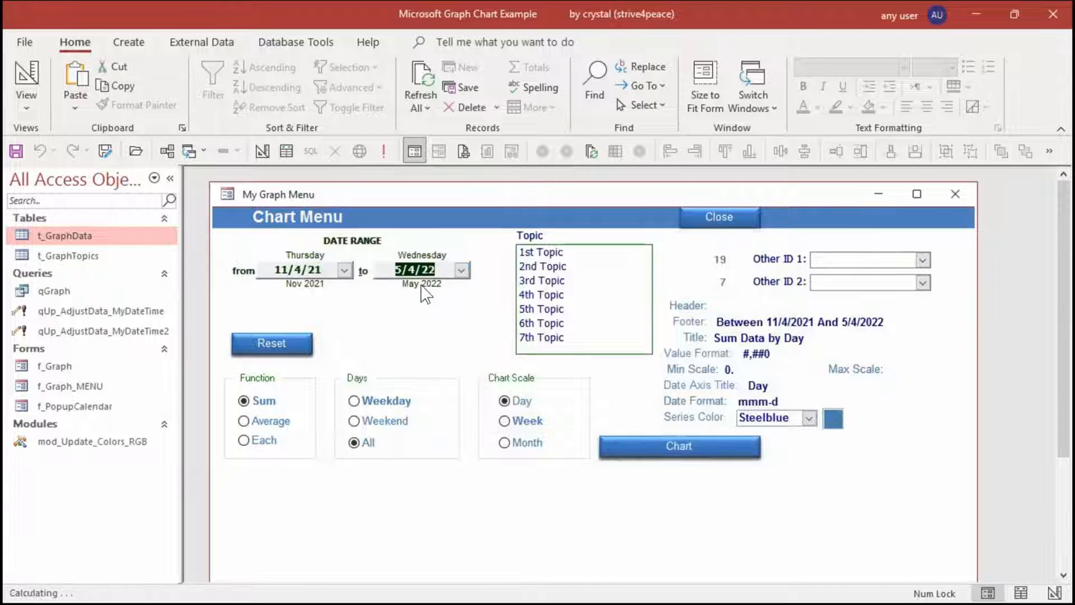
Select 2nd Topic for the chart, view the Sum Data by Day chart maximized, and close it
click(674, 451)
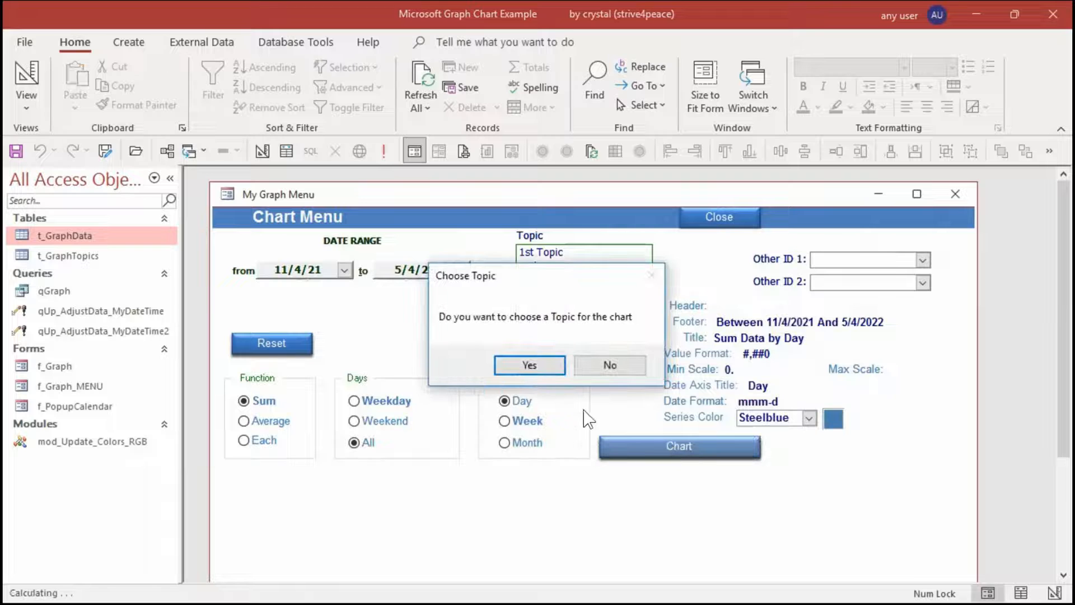
click(524, 366)
click(564, 268)
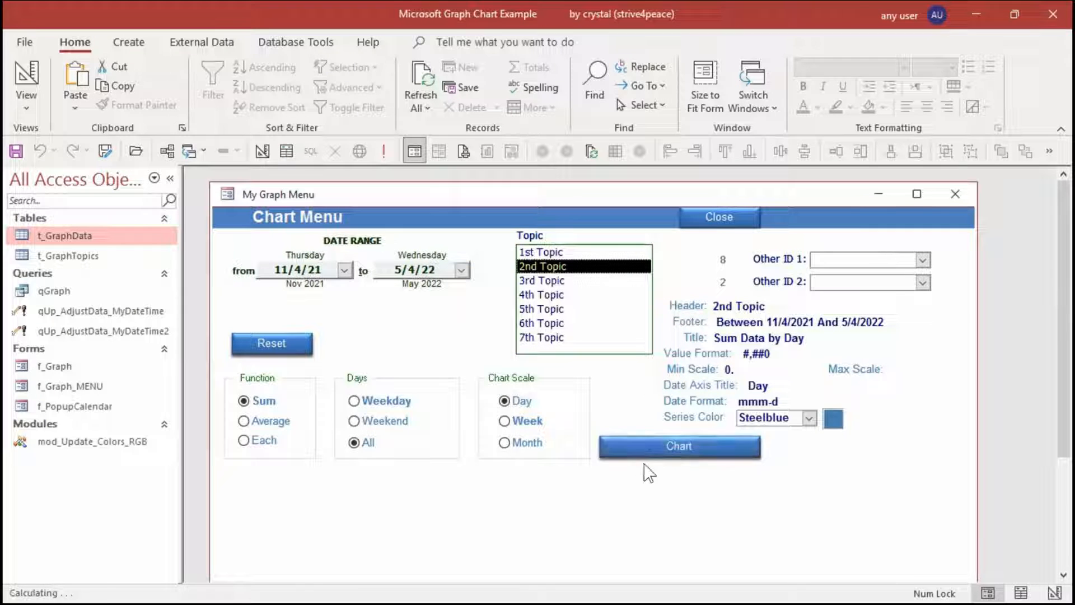
click(665, 451)
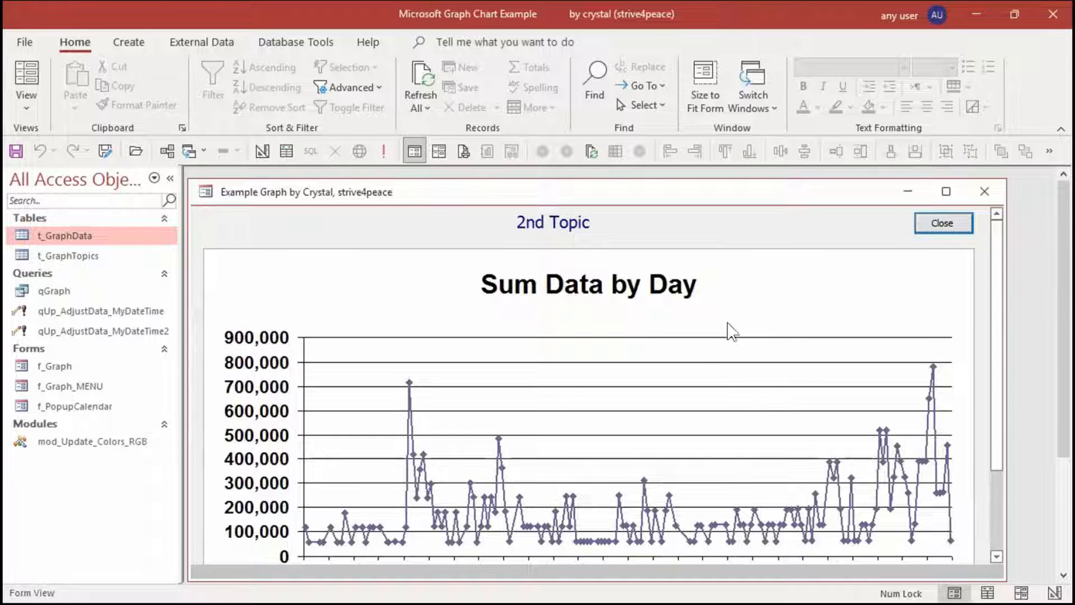
double_click(679, 197)
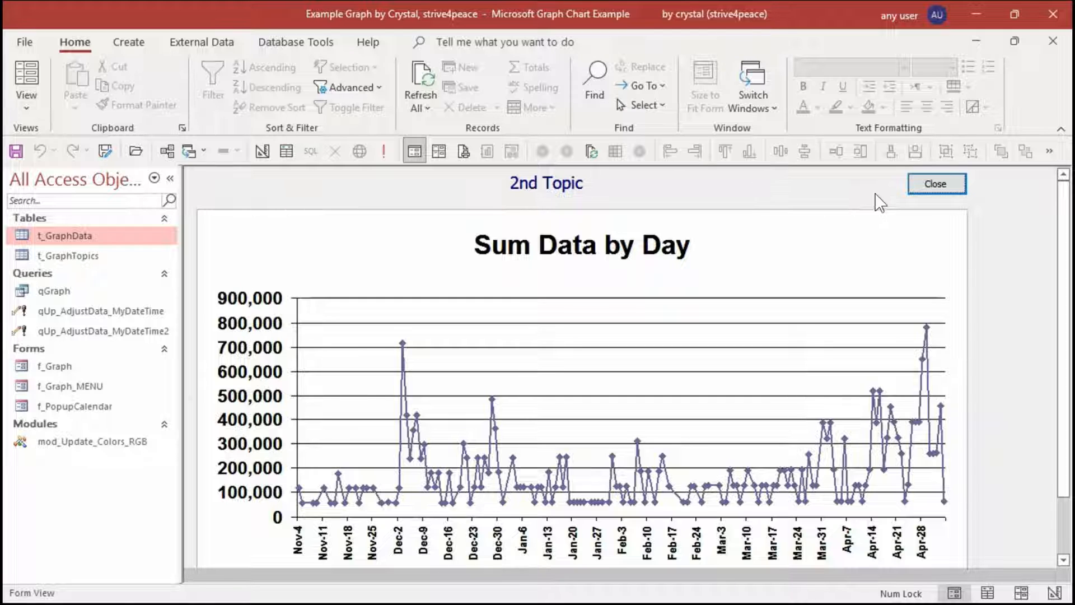
click(949, 184)
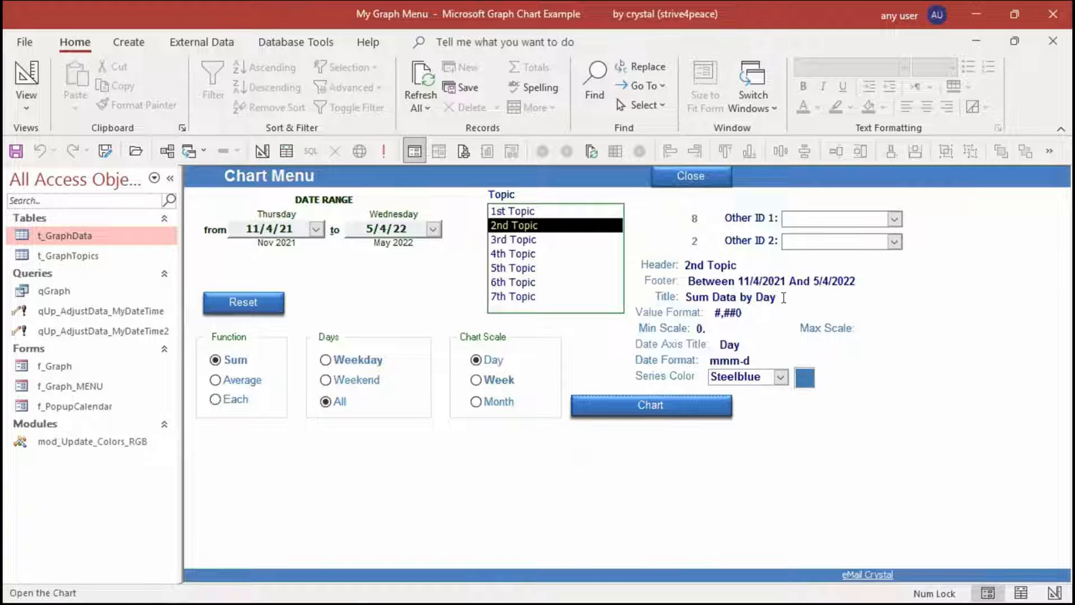
Set the Value Format to #,##0, to show thousands, view the resulting chart, and close it
click(749, 310)
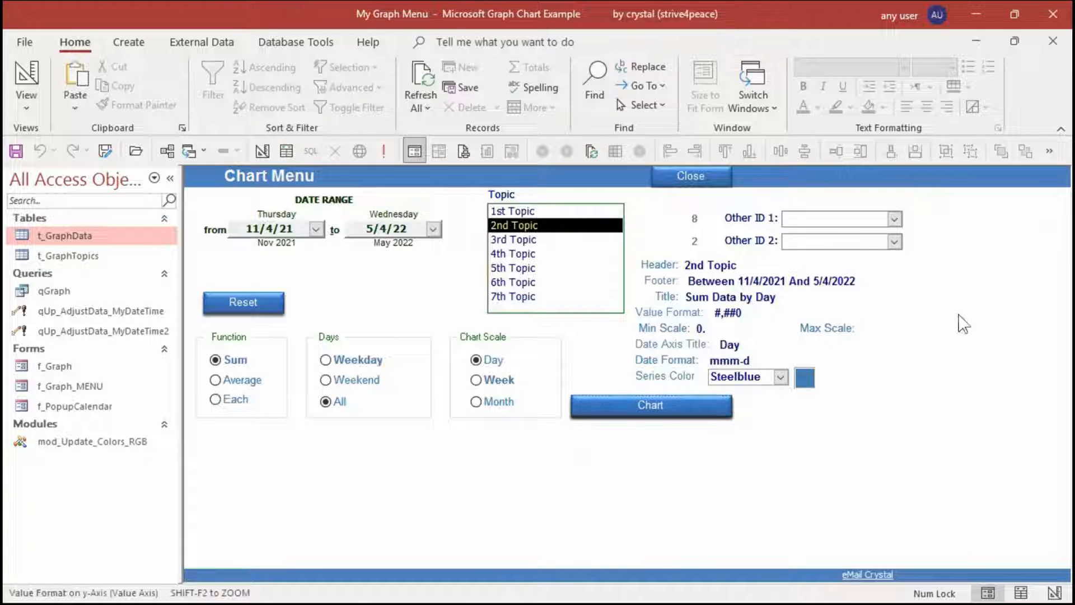
text(,)
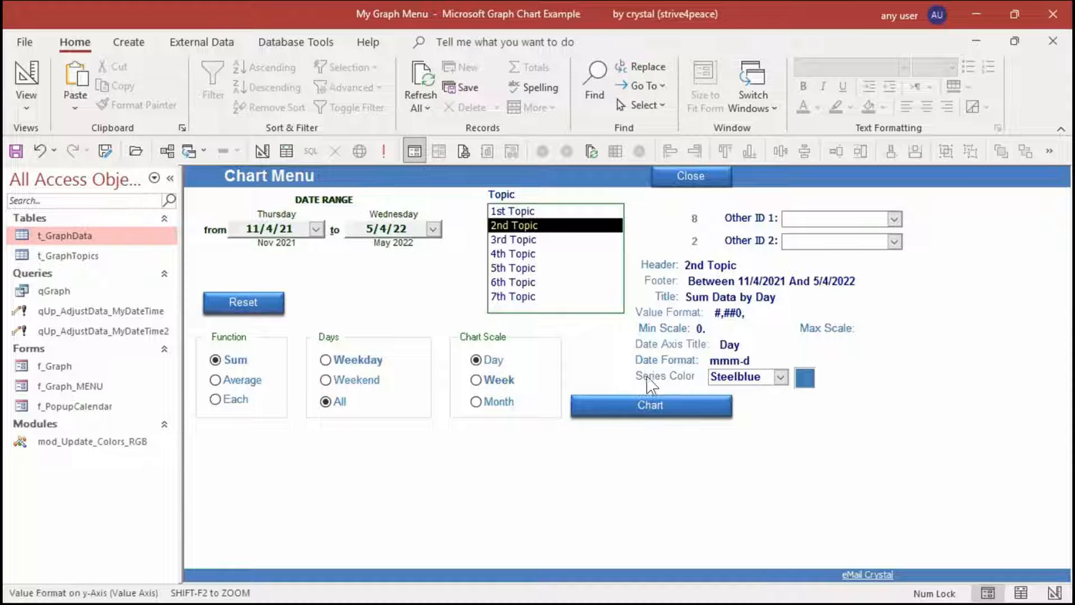
click(653, 402)
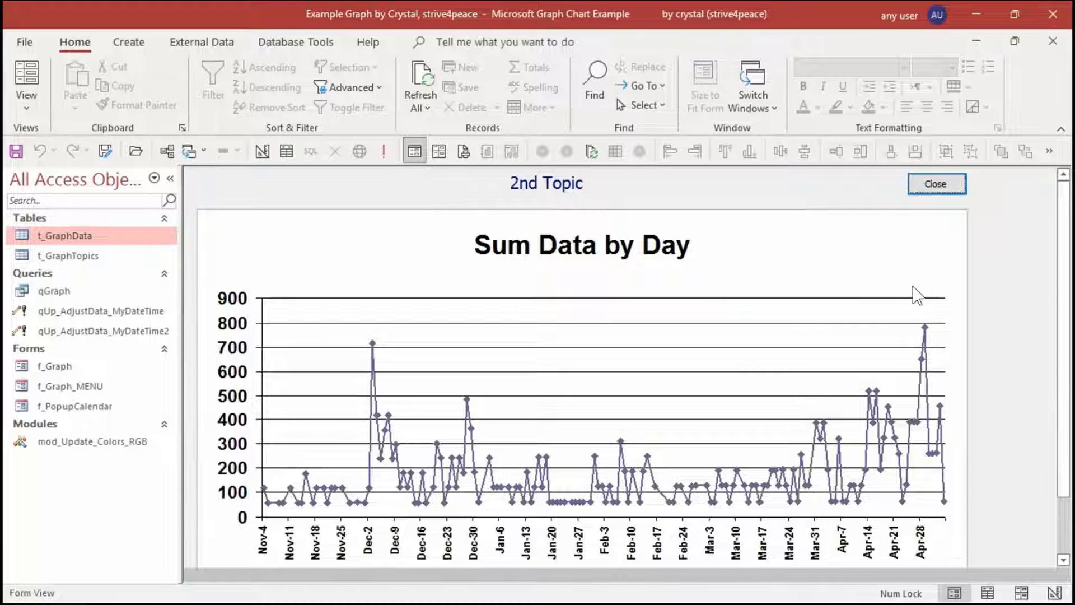
click(932, 184)
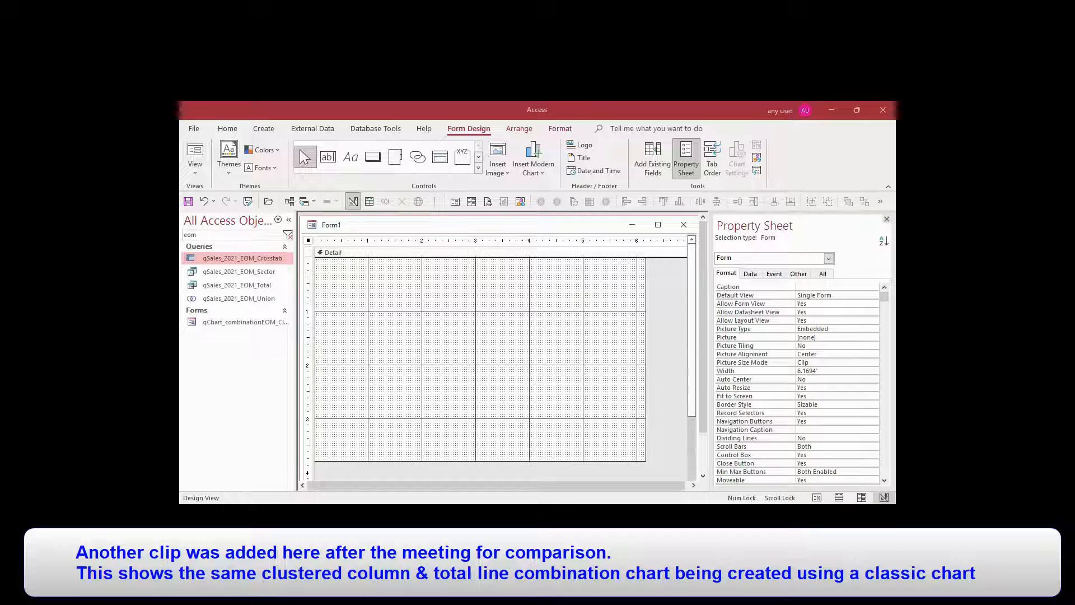
Draw a classic Chart control about 5.8 by 3.5 inches in the Detail section of the blank Form1
click(478, 167)
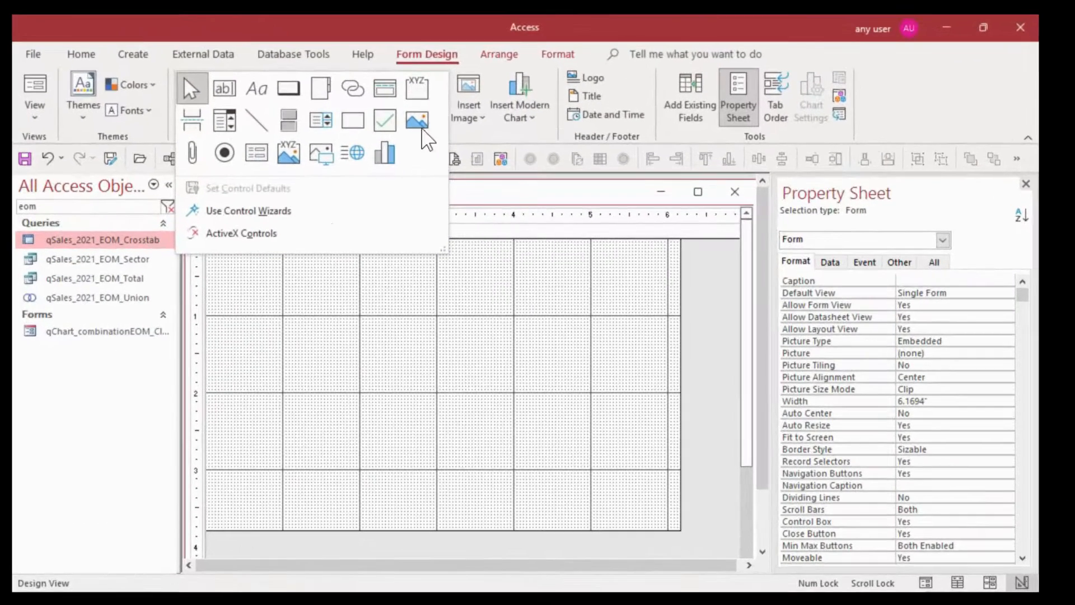
click(392, 154)
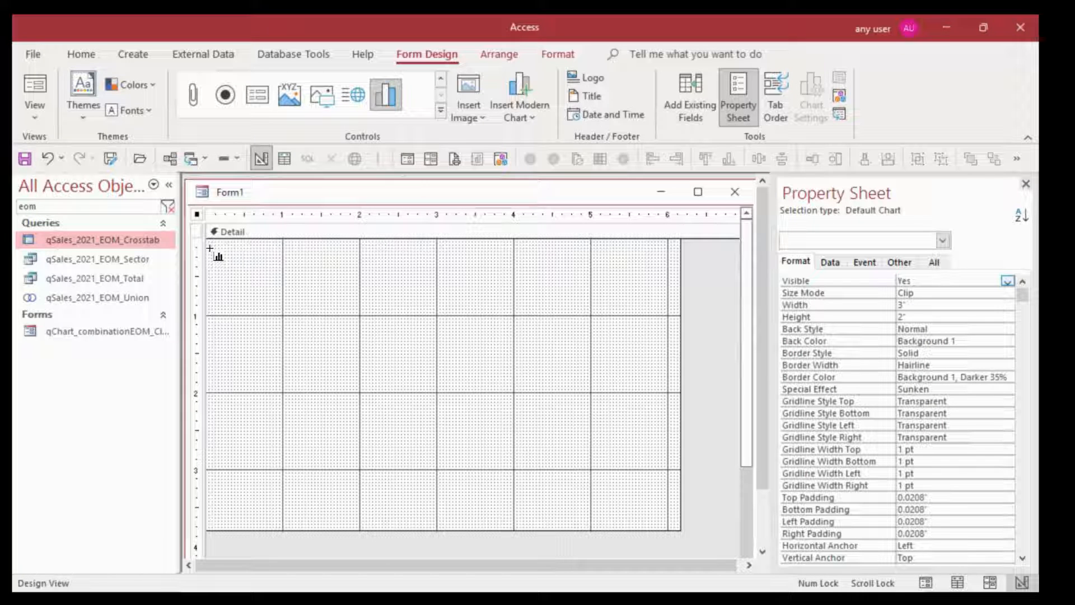
drag(214, 246, 662, 514)
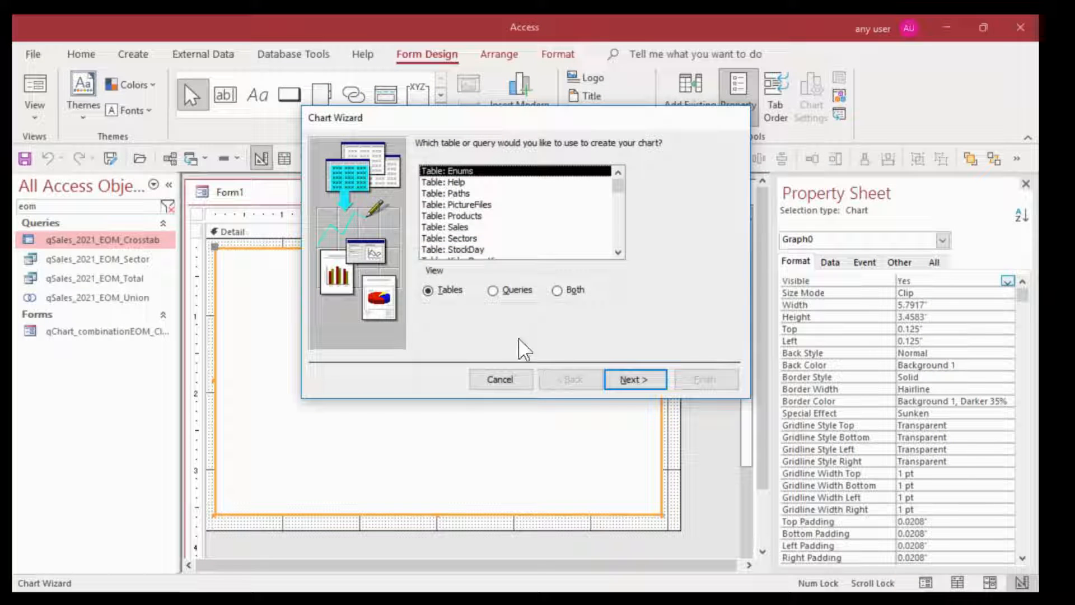
Base the chart on the query qSales_2021_EOM_Crosstab in the Chart Wizard
click(493, 292)
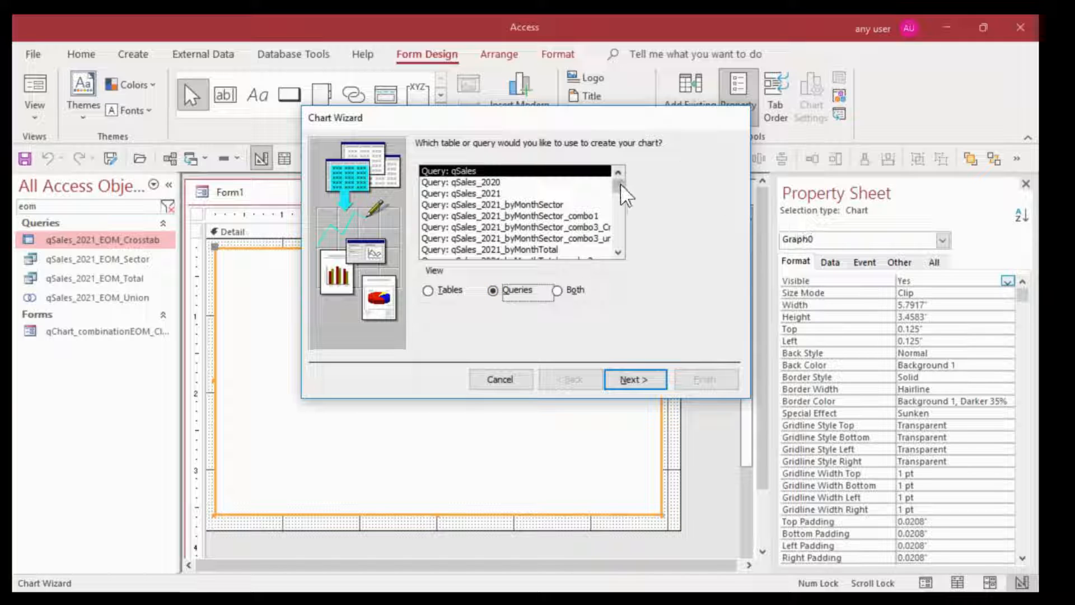
drag(620, 188, 617, 197)
click(518, 215)
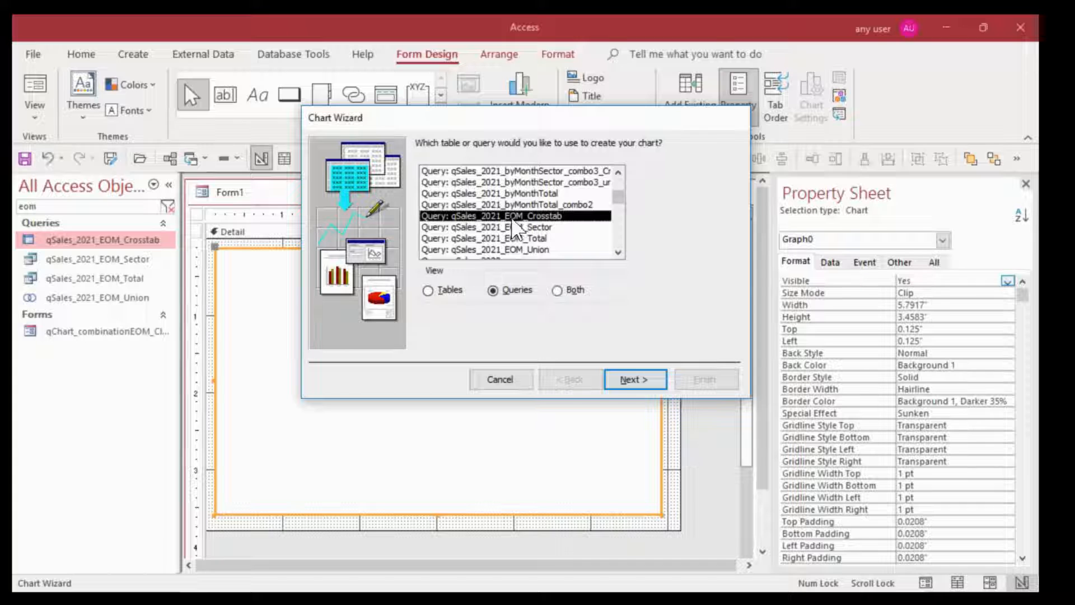
click(638, 380)
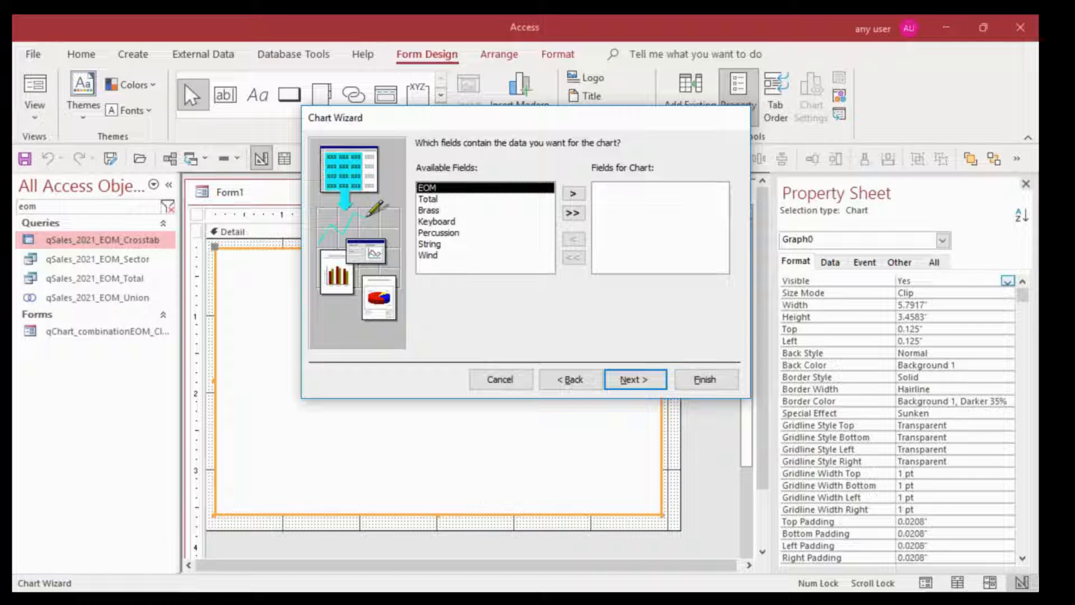
Add as many query fields as allowed to the chart, from EOM and Total through String, and keep the Column Chart type
click(573, 214)
click(528, 354)
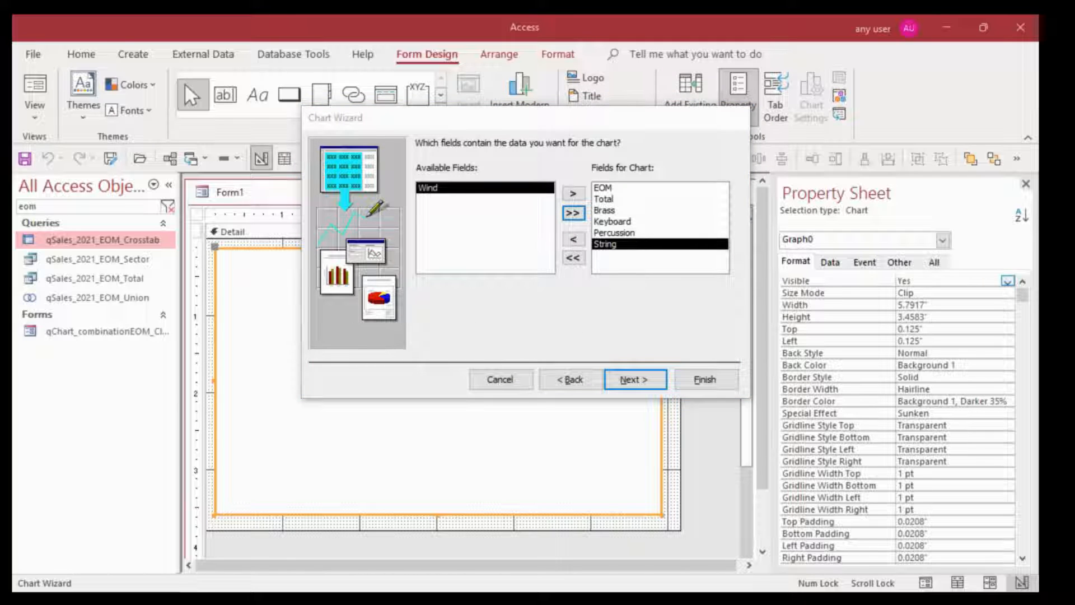
click(653, 385)
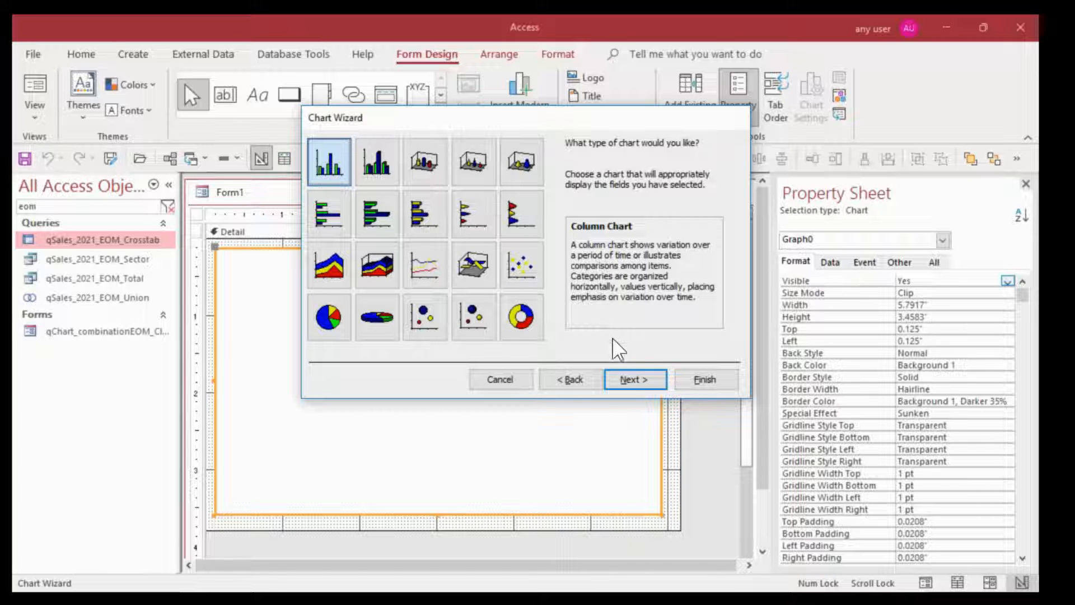
click(644, 385)
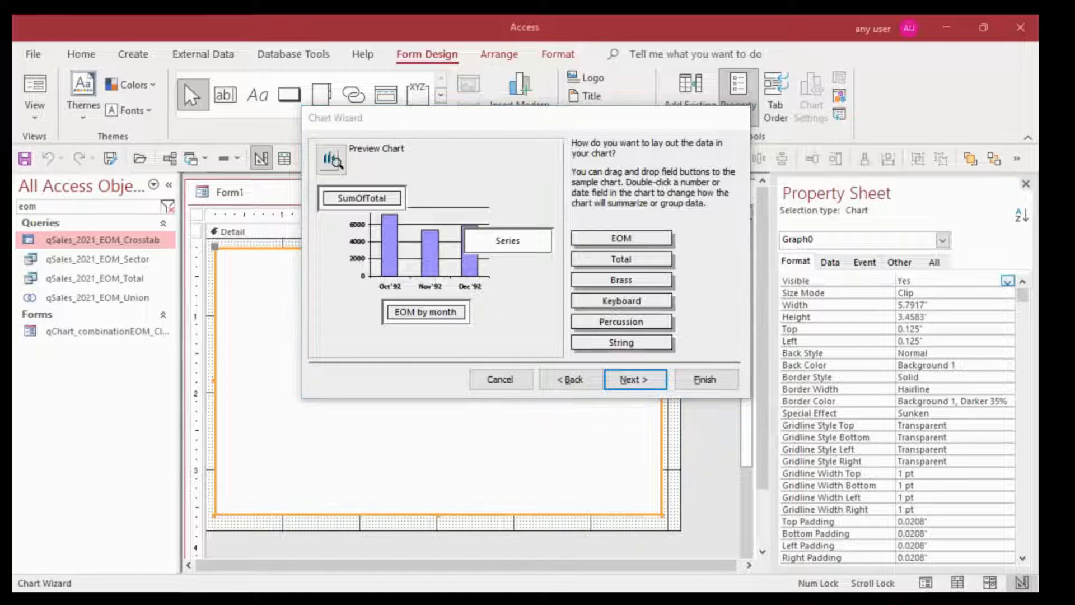
Accept the default data layout, title the chart Sector Sales by Month 2021 with a legend, and finish the wizard
click(635, 380)
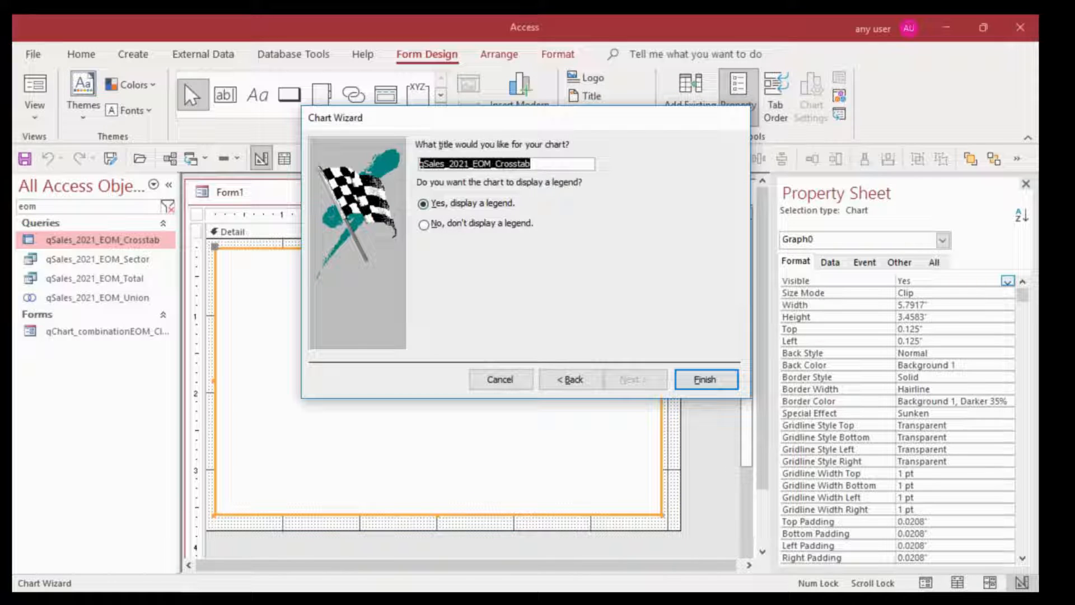
text(Sector Sales by Month 2021)
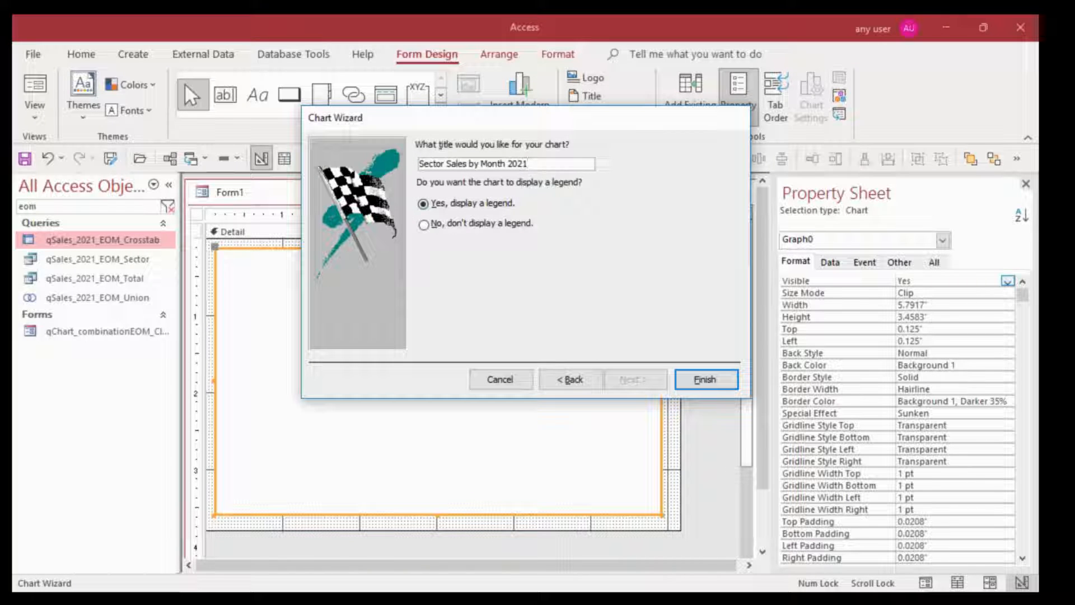
click(707, 380)
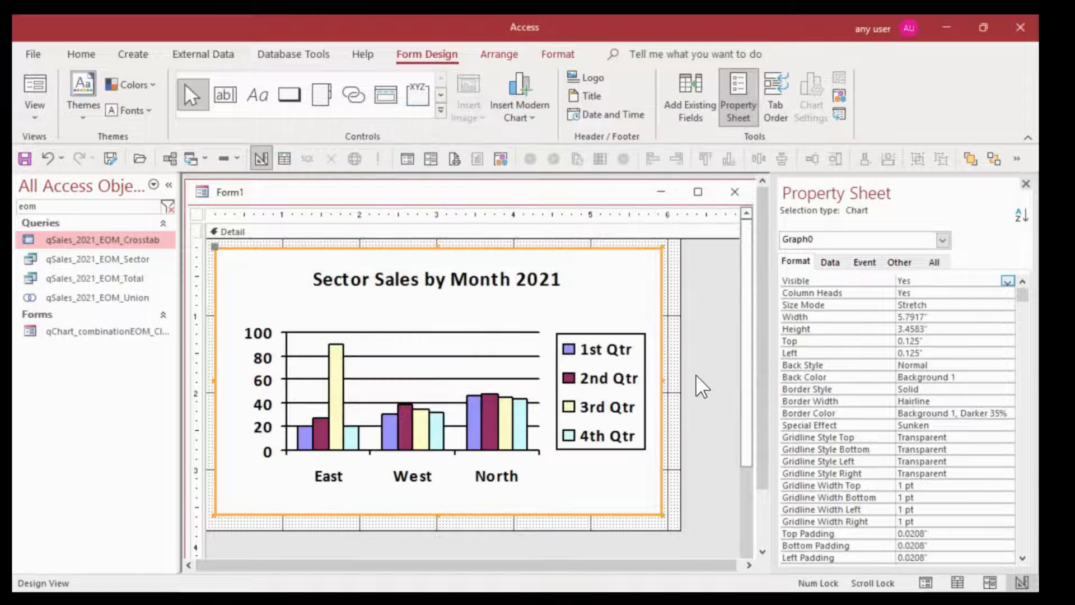
Replace the chart's Row Source statement with the copied crosstab query name, qSales_2021_EOM_Crosstab
click(829, 262)
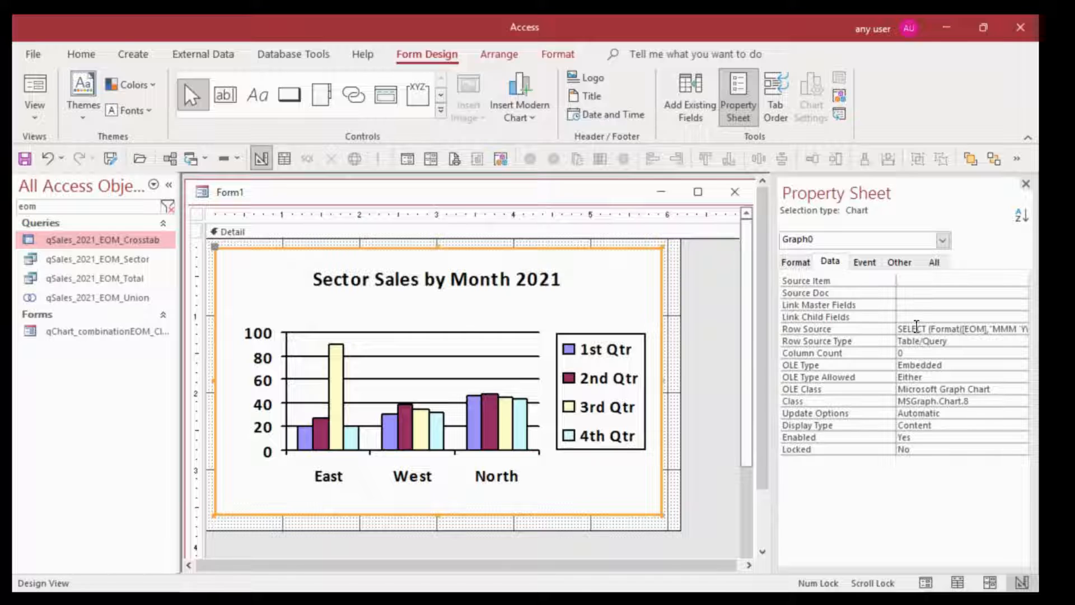
click(942, 330)
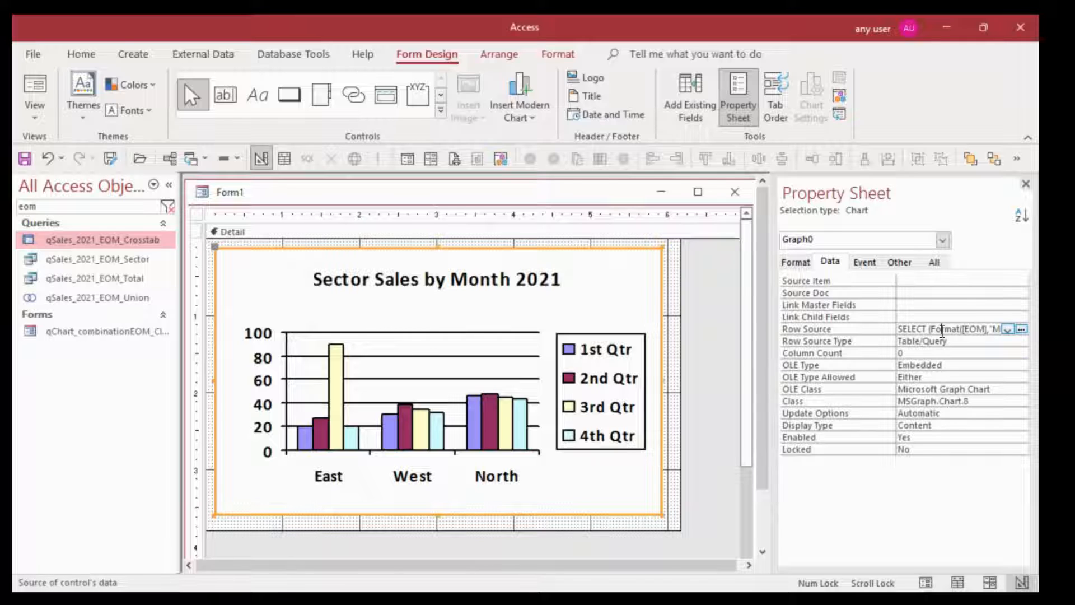
right_click(100, 240)
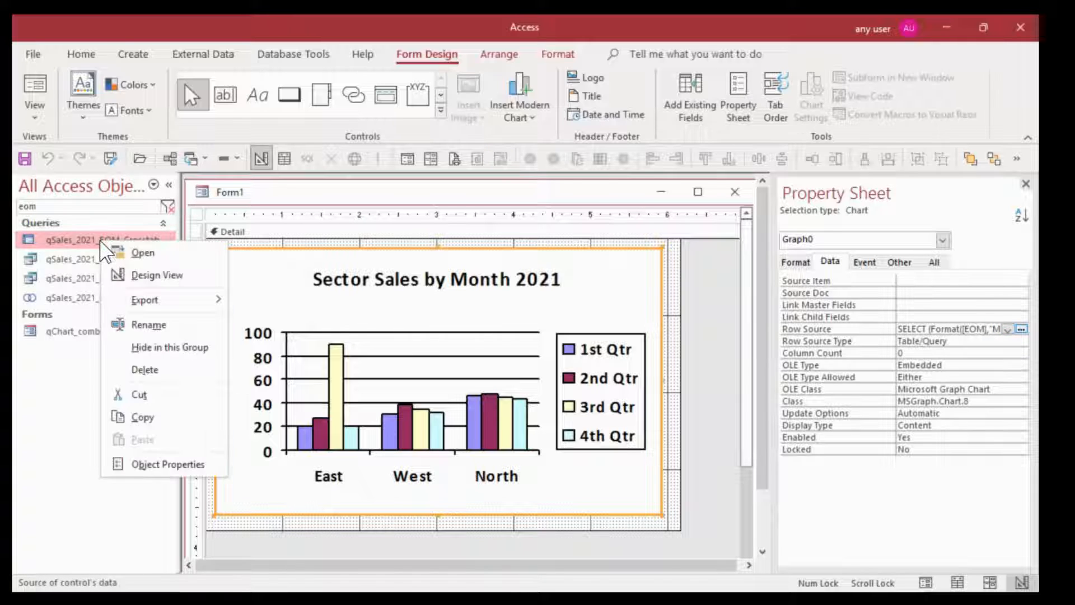
click(148, 320)
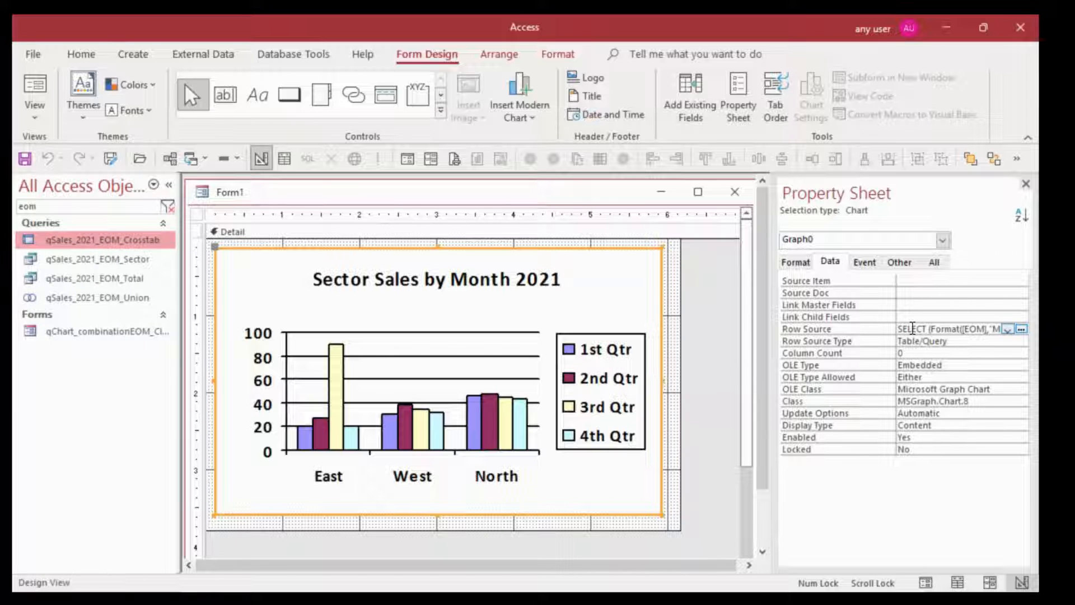
click(912, 329)
key(F2)
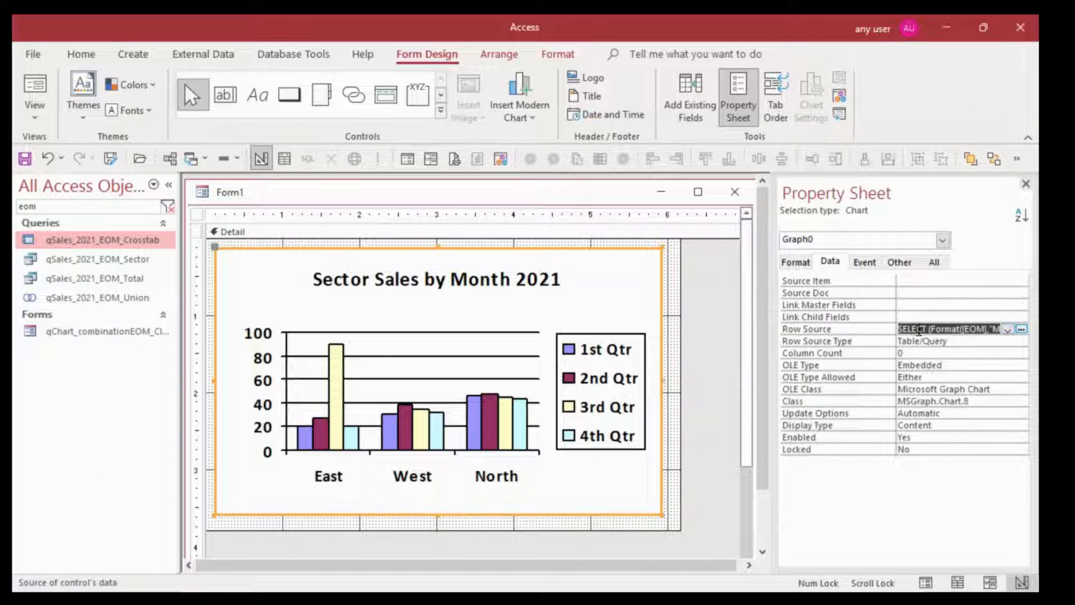
key(ctrl+v)
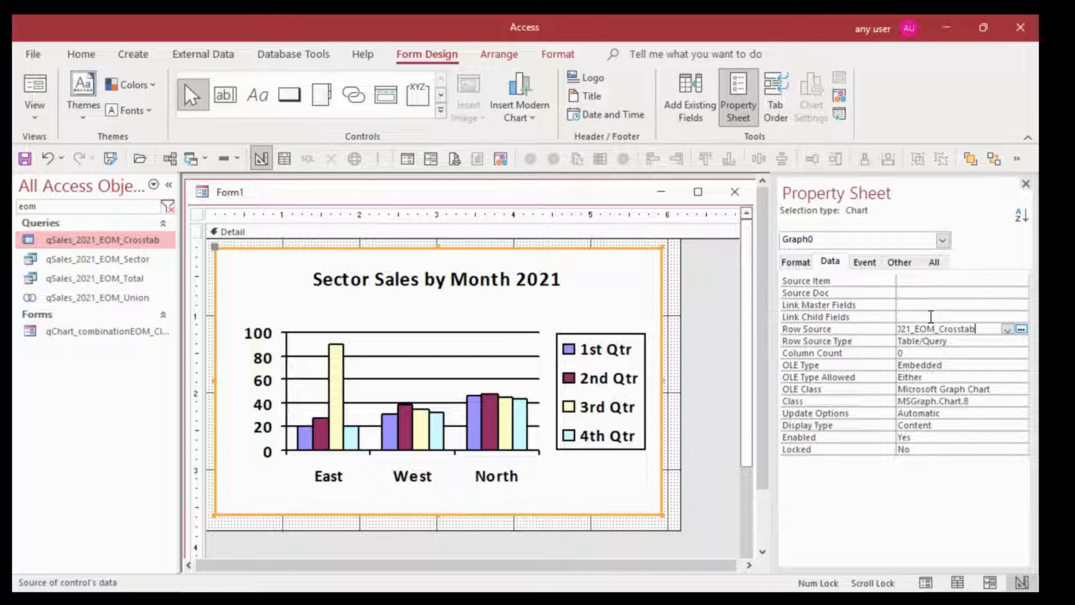
click(954, 342)
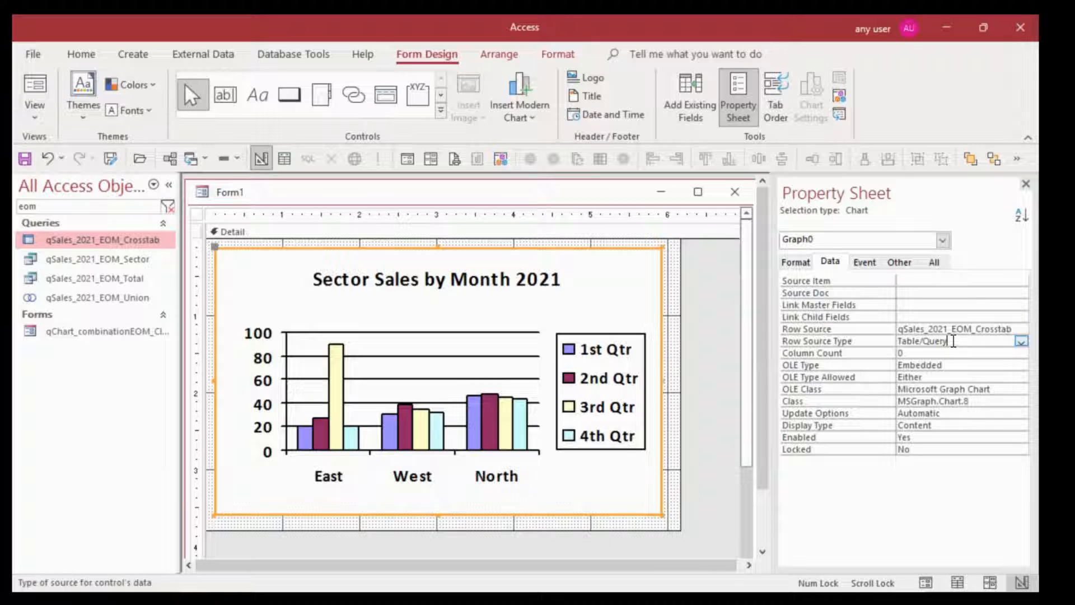
Check the datasheet of the crosstab query behind the chart's Row Source, close it, and preview the chart in Form View
click(948, 329)
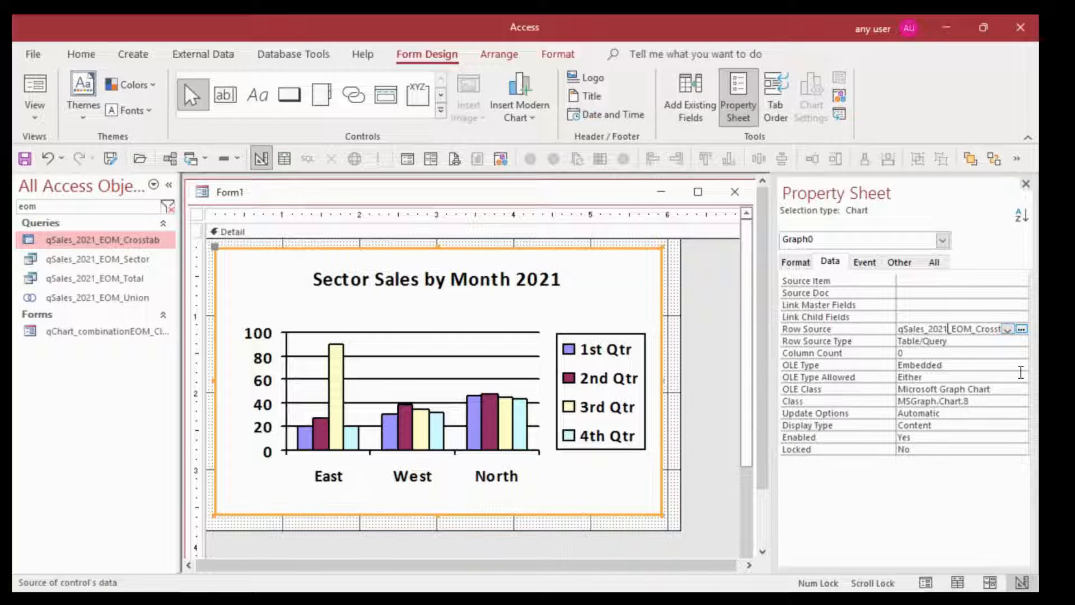
click(1021, 329)
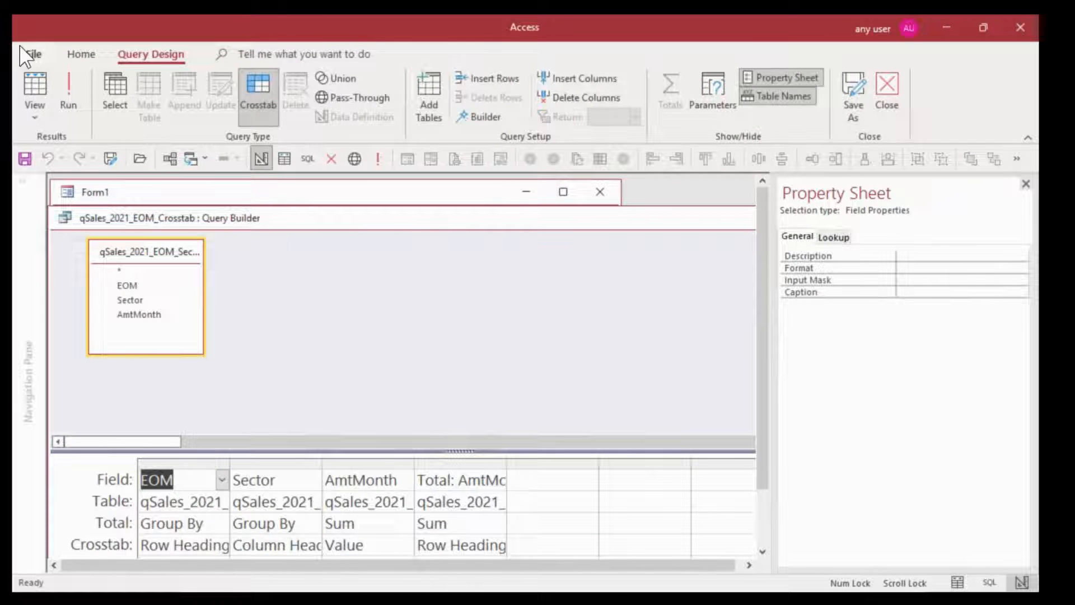
click(35, 84)
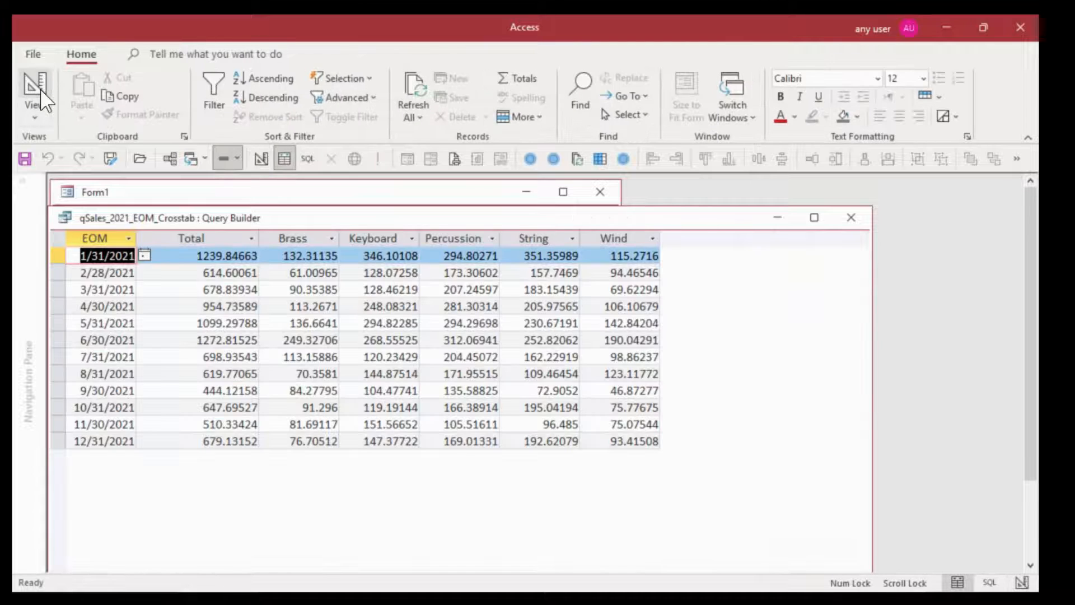
click(861, 221)
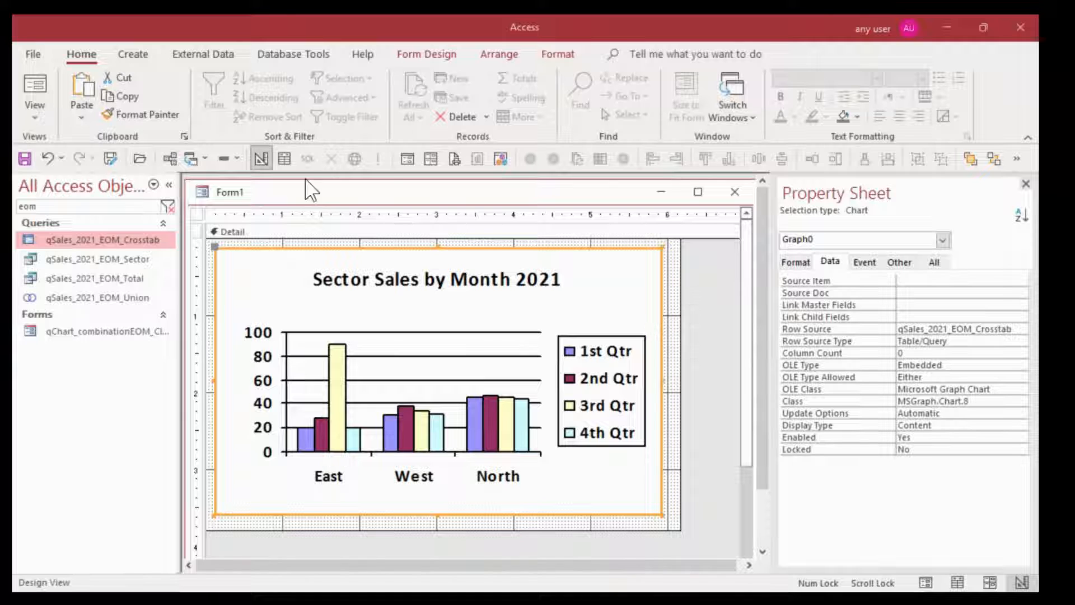
click(407, 158)
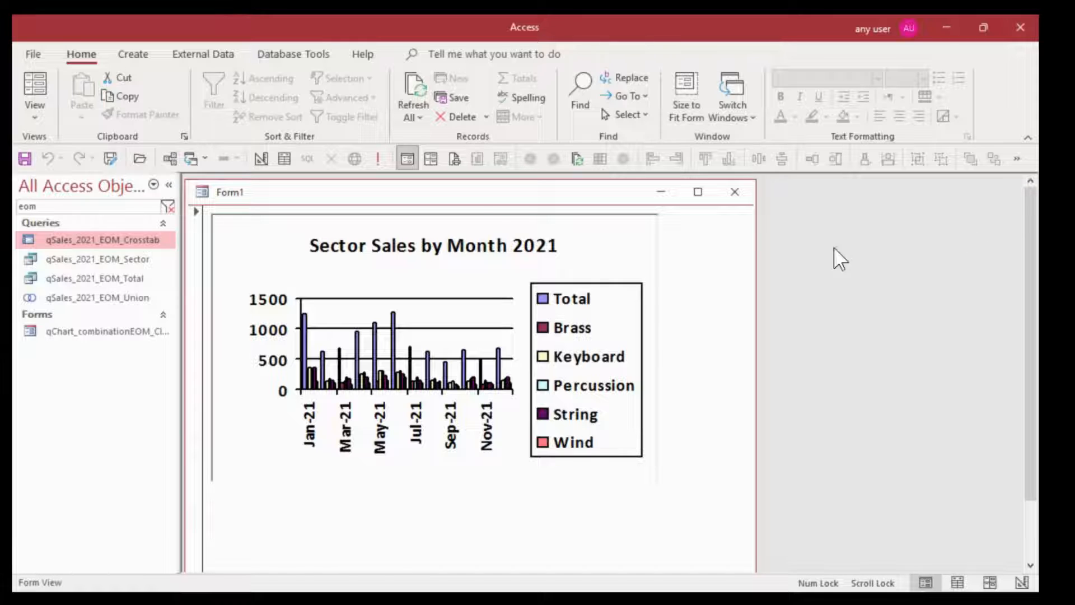
Return the form to Design View, open the chart for editing, and set the legend placement to Bottom
click(260, 157)
double_click(261, 285)
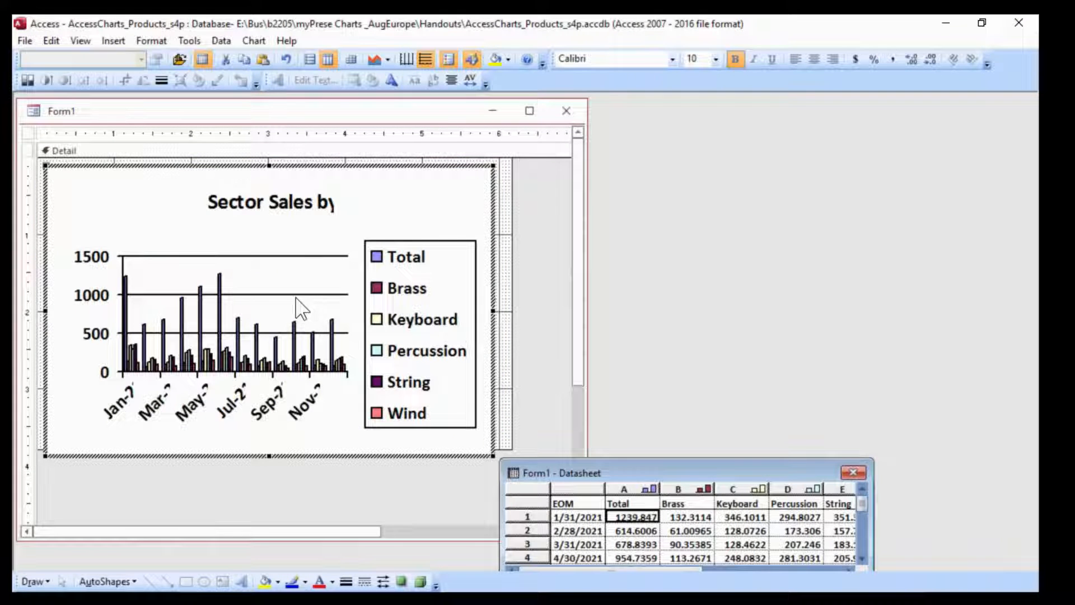
right_click(405, 286)
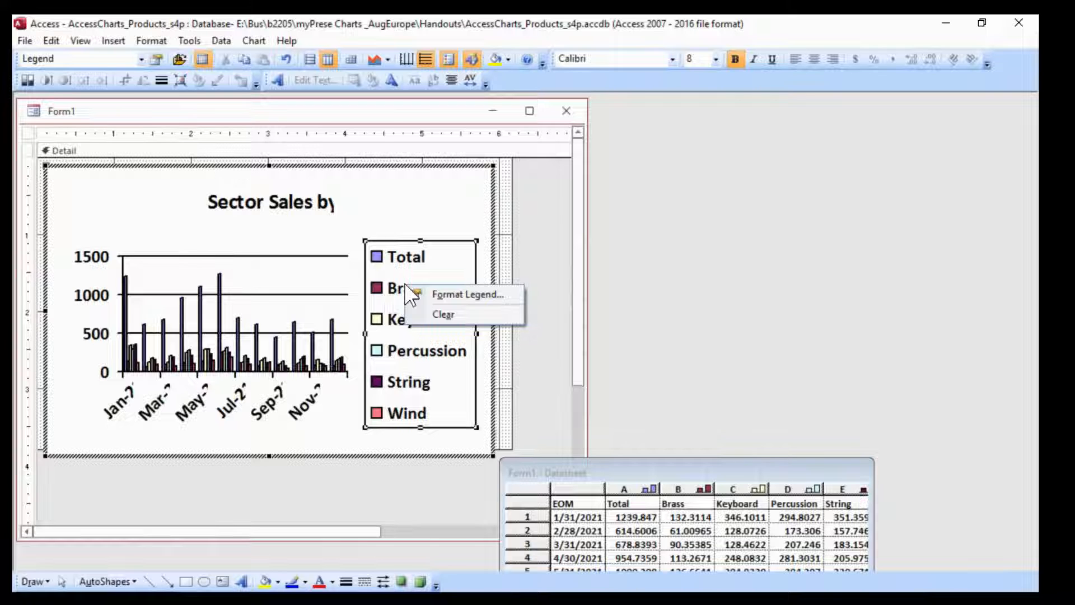
click(477, 297)
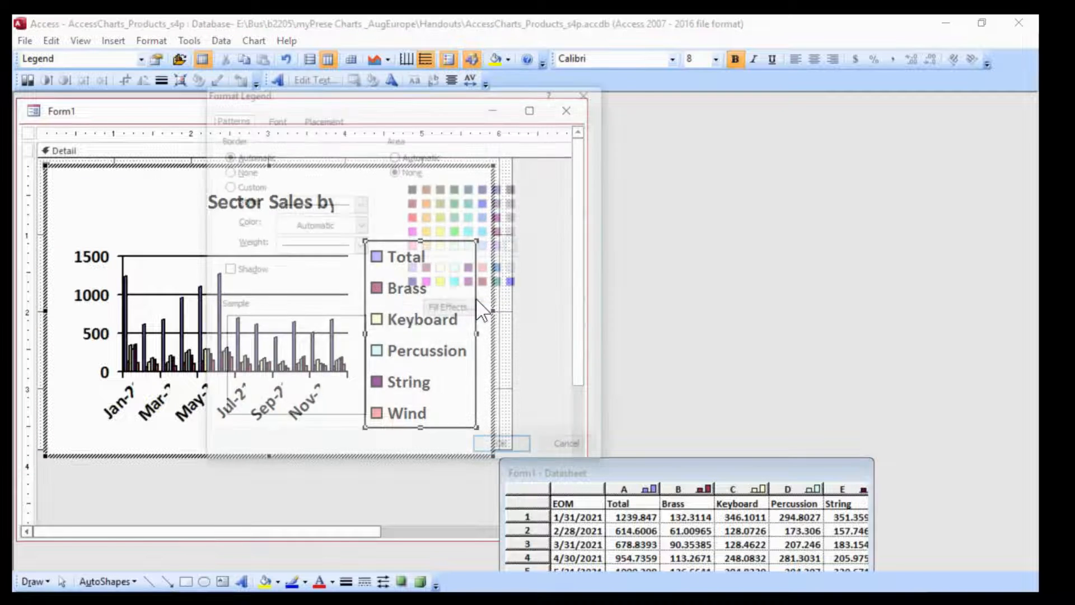
click(323, 118)
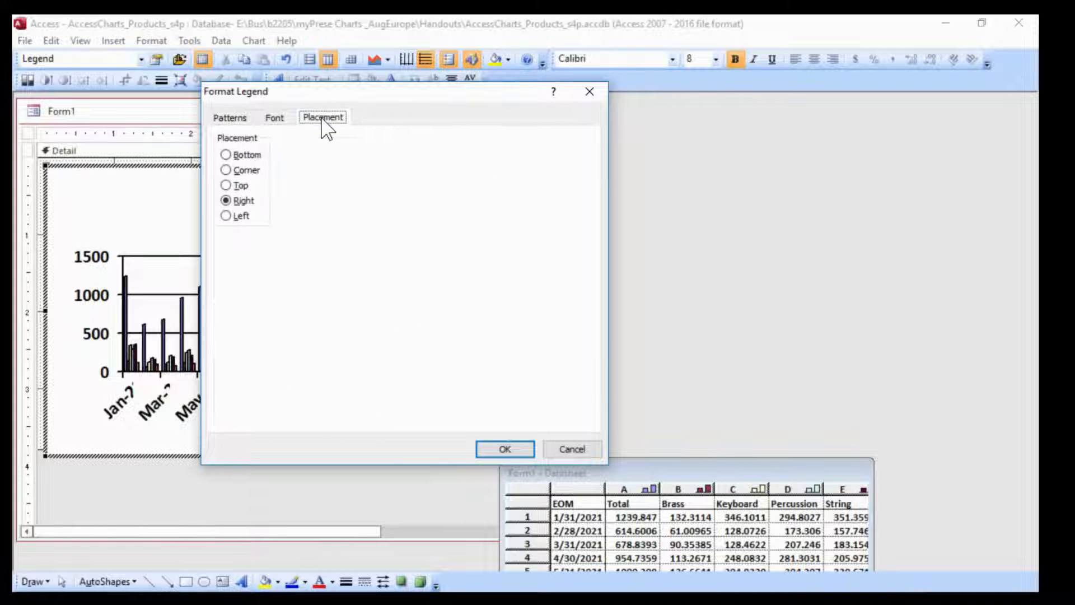
click(228, 156)
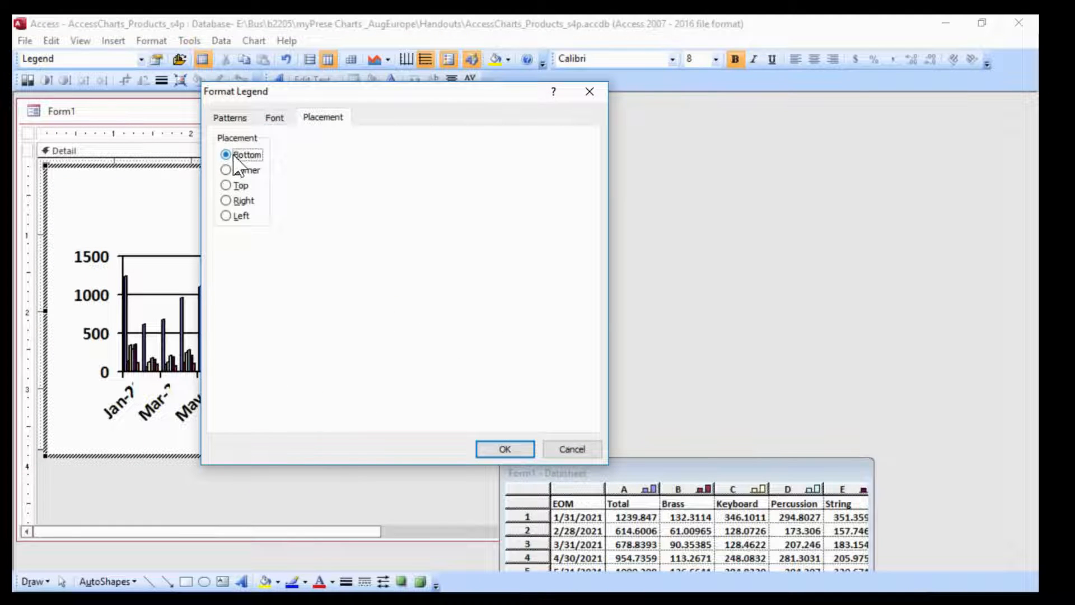
click(528, 451)
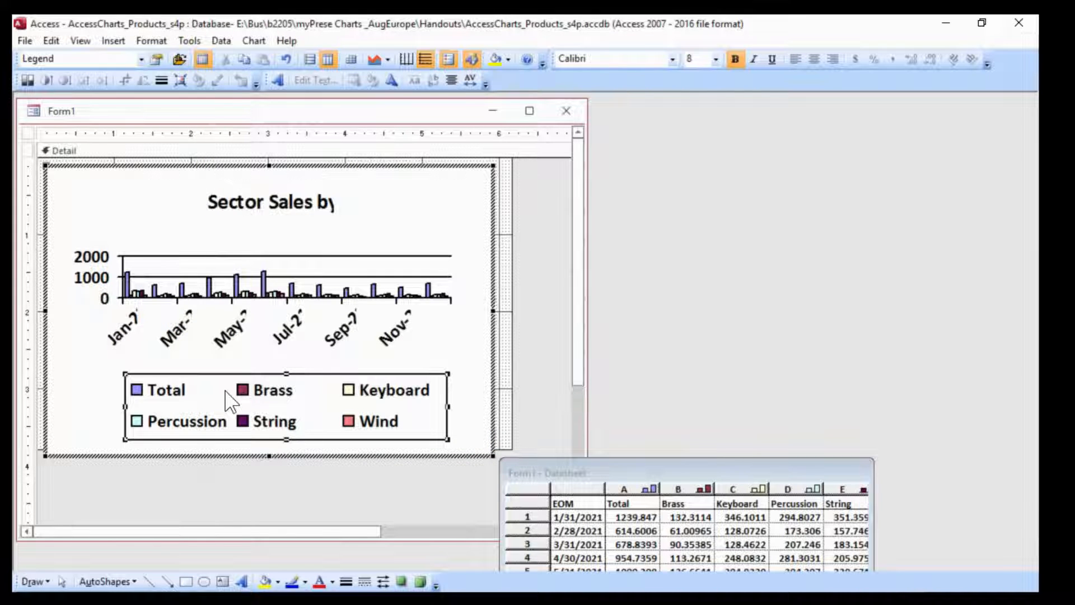
Format the legend font as Calibri Regular, size 10, with Auto scale turned off
right_click(326, 388)
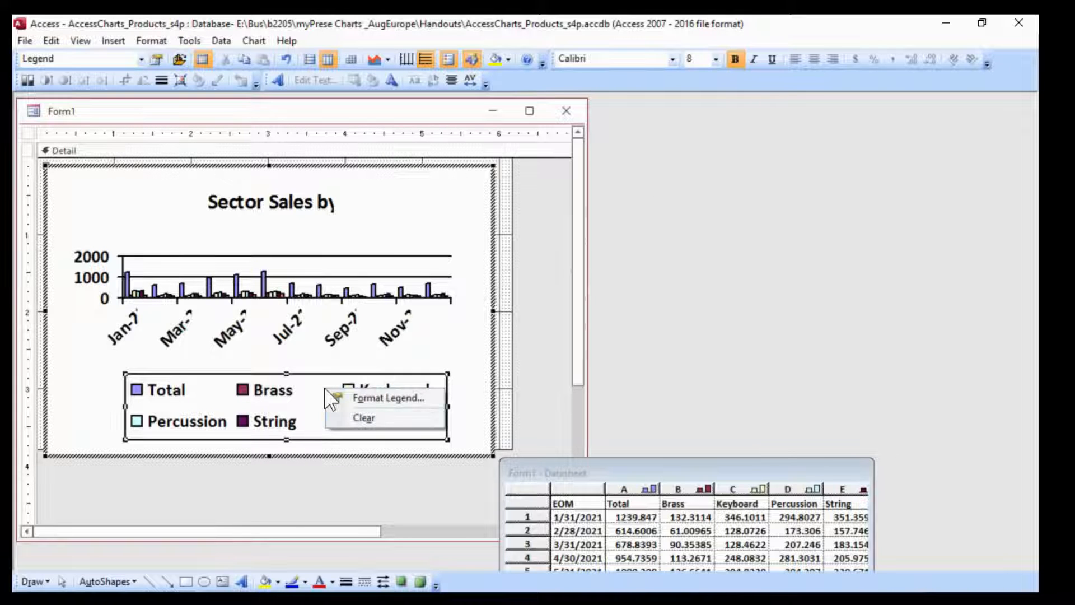
click(394, 398)
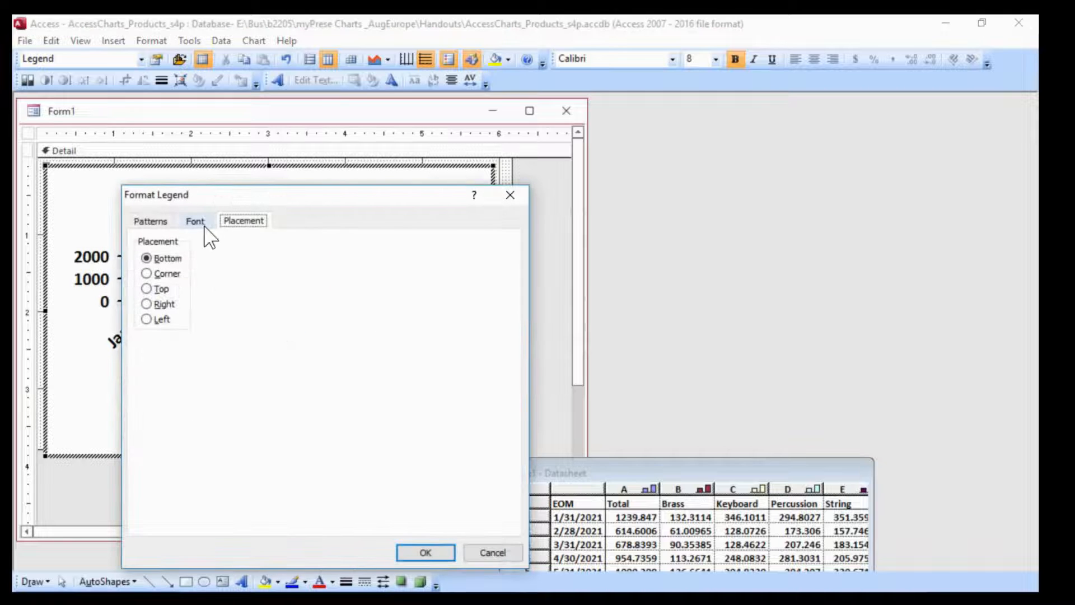
click(205, 220)
drag(419, 200, 731, 127)
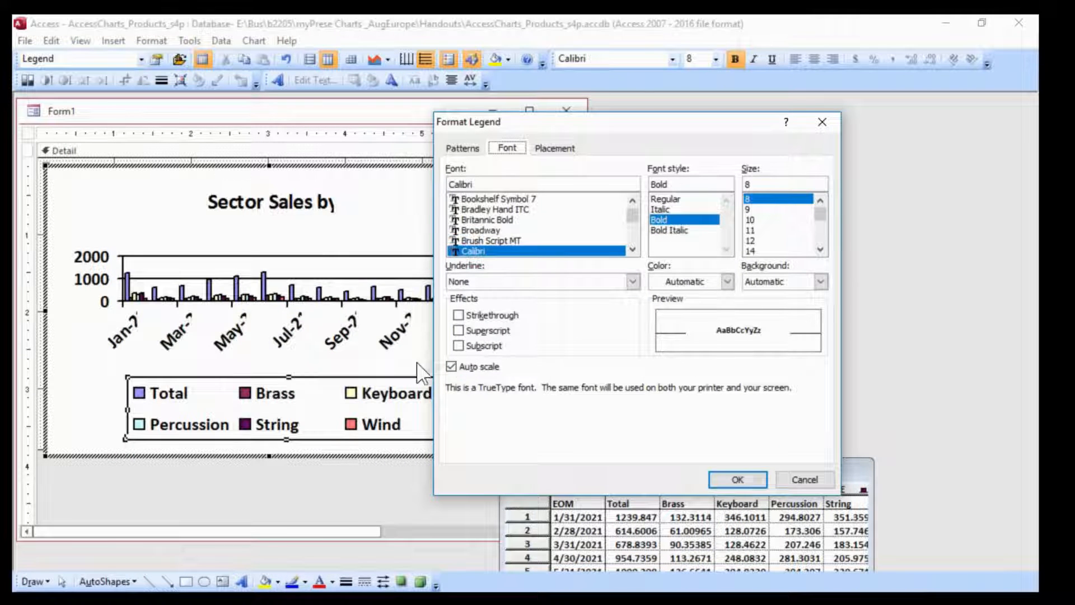
click(457, 365)
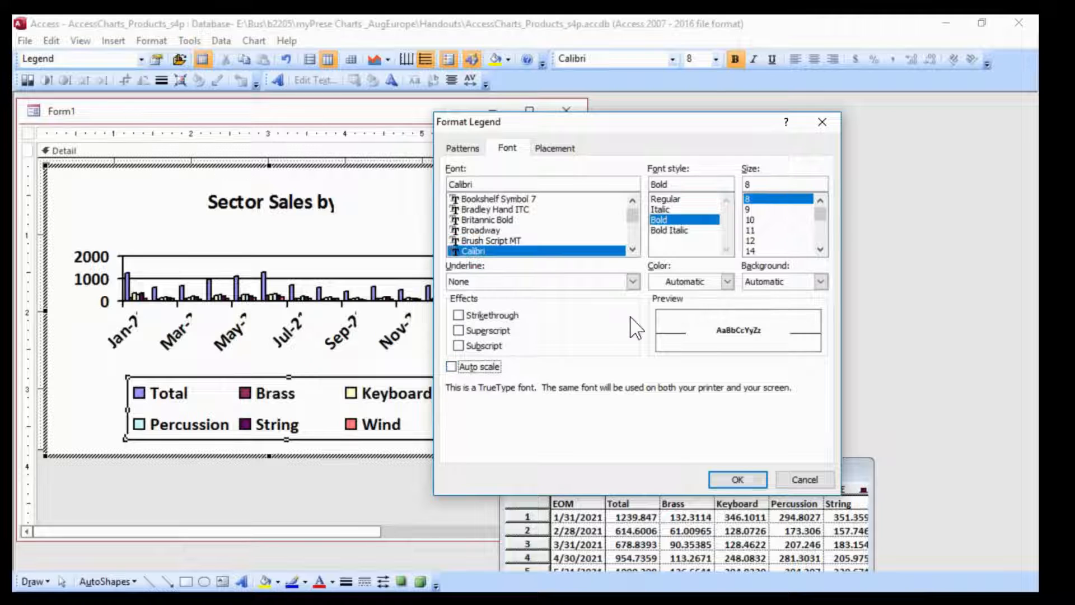
click(755, 220)
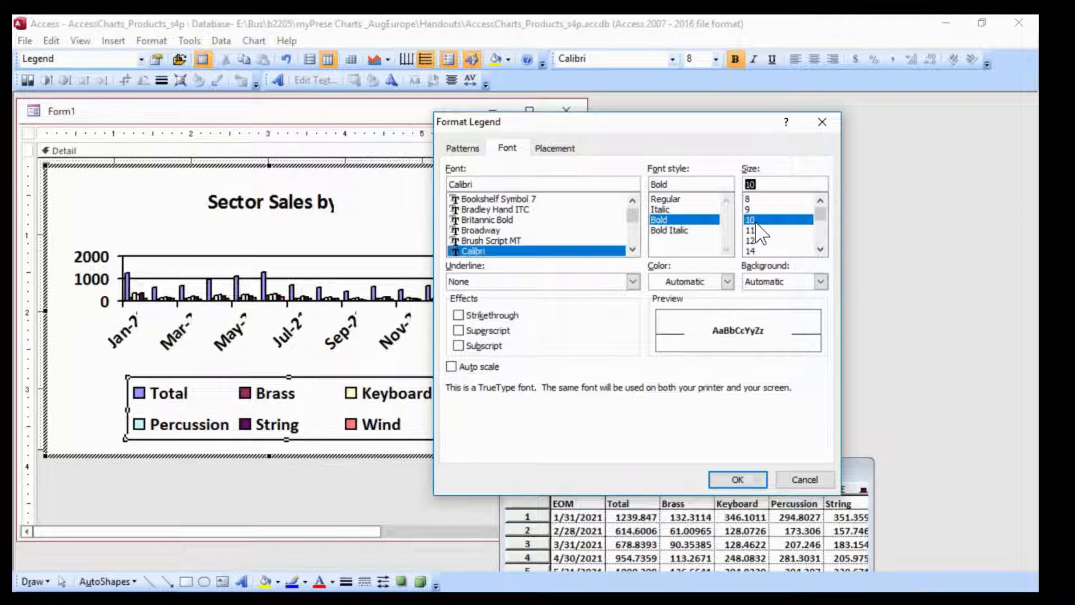
click(674, 198)
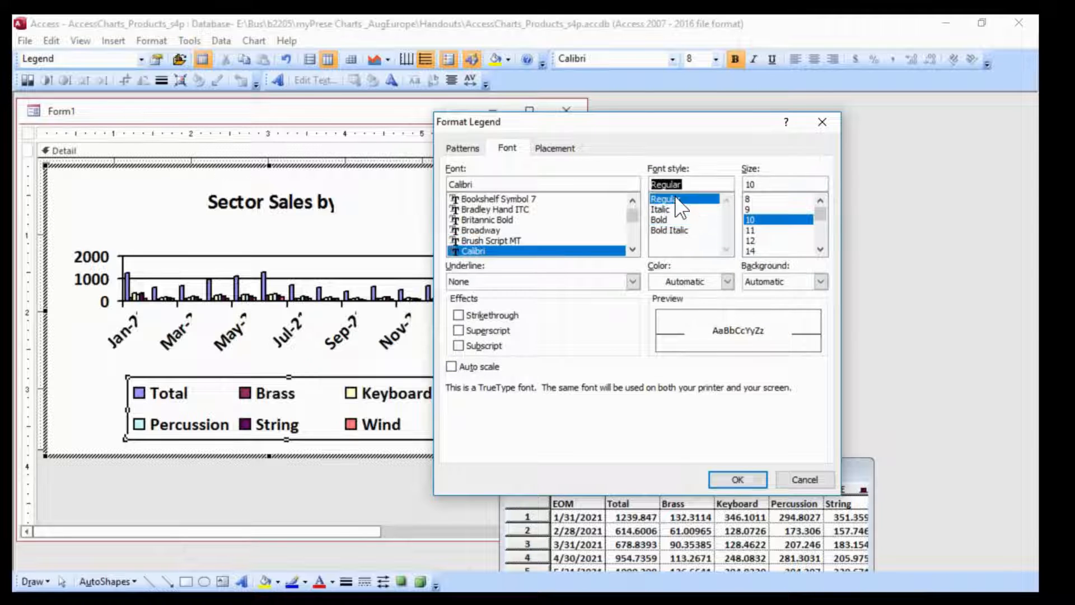
click(739, 481)
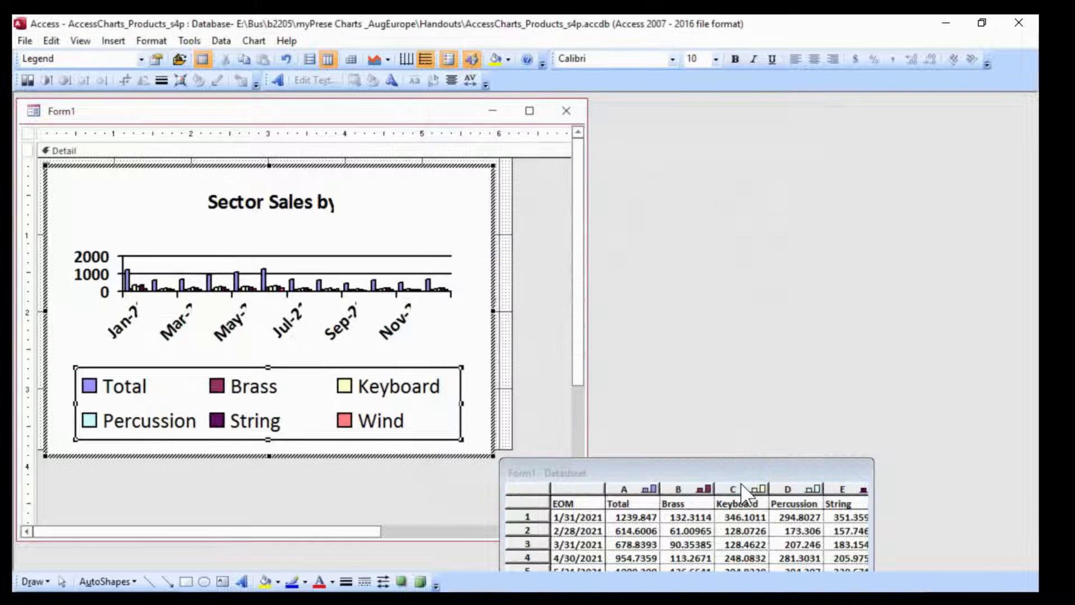
Set the chart title's font size to 14 and turn off its Auto scale
click(317, 196)
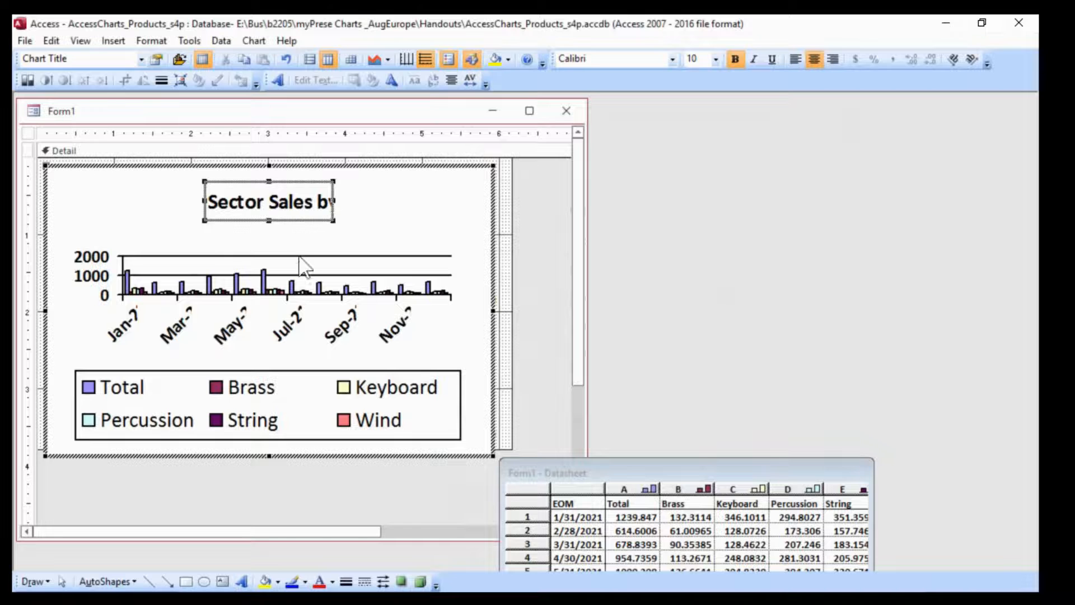
right_click(312, 212)
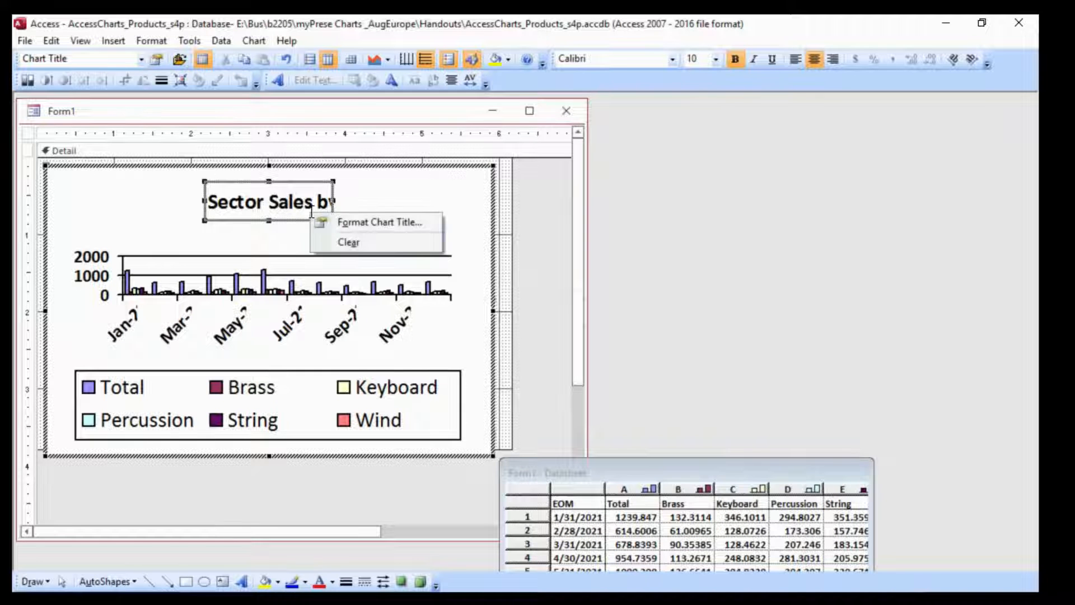
click(356, 226)
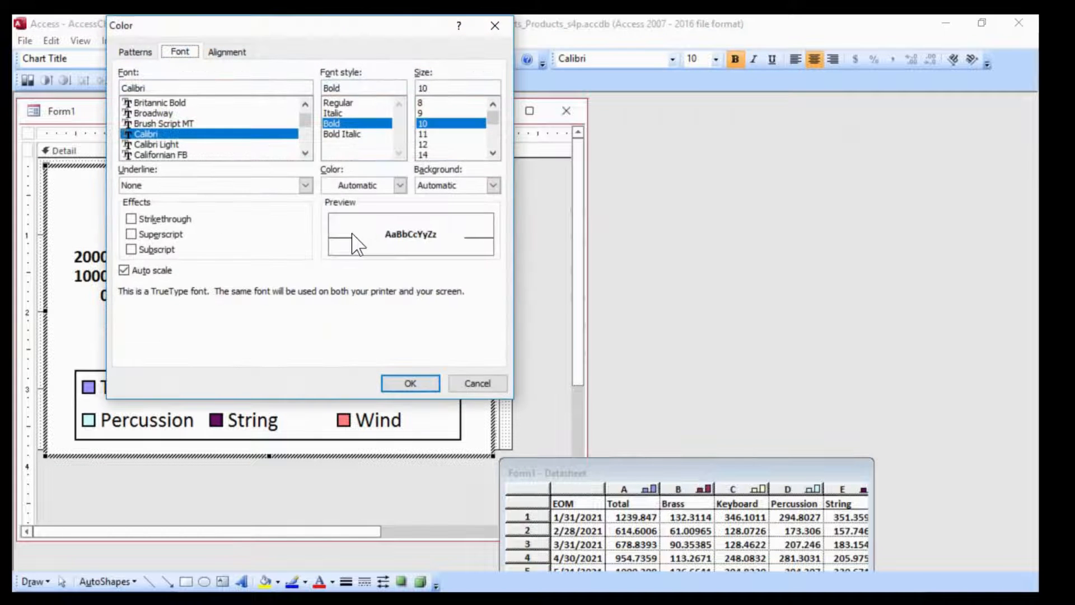
click(124, 270)
click(420, 151)
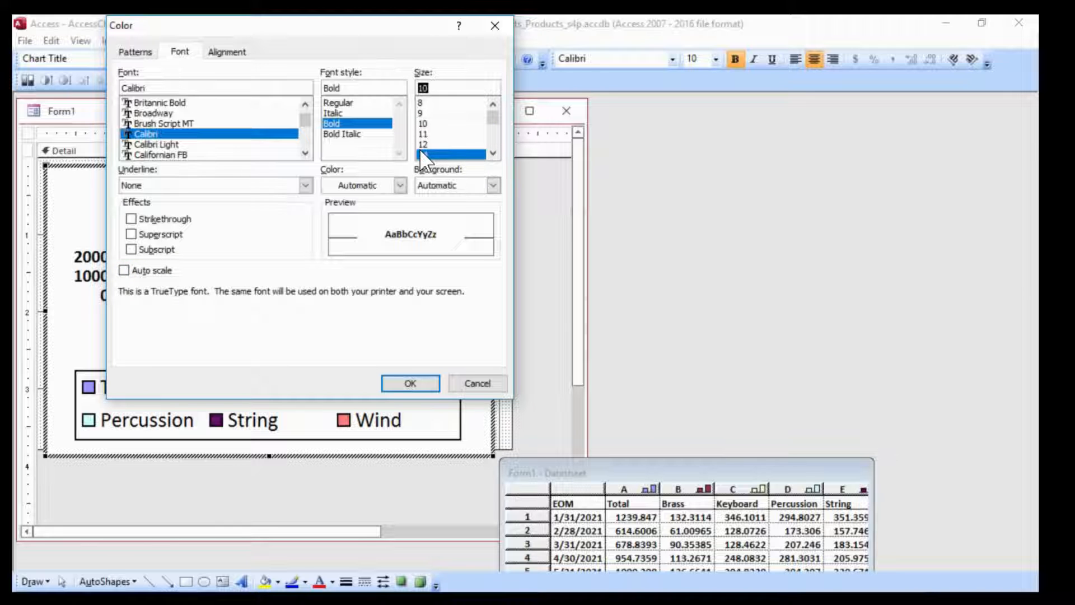
click(418, 383)
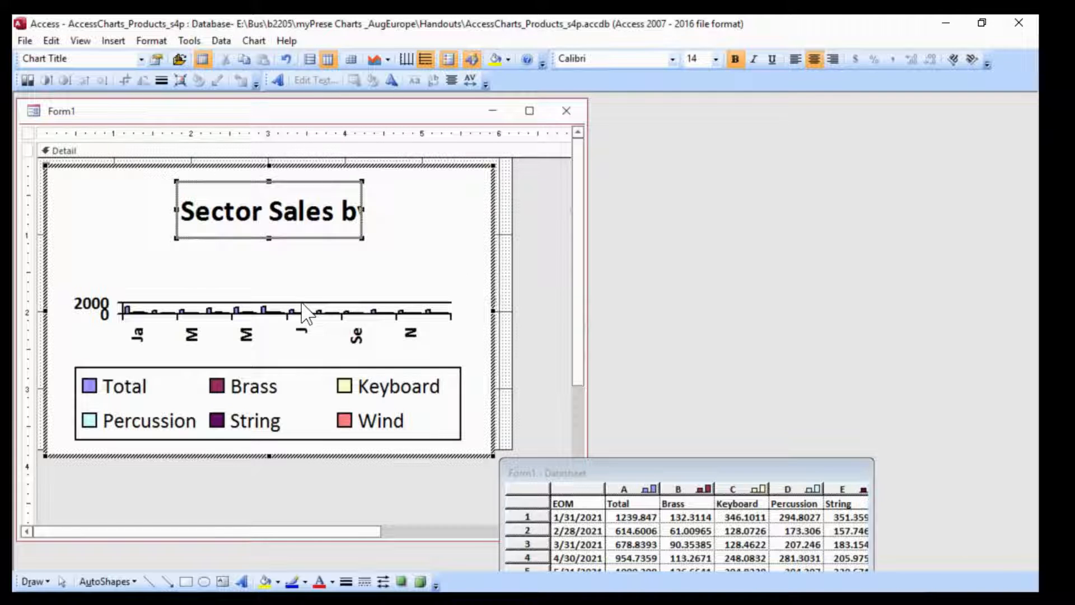
Enlarge the plot area vertically so it reaches up to just below the title and down toward the legend
key(Escape)
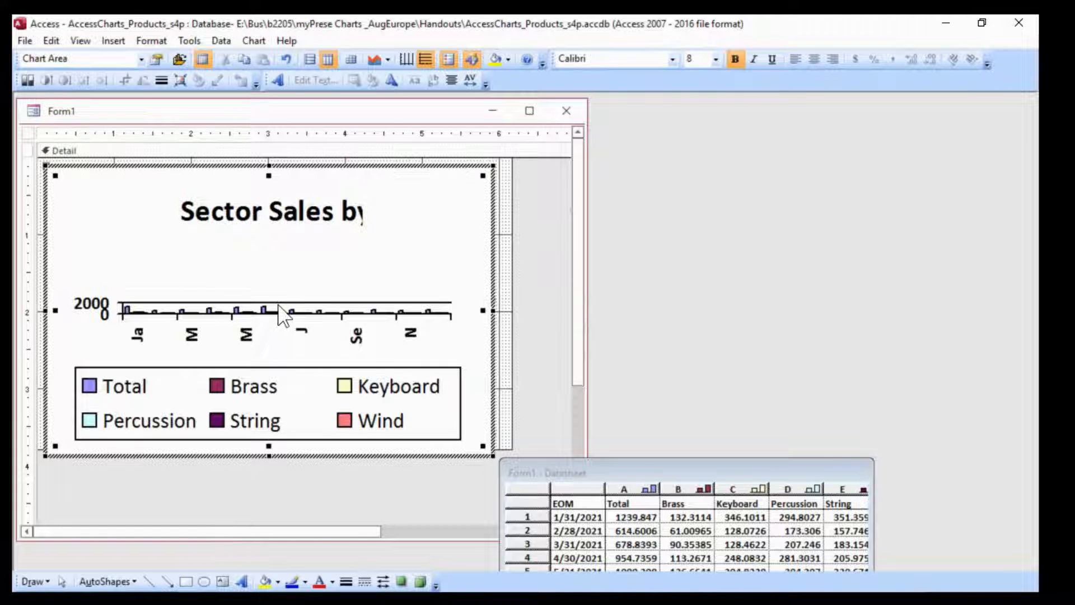
click(279, 304)
click(234, 307)
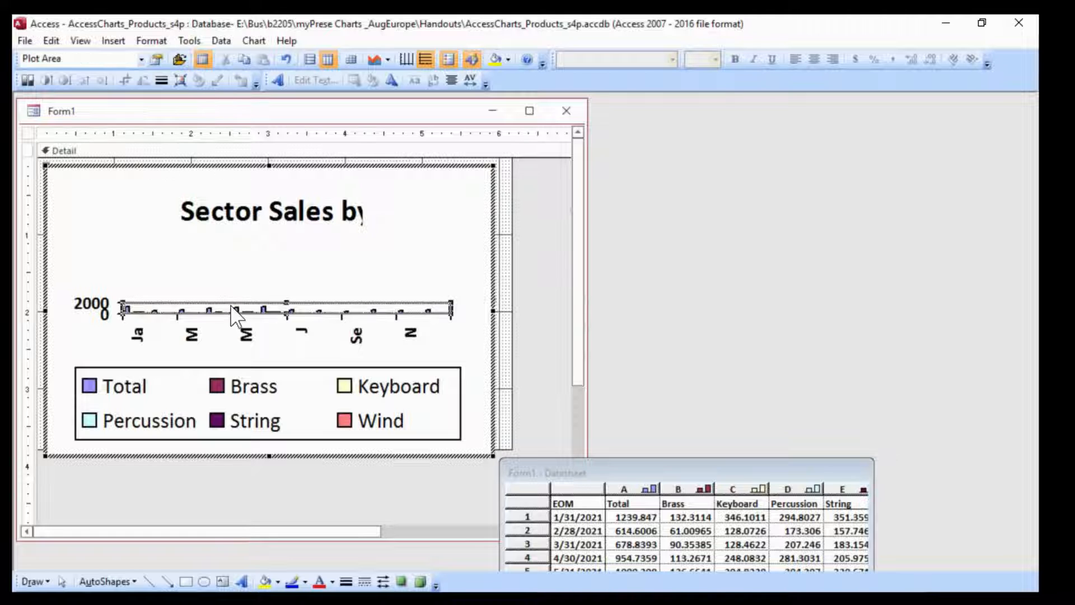
click(62, 56)
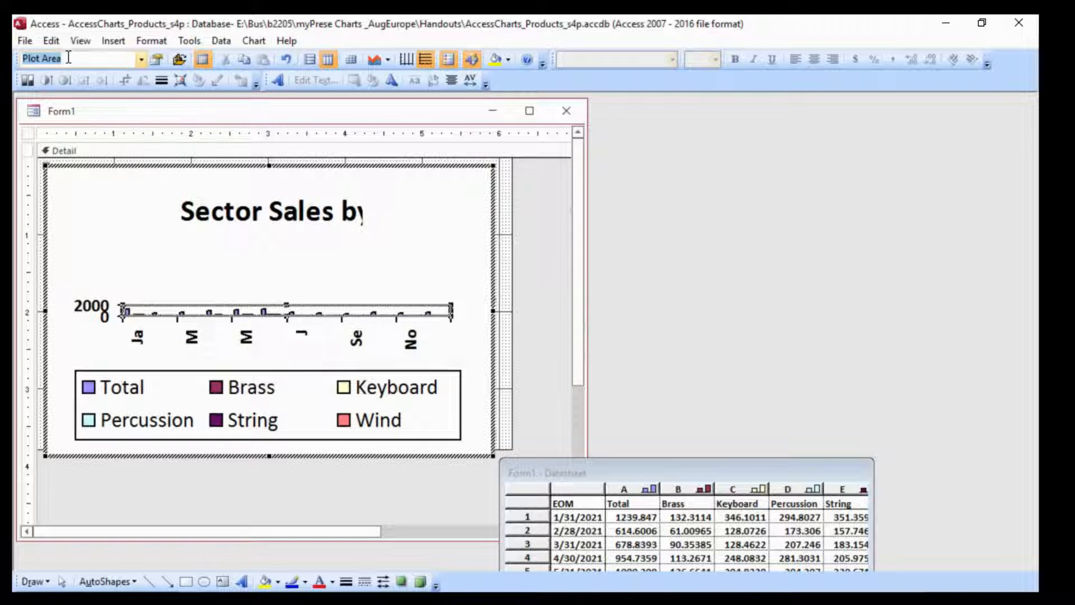
click(288, 309)
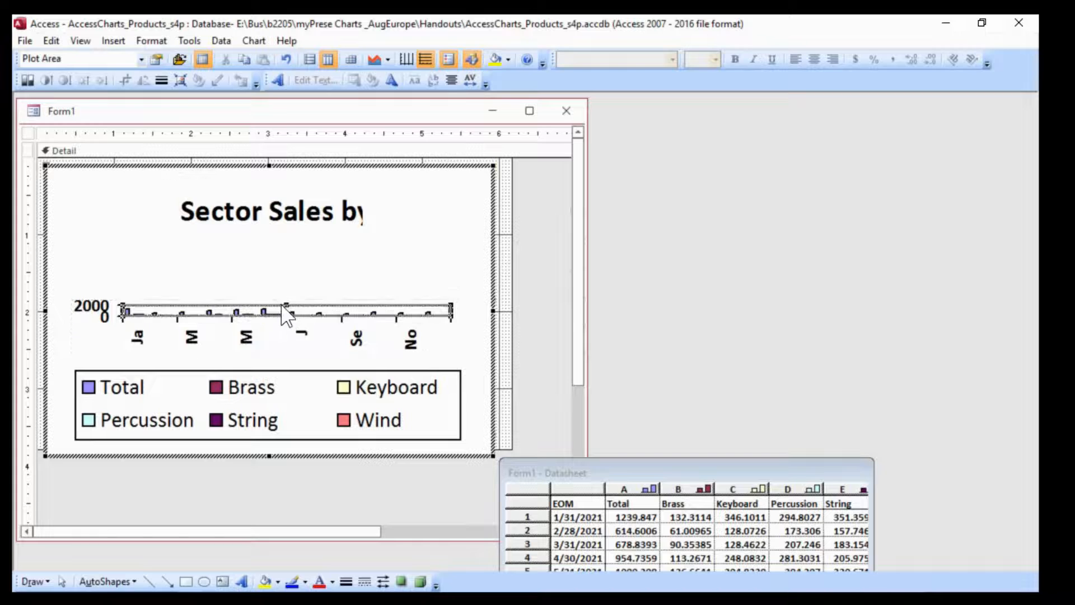
drag(286, 295, 287, 243)
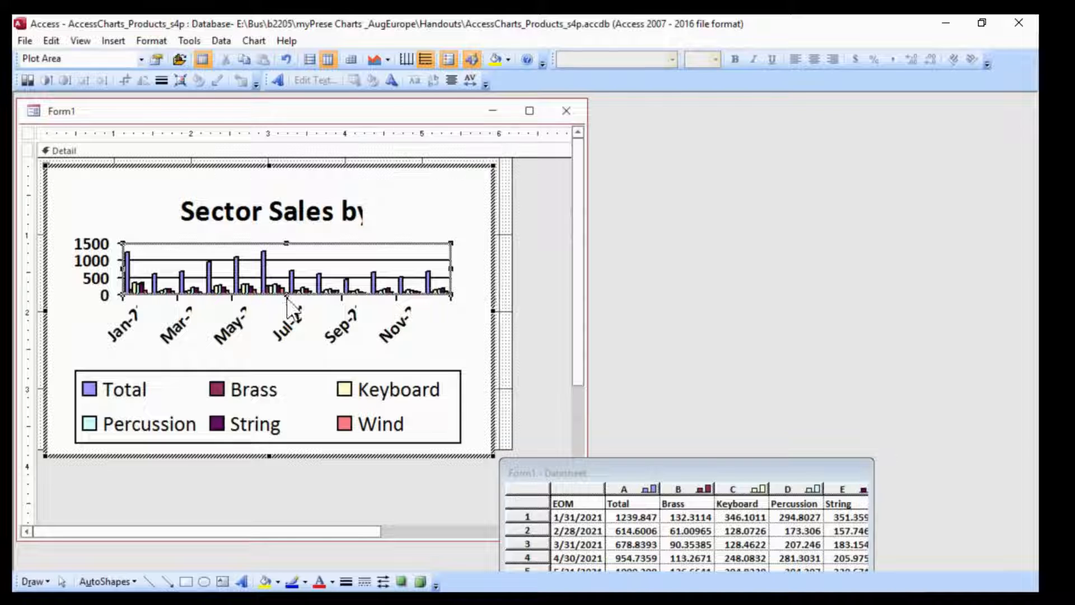
drag(283, 300, 274, 323)
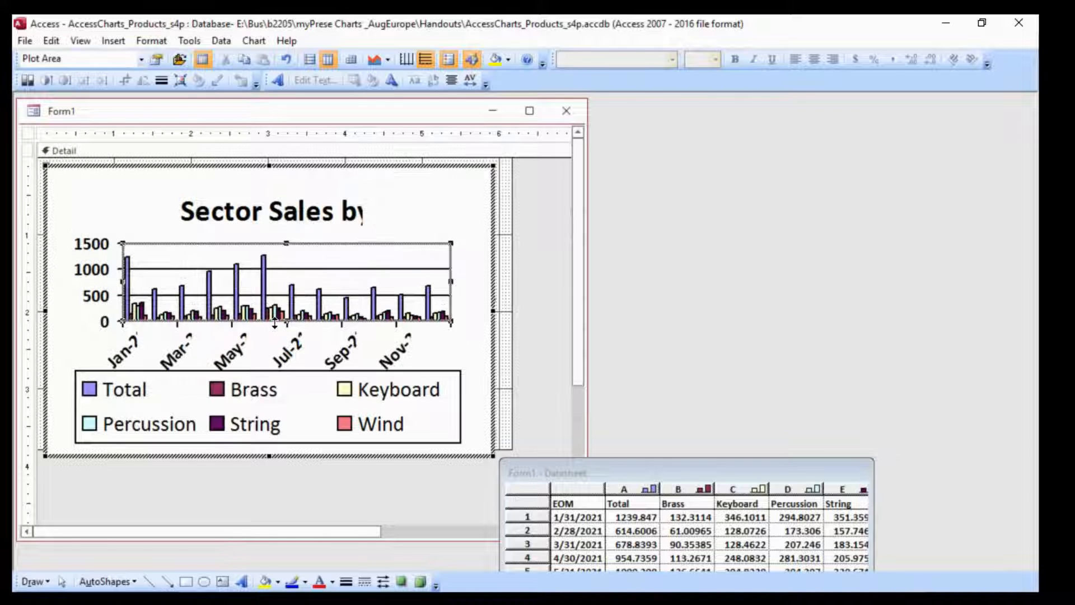
Leave chart editing, make room by widening the form window, and enlarge the chart control to about 8.3 by 4.7 inches
click(505, 270)
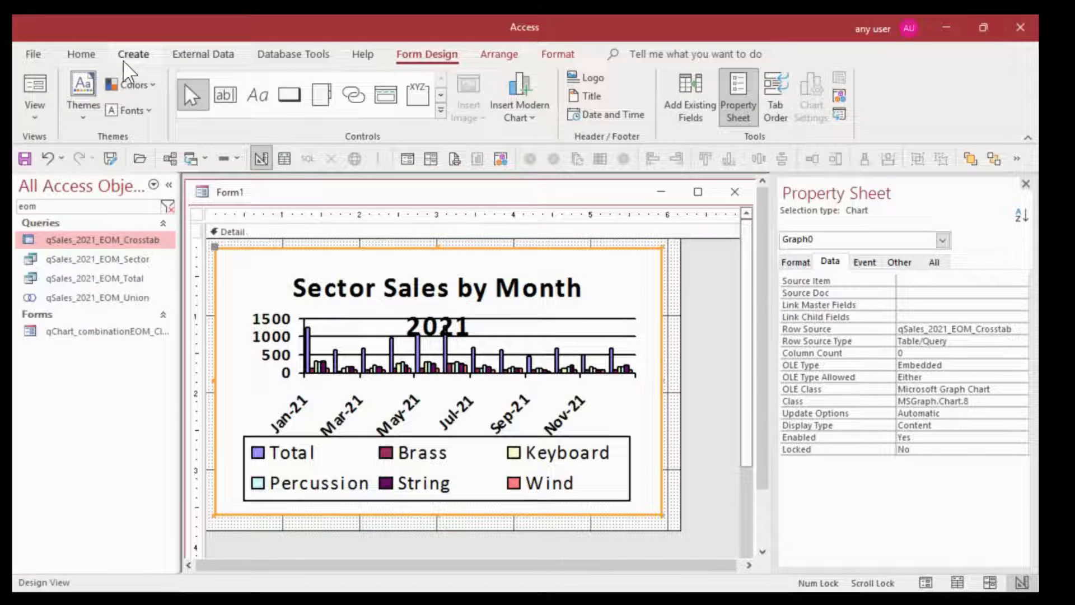
double_click(431, 56)
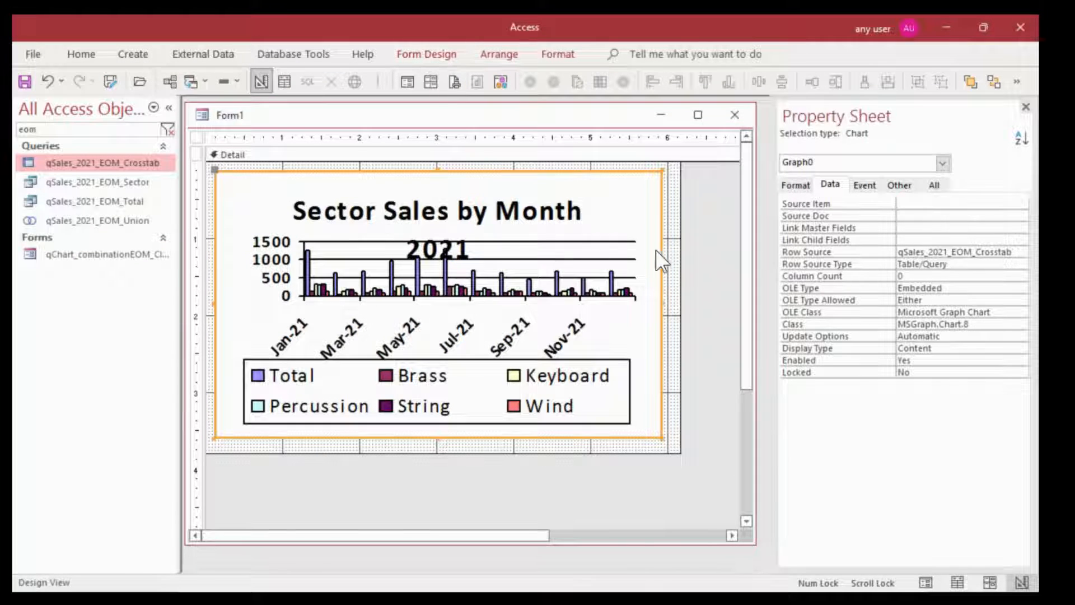
click(169, 106)
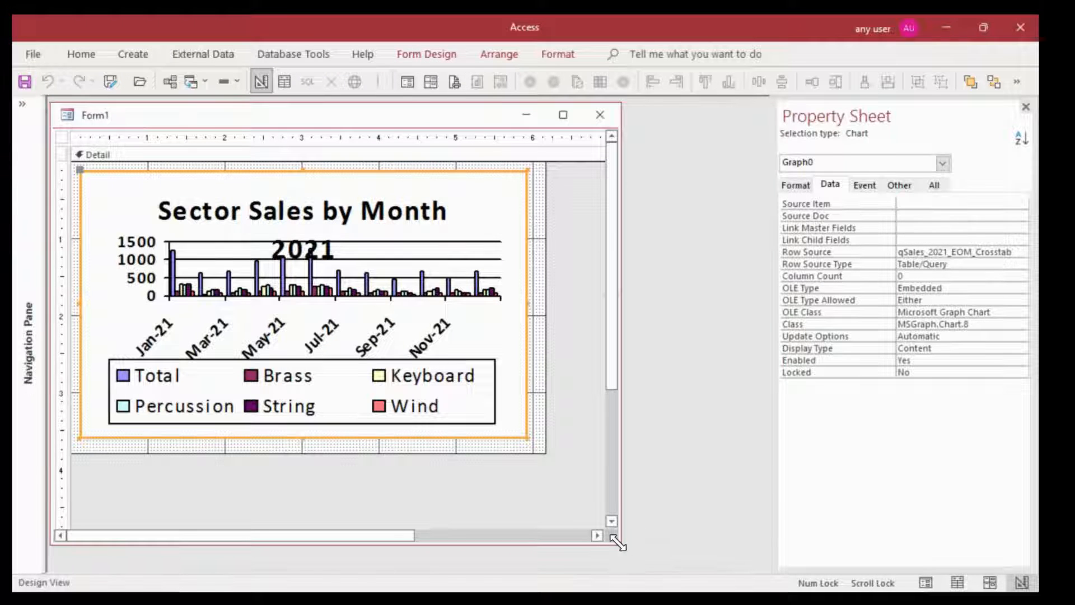
drag(617, 541, 753, 570)
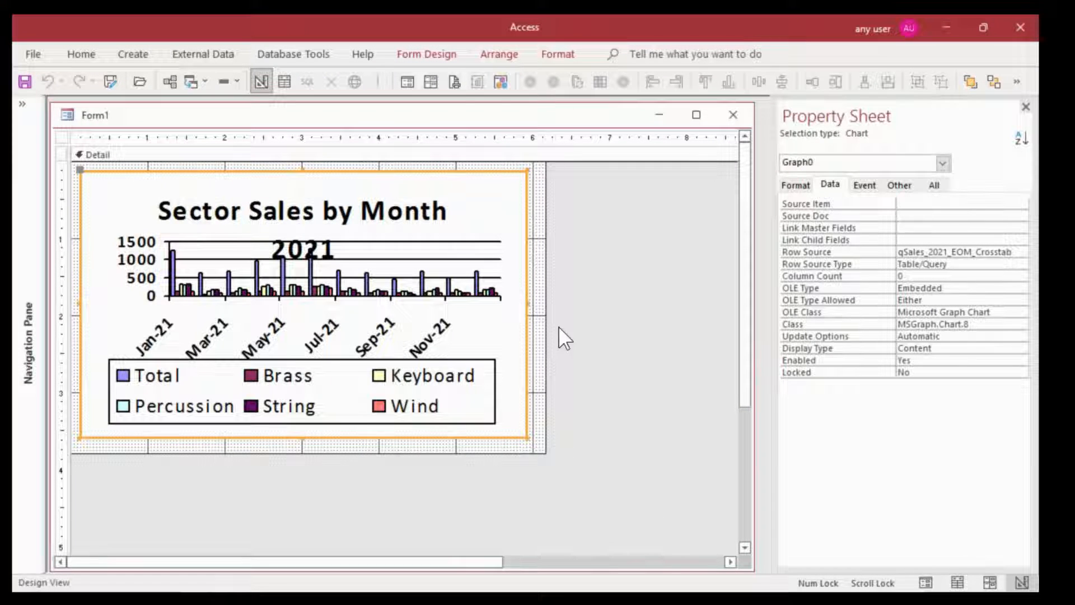
drag(527, 437, 707, 523)
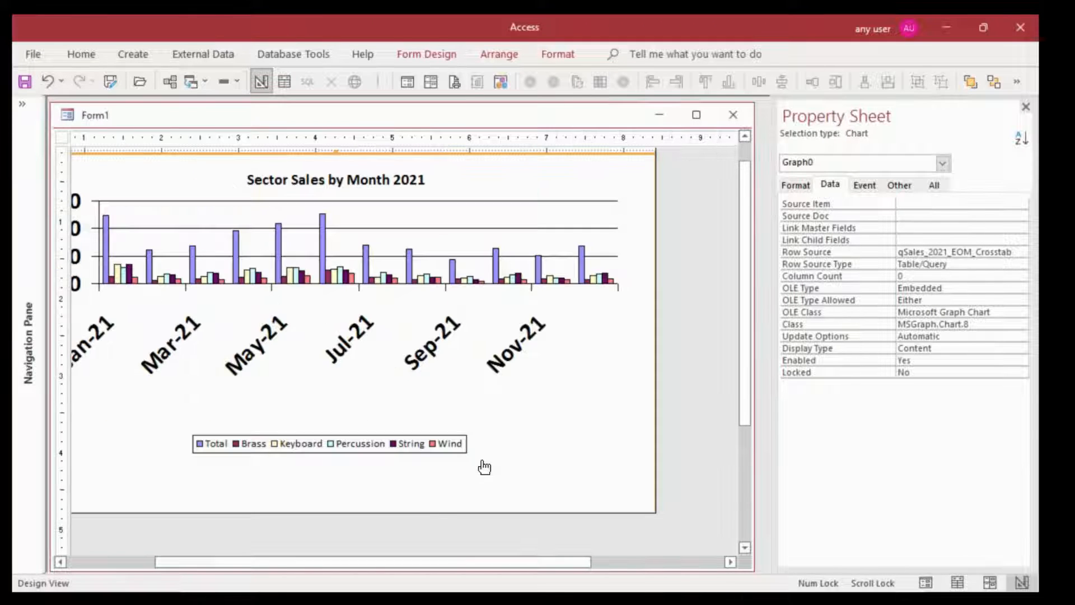
click(122, 561)
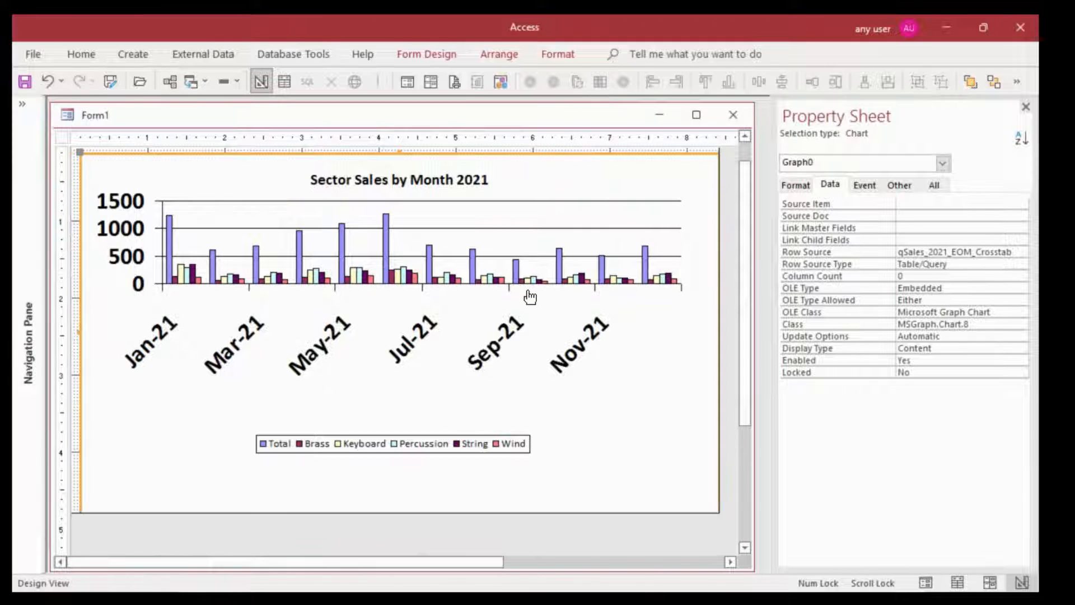
Reopen the enlarged chart for editing and select its value axis major gridlines
double_click(328, 196)
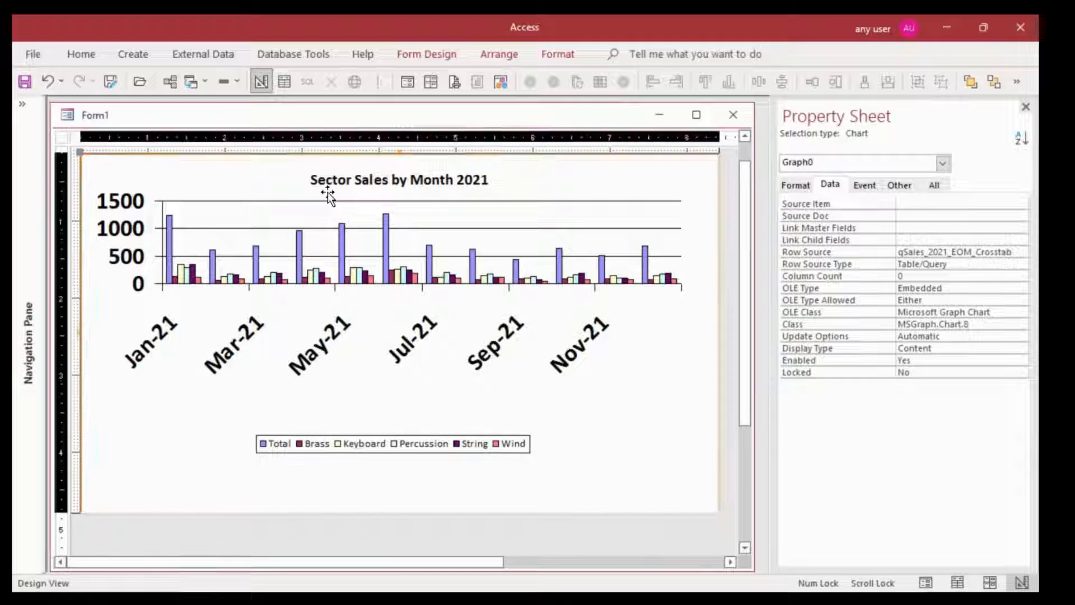
click(359, 252)
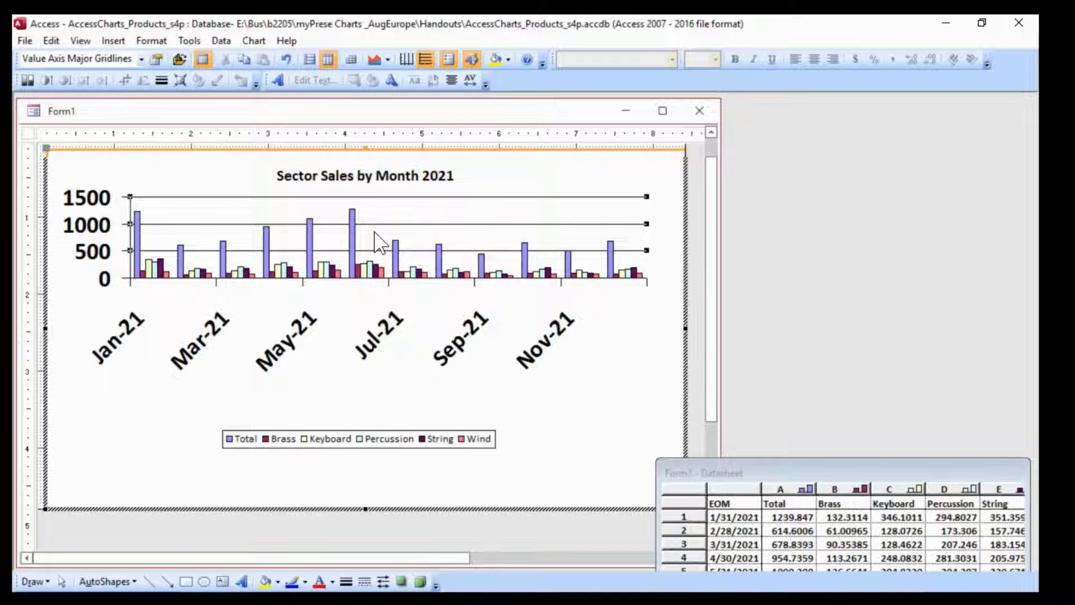
Delete the value axis major gridlines and extend the plot area downward toward the legend
key(Delete)
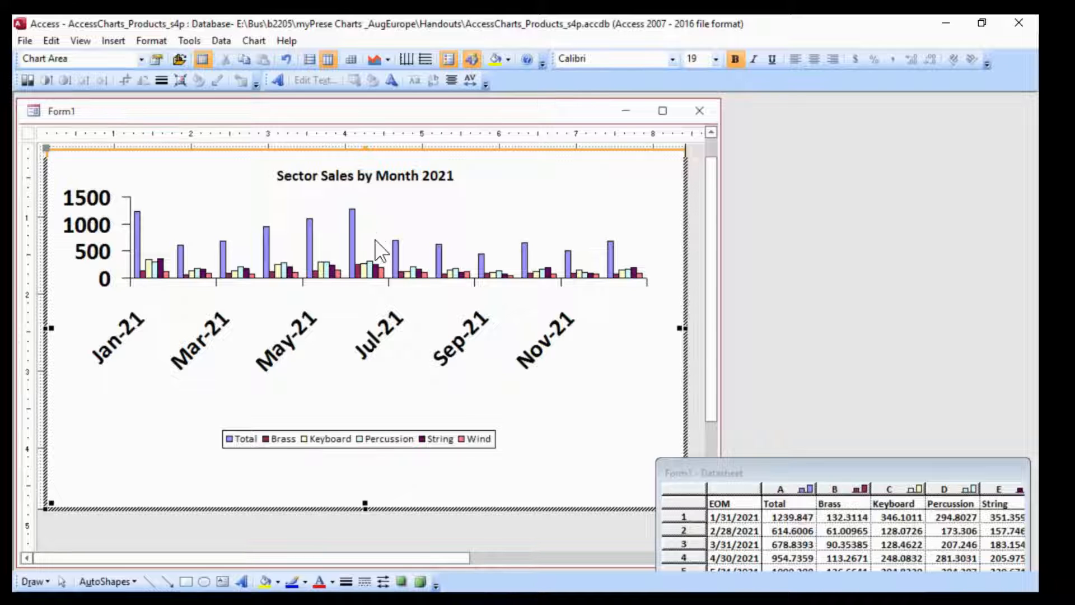
click(381, 251)
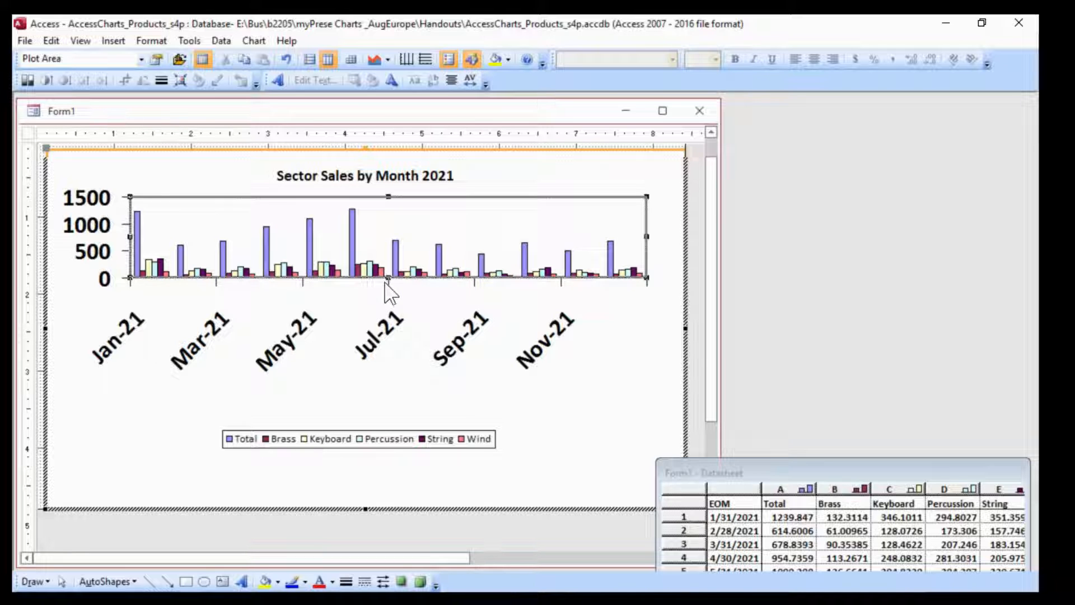
drag(389, 278, 375, 355)
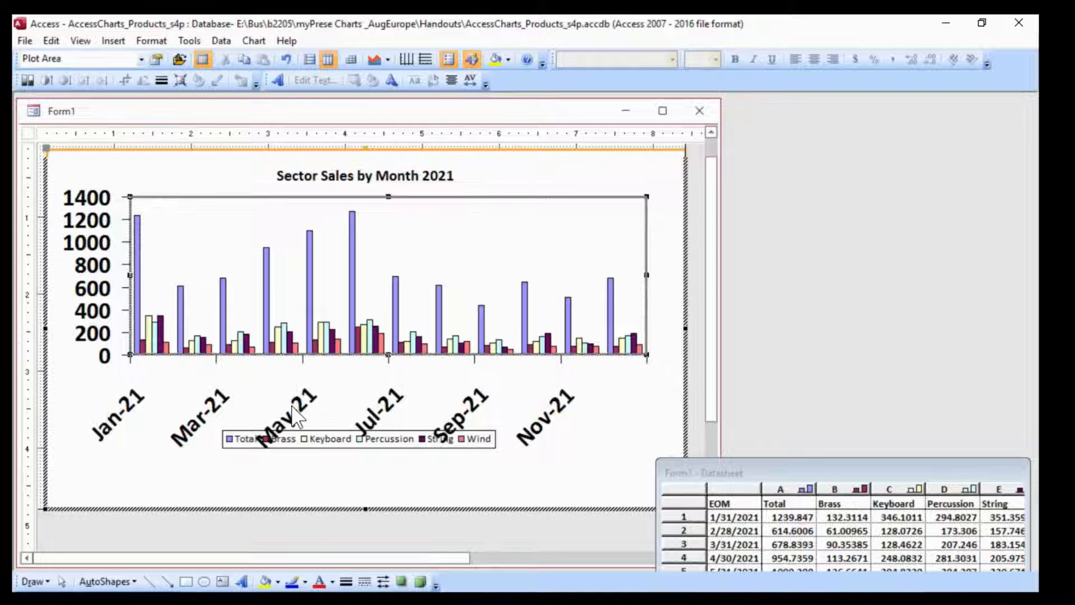
Set the category axis labels to Calibri Regular, size 10, with Auto scale turned off
click(293, 407)
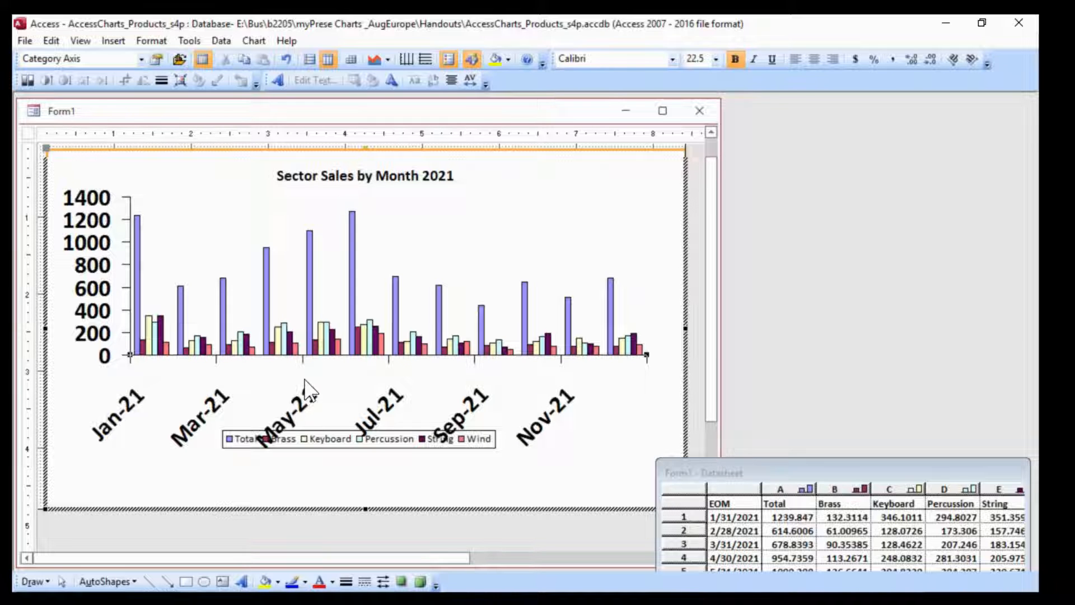
right_click(305, 381)
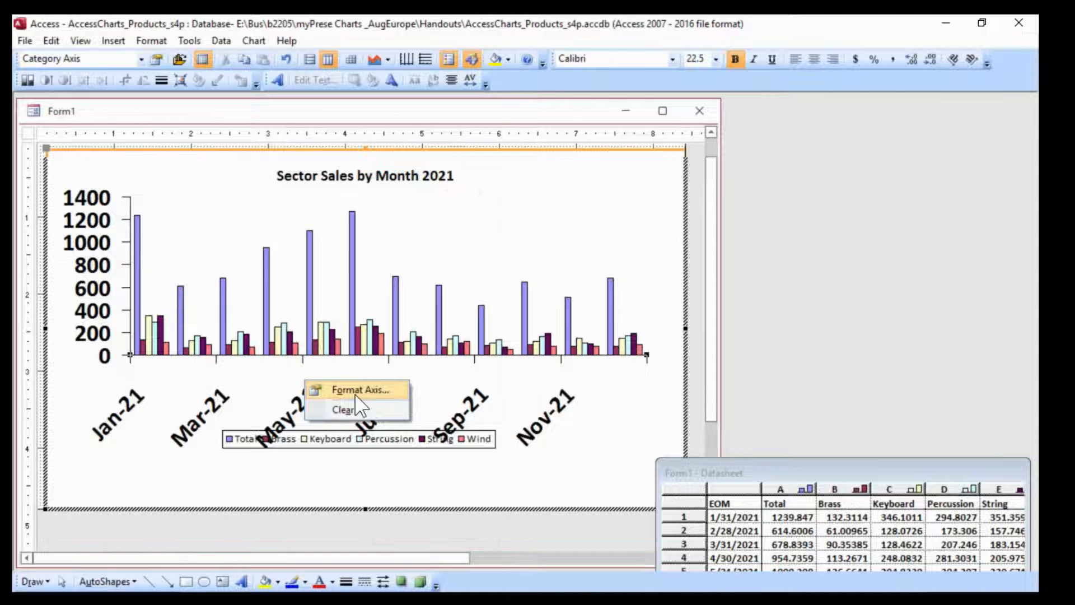
click(356, 394)
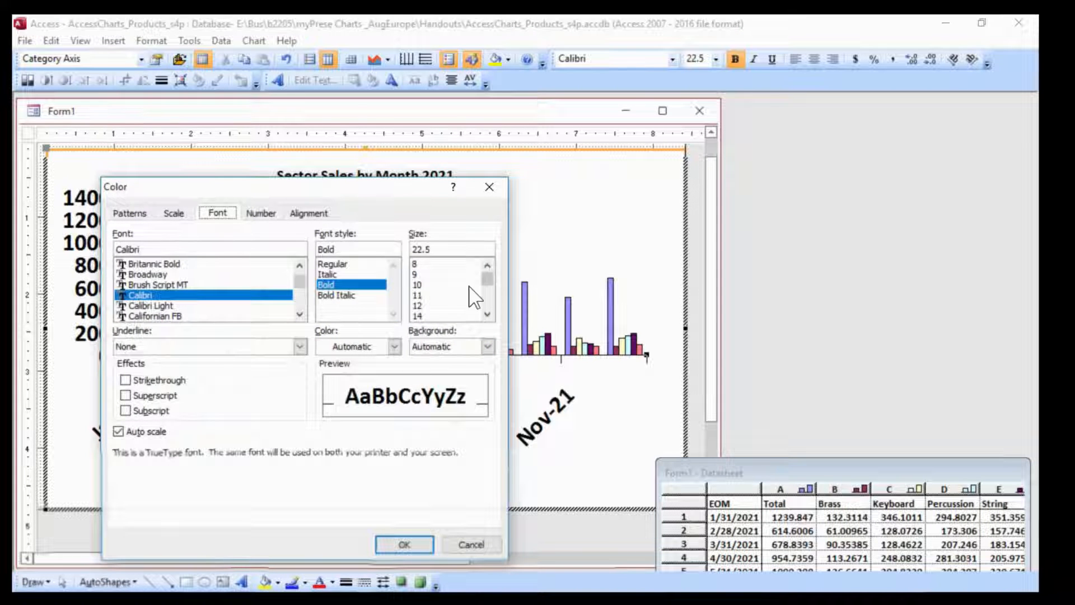
click(118, 431)
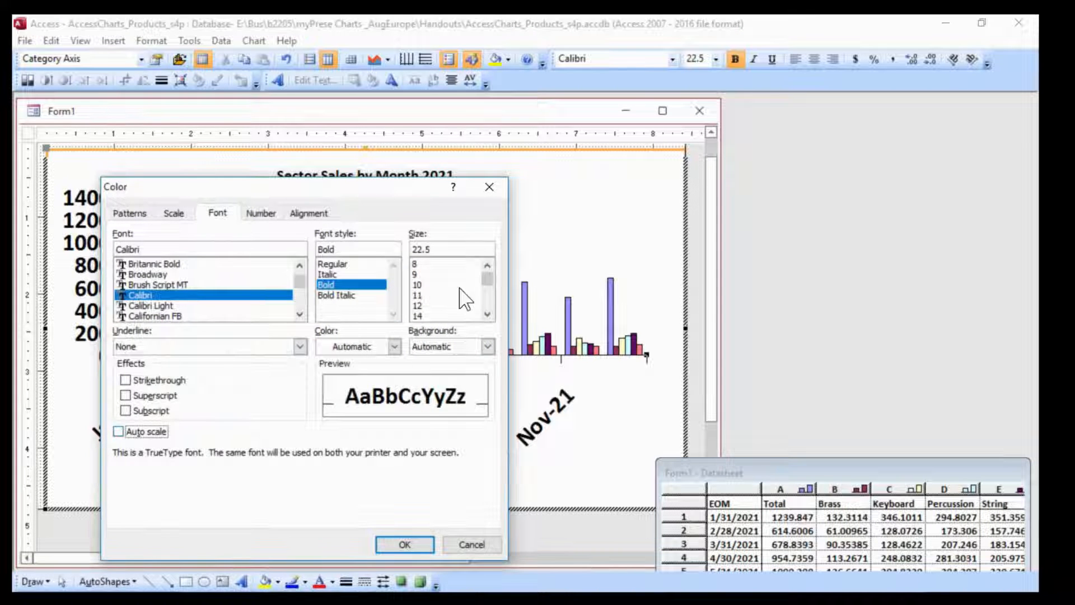
click(417, 284)
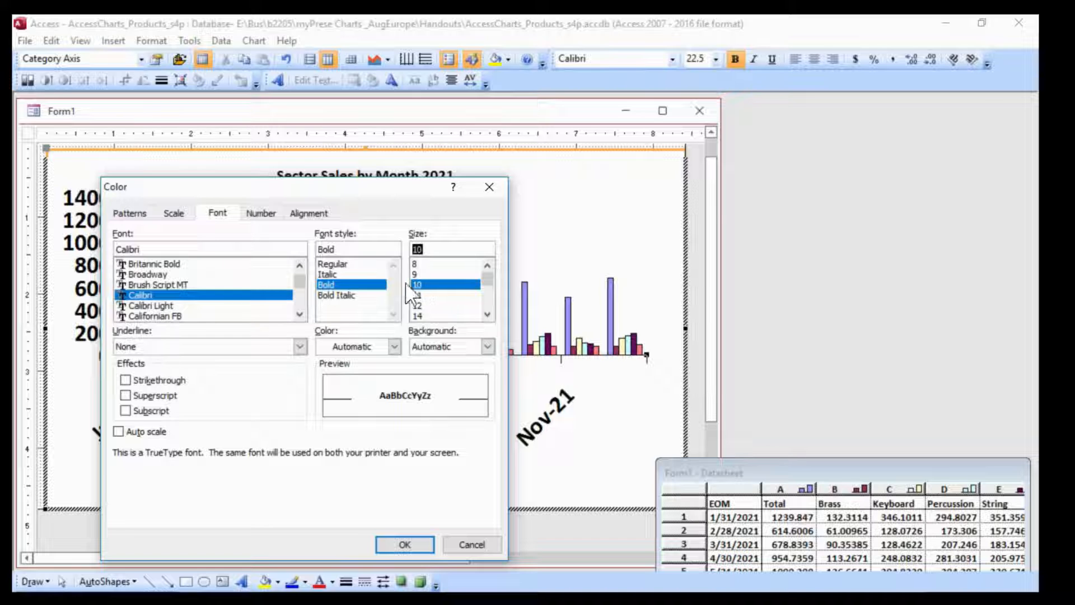
click(335, 264)
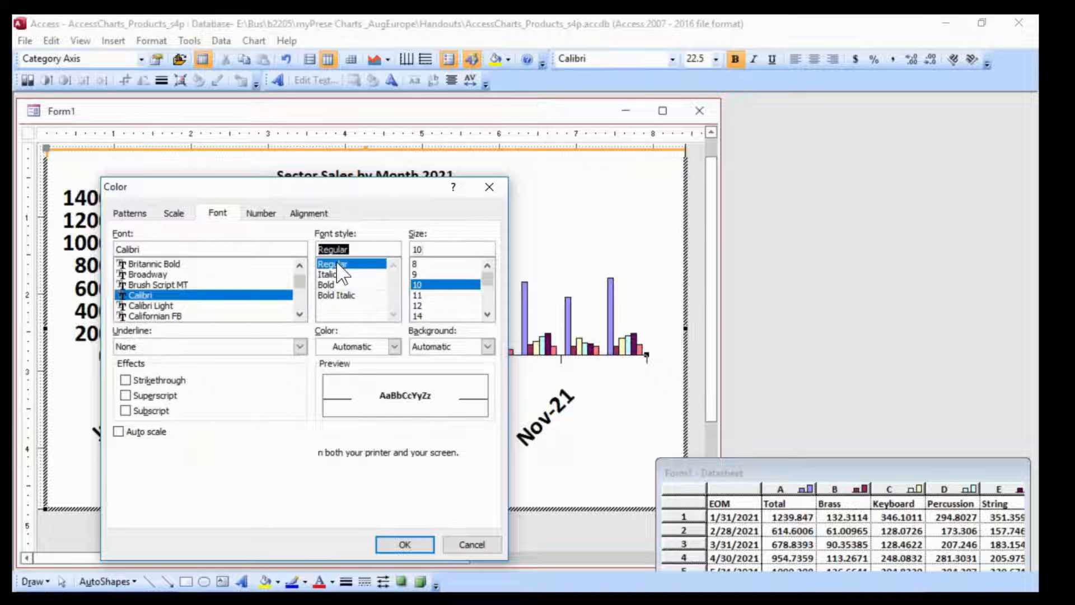
click(404, 544)
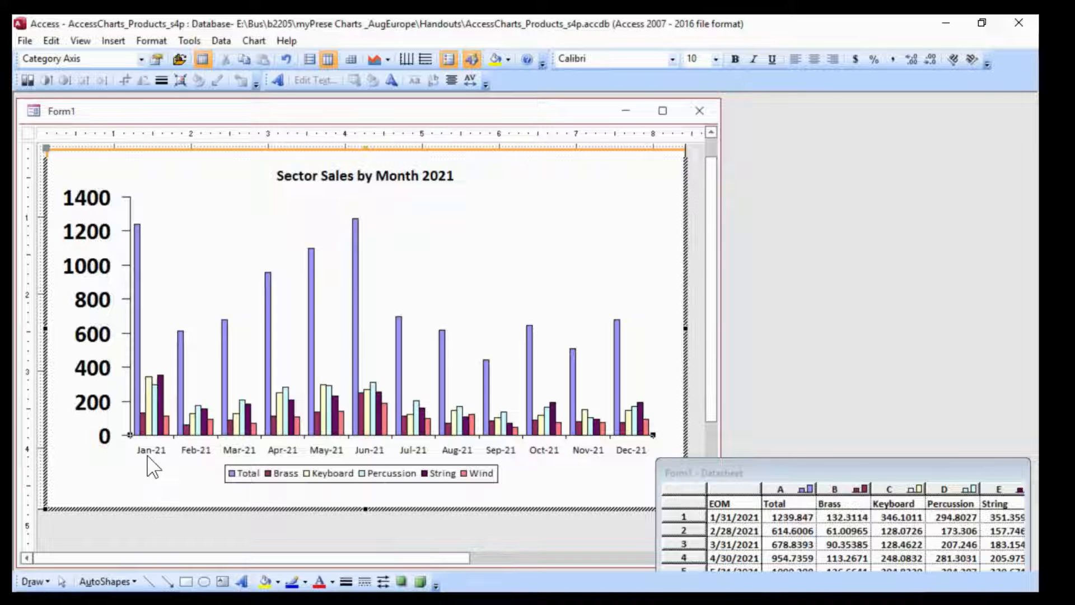
Change the category axis's custom number format to mmm so the labels show only the month
right_click(196, 451)
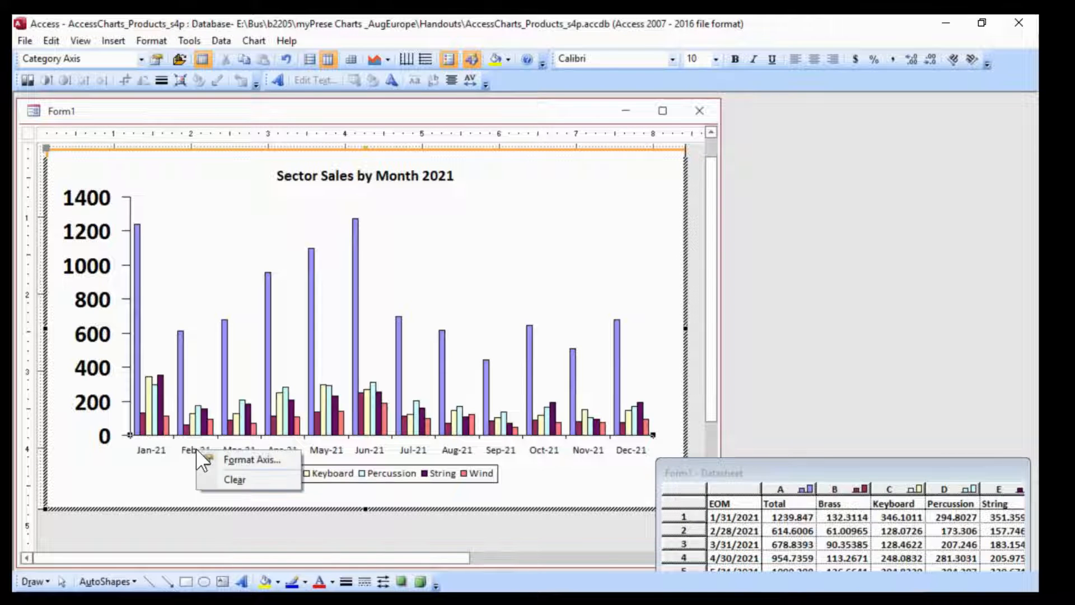
click(271, 463)
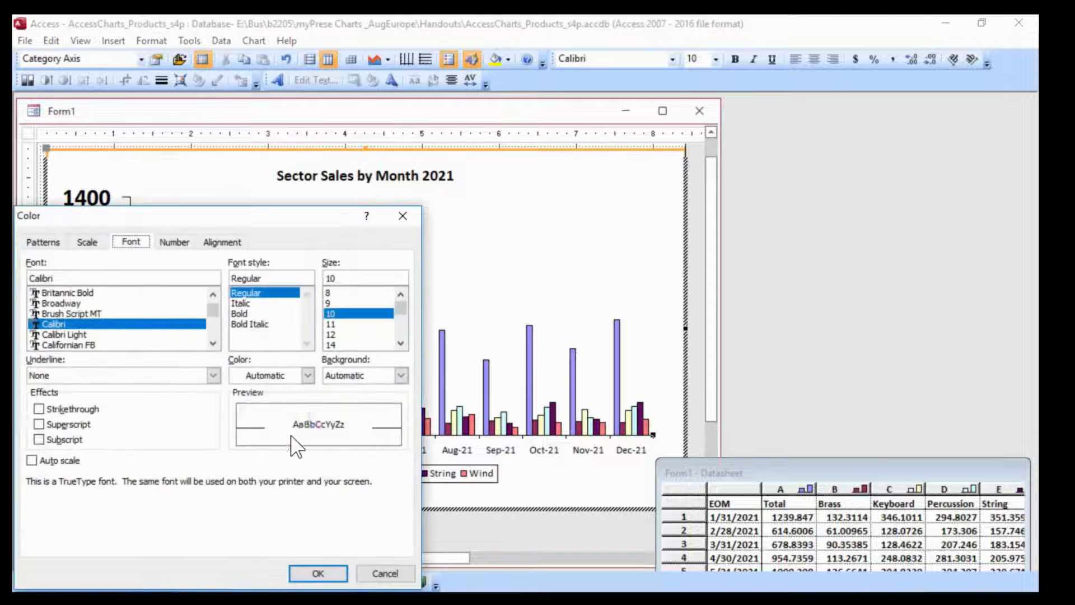
drag(248, 218, 583, 140)
click(513, 158)
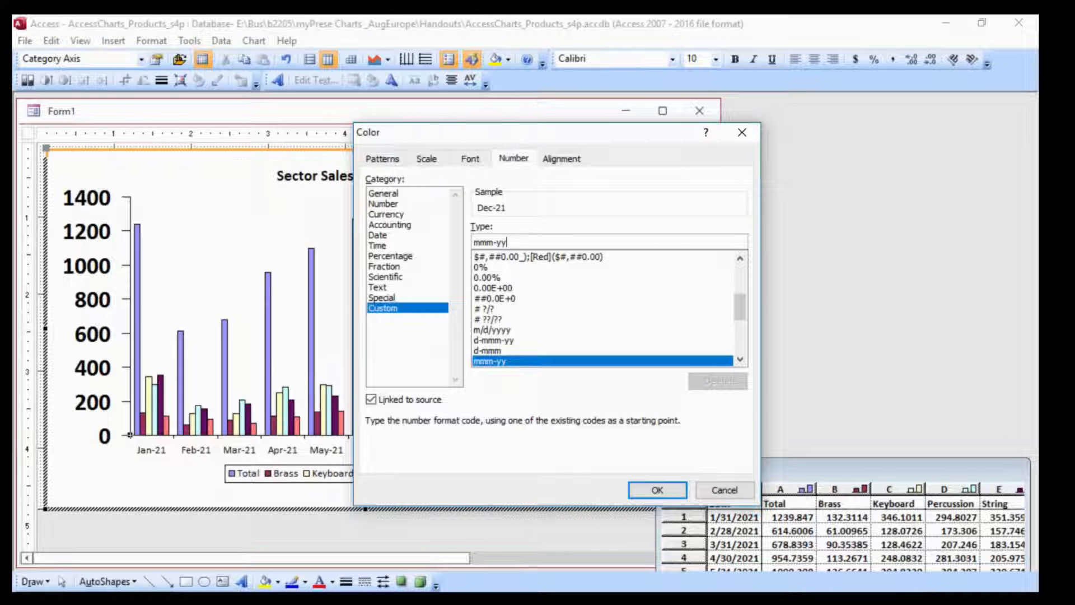
key(BackSpace)
key(BackSpace)
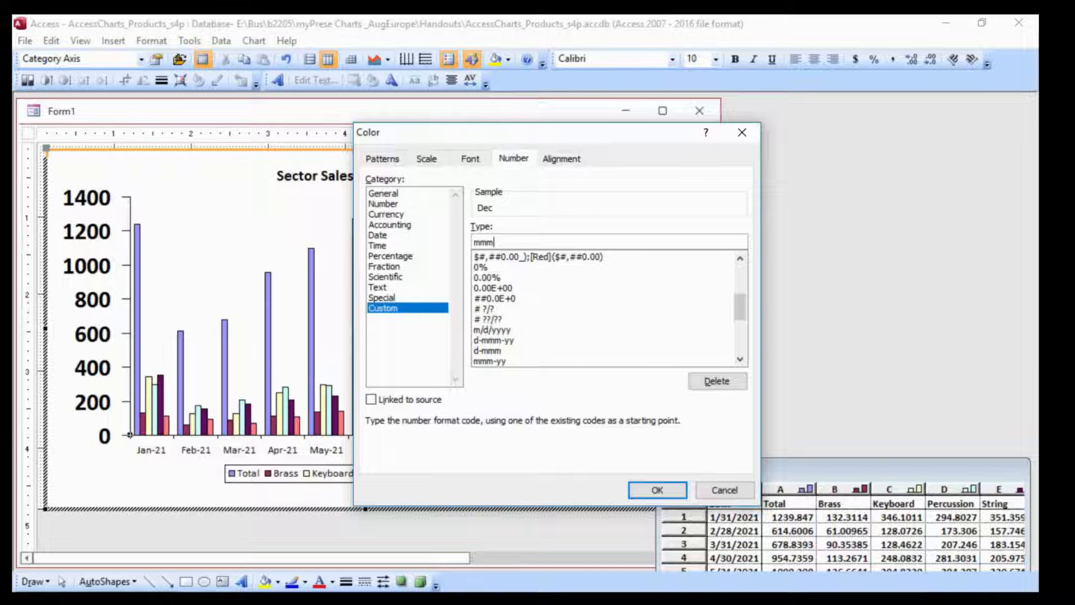
click(650, 490)
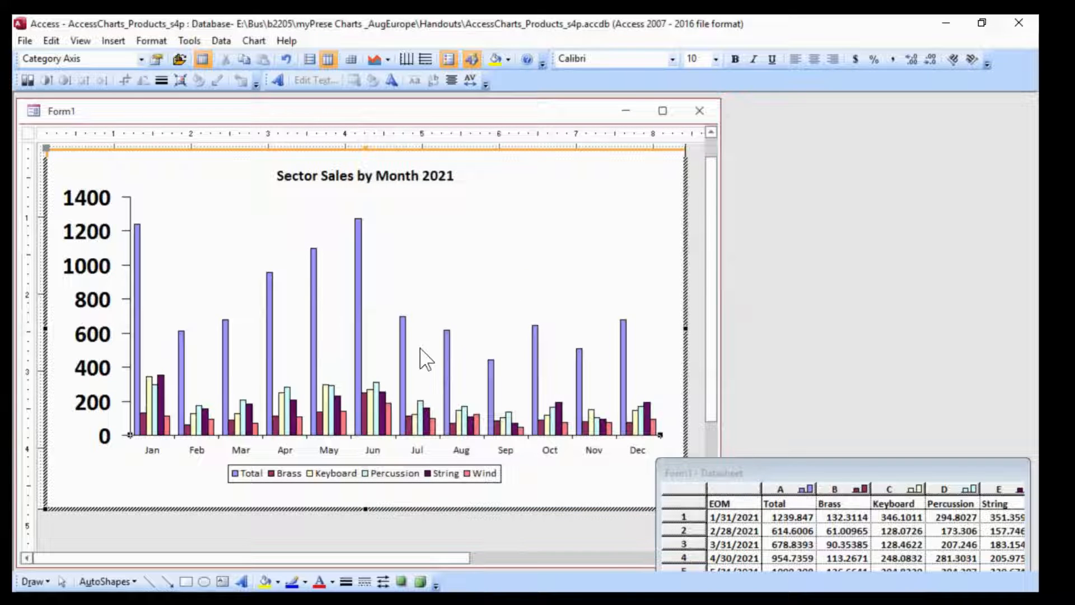
Plot the Total series on the secondary axis
click(359, 288)
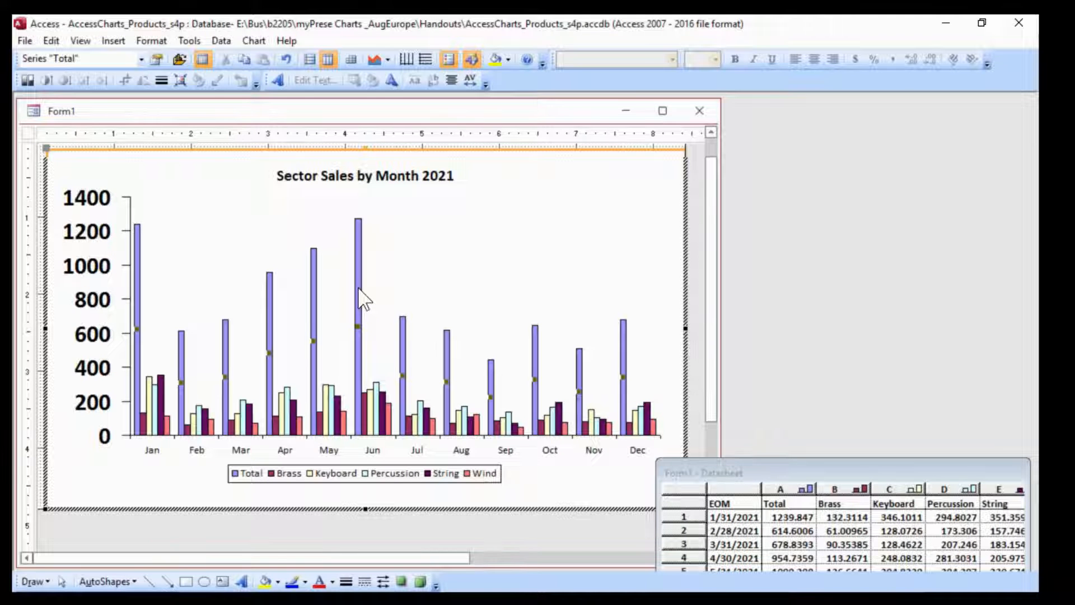
right_click(359, 289)
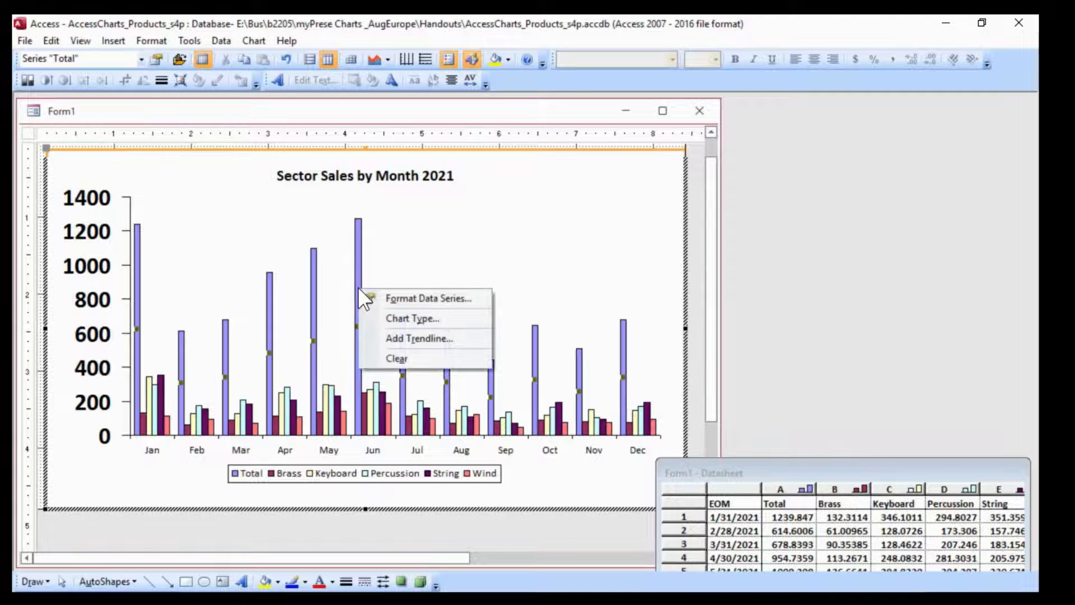
click(404, 298)
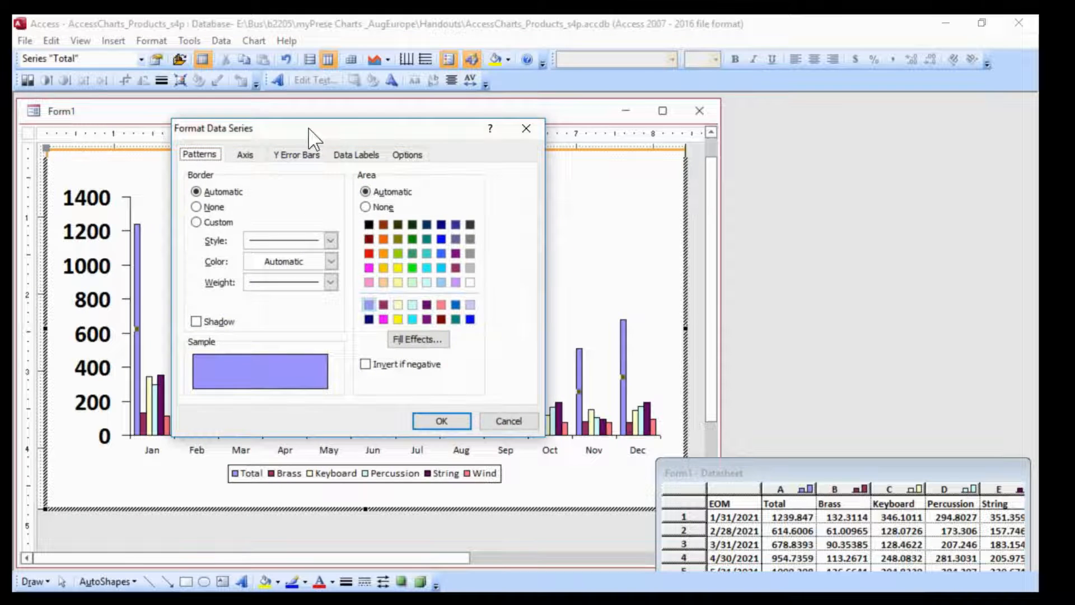
drag(308, 128, 544, 174)
click(479, 200)
click(432, 252)
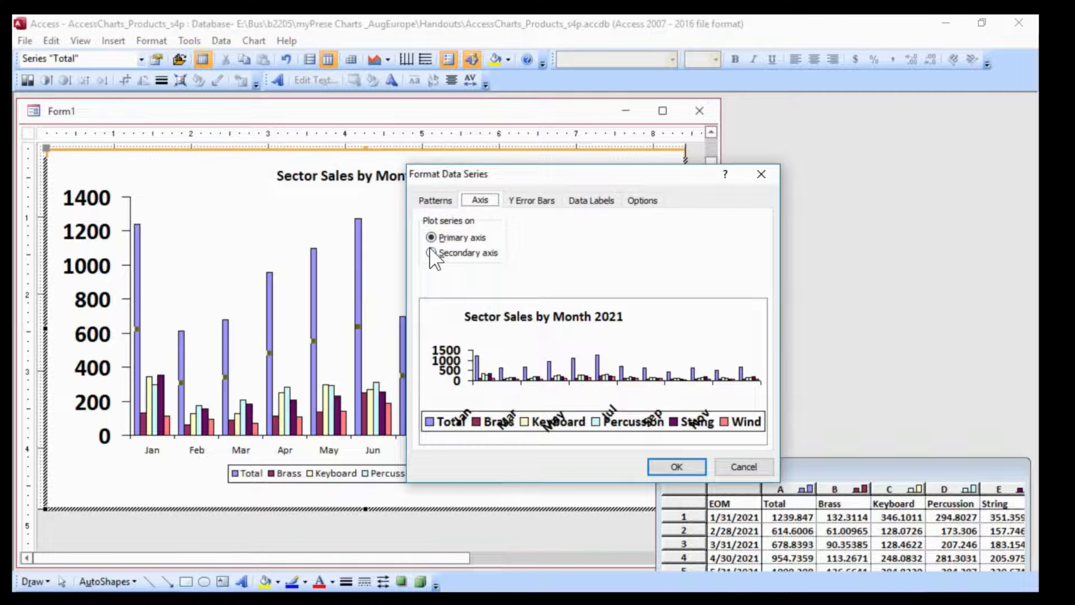
click(682, 469)
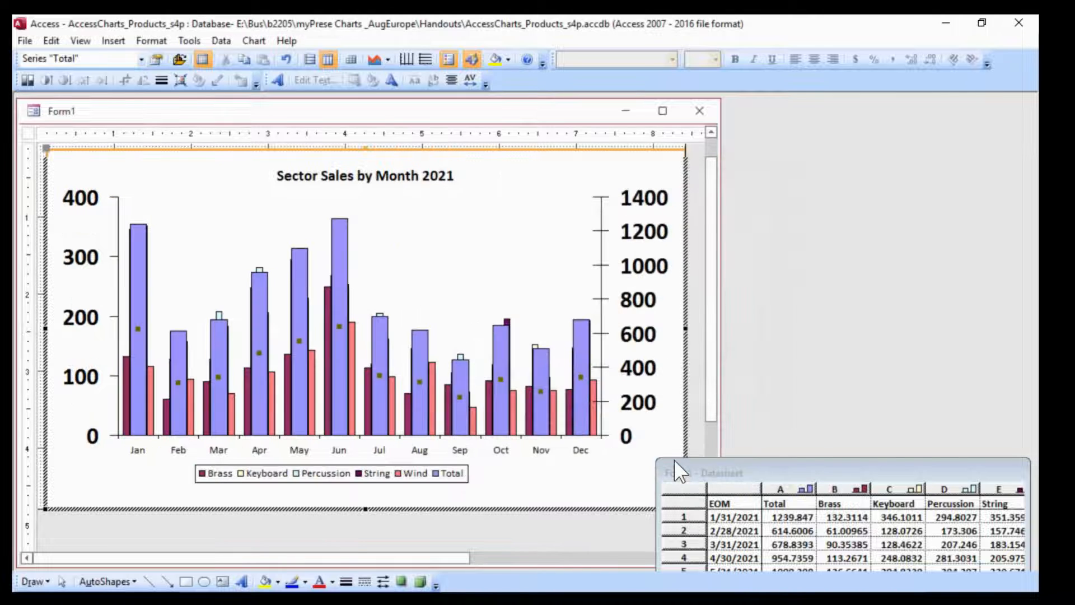
Change the Total series' chart type to a plain line without markers
right_click(420, 346)
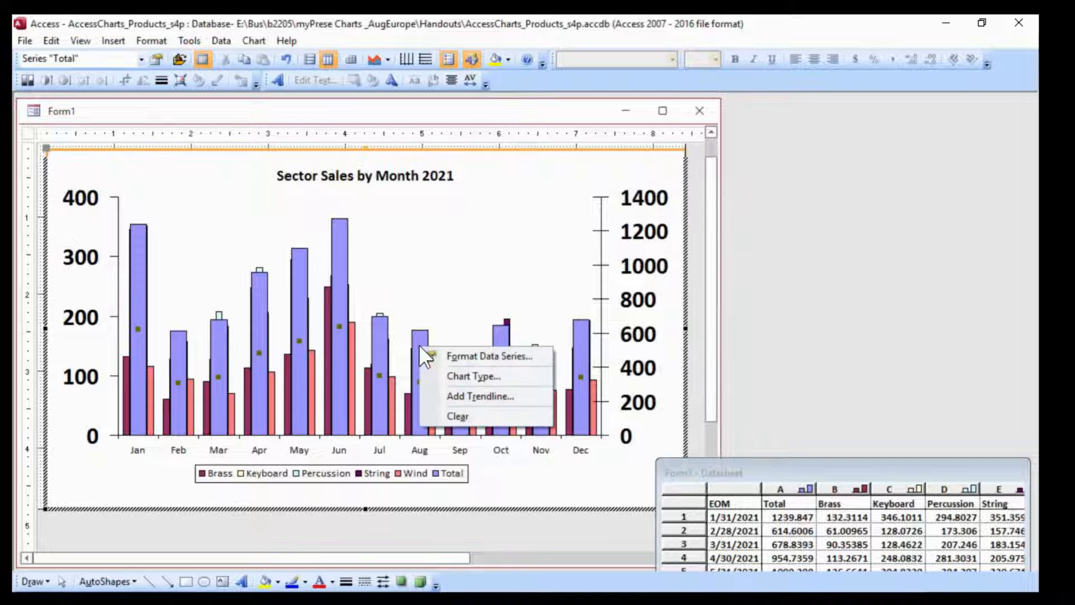
click(508, 386)
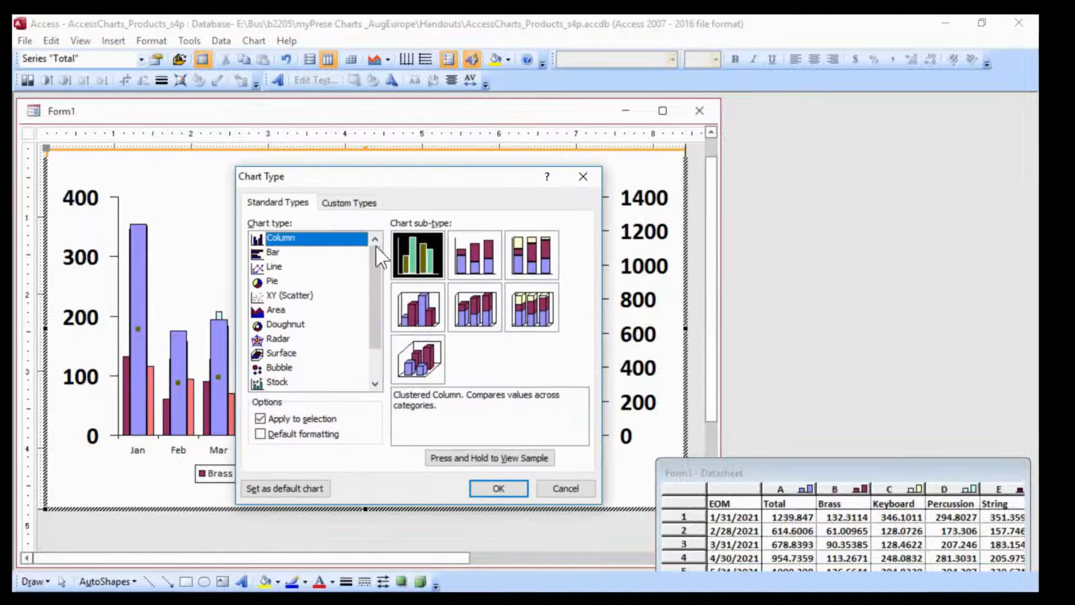
click(272, 267)
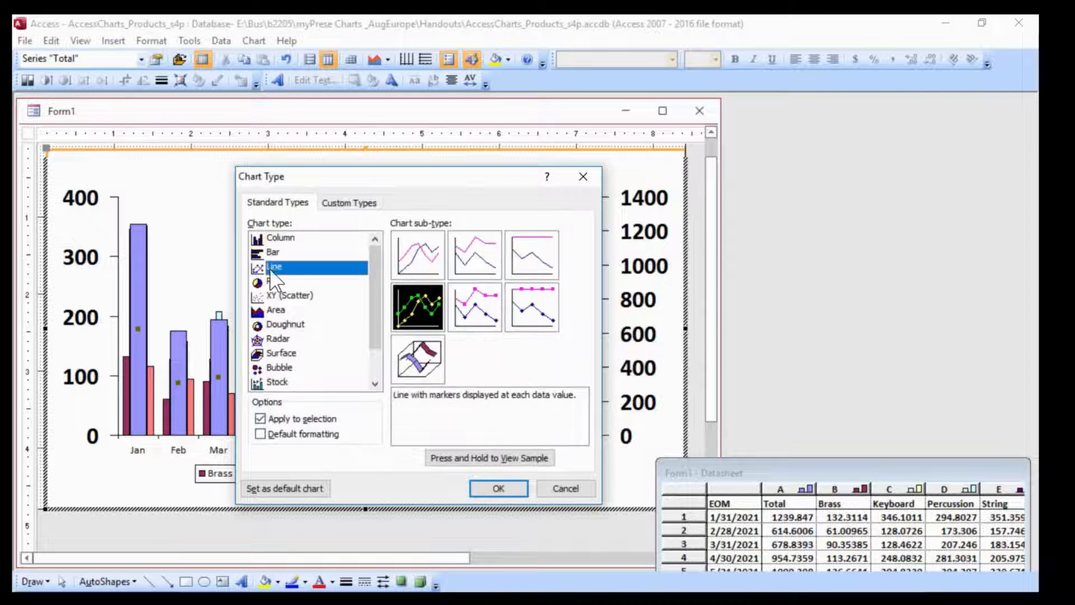
click(419, 258)
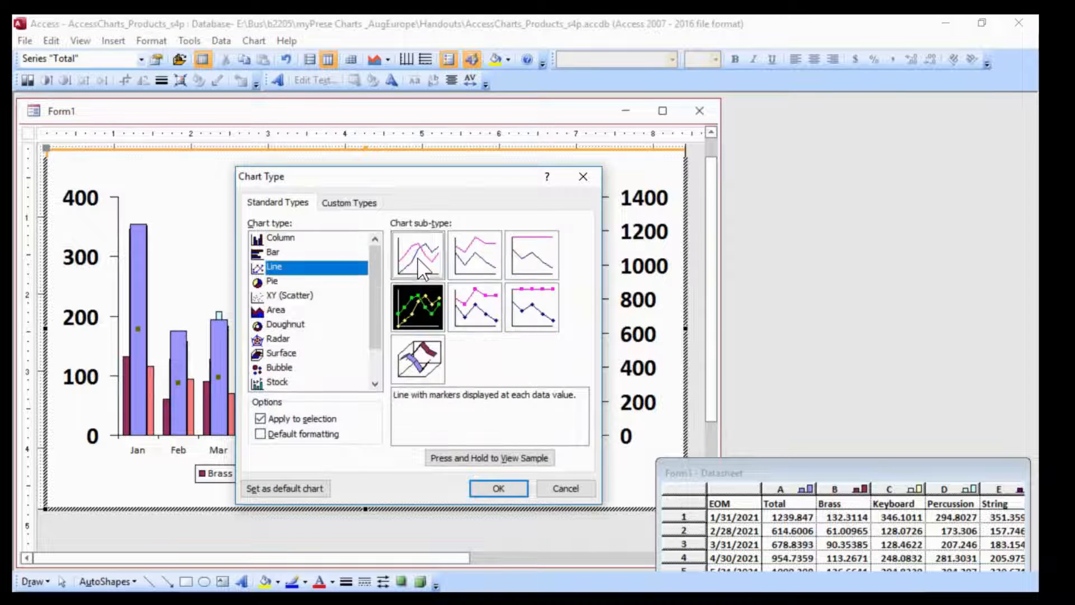
click(498, 488)
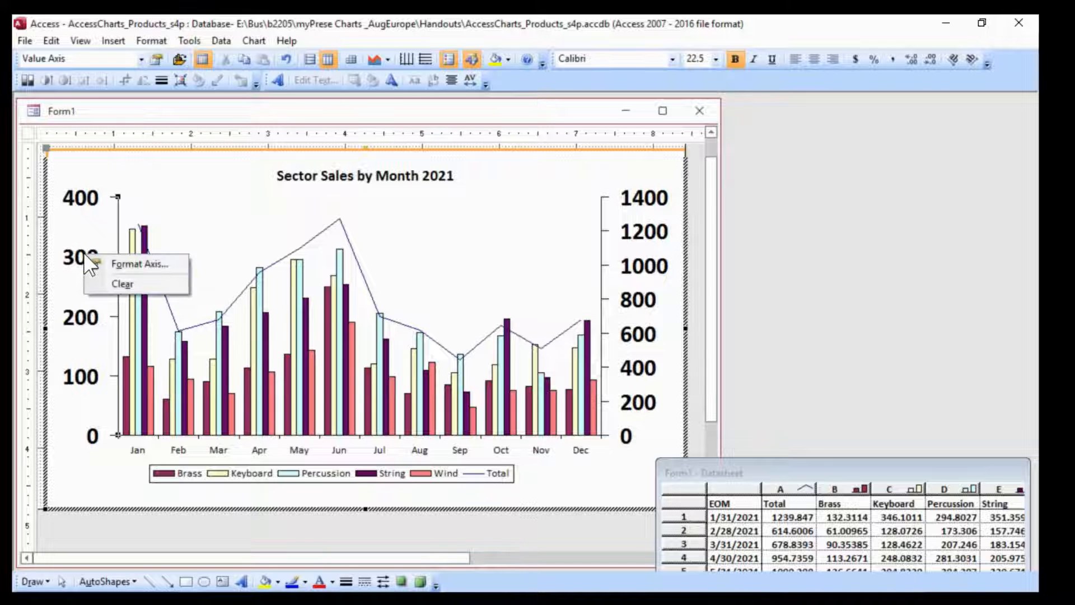
In the primary value axis formatting, set the font to Regular, size 10, and turn off Auto scale
click(132, 264)
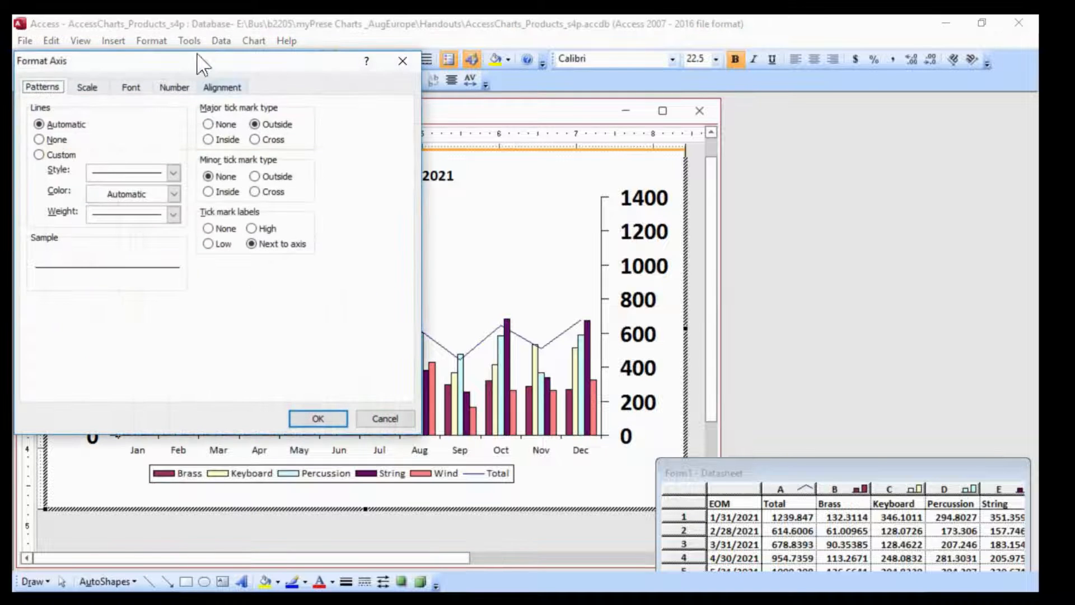
drag(193, 69, 395, 119)
click(329, 139)
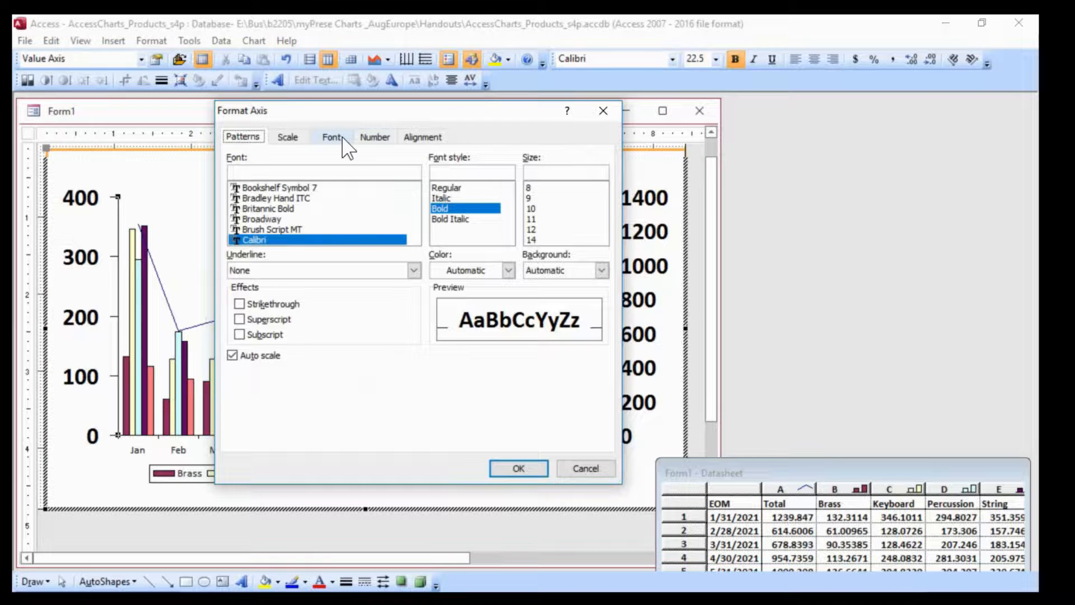
click(232, 356)
click(524, 209)
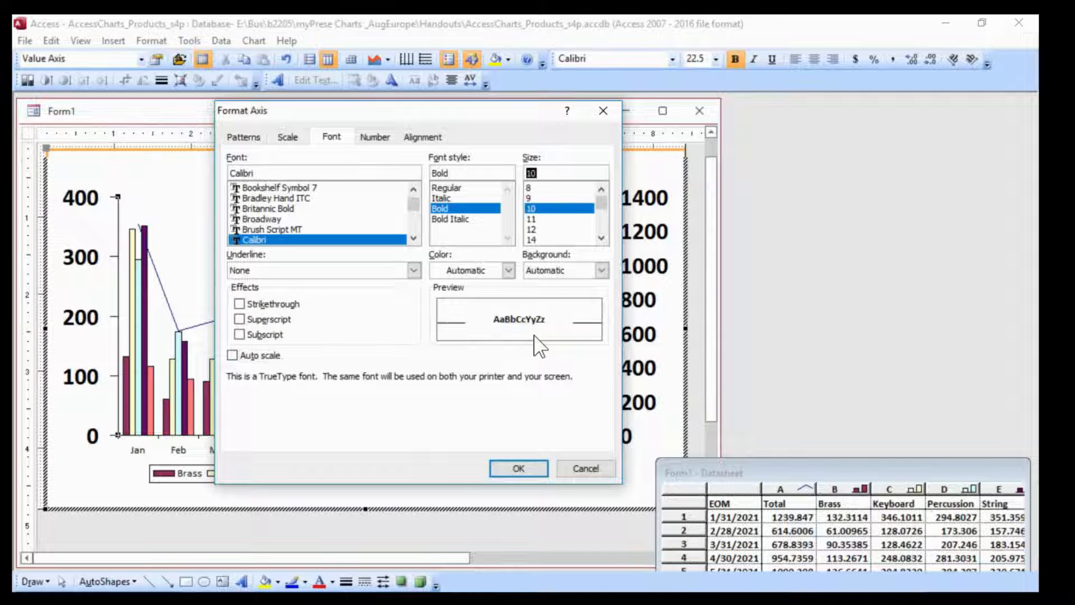
click(448, 188)
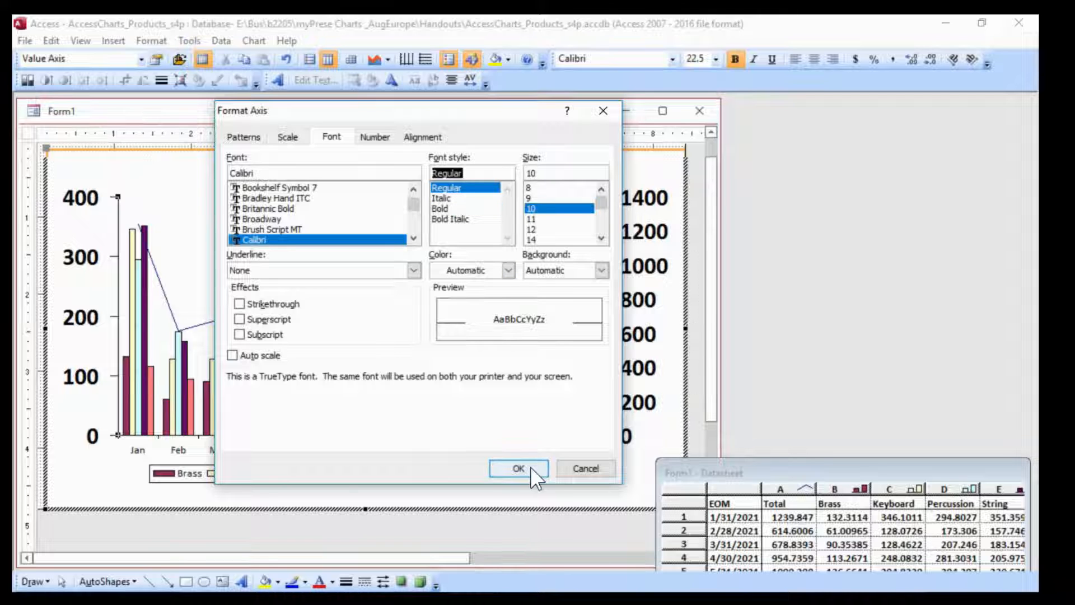
Format the primary value axis numbers as Currency with the $ symbol and 0 decimal places
click(374, 137)
click(240, 286)
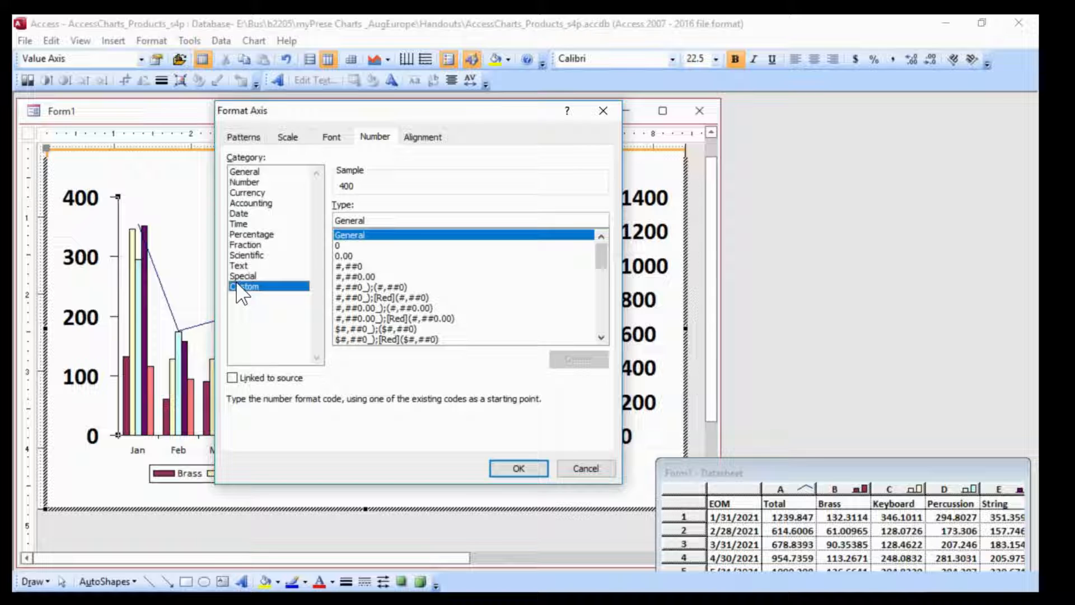
click(253, 192)
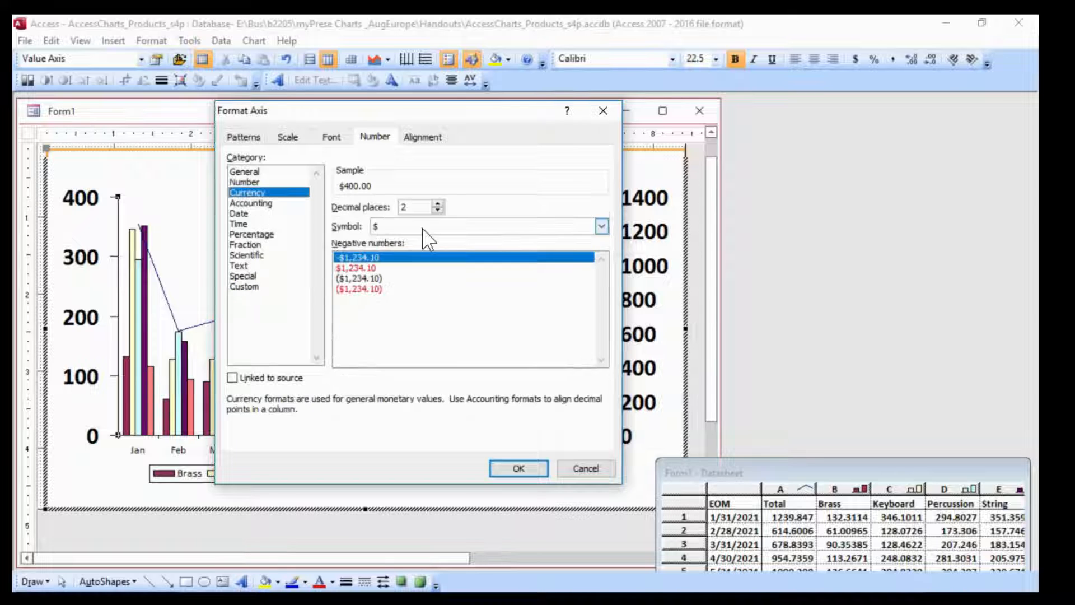
drag(428, 208, 372, 200)
text(0)
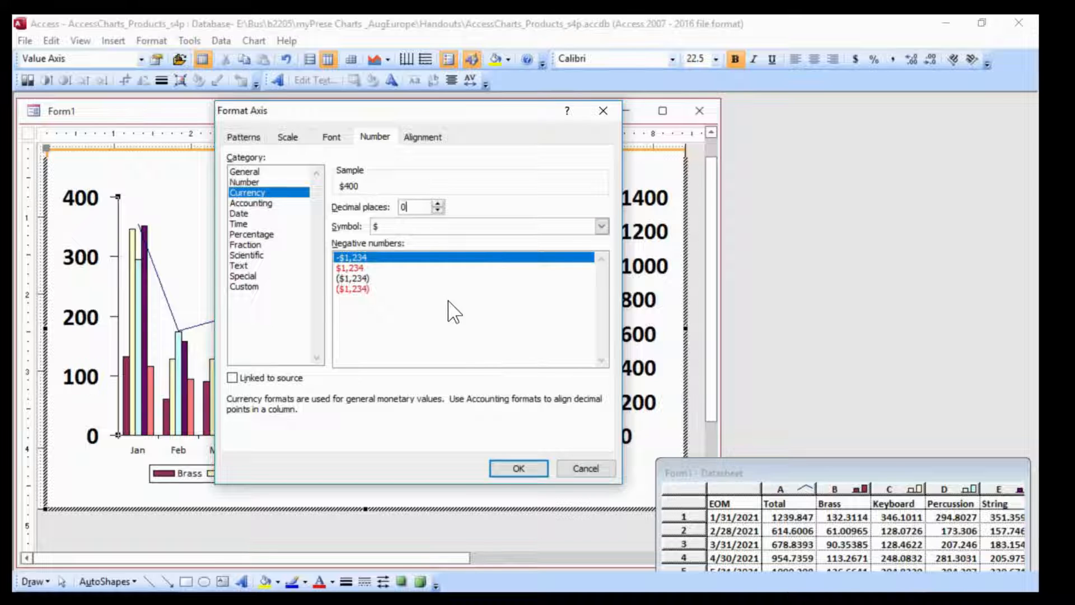
click(529, 469)
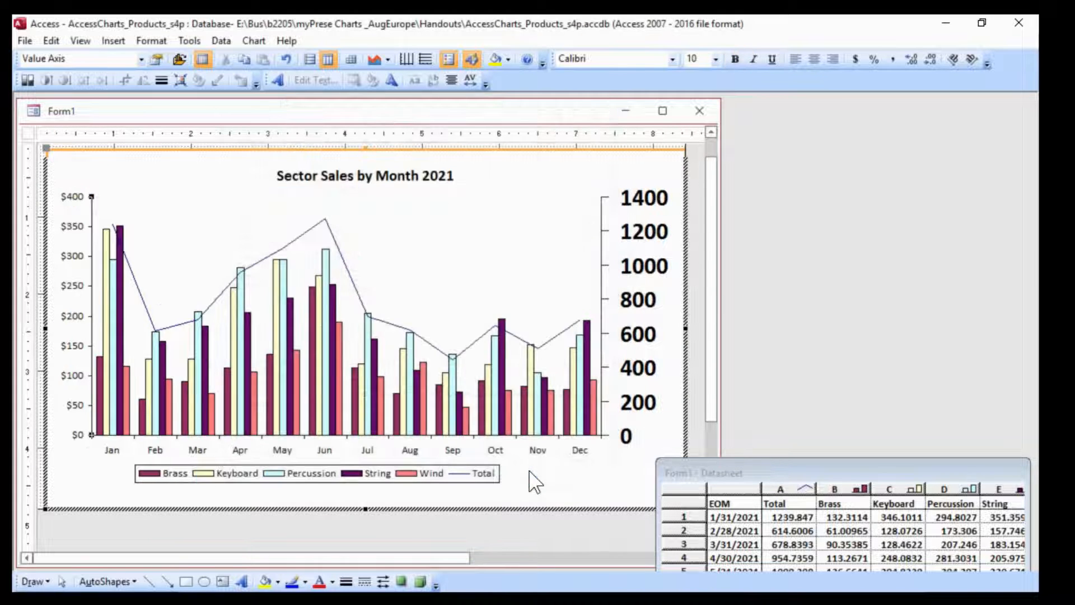
Format the secondary value axis numbers as Currency with the $ symbol and 0 decimal places
click(637, 268)
right_click(637, 269)
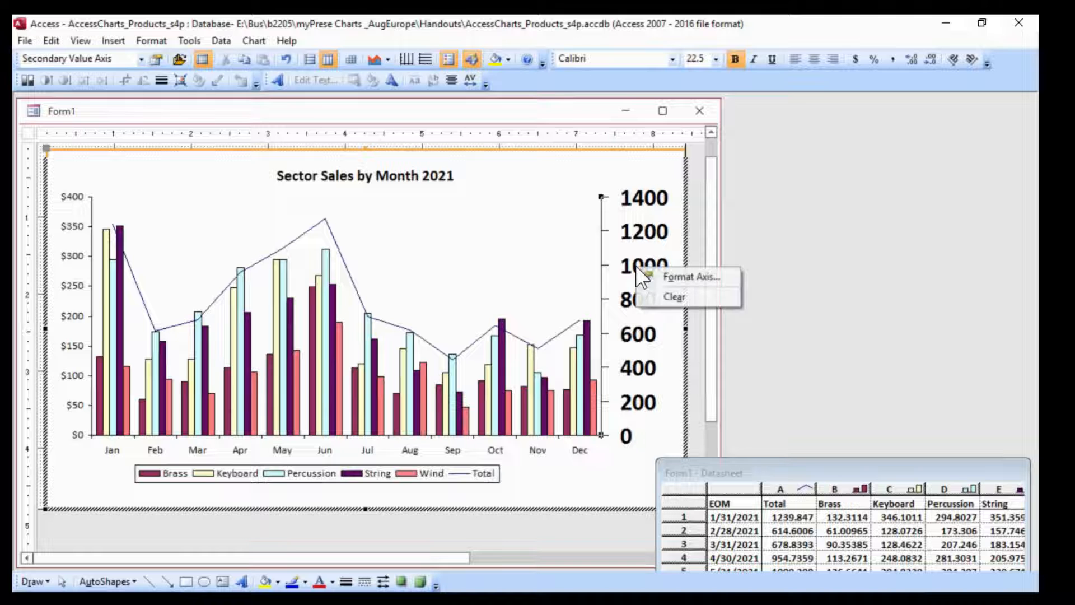
click(680, 278)
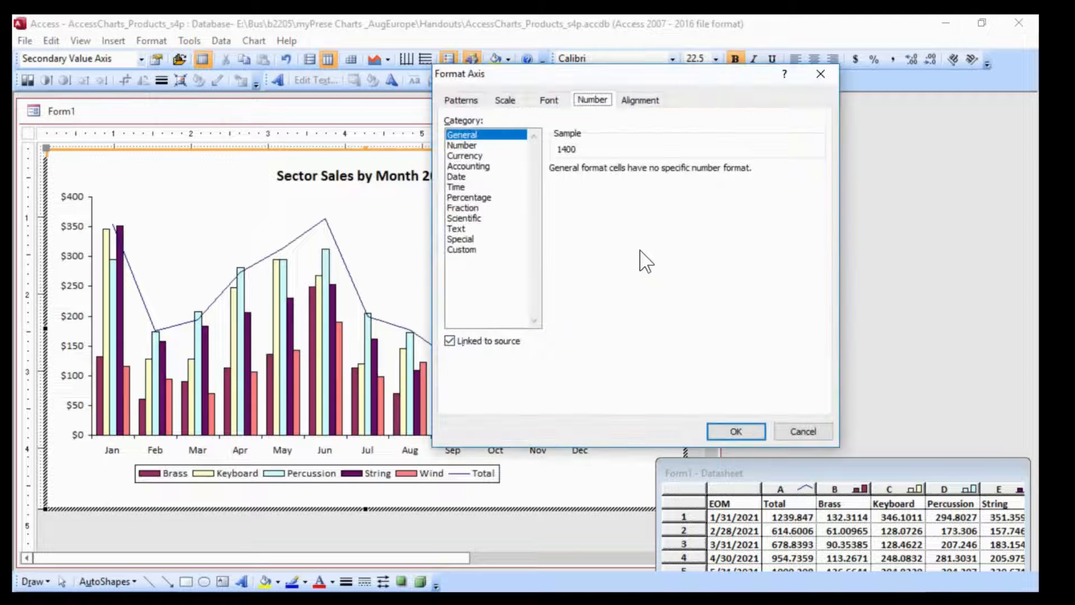
click(465, 156)
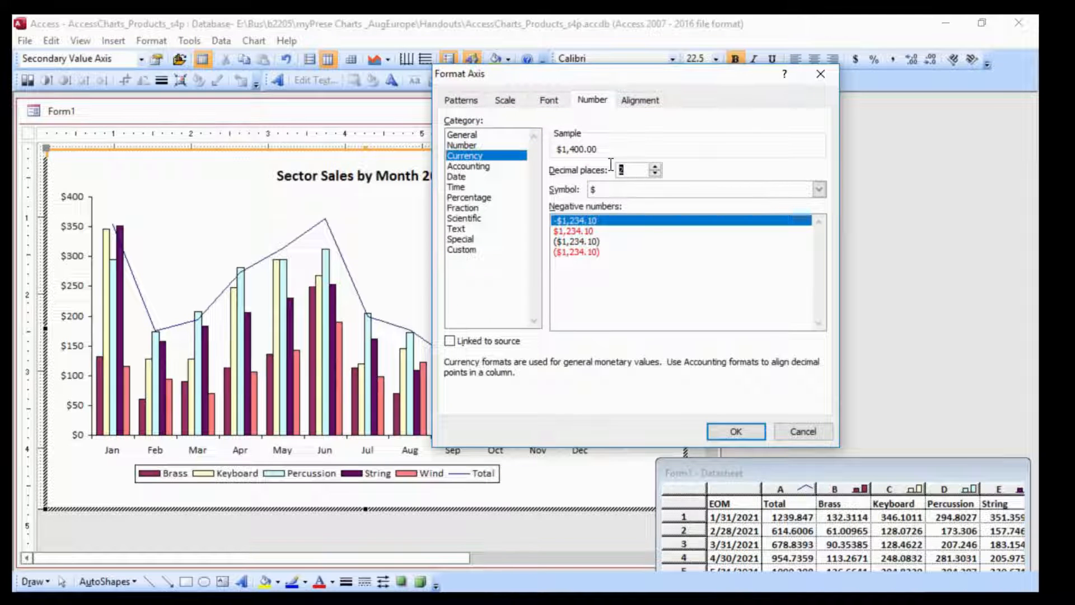
text(0)
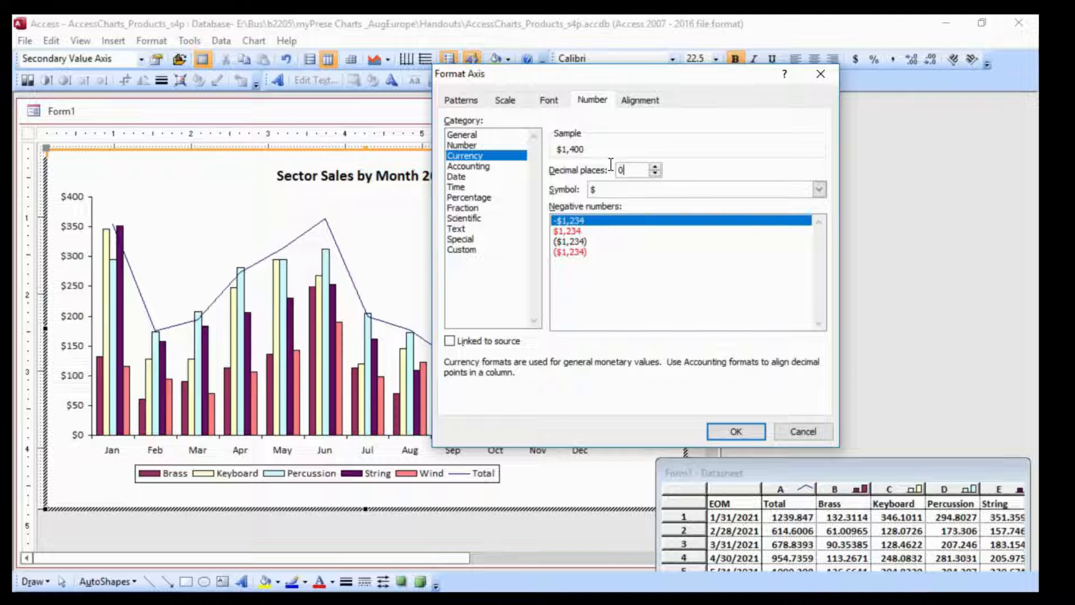
Set the secondary value axis font size to 10 and apply the axis formatting
click(548, 99)
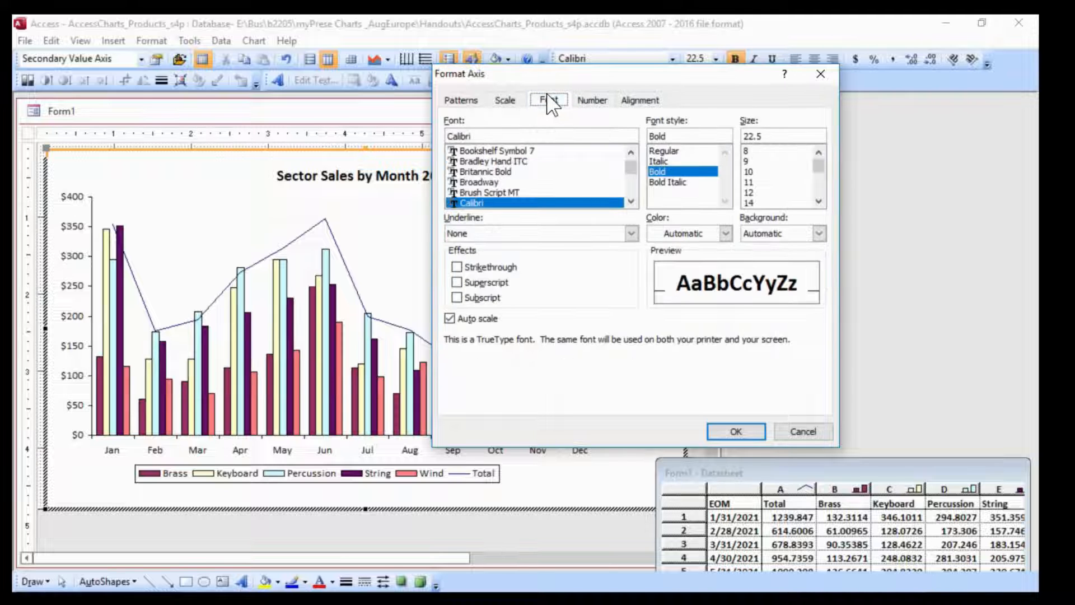
click(750, 172)
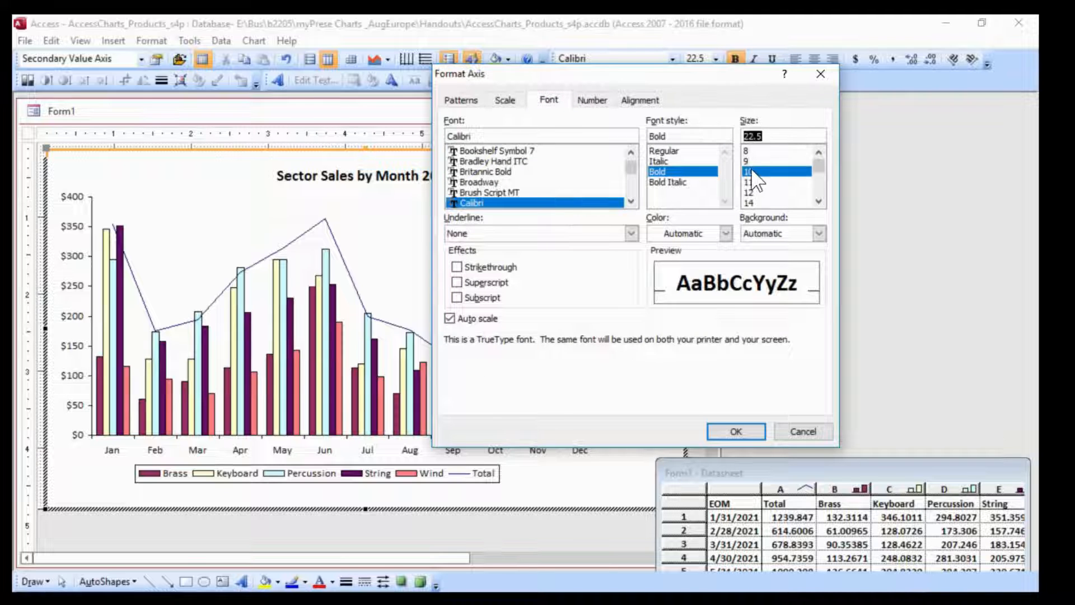
click(734, 431)
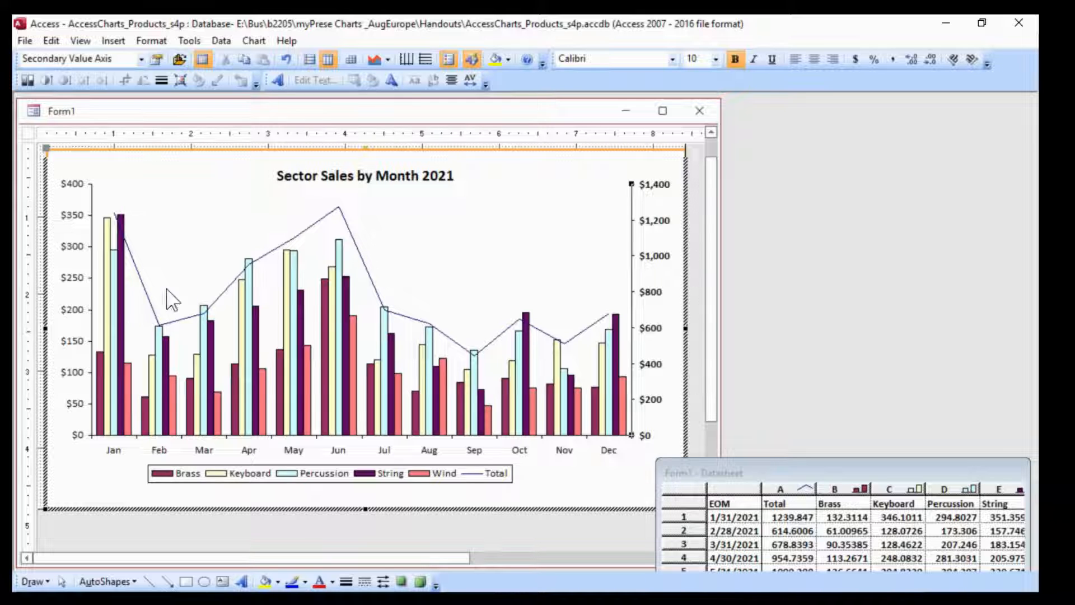
Format the String series columns with no border and an orange fill
right_click(122, 295)
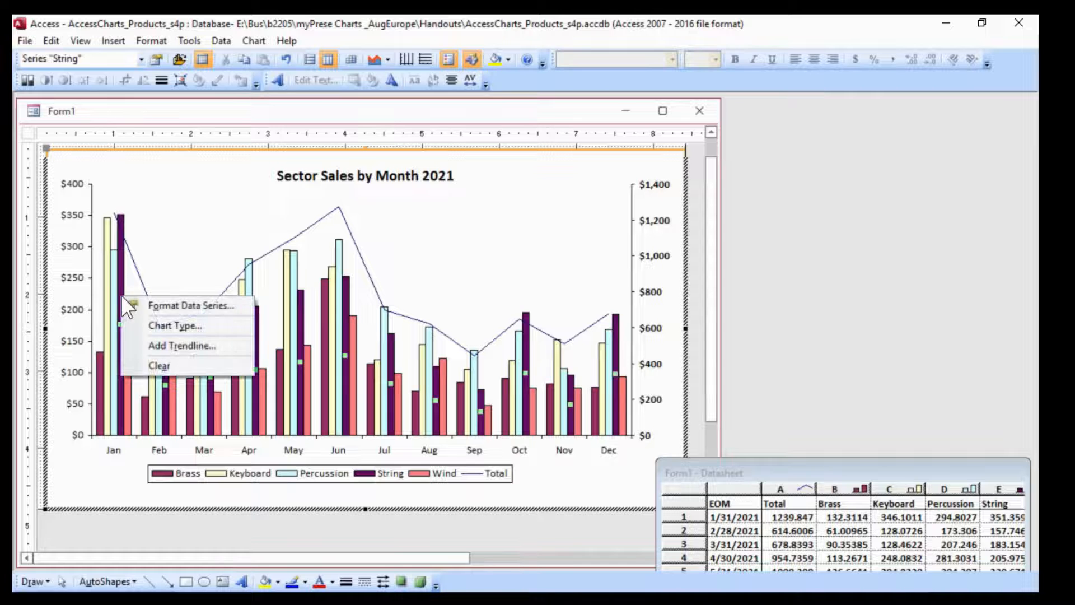
click(140, 306)
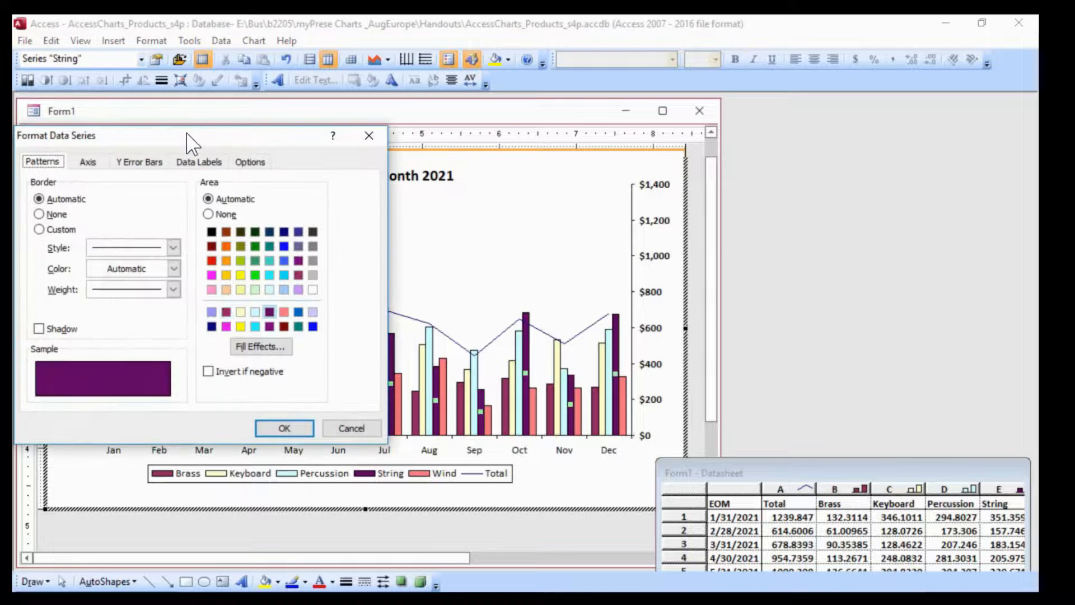
drag(188, 136, 746, 122)
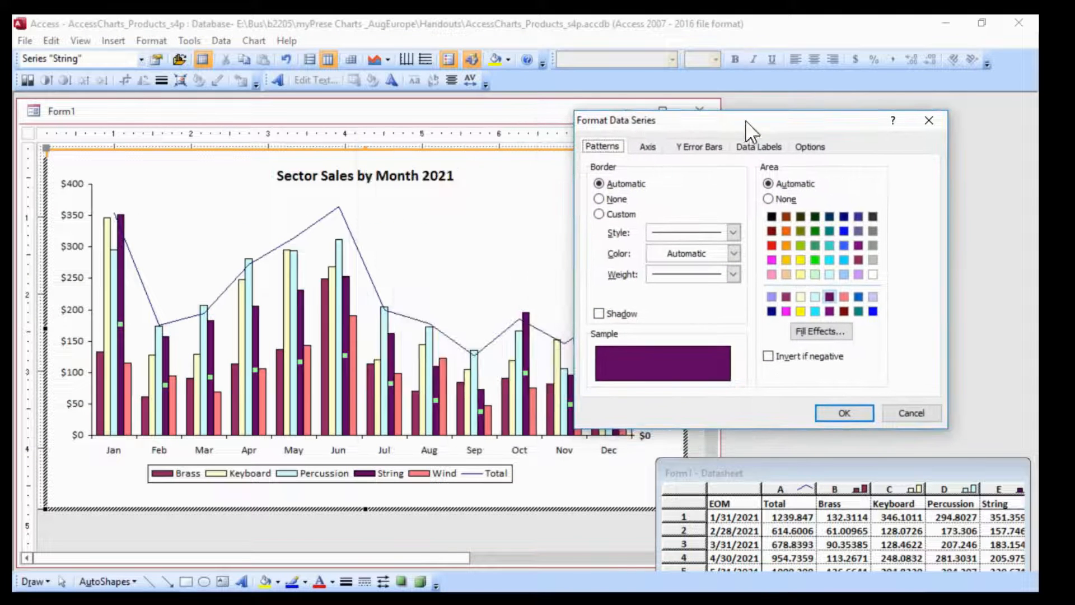
click(735, 252)
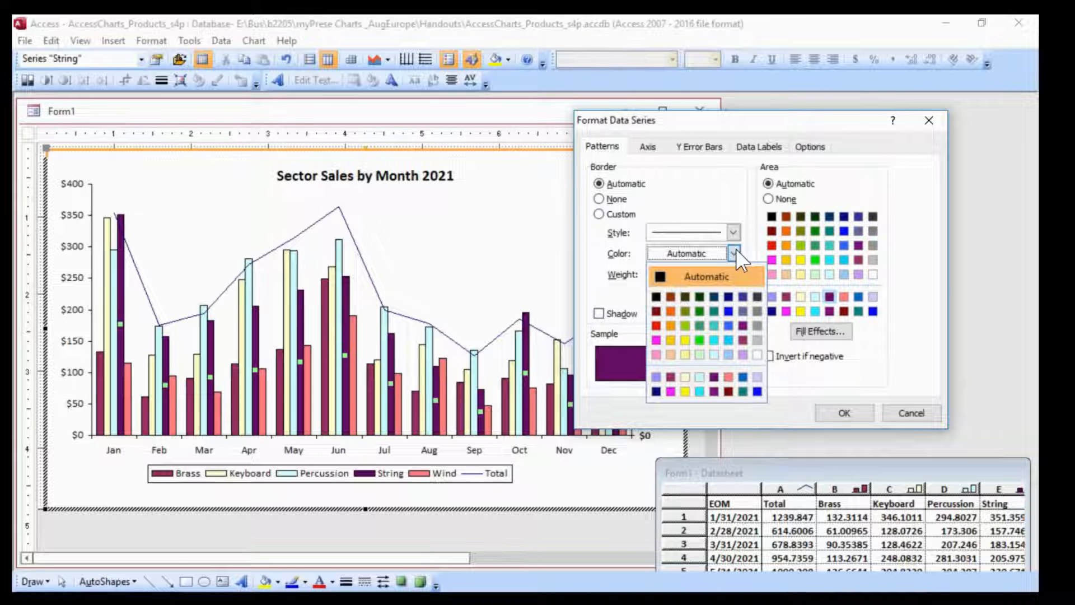
click(600, 198)
click(600, 199)
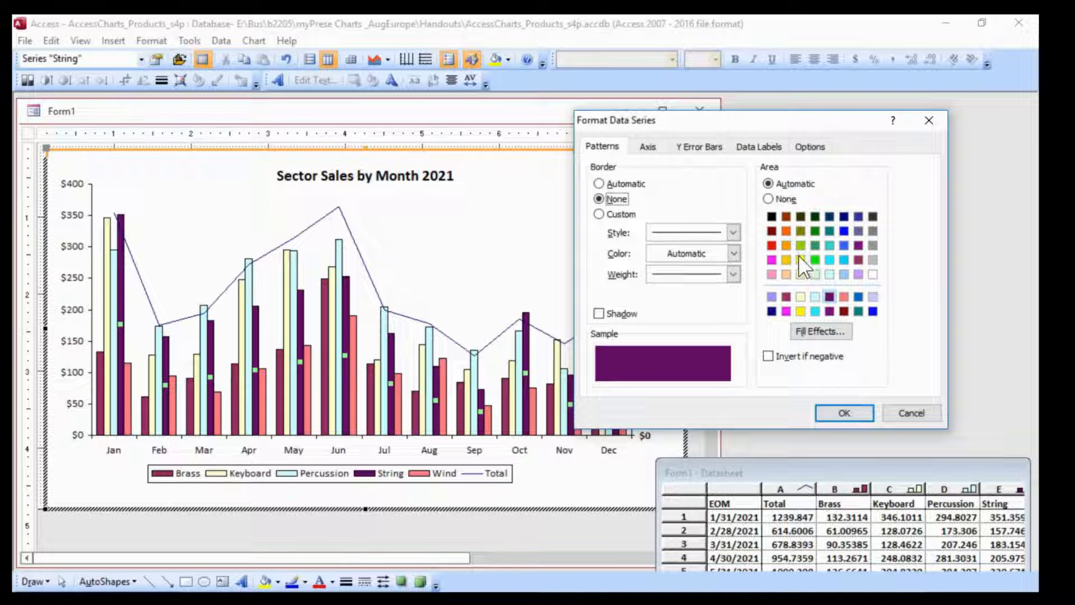
click(787, 245)
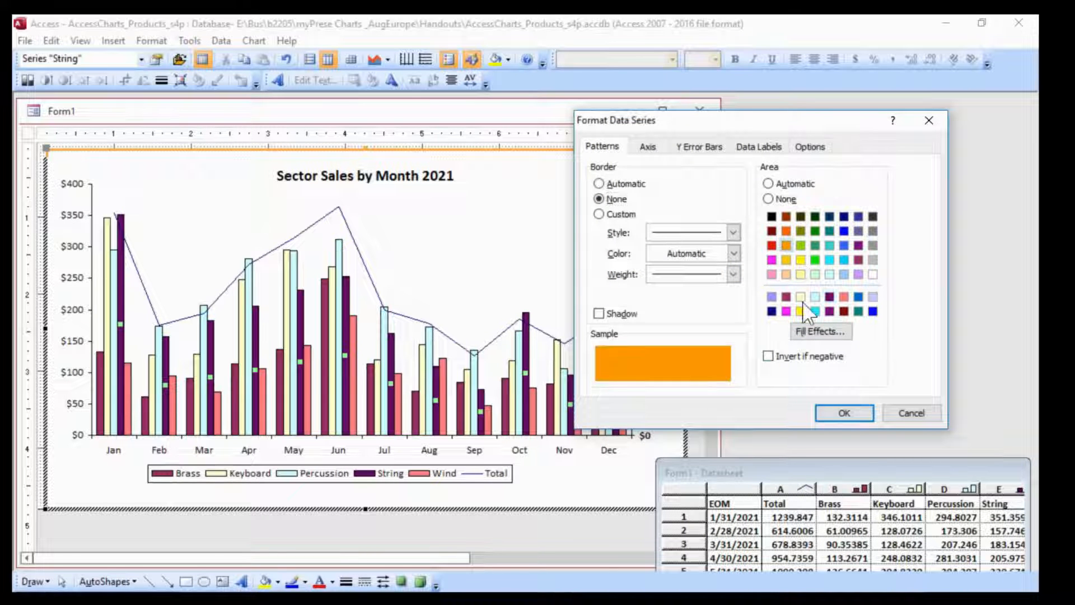
click(844, 414)
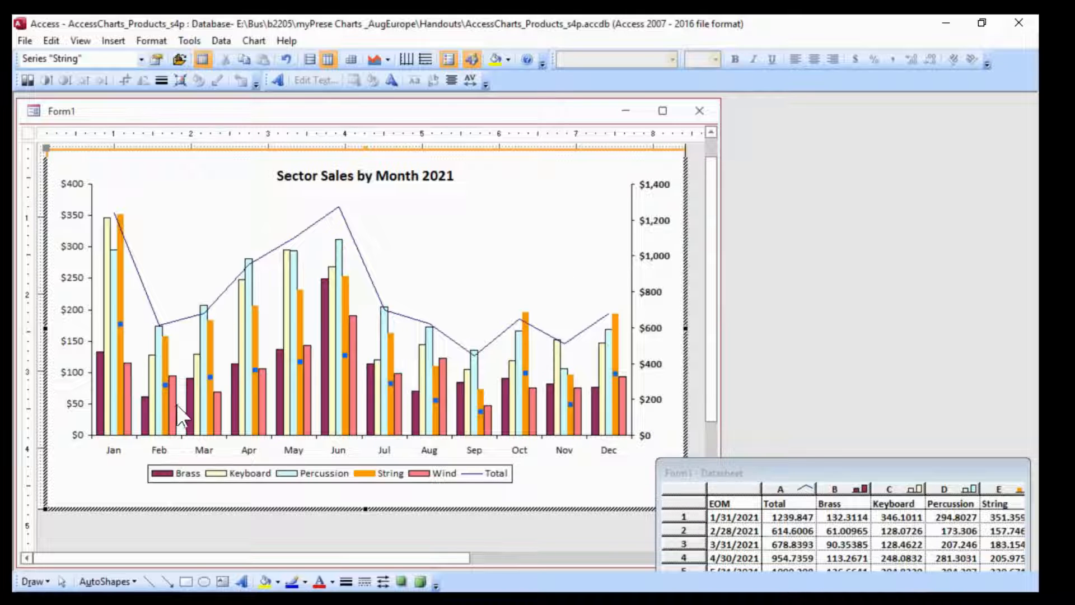
Change the Wind series columns' fill color to light blue
right_click(352, 349)
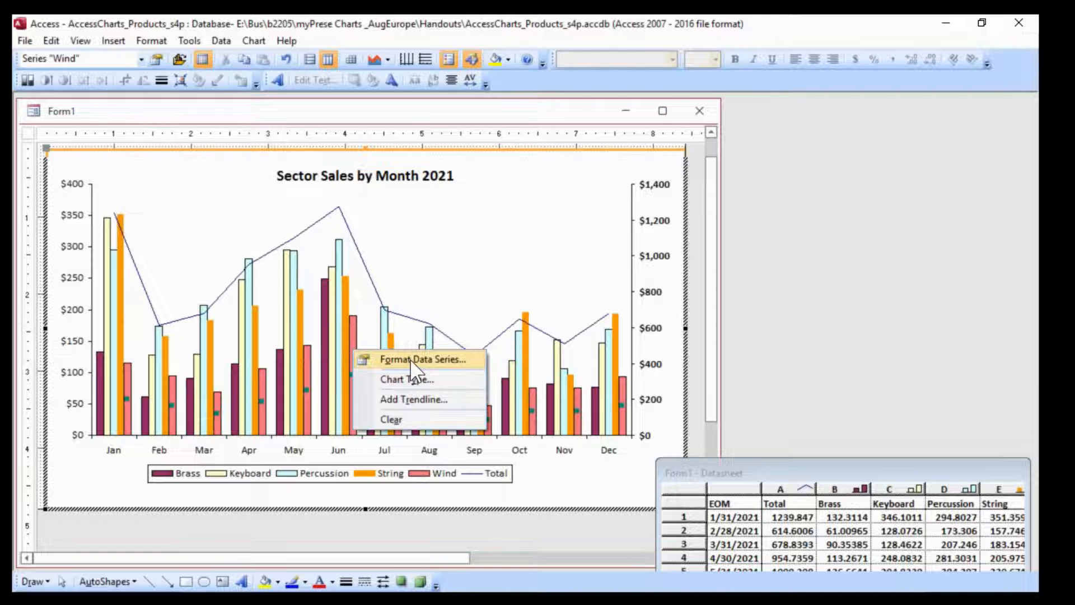
click(410, 358)
drag(395, 190, 818, 99)
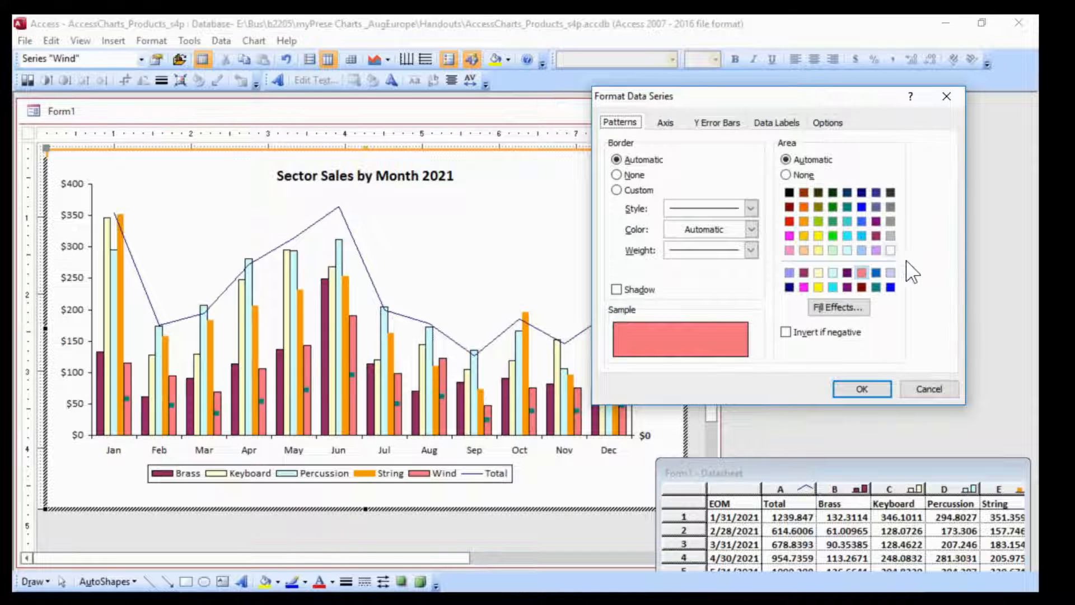
click(847, 250)
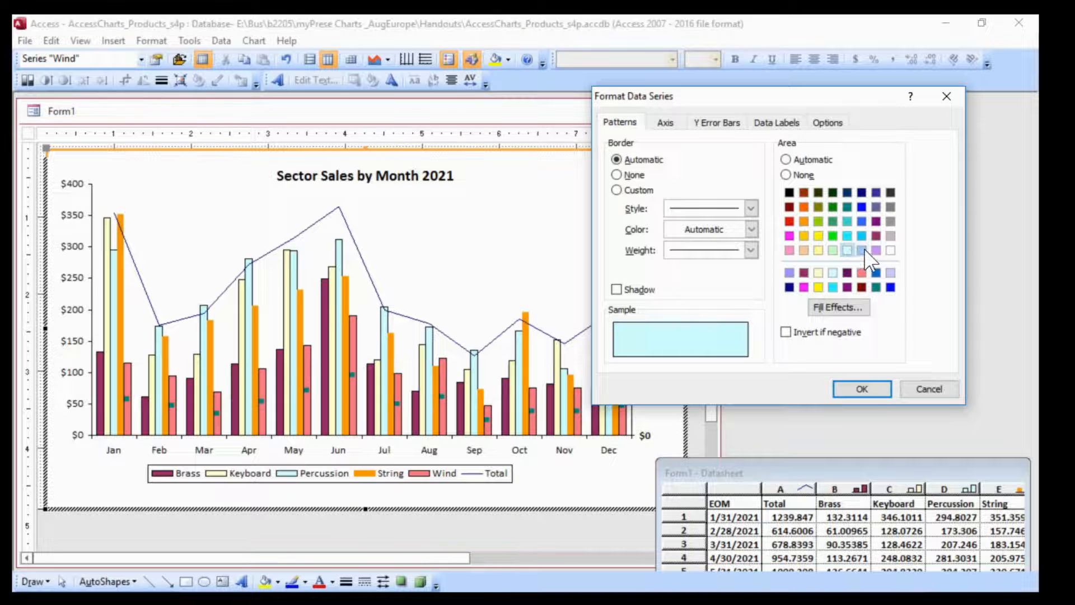
click(863, 251)
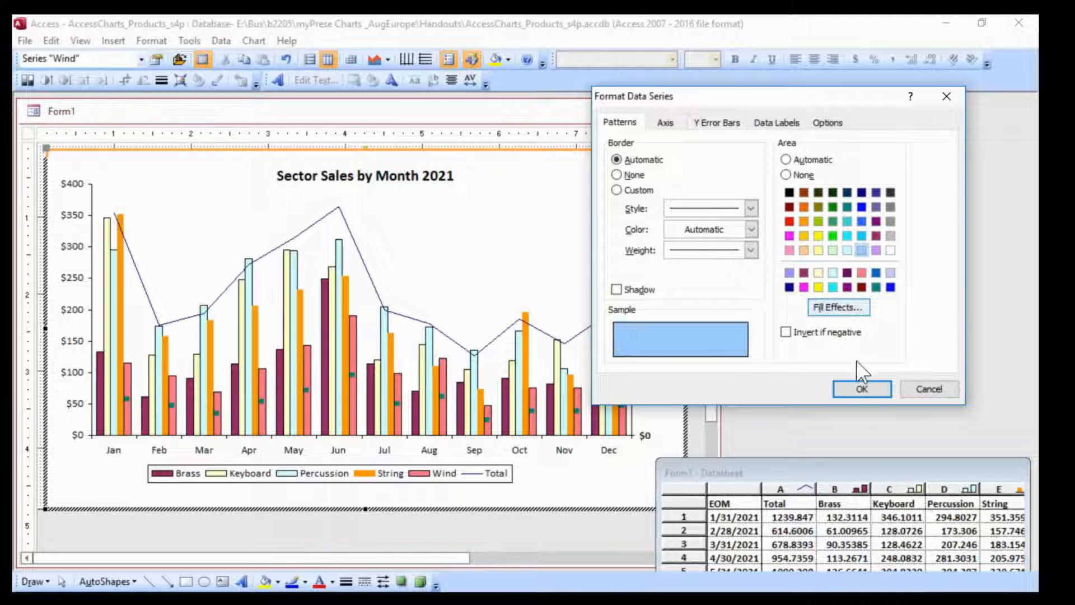
click(862, 388)
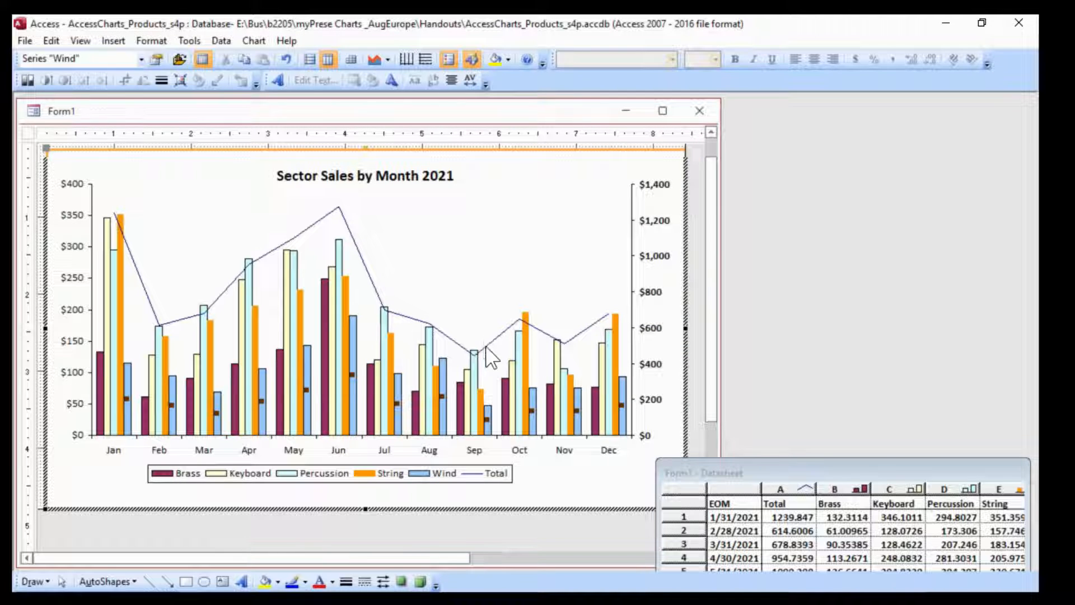
Remove the border from the Percussion series columns
right_click(511, 381)
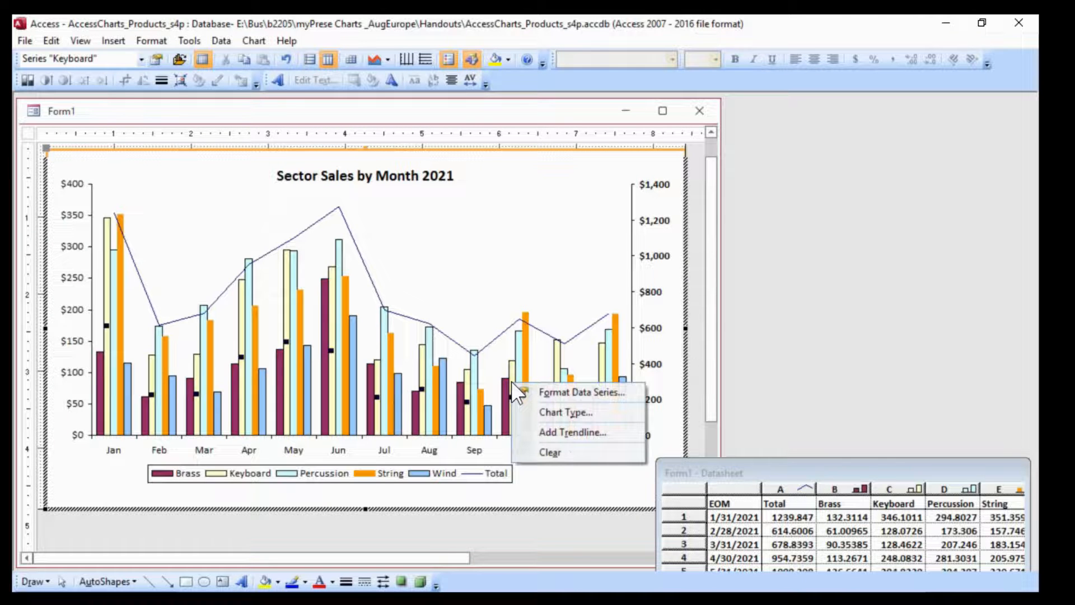
right_click(520, 354)
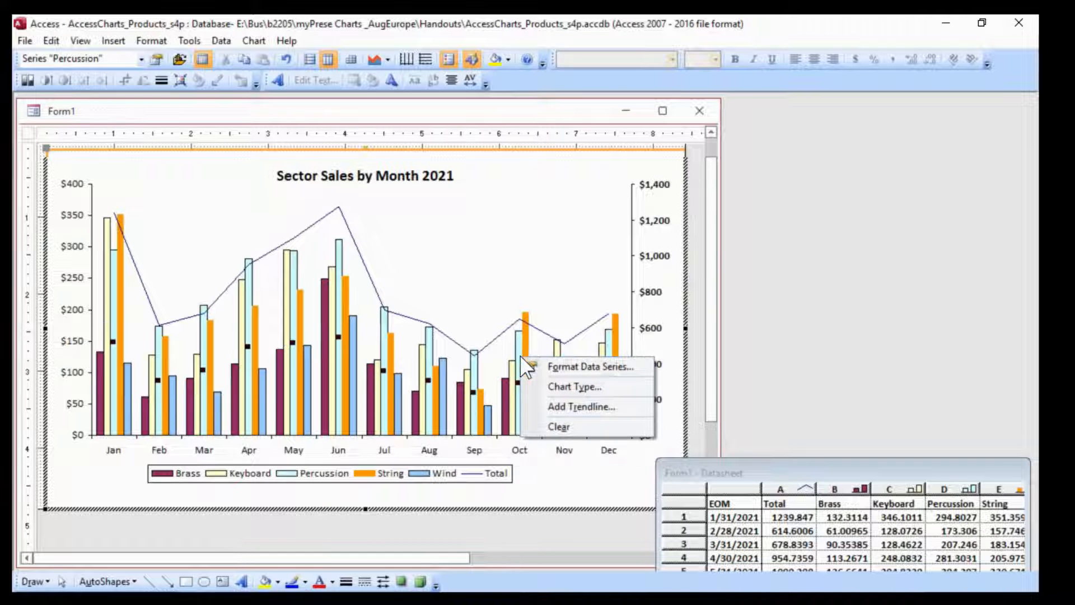
click(594, 370)
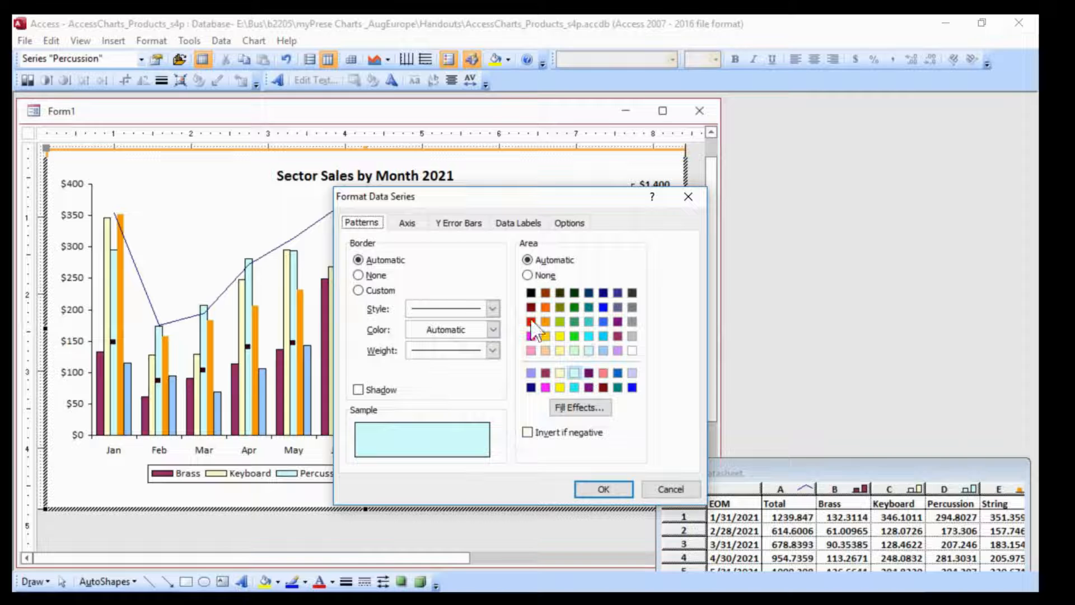
click(359, 275)
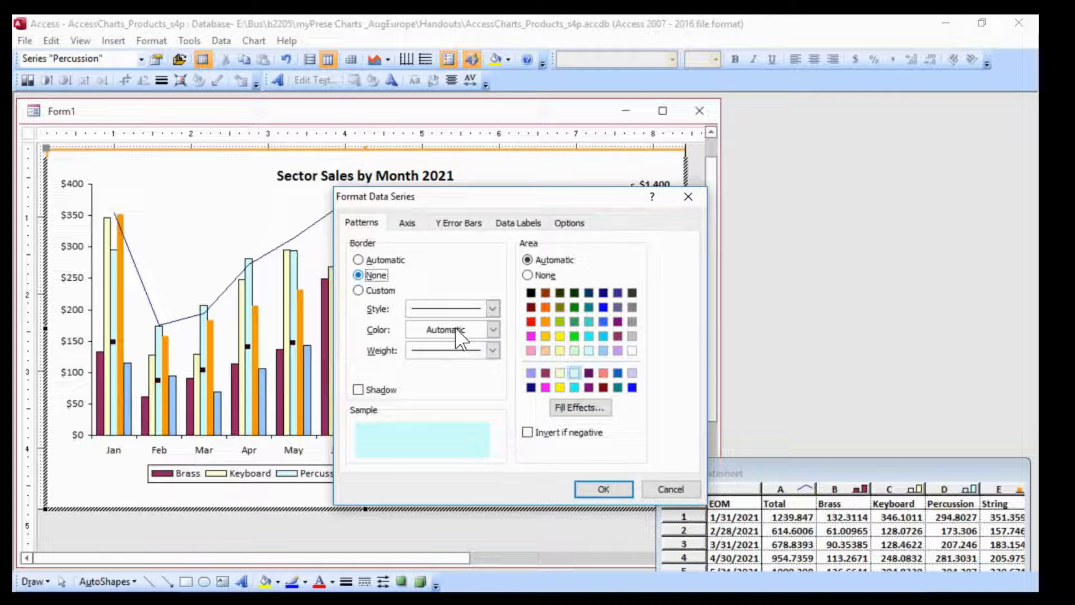
click(599, 488)
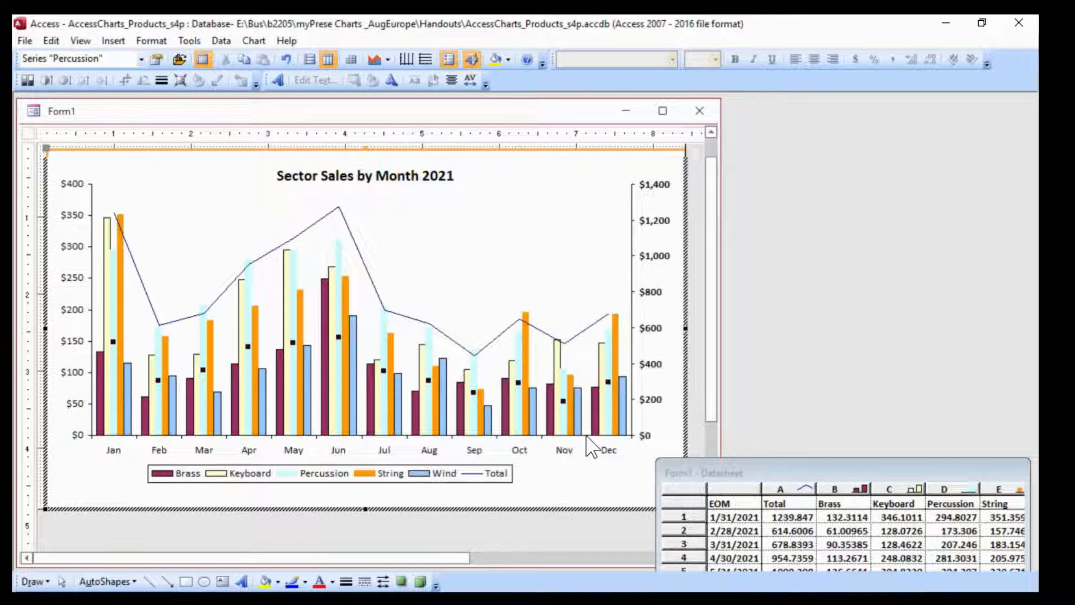
Set the Wind series columns' border to None
right_click(530, 410)
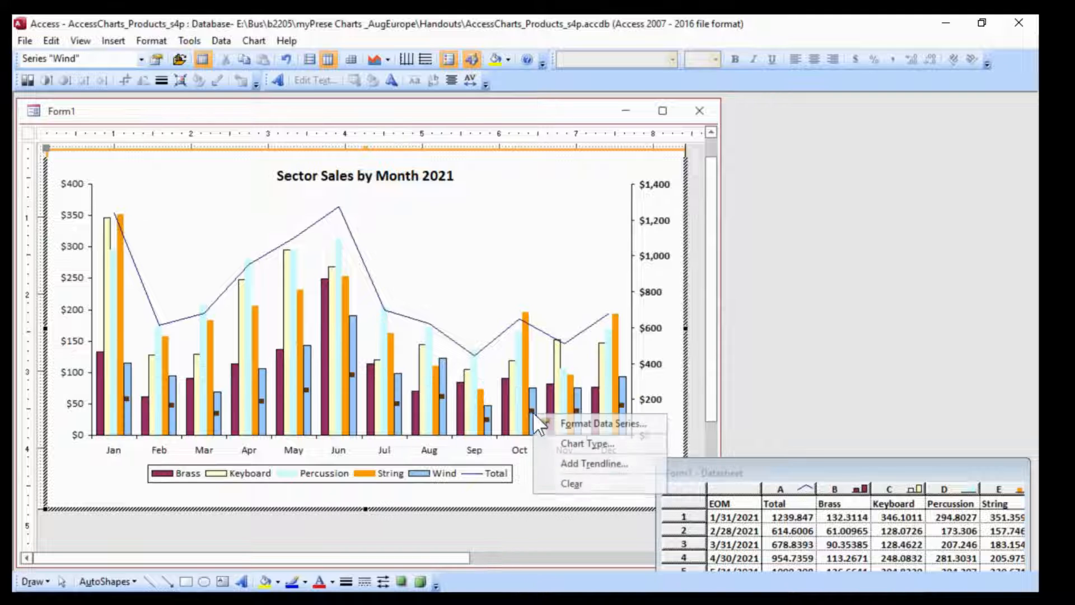
click(584, 423)
click(392, 332)
click(605, 539)
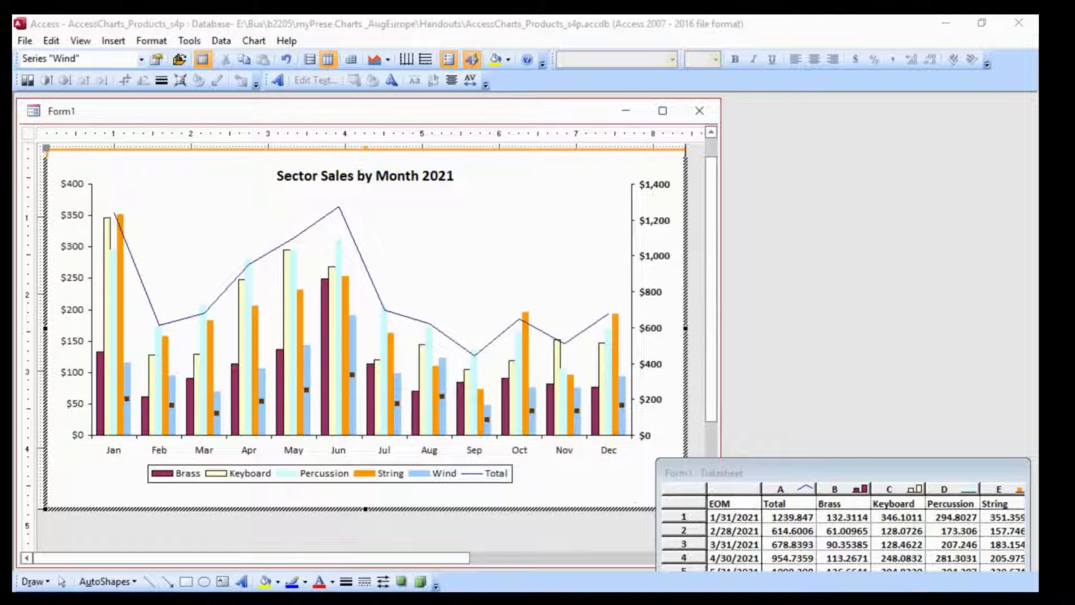
Format the Total series line with a custom lavender color and a dashed style
right_click(419, 321)
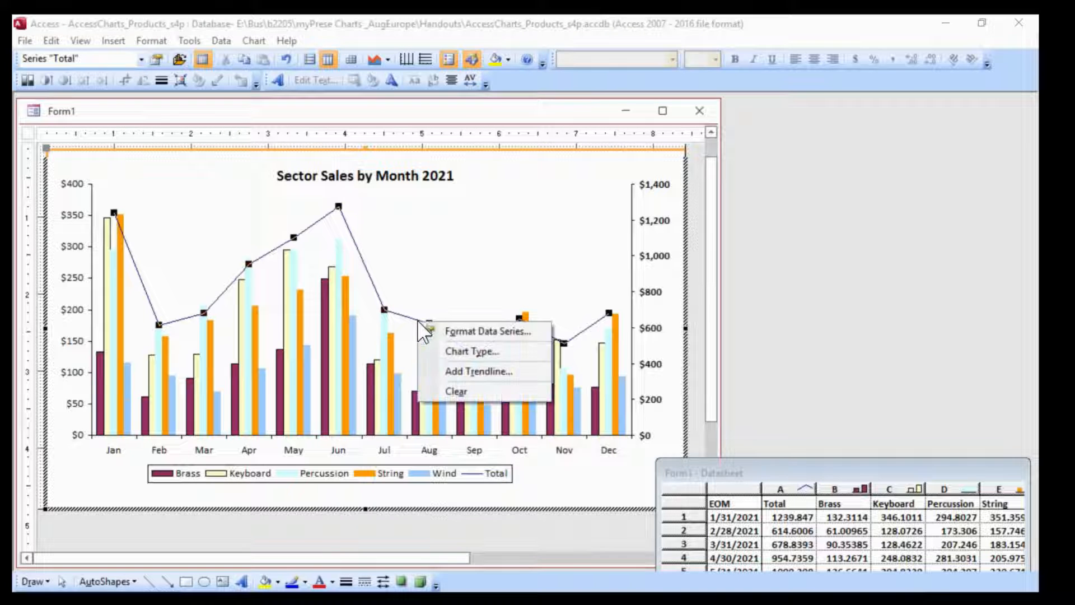
click(507, 331)
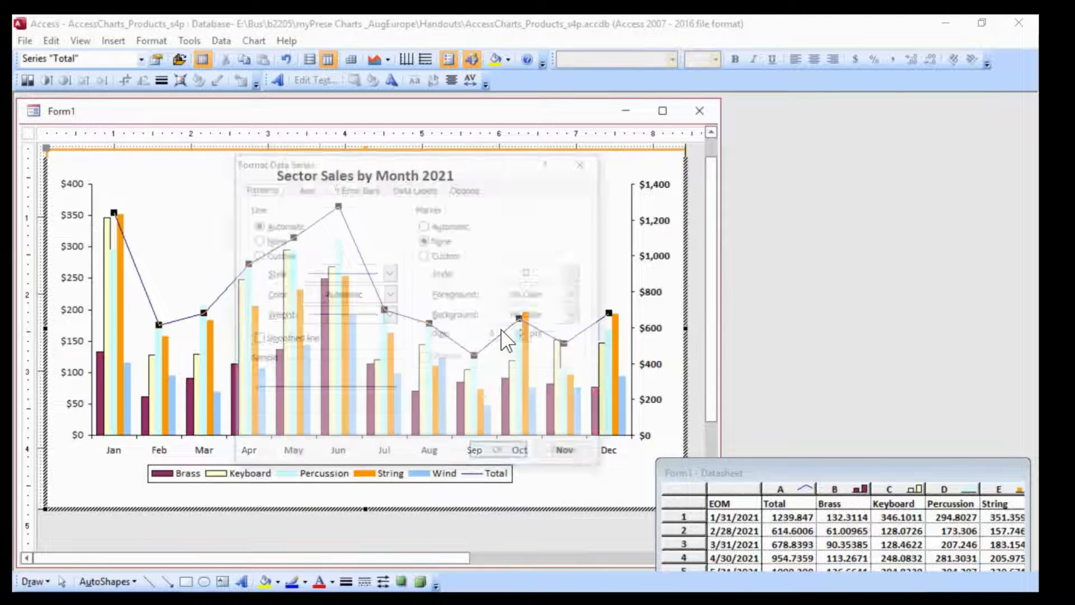
drag(487, 165, 711, 160)
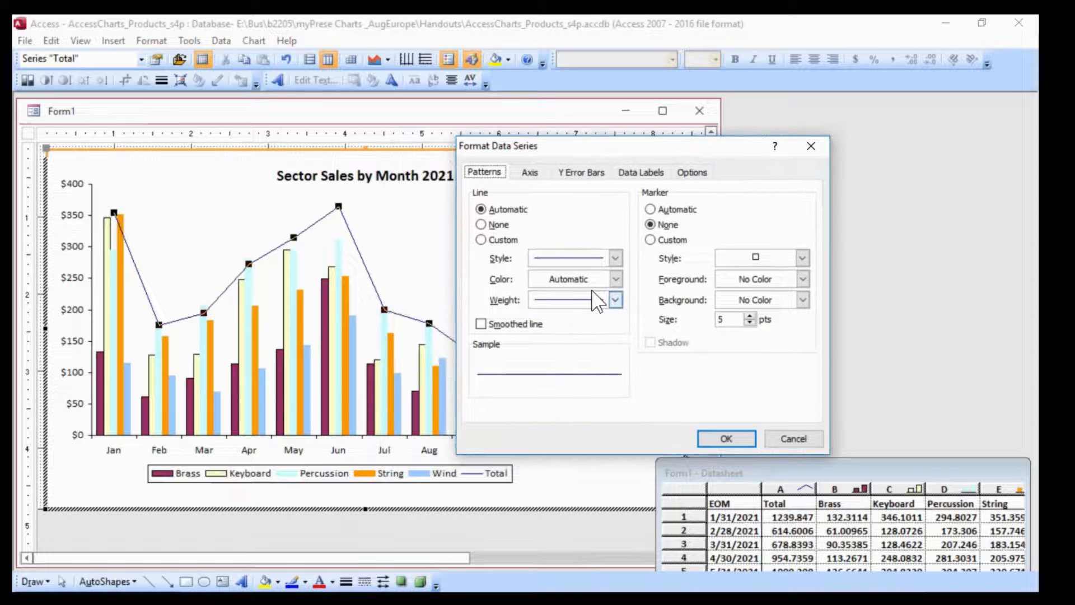
click(615, 279)
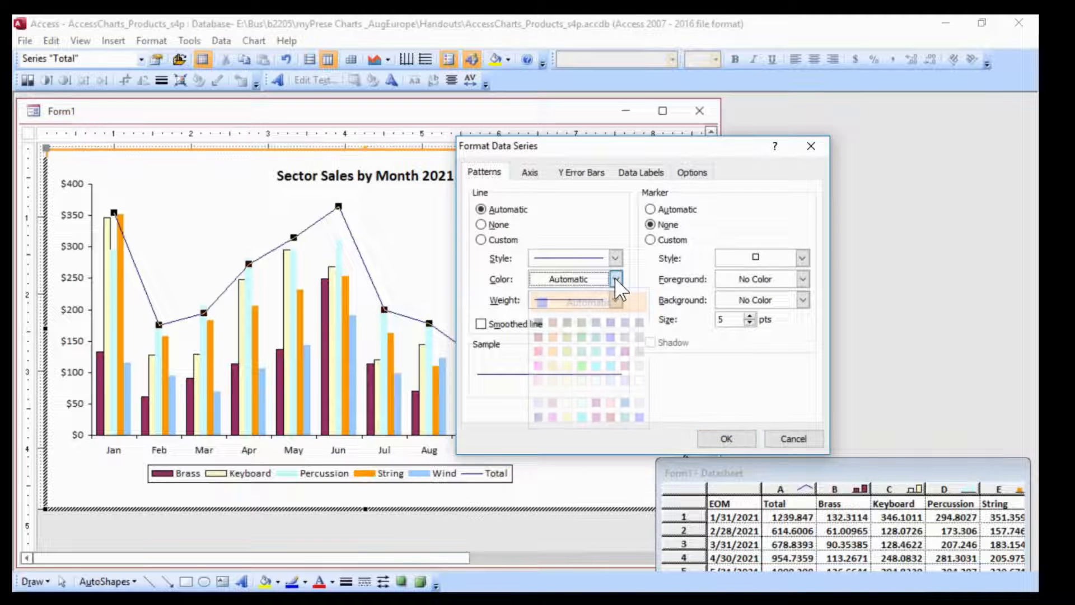
click(625, 380)
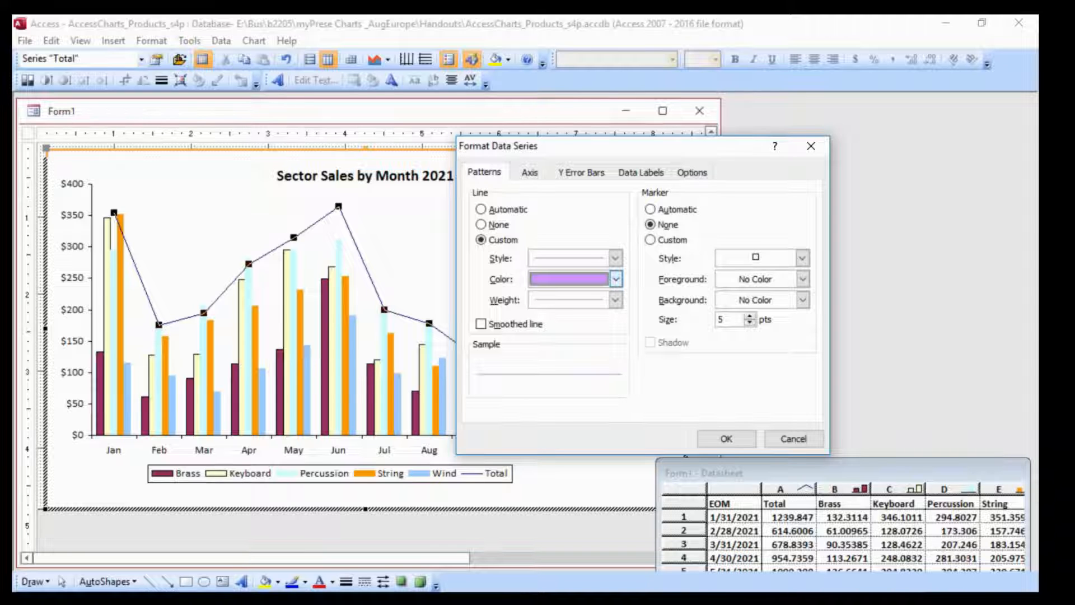
click(616, 259)
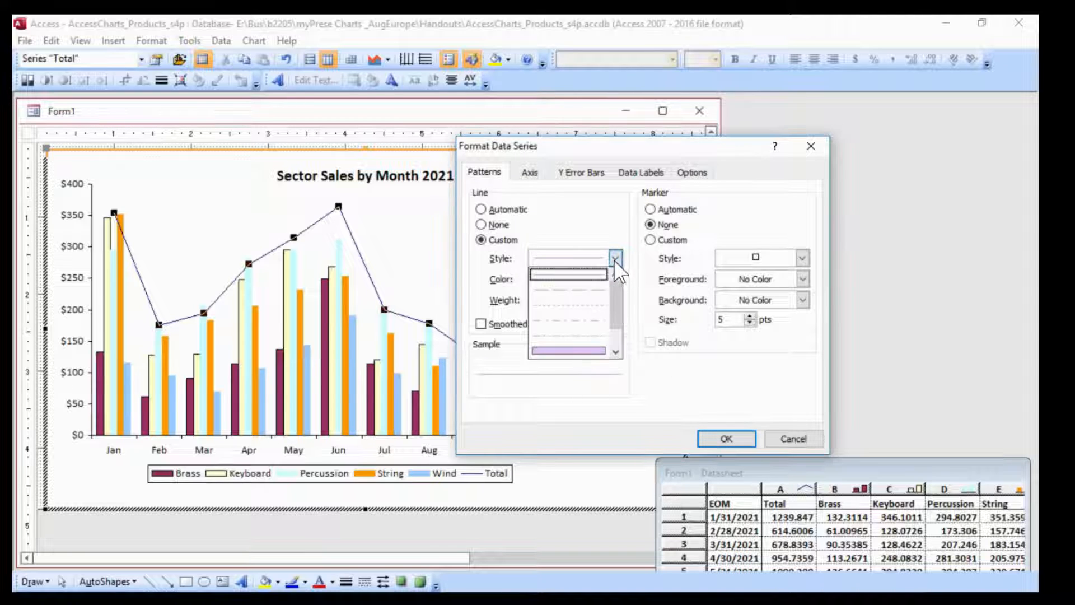
click(585, 299)
click(726, 438)
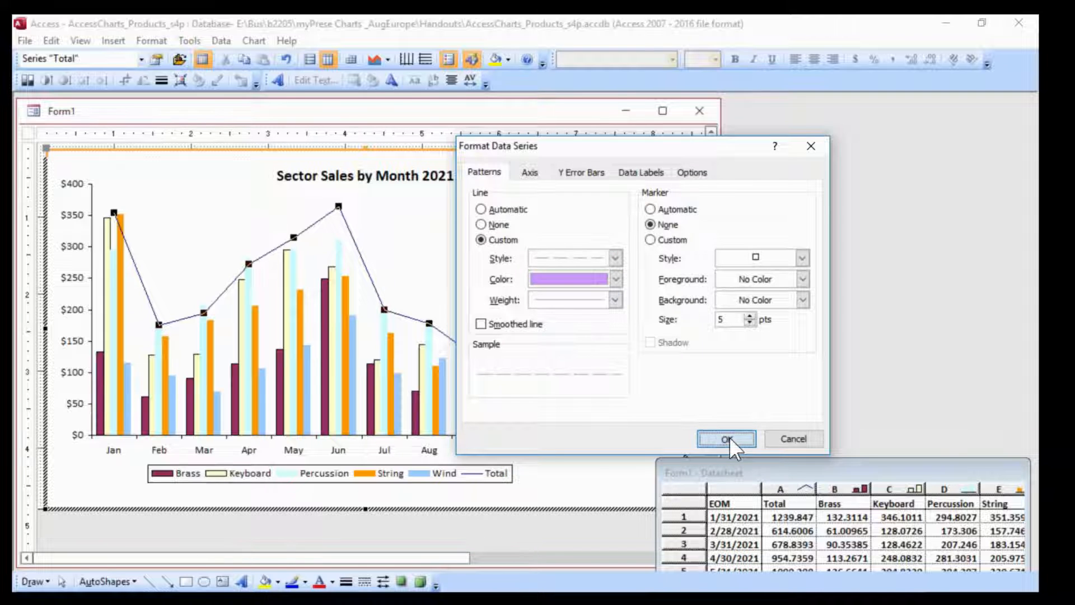
click(498, 211)
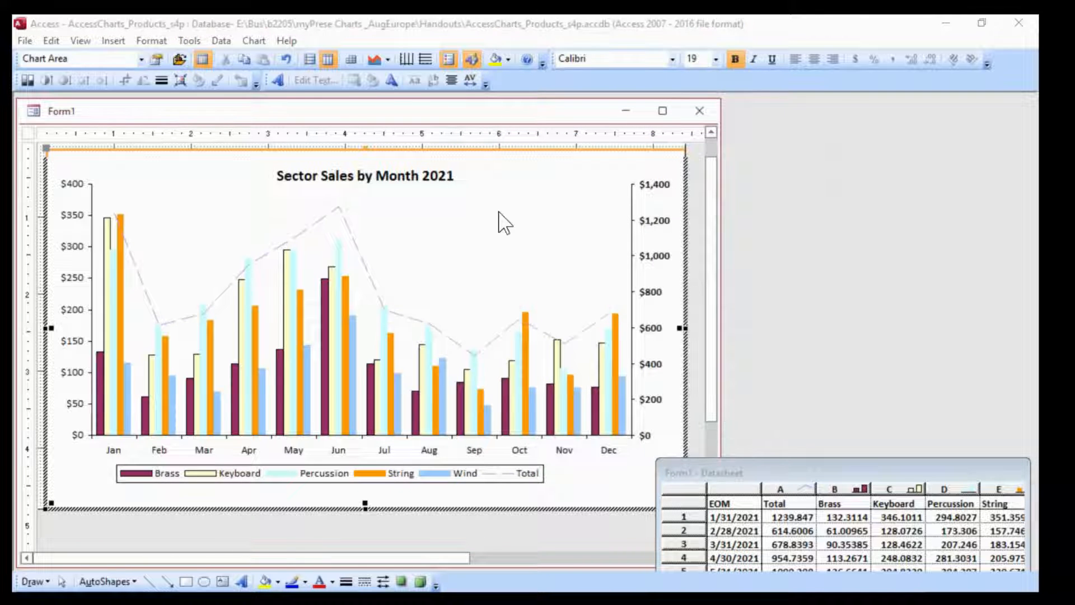
Append ", Thousands in Dollars" to the chart title after "Sector Sales by Month 2021"
click(452, 175)
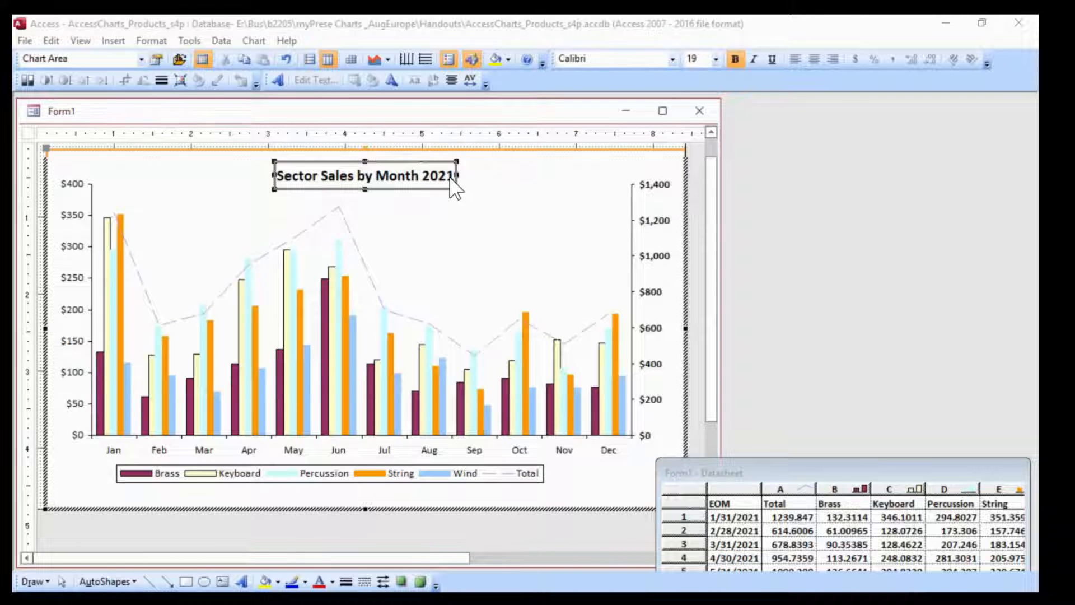
click(449, 177)
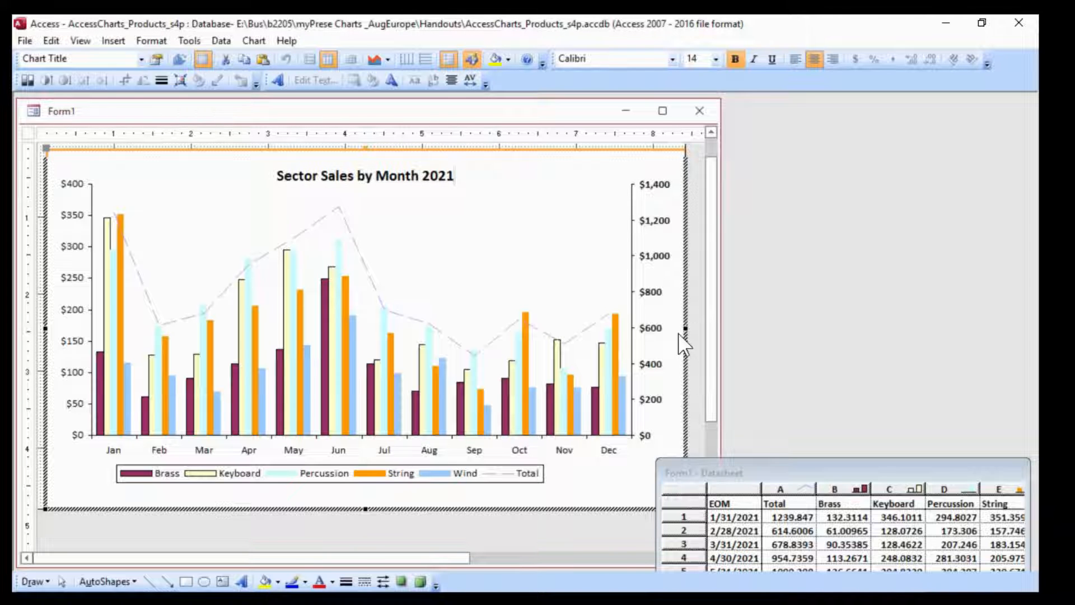
text(, Thou)
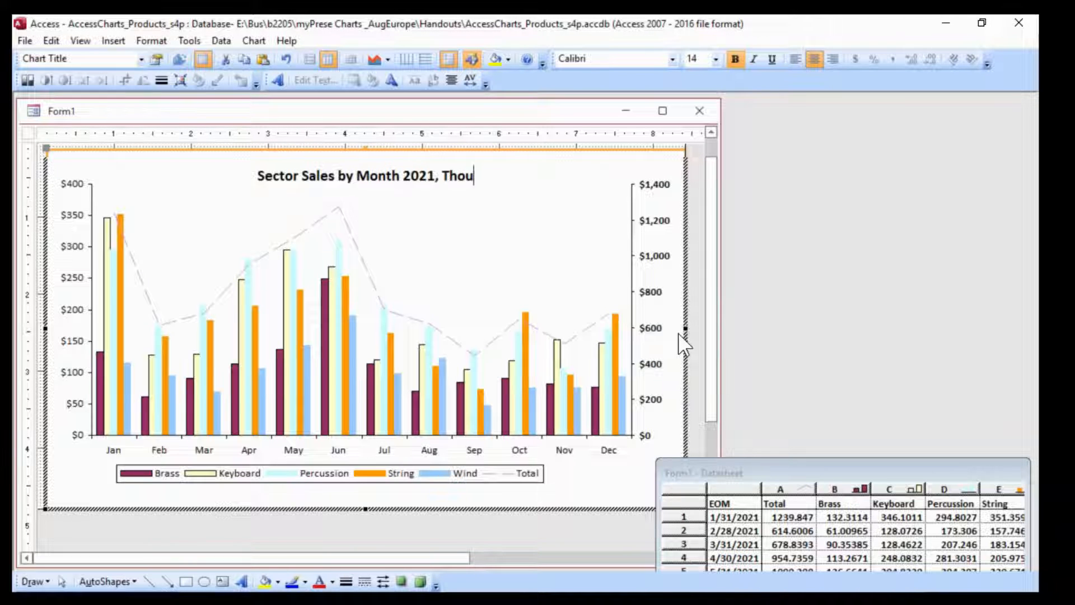
text(sands in)
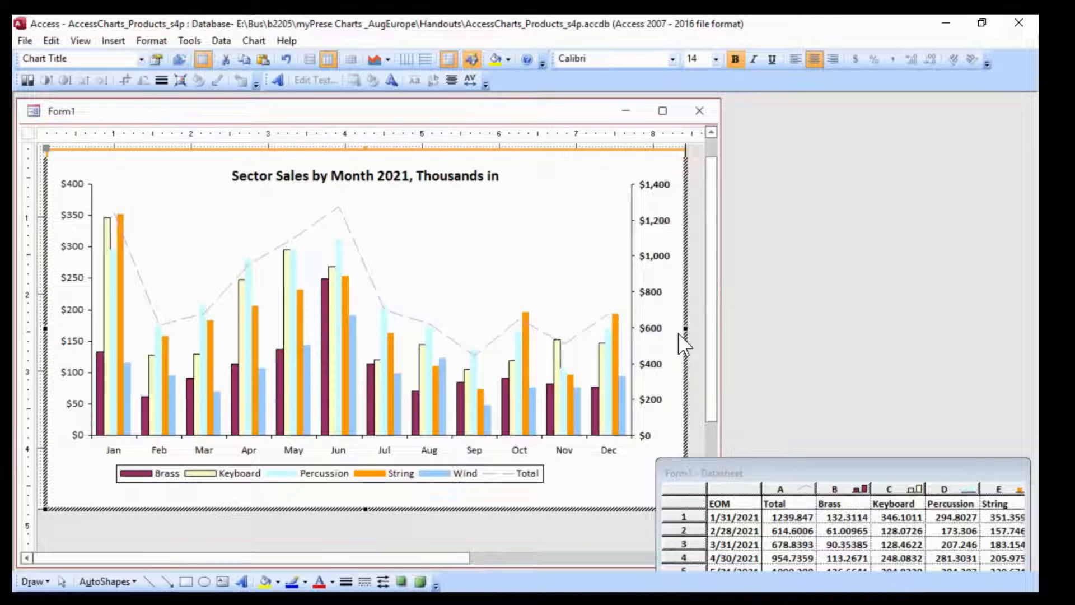
text( Dollars)
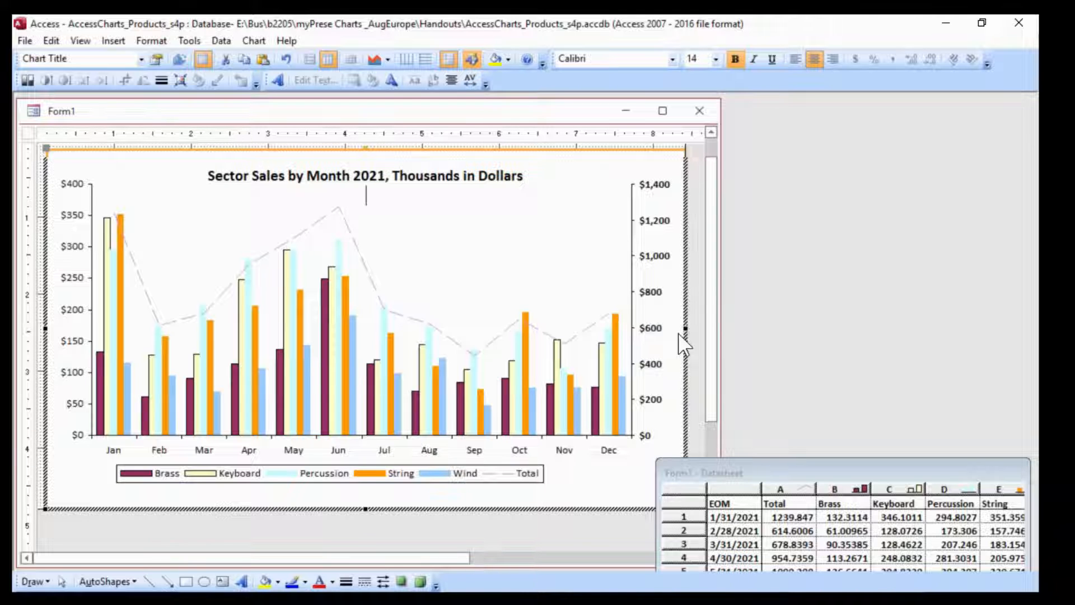
text(combination:)
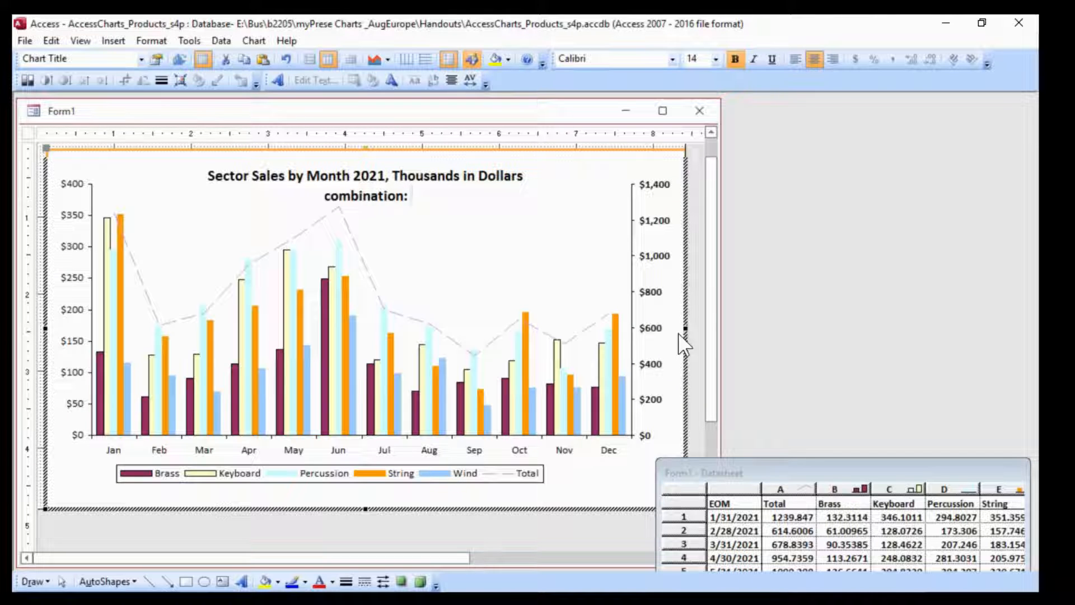
text( Cluster)
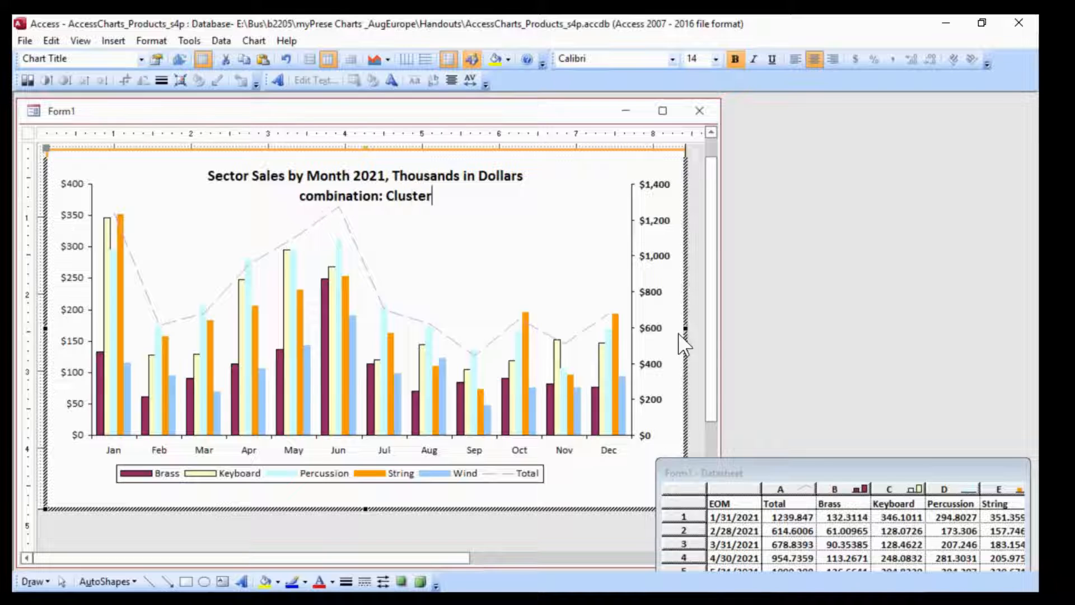
text(d Colu)
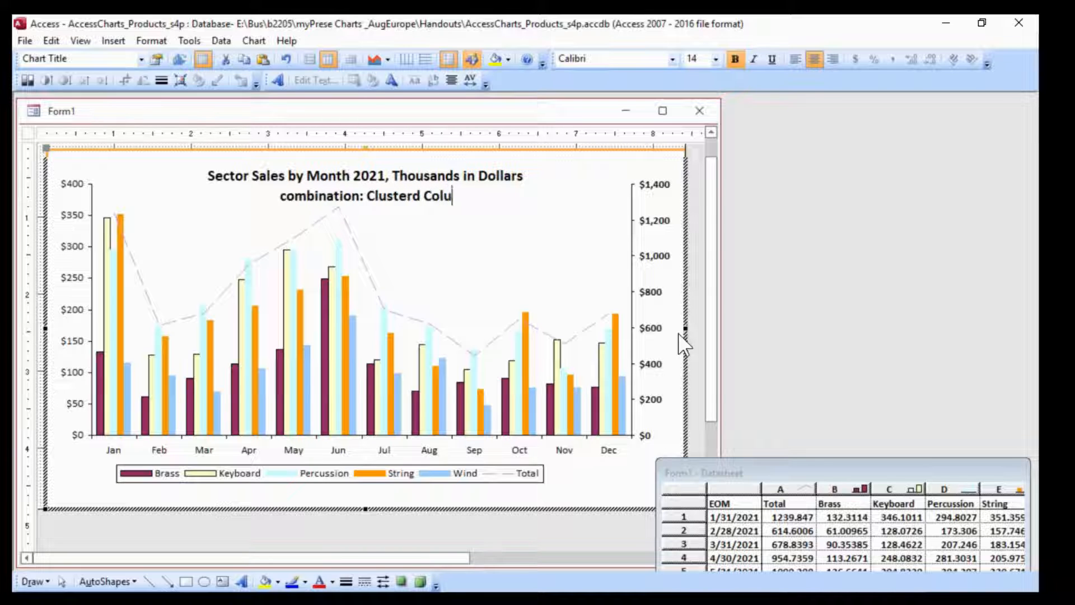
Add a second line to the chart title reading "combination: Clusterd Column with Line"
key(Escape)
text(mn w)
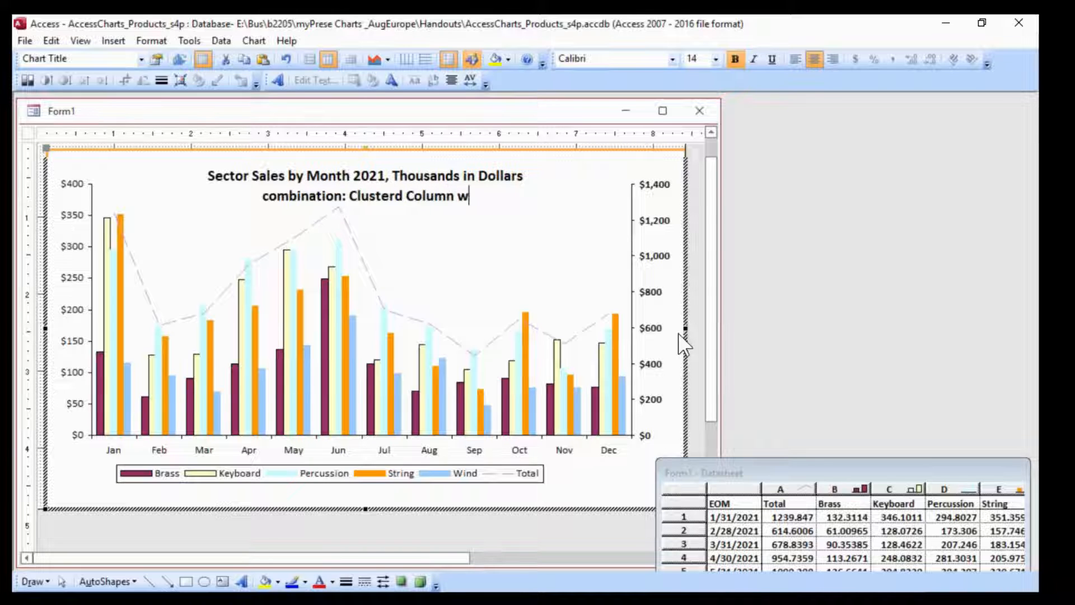
text(ith L:ine)
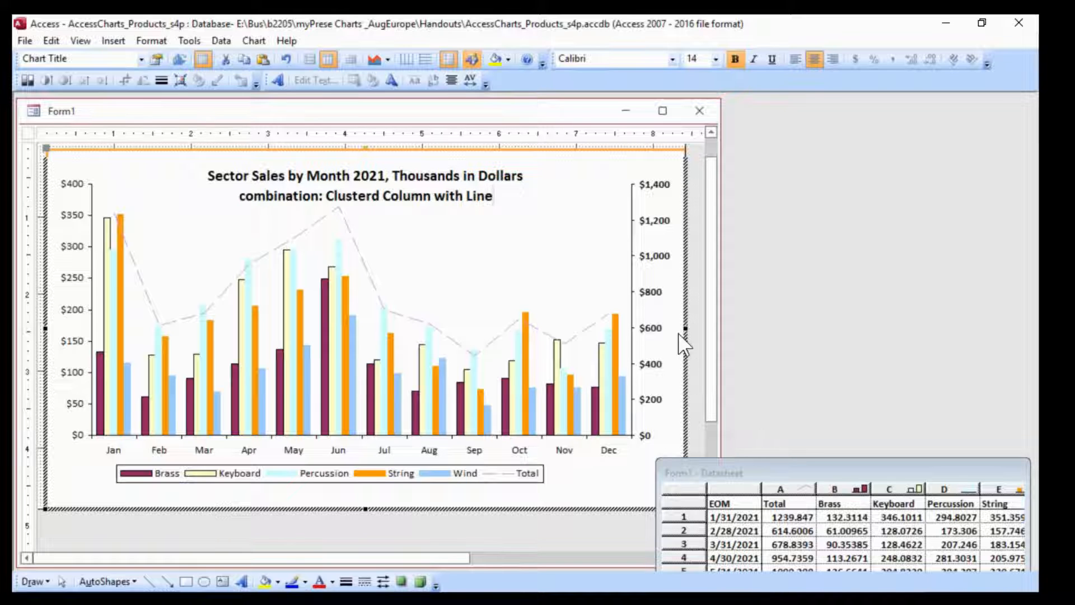
Remove the bold formatting from the whole second line of the chart title
key(shift+Left)
key(shift+Left)
key(shift+Left)
key(shift+Left)
key(shift+Left)
key(shift+Left)
key(shift+Left)
key(shift+Left)
key(shift+Left)
key(shift+Left)
key(shift+Left)
key(shift+Left)
key(shift+Left)
key(shift+Left)
key(shift+Left)
key(shift+Left)
key(shift+Left)
key(shift+Left)
key(shift+Left)
key(shift+Left)
key(shift+Left)
key(shift+Left)
key(shift+Left)
key(shift+Left)
key(shift+Left)
key(shift+Left)
key(shift+Left)
key(shift+Left)
key(shift+Left)
key(shift+Left)
key(shift+Left)
key(shift+Right)
key(shift+Right)
key(shift+Right)
key(shift+Right)
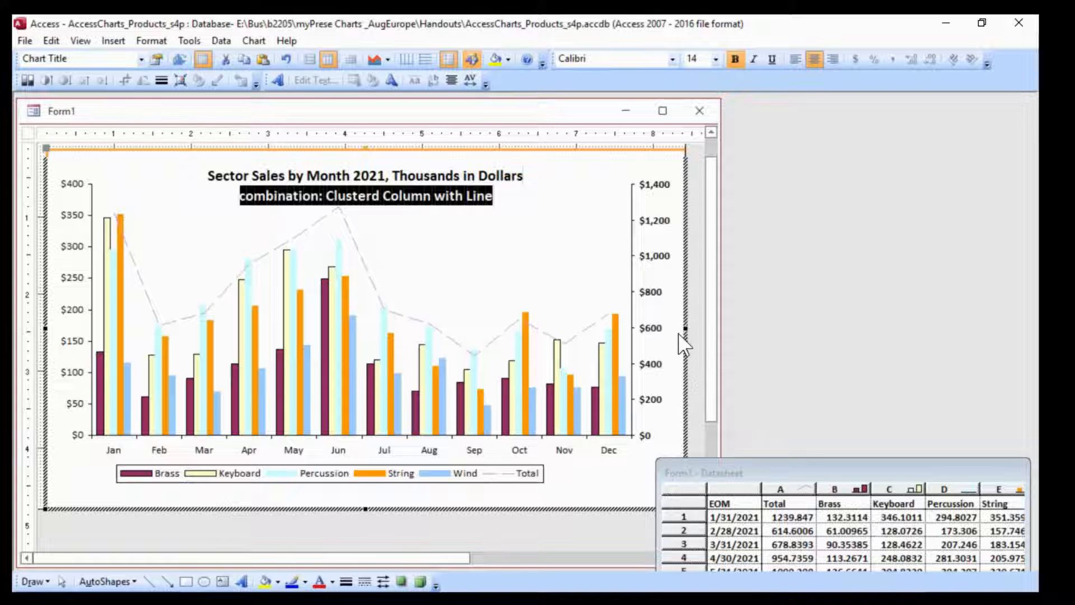
click(735, 58)
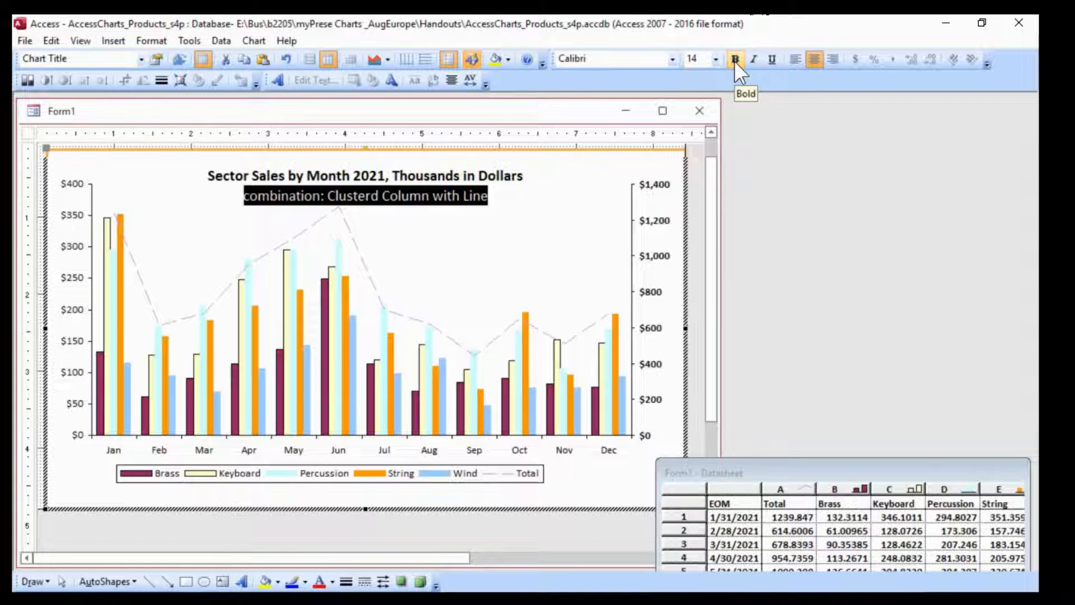
Set the font size of "combination:" in the title's second line to 10
click(327, 205)
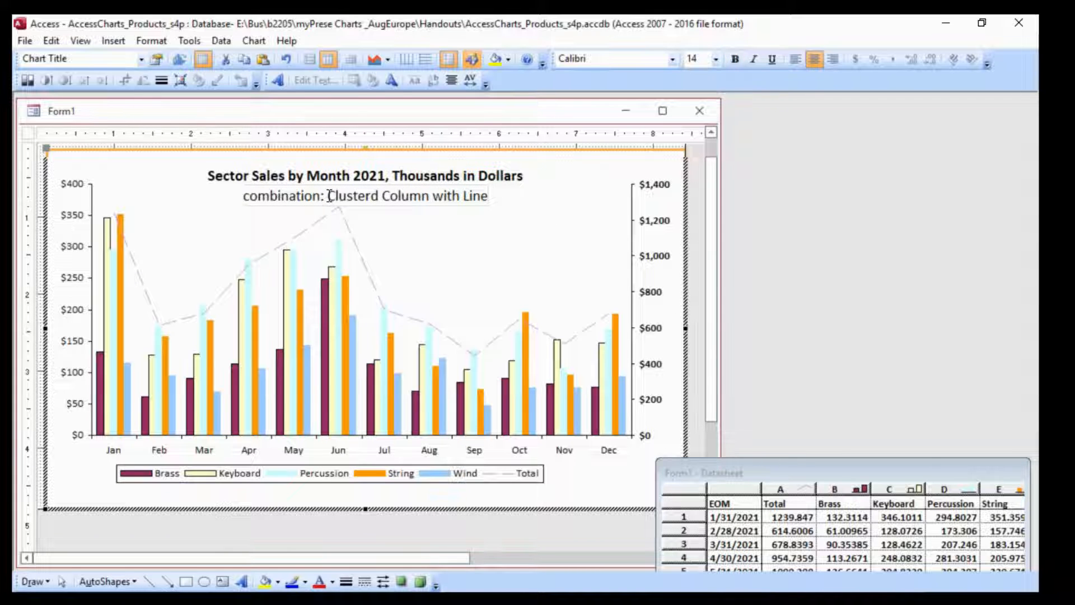
drag(328, 196, 244, 196)
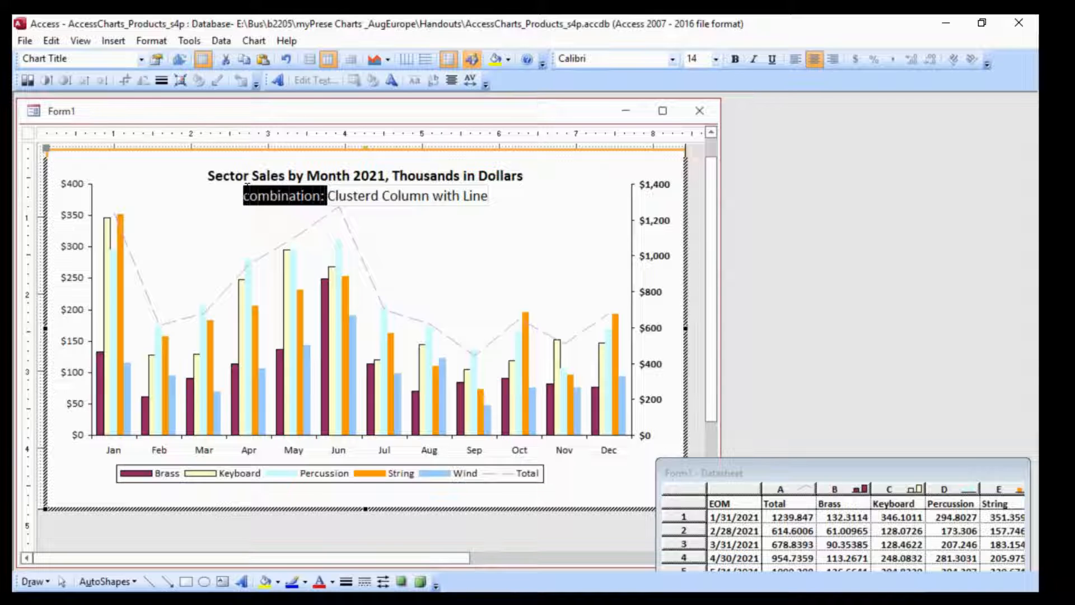
click(715, 58)
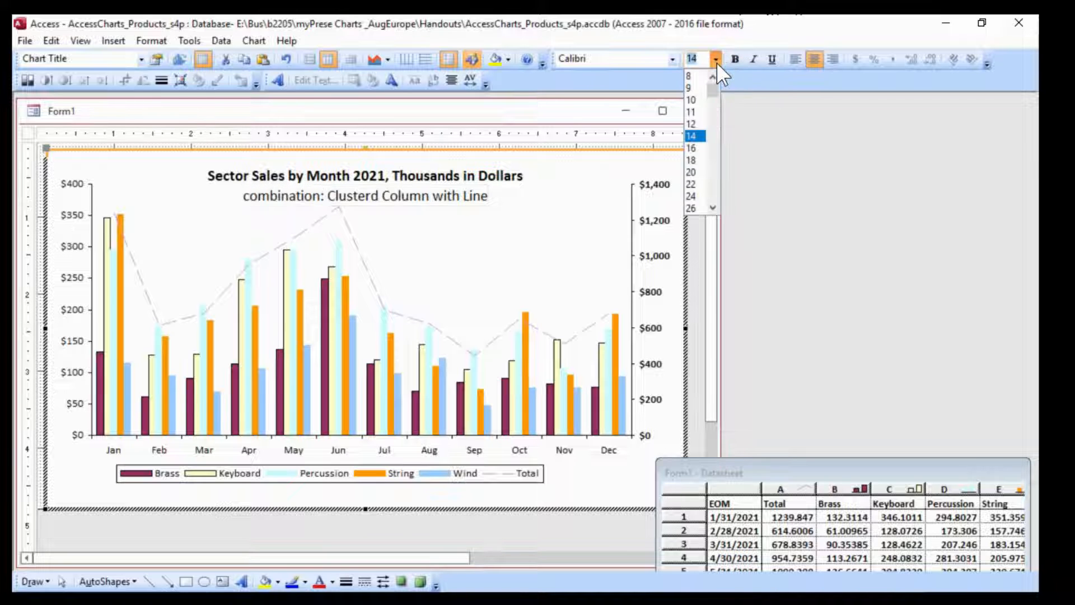
click(692, 102)
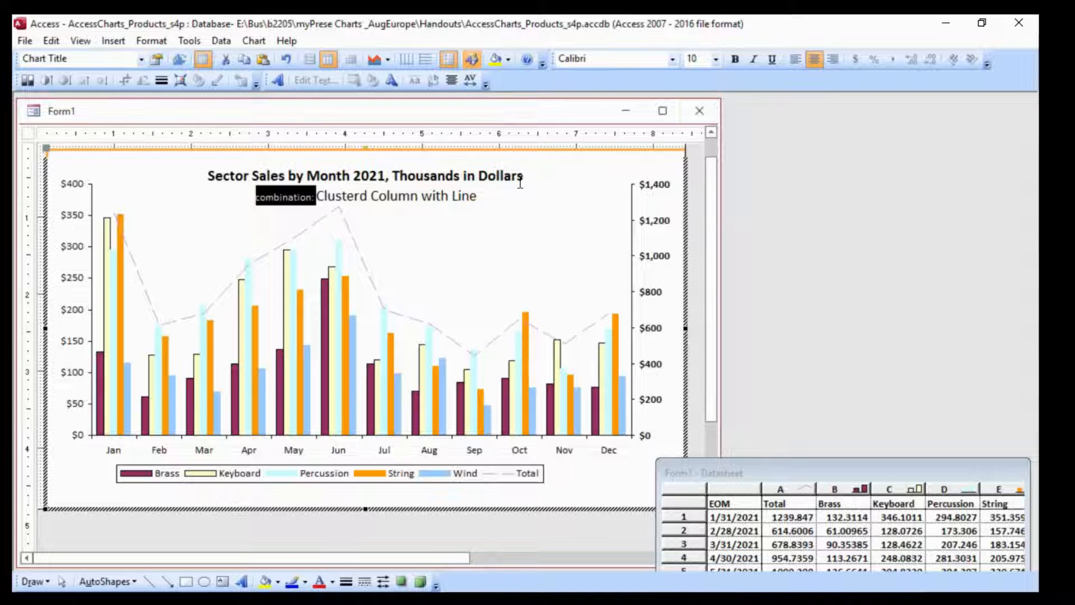
click(502, 175)
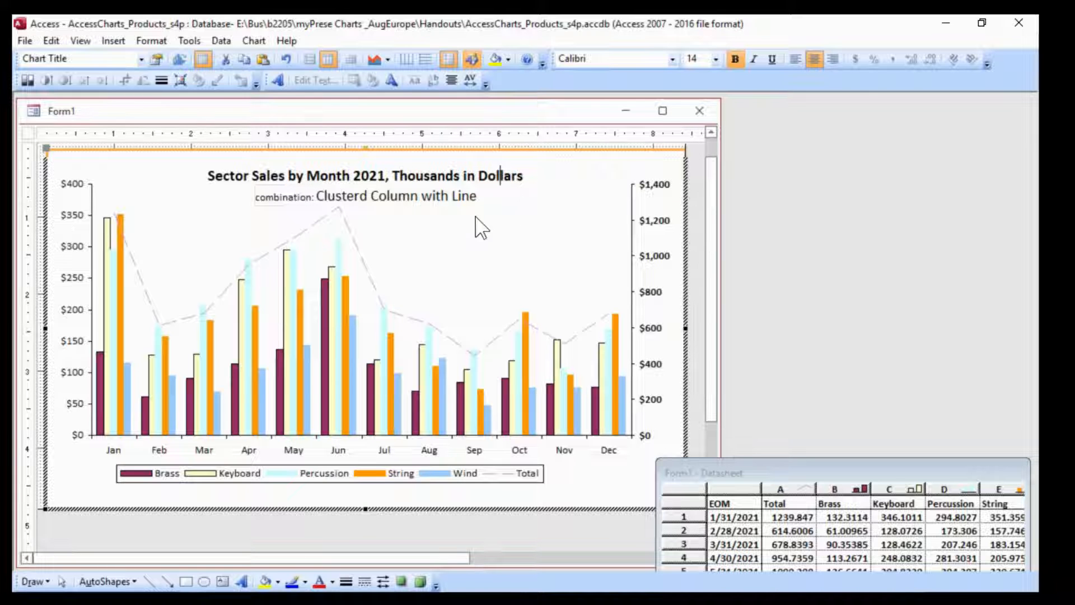
Try to resize the chart title's box
click(606, 476)
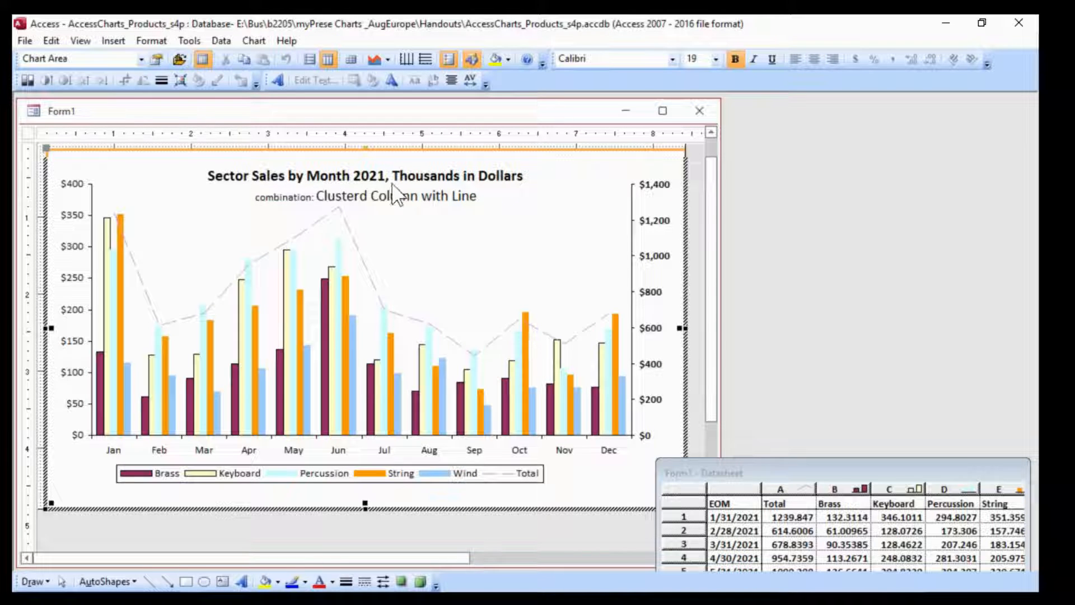
click(384, 182)
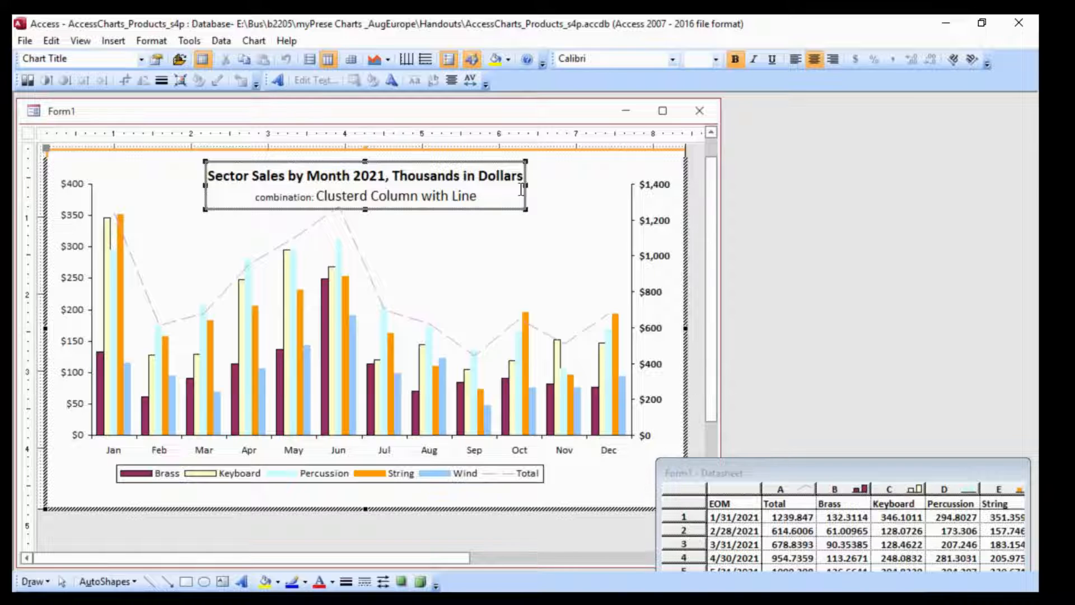
drag(526, 204, 564, 181)
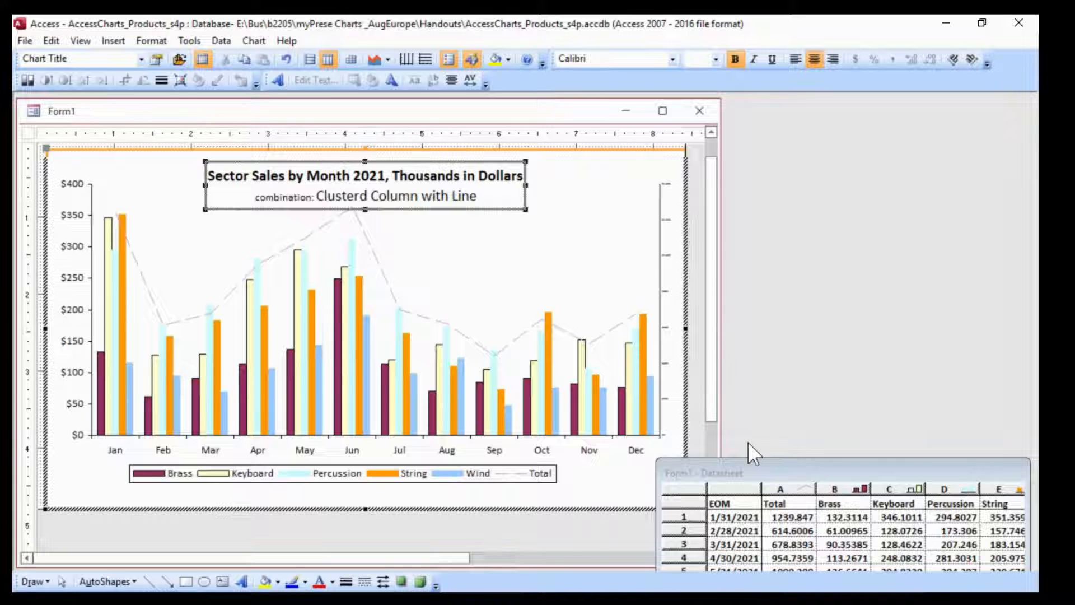
Set the legend's border to None
click(482, 481)
right_click(481, 482)
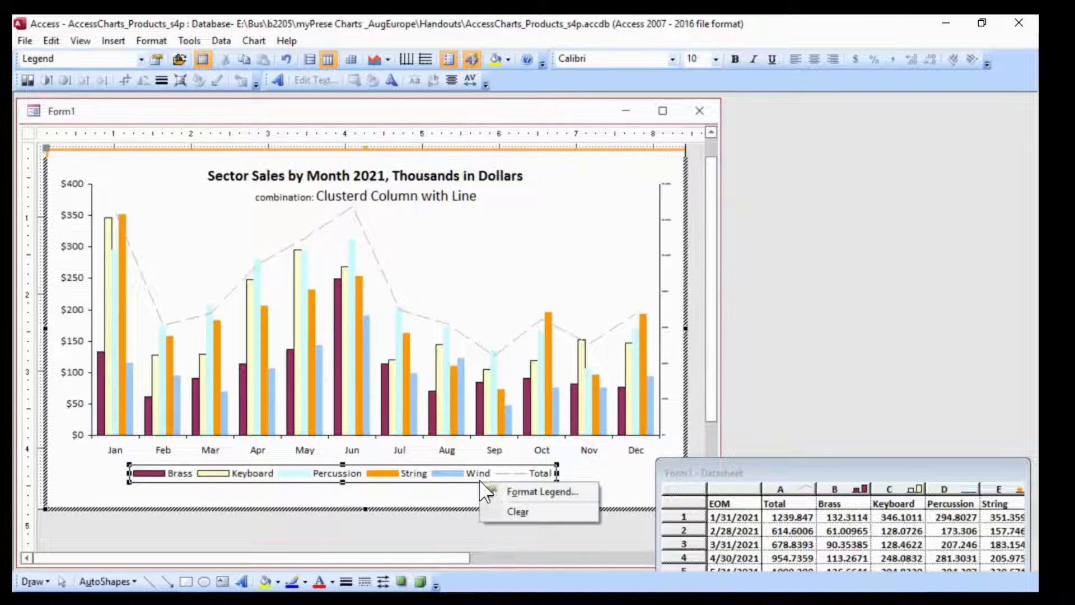
click(541, 492)
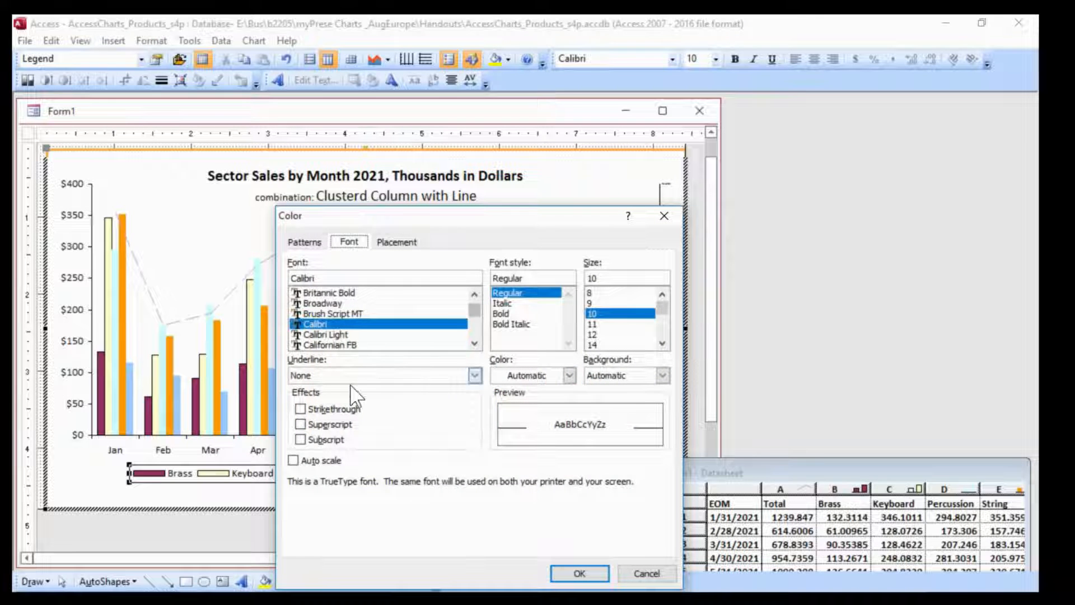
click(305, 241)
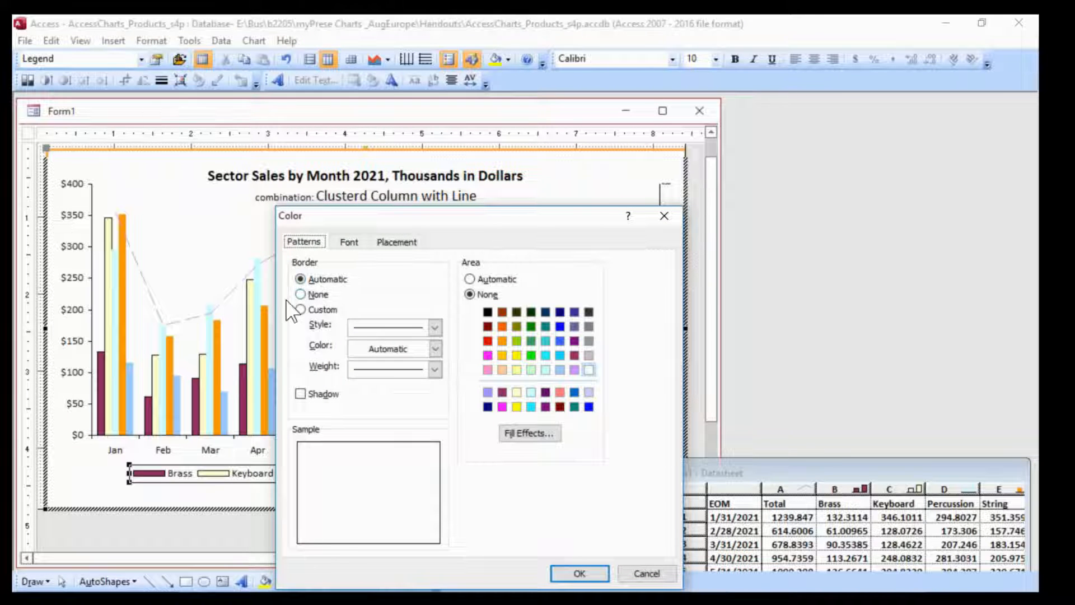
click(305, 295)
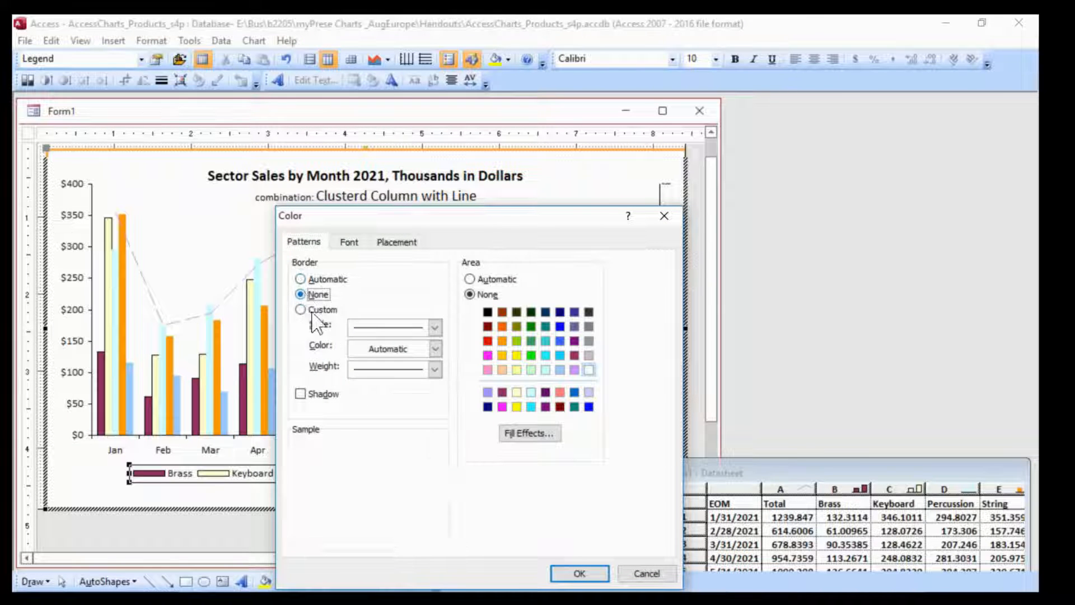
click(579, 574)
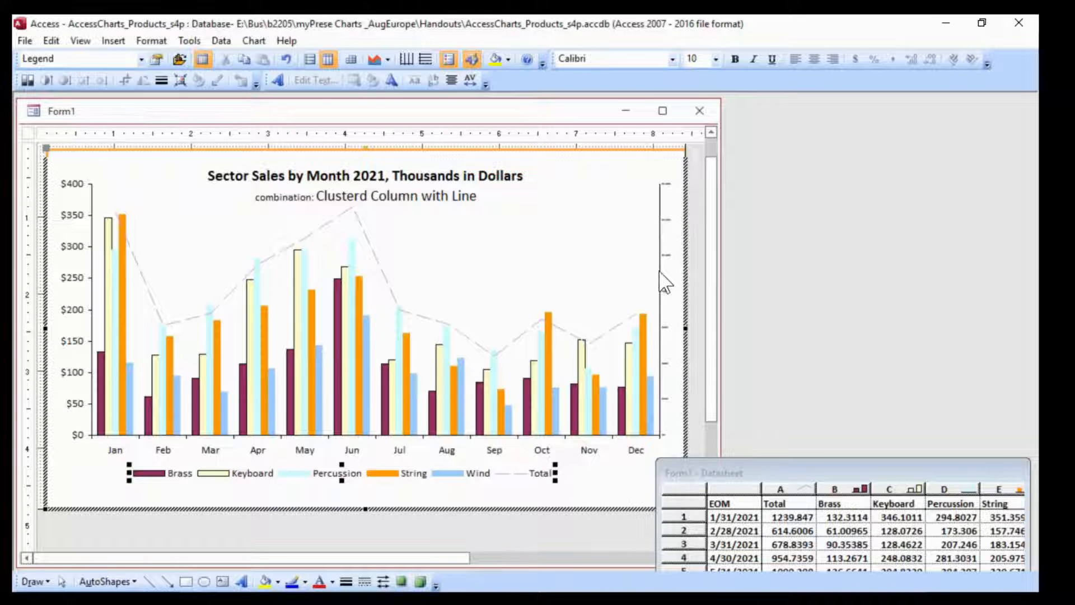
Turn off font auto scale for the secondary value axis and set its label font size to 10
right_click(675, 290)
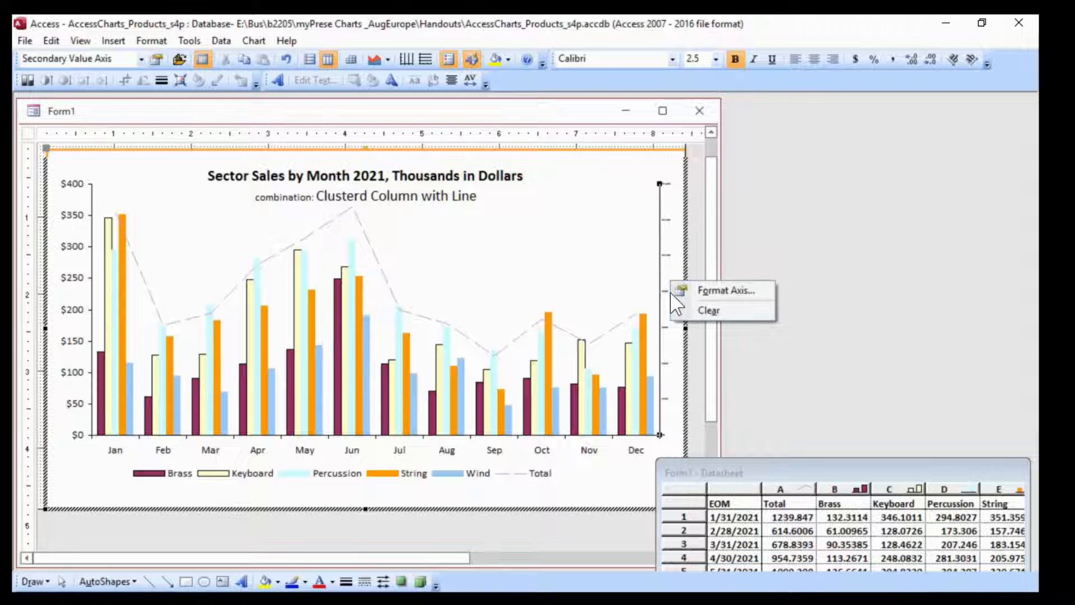
click(748, 304)
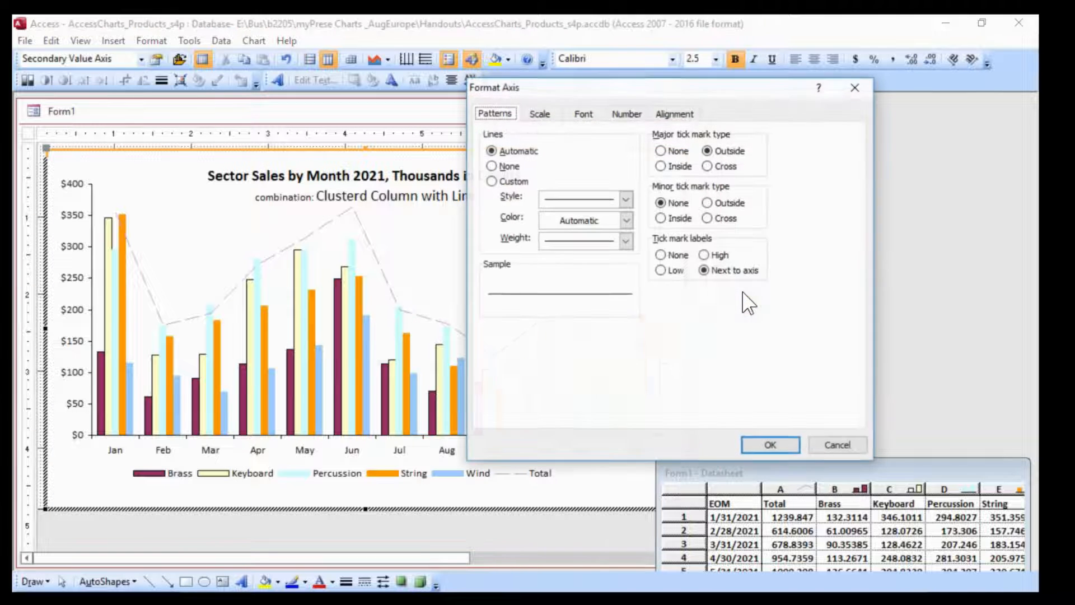
click(583, 115)
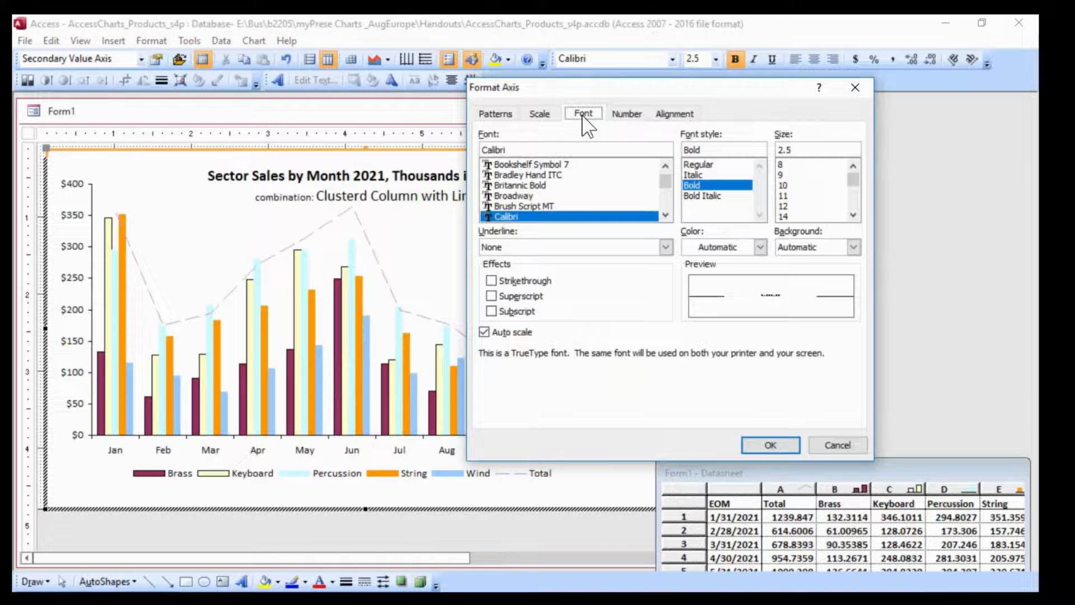
click(483, 332)
double_click(804, 148)
text(10)
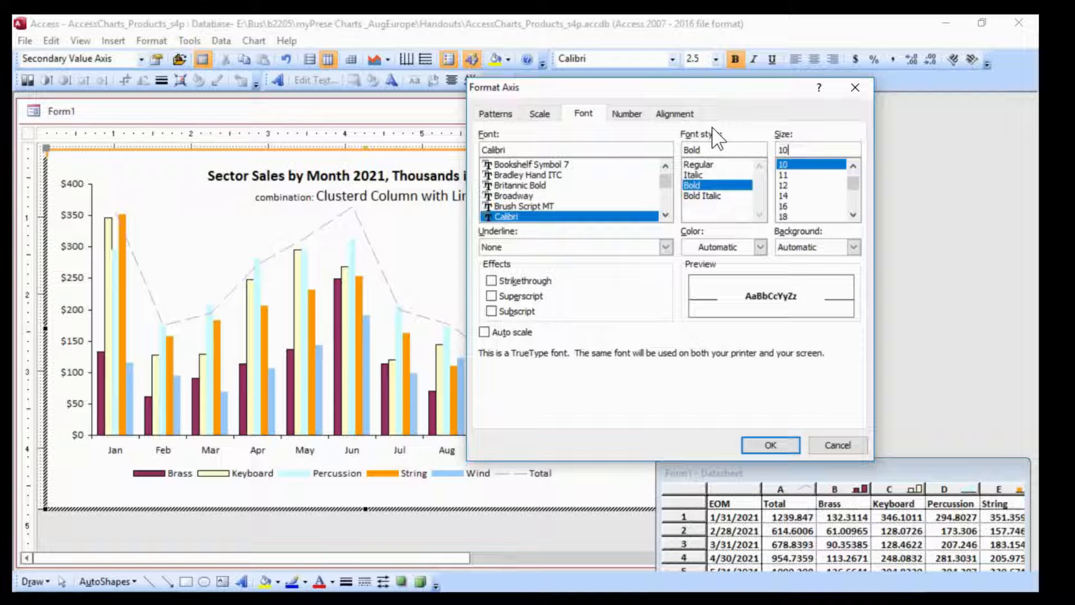
click(787, 442)
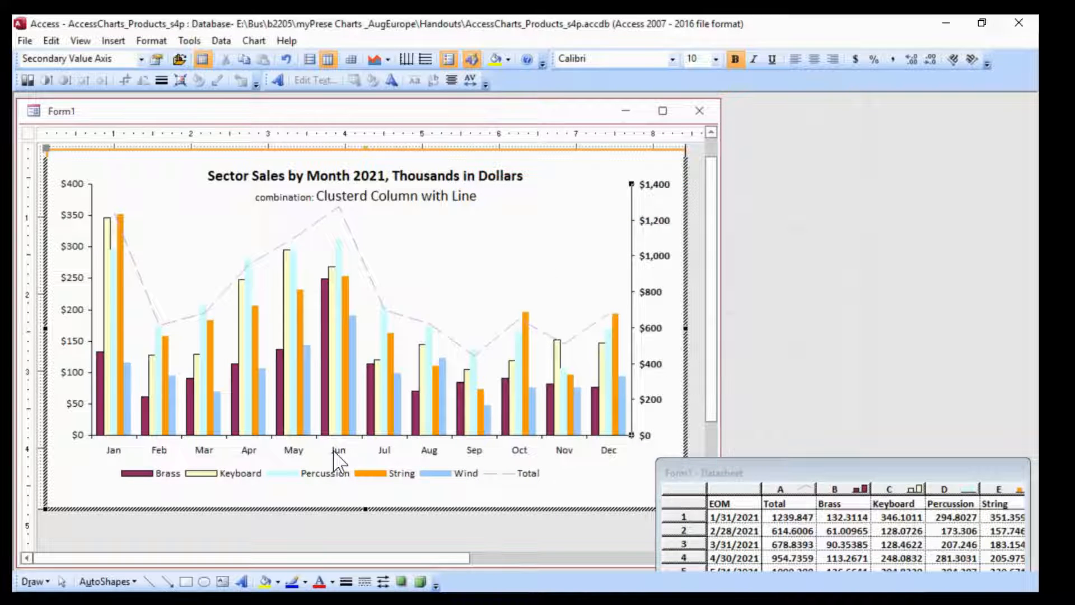
Examine the text orientation options for the month labels on the category axis
right_click(334, 449)
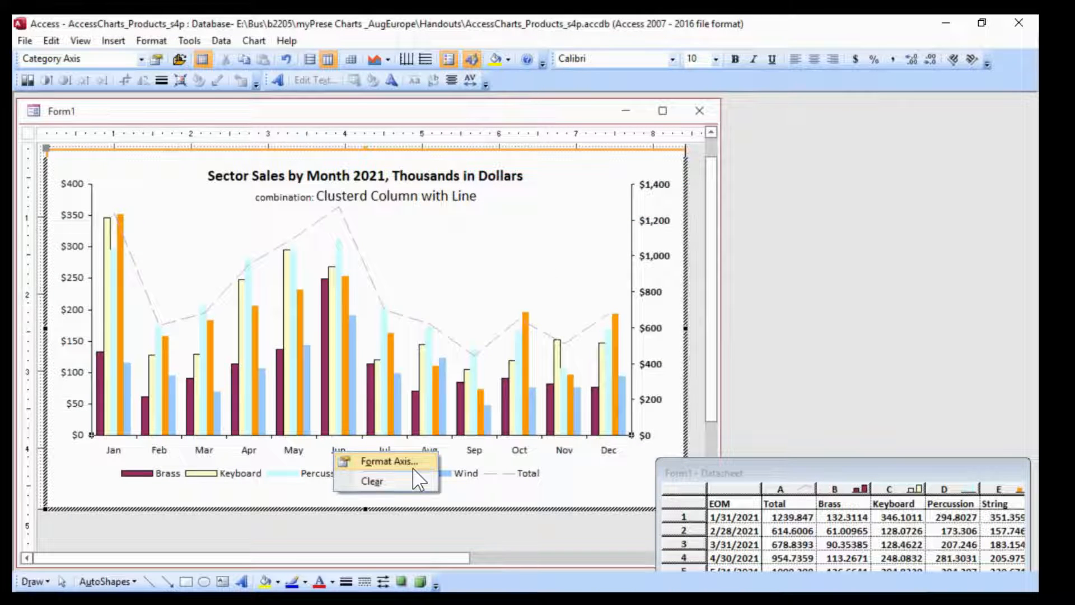
click(413, 463)
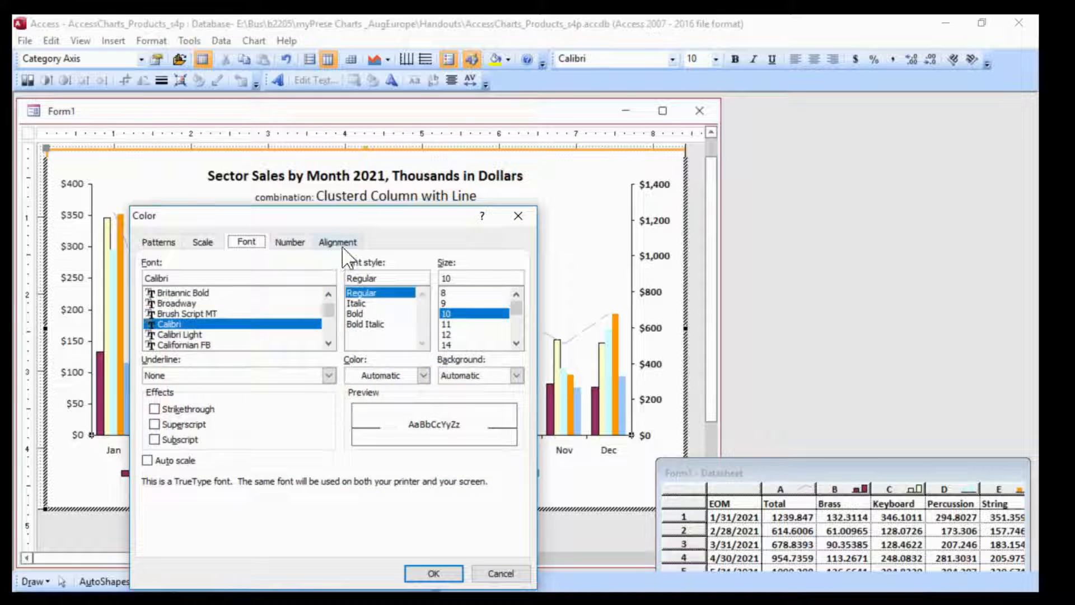
click(338, 242)
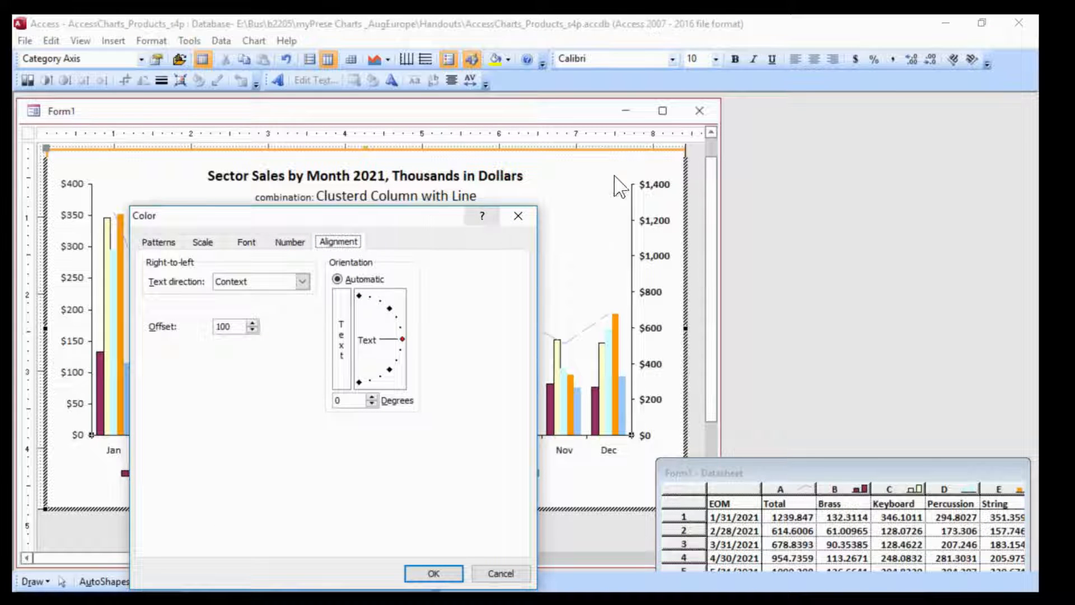
drag(369, 217, 755, 116)
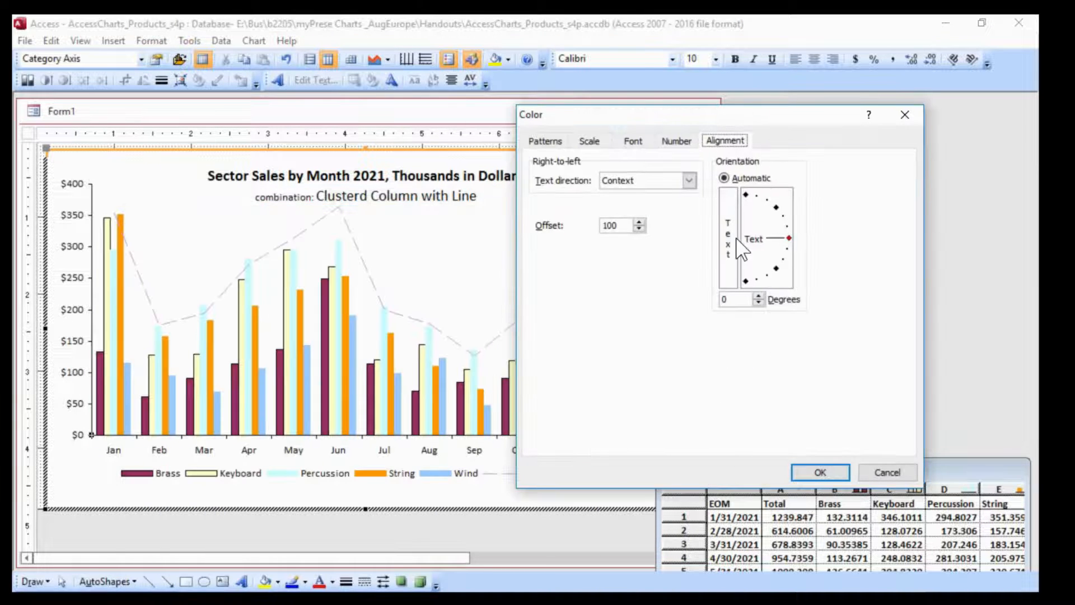
drag(789, 238, 788, 207)
click(810, 474)
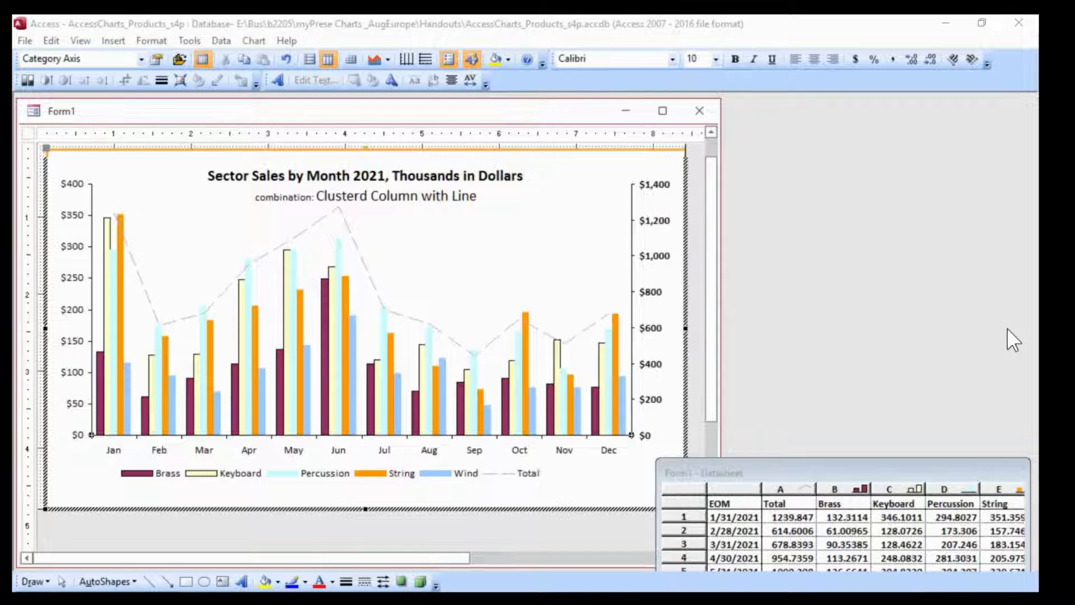
Fill the plot area with a two-color horizontal gradient of white and pale orange, using the variant with the orange band across the middle
right_click(391, 237)
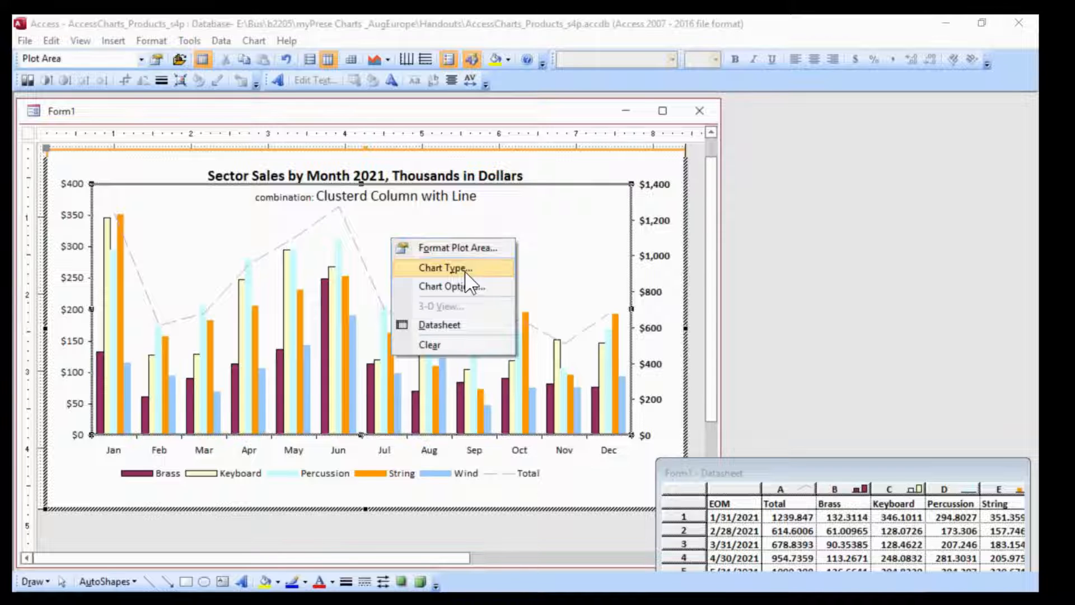
click(472, 250)
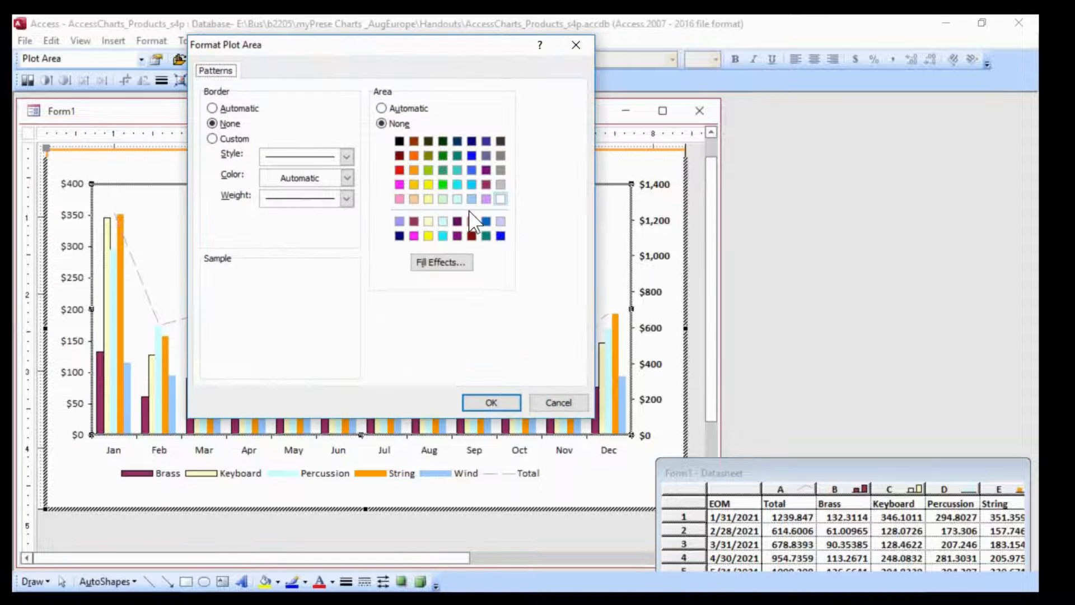
drag(434, 50, 792, 122)
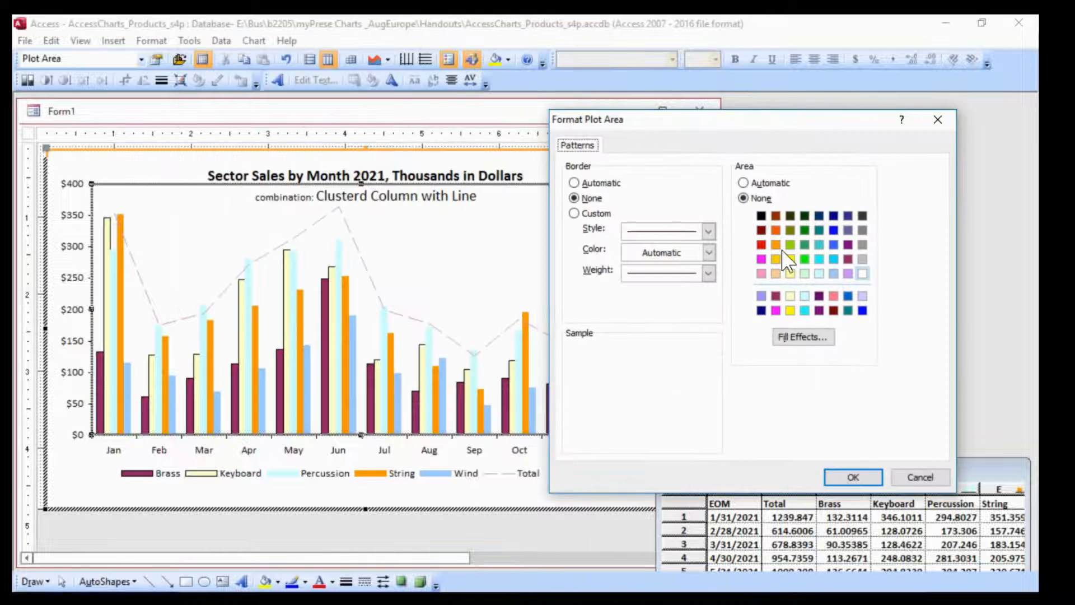
click(802, 338)
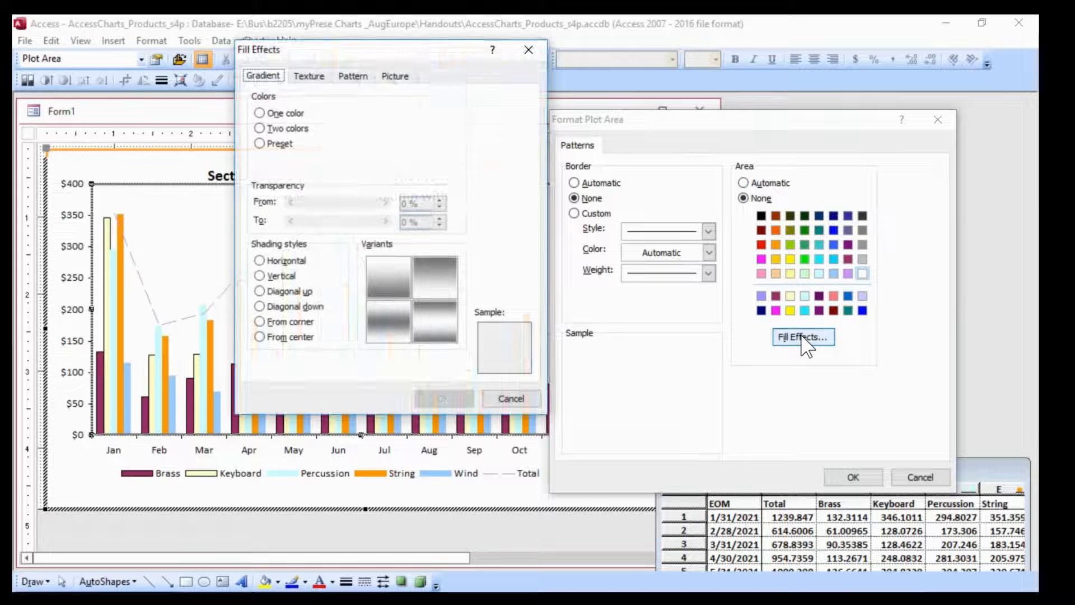
drag(383, 58, 661, 120)
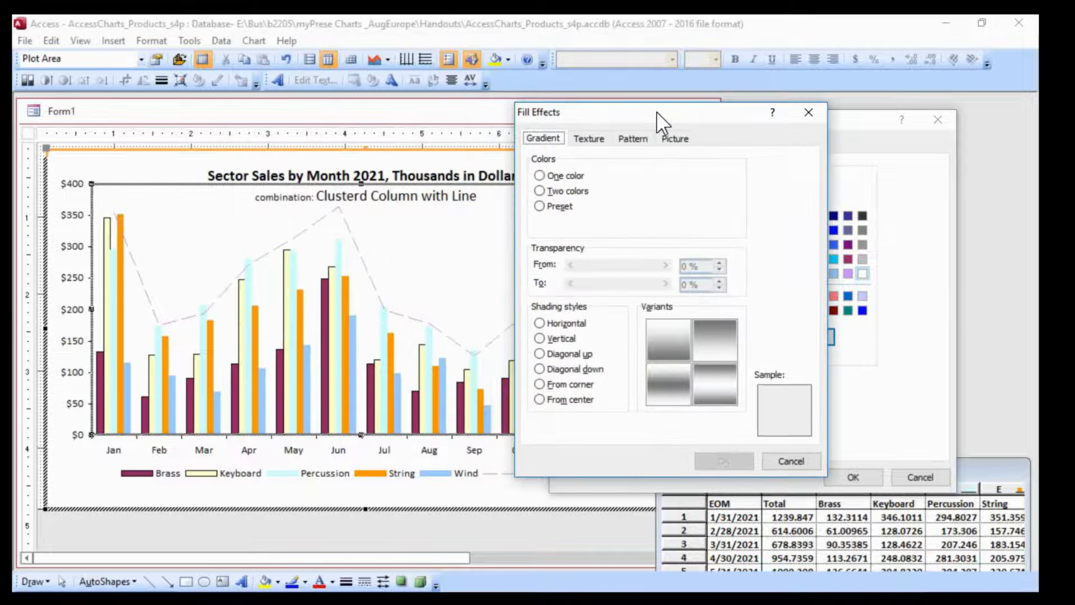
click(555, 191)
click(717, 224)
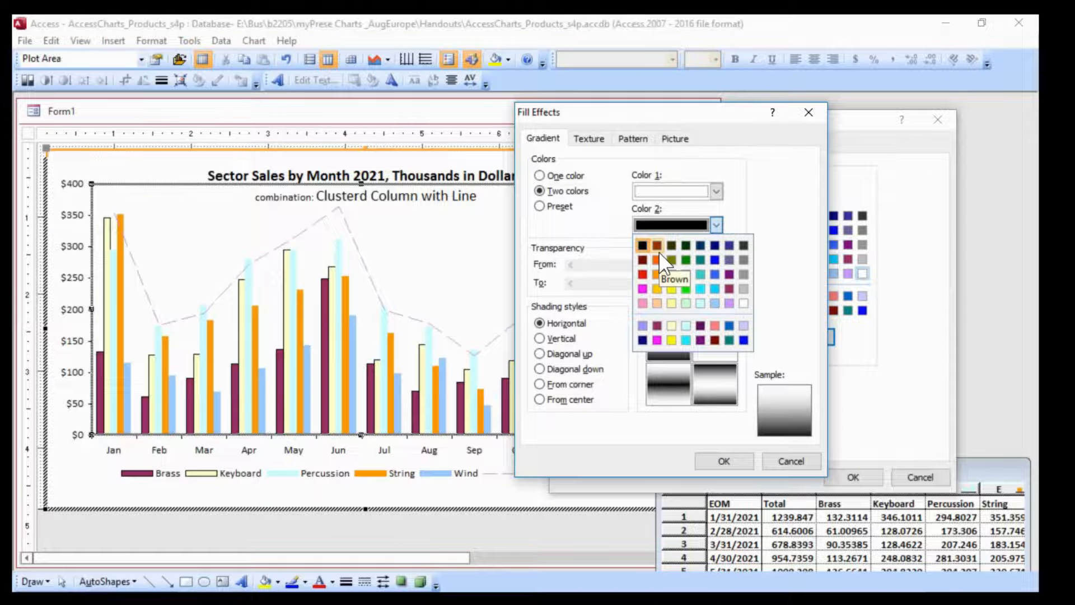
click(661, 310)
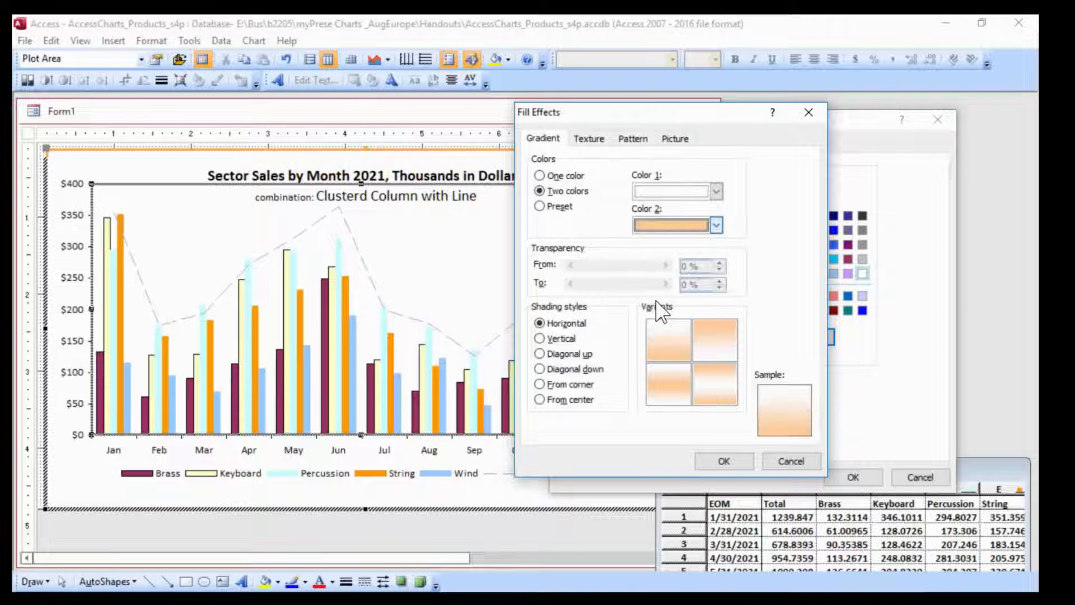
click(663, 379)
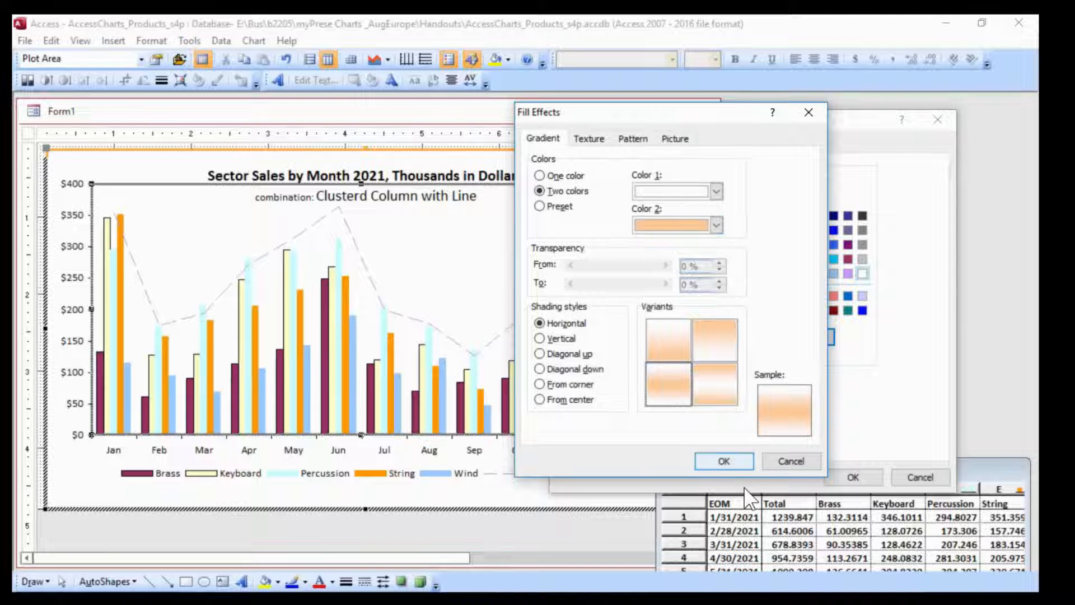
click(735, 466)
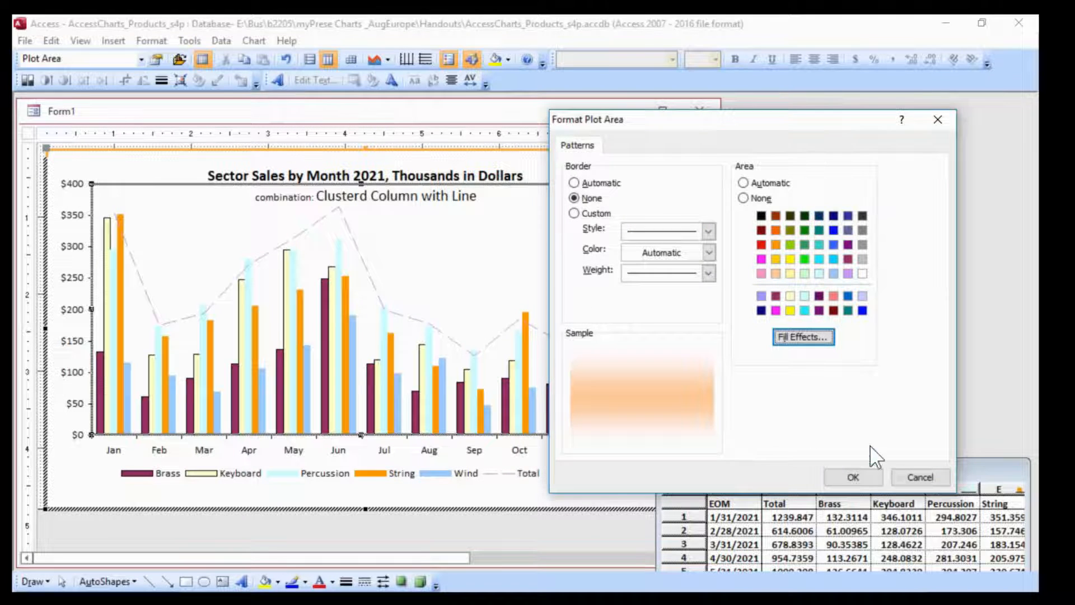
click(853, 477)
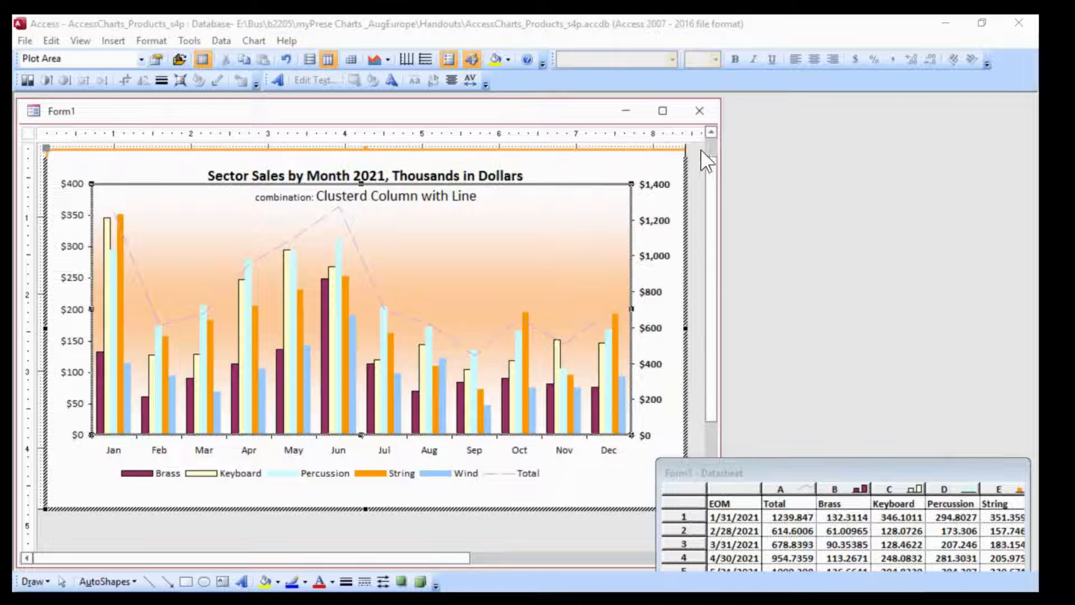
Look over the whole chart and leave chart editing to return to the form's design
click(715, 146)
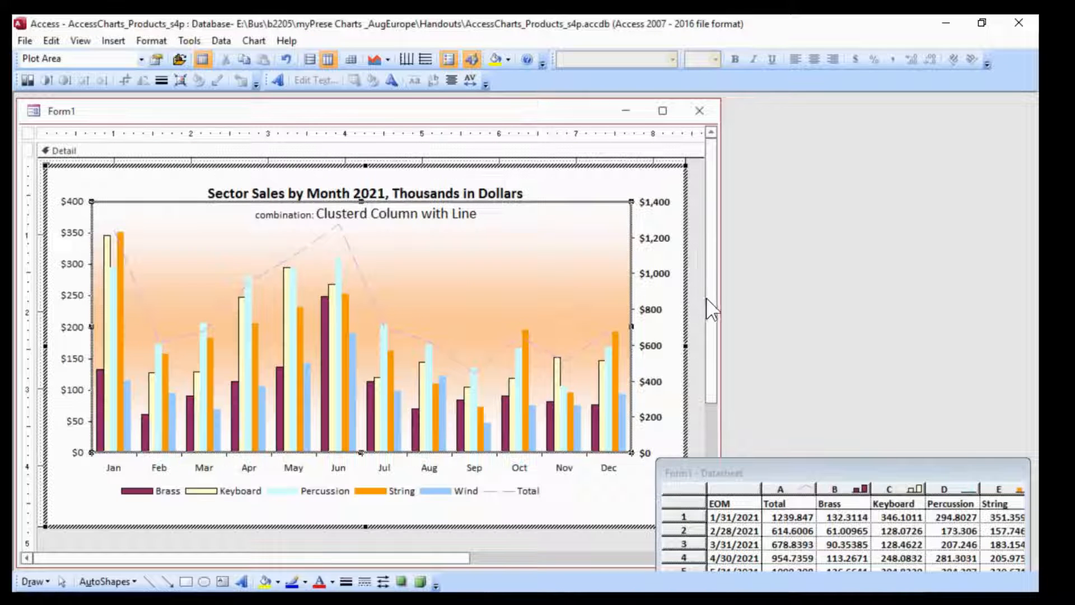
drag(711, 311, 713, 403)
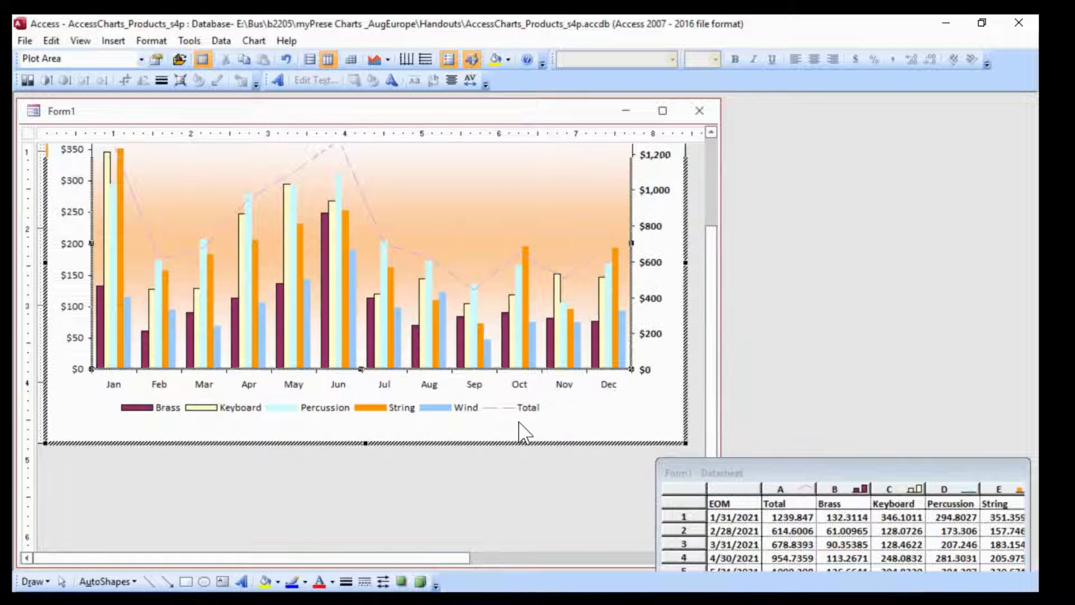
drag(712, 271, 711, 178)
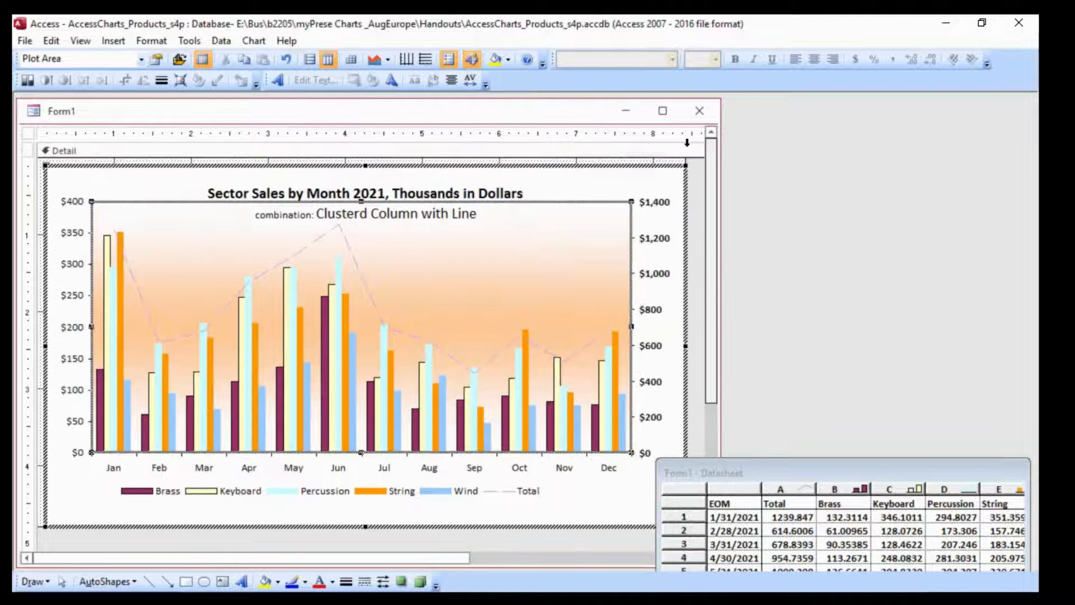
click(77, 162)
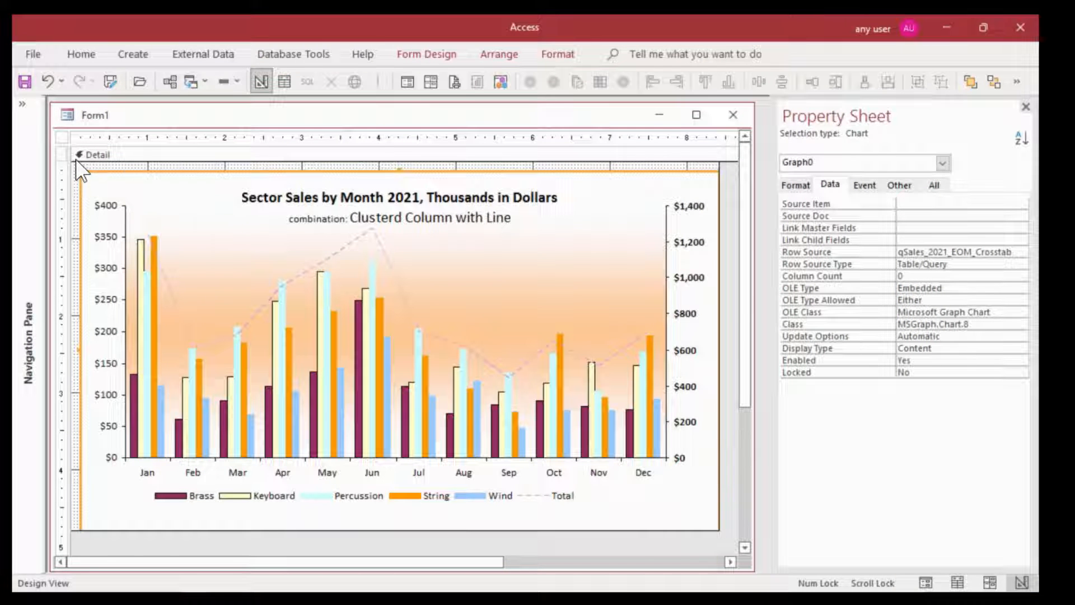
Save the form as qChart_combinationEOM_ClusteredColumn_Line_M, basing the name on the existing qChart_combinationEOM form
click(23, 104)
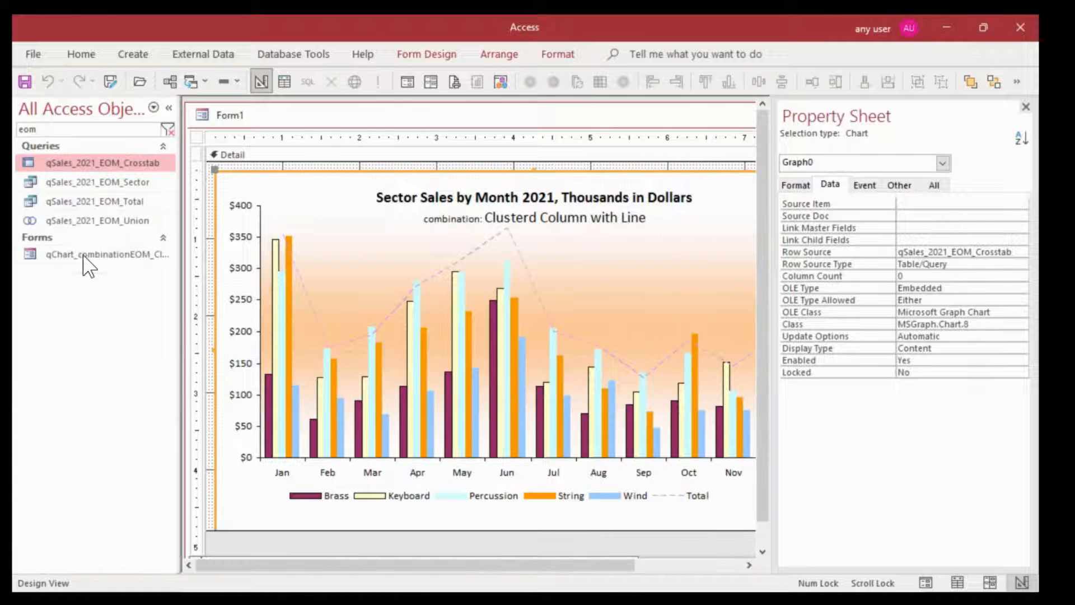
click(93, 259)
key(F2)
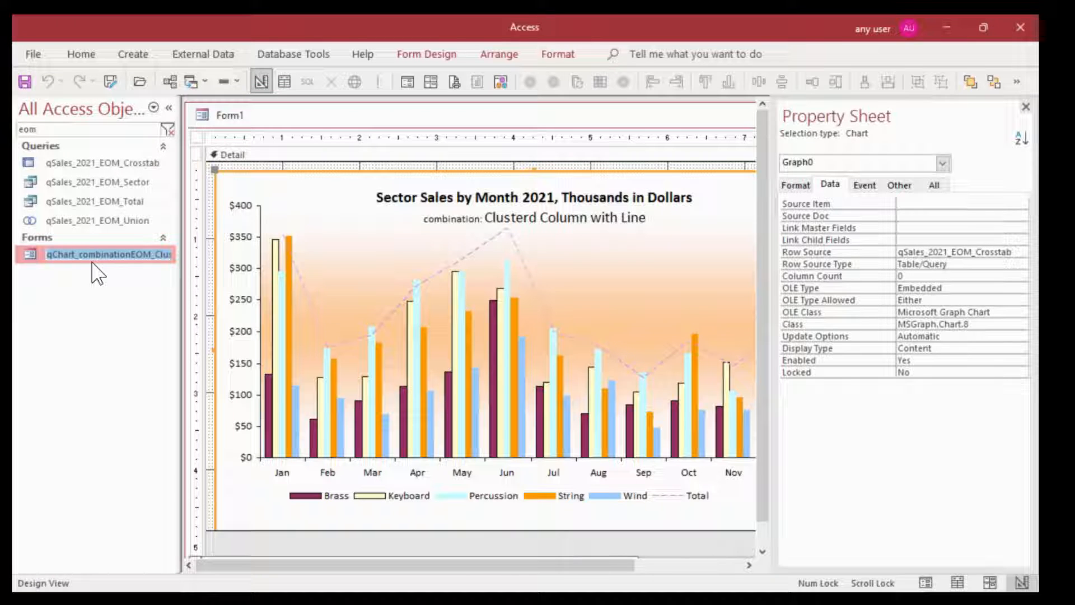
key(Escape)
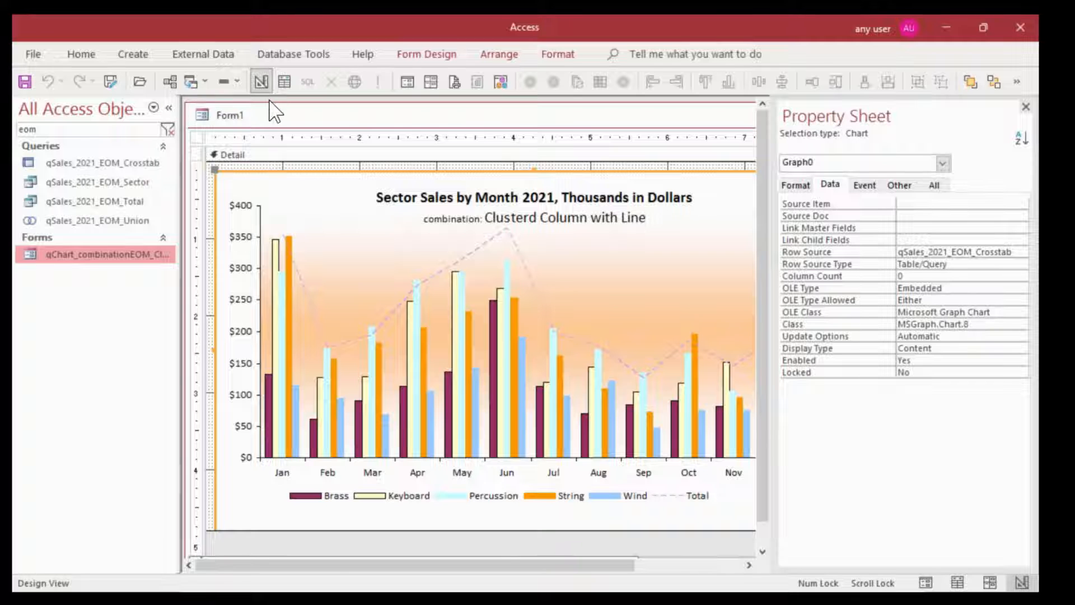
click(107, 85)
text(qChart_combinationEOM_ClusteredColumn_Line_C)
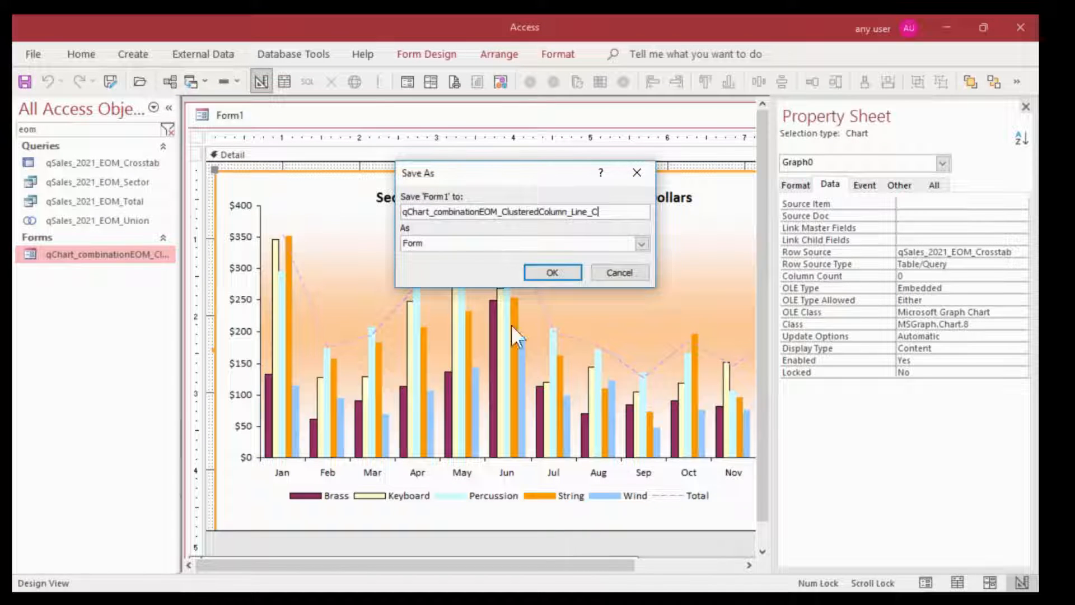
text(M)
click(548, 272)
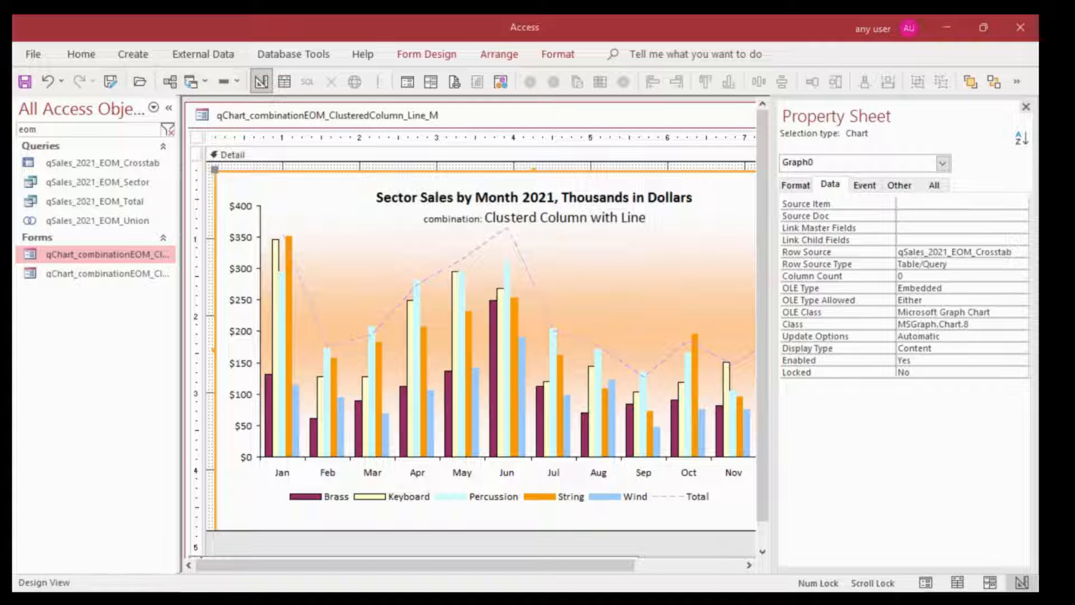
Set the chart control's special effect to Flat
click(236, 82)
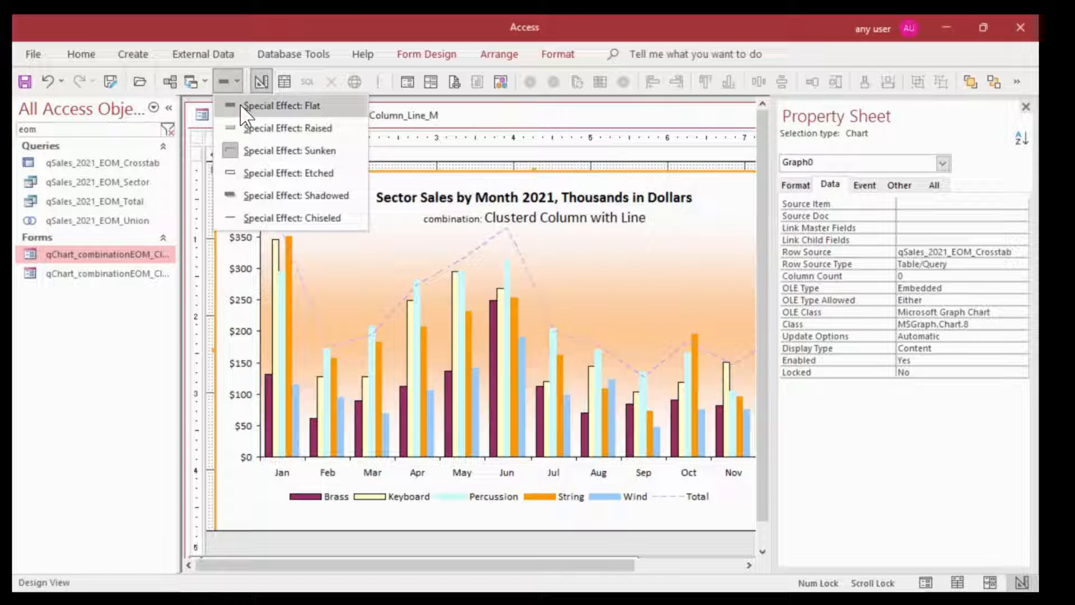
click(240, 105)
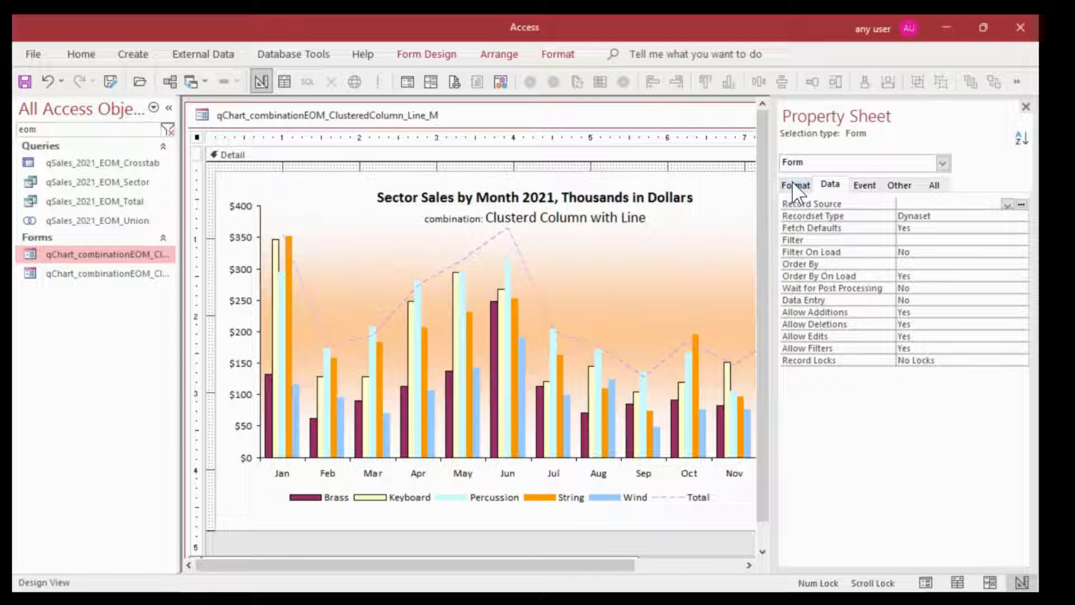
Set the form's Record Selectors and Navigation Buttons properties to No and show it in Form View
click(795, 186)
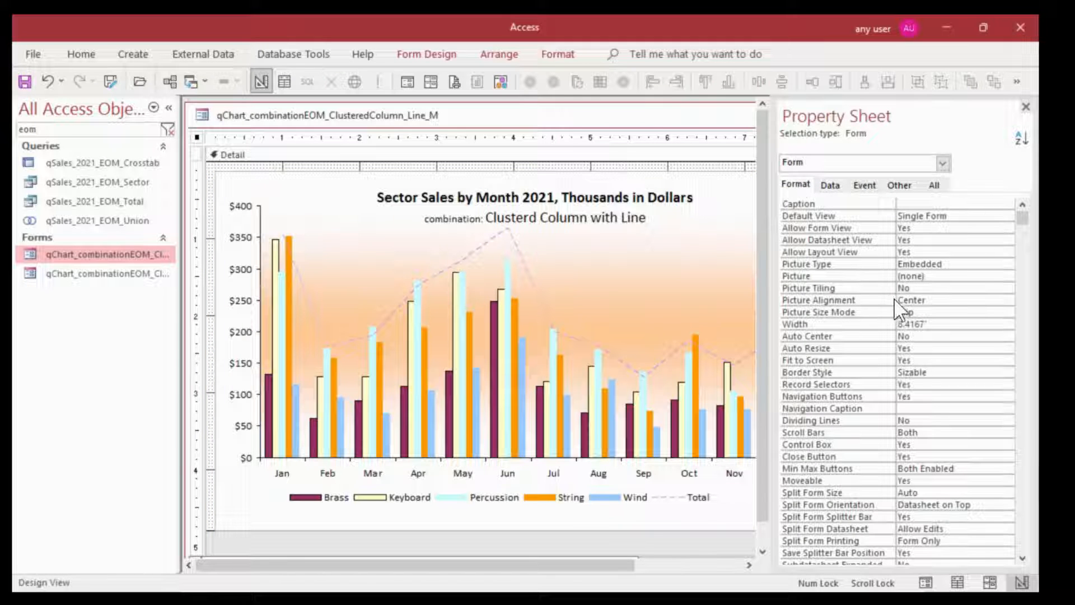
double_click(926, 385)
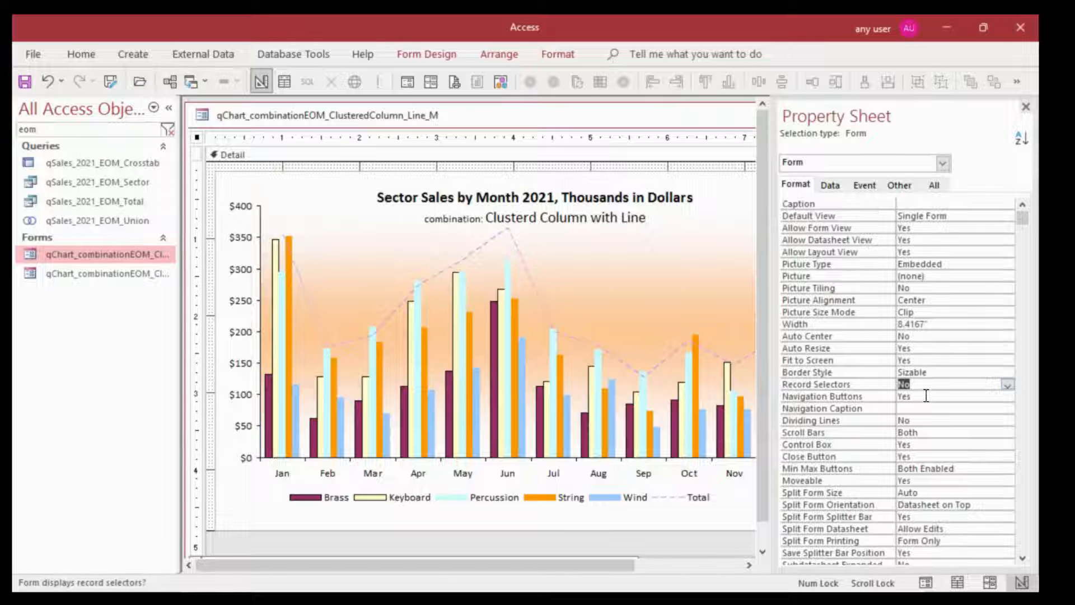
double_click(926, 395)
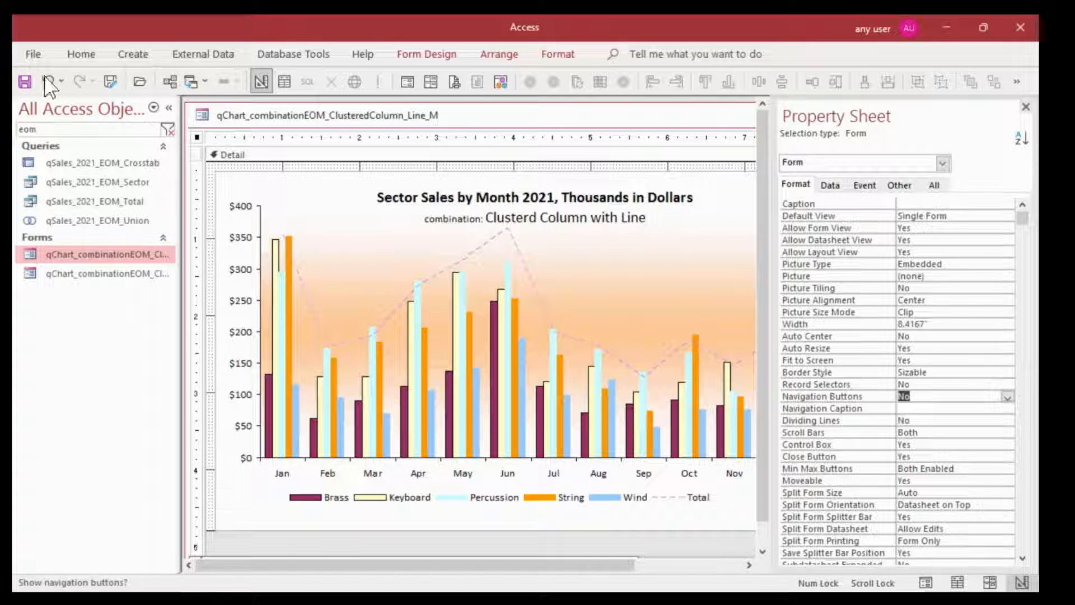
click(405, 78)
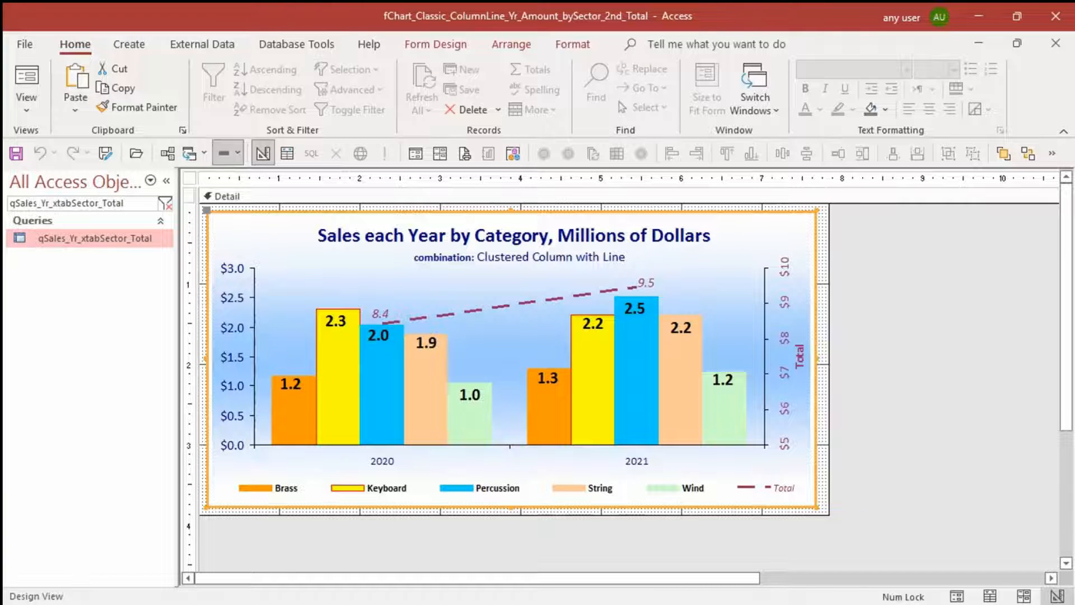
Close the fChart_Classic_ColumnLine_Yr_Amount_bySector_2nd_Total form and try to close the qSales_Yr_bySector query
click(869, 340)
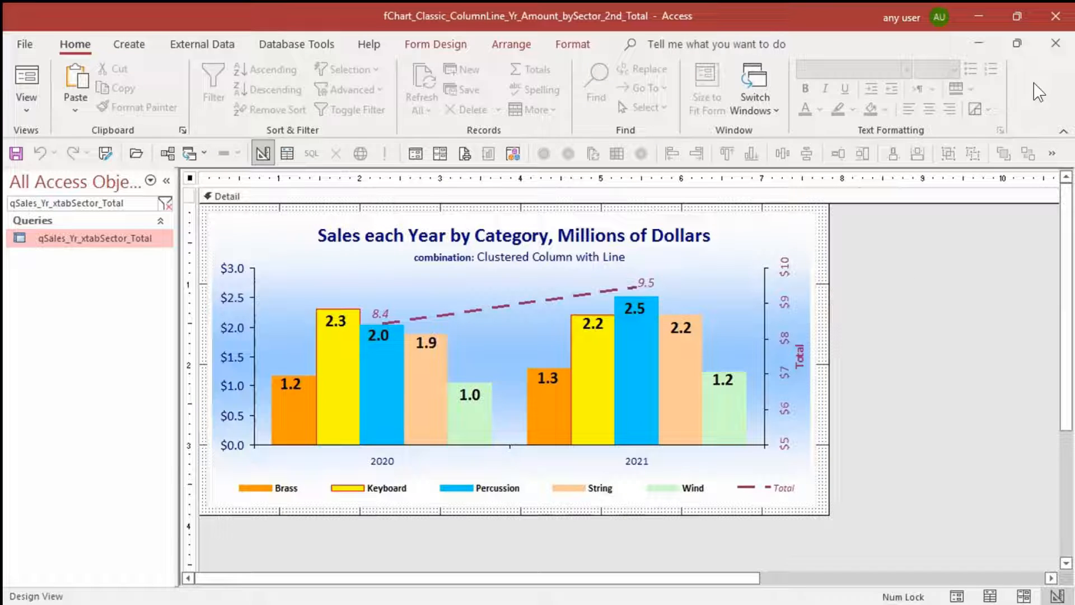
click(1056, 46)
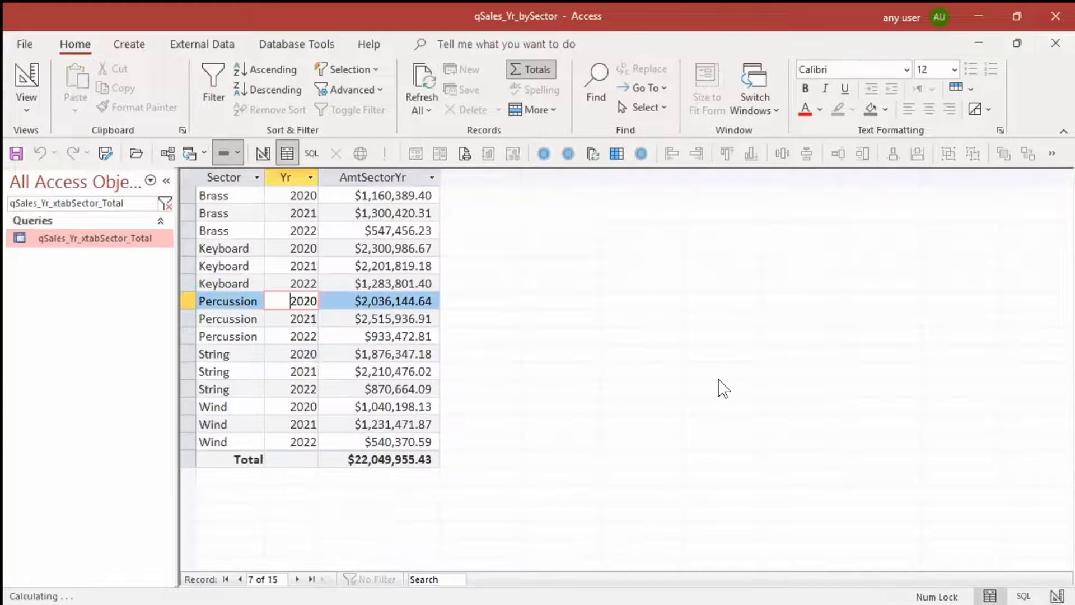
click(1056, 44)
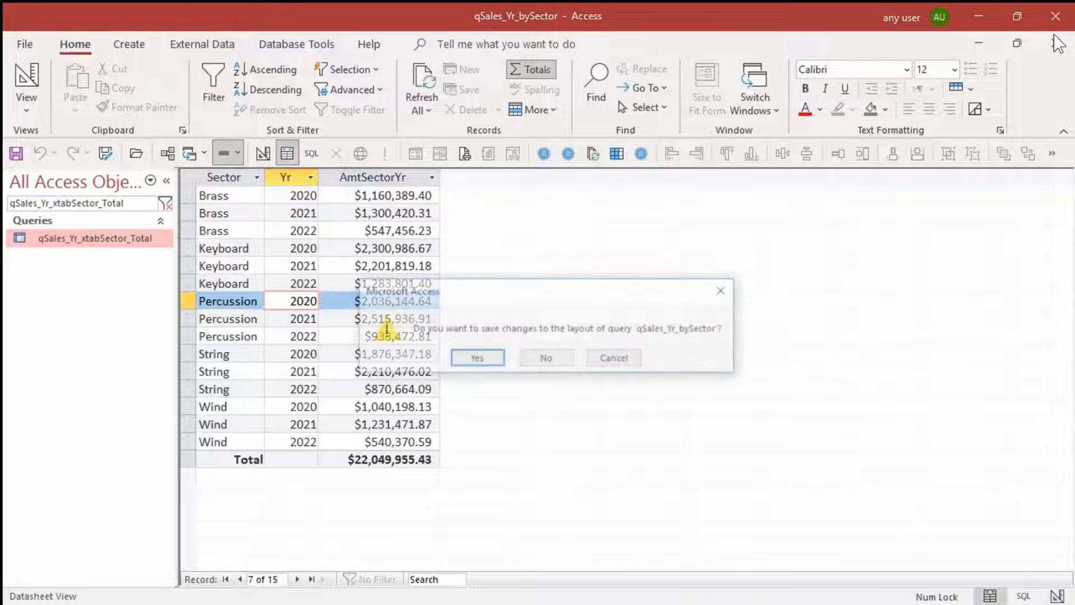
click(616, 360)
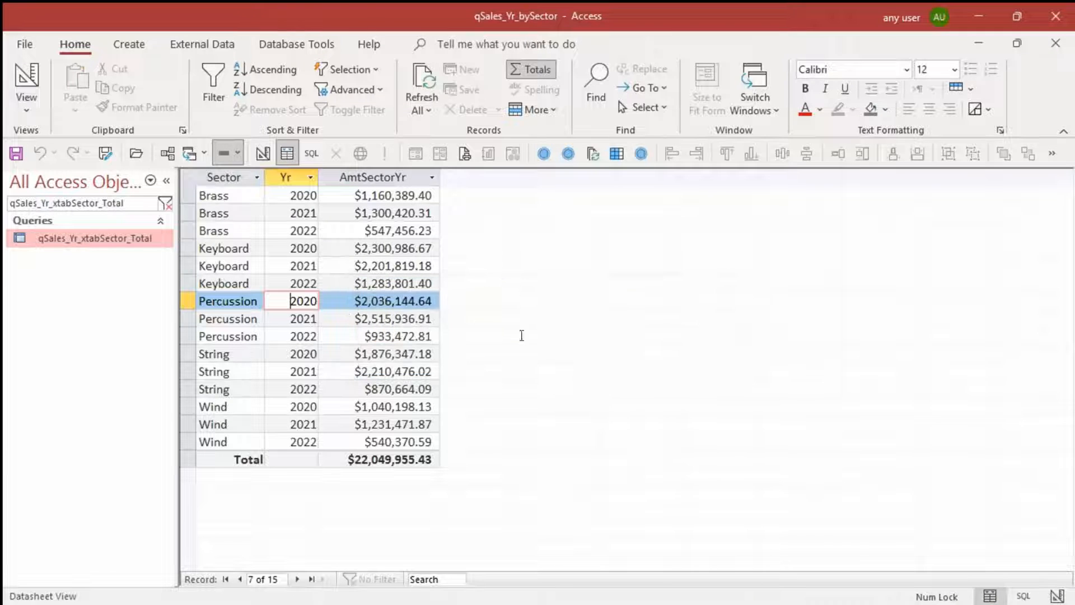
Filter the database objects by "pie" and open the fChart_Pie_Value_M form
click(99, 197)
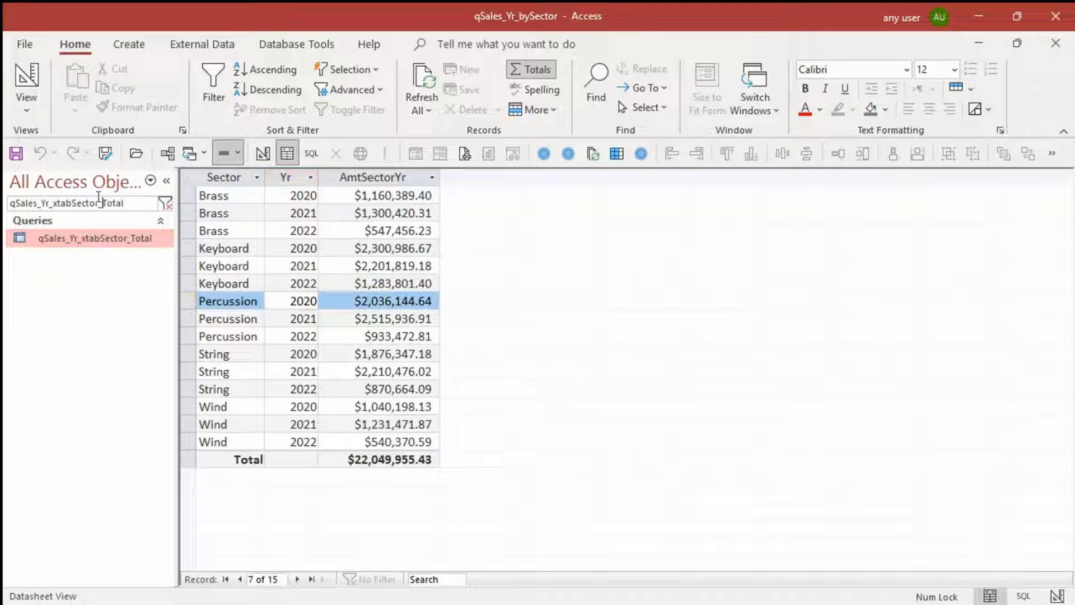
double_click(132, 201)
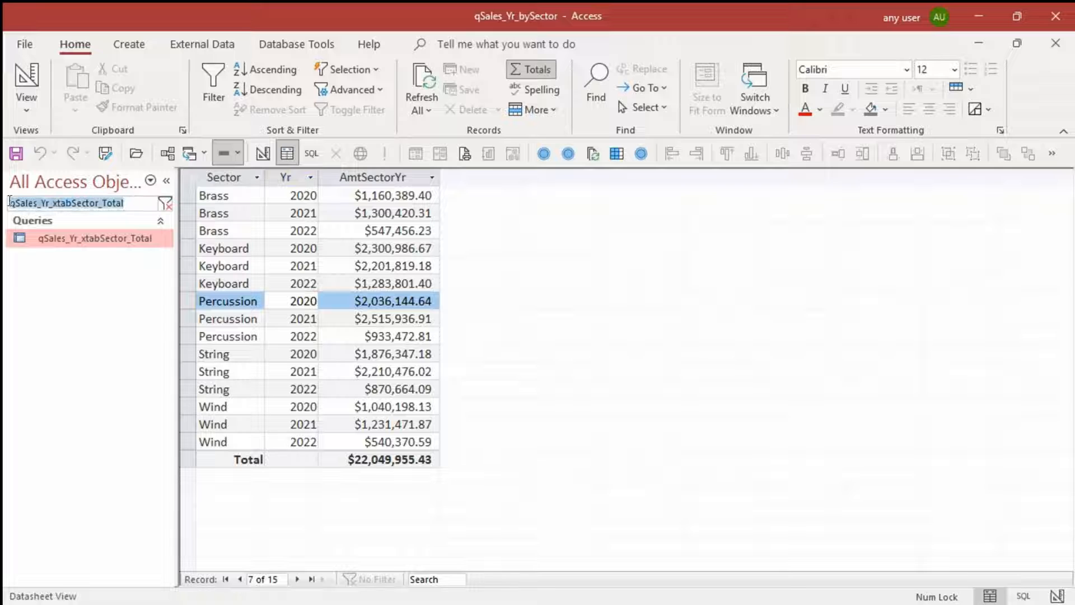
text(pie)
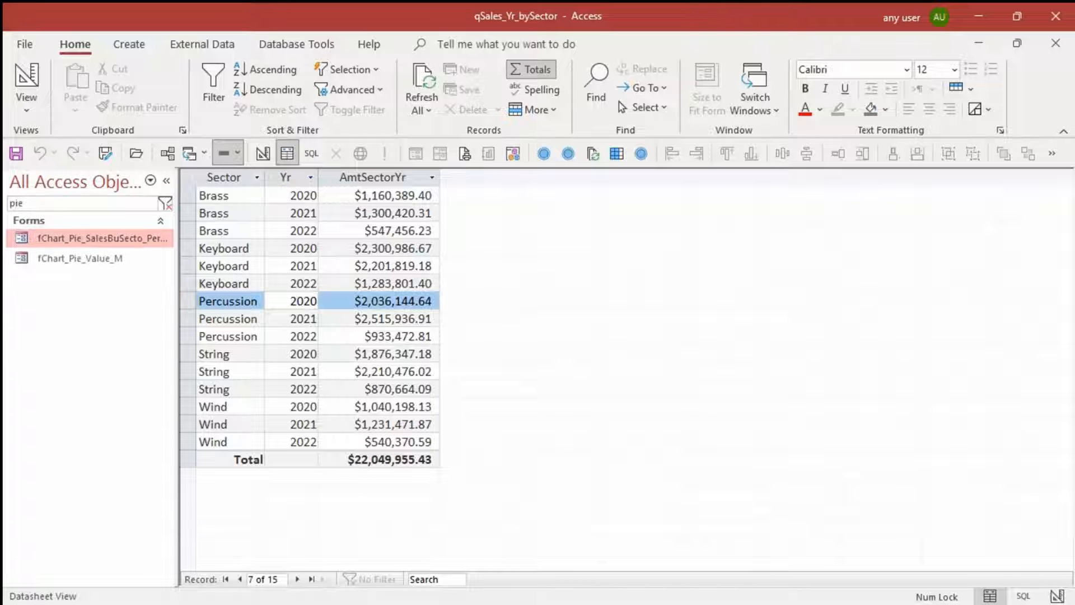
double_click(79, 259)
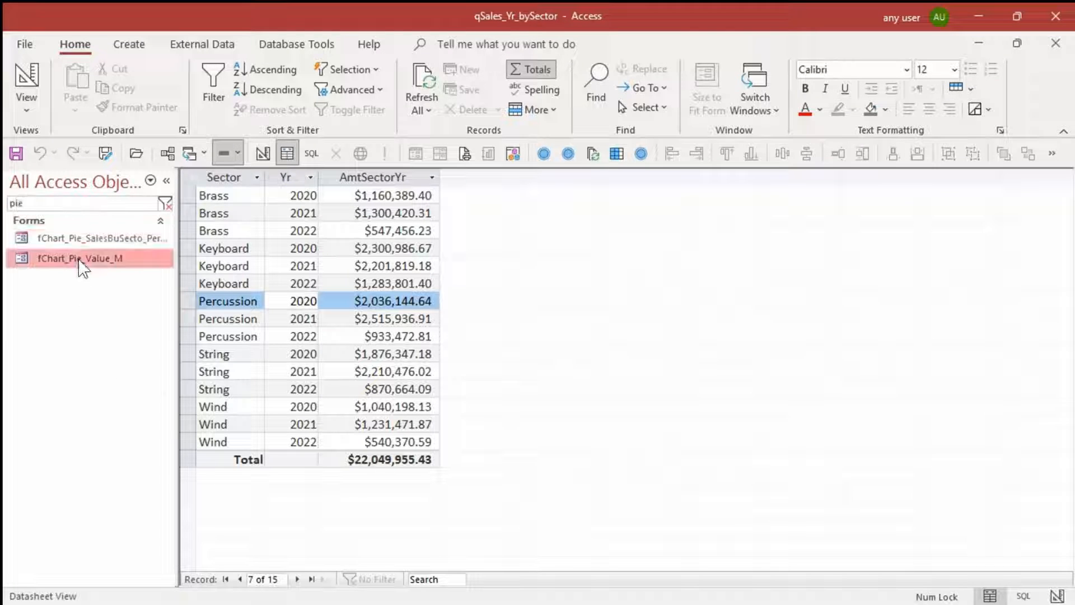